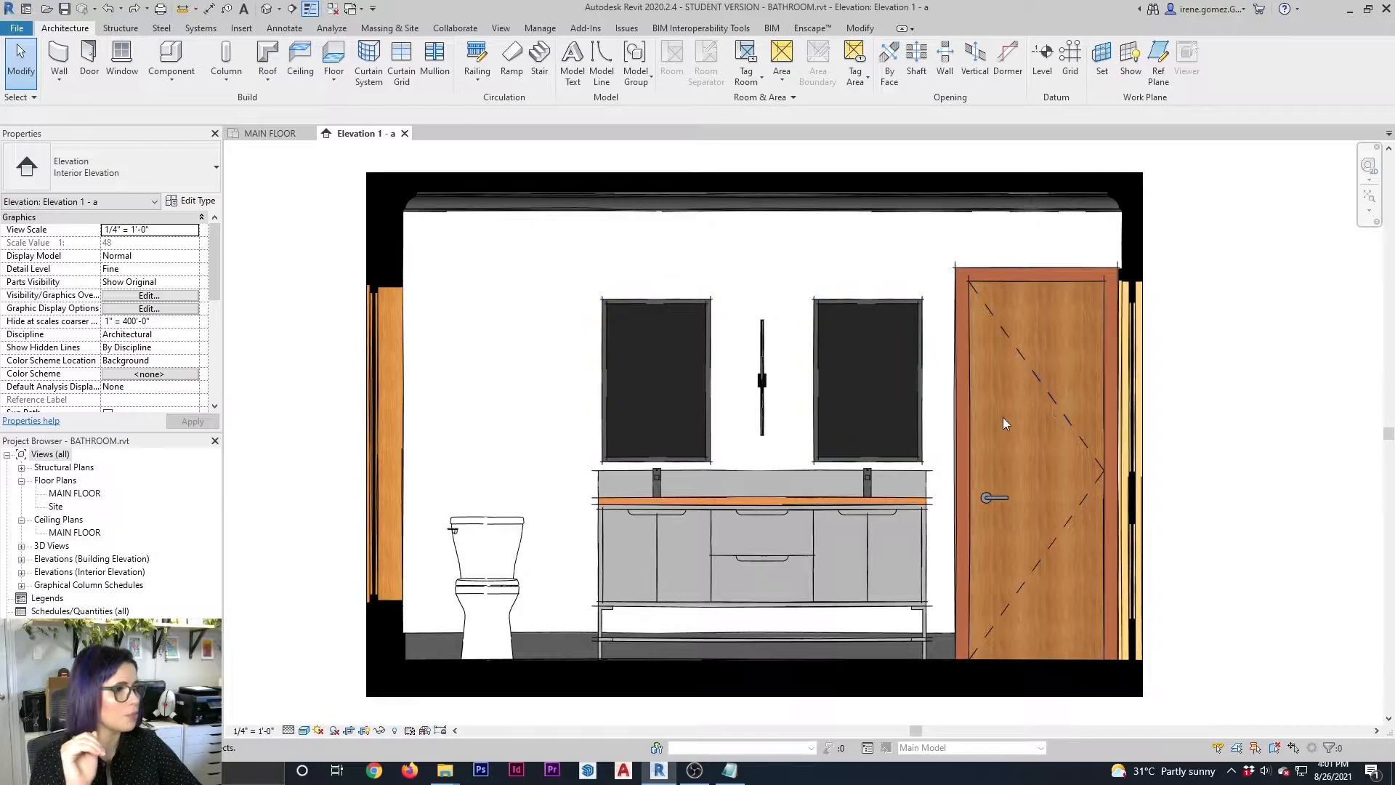
# Open the appearance settings of the door panel's material from the 30" x 84" Single-Flush door's type properties
pyautogui.moveTo(947, 397); pyautogui.dragTo(1154, 395, button='middle')
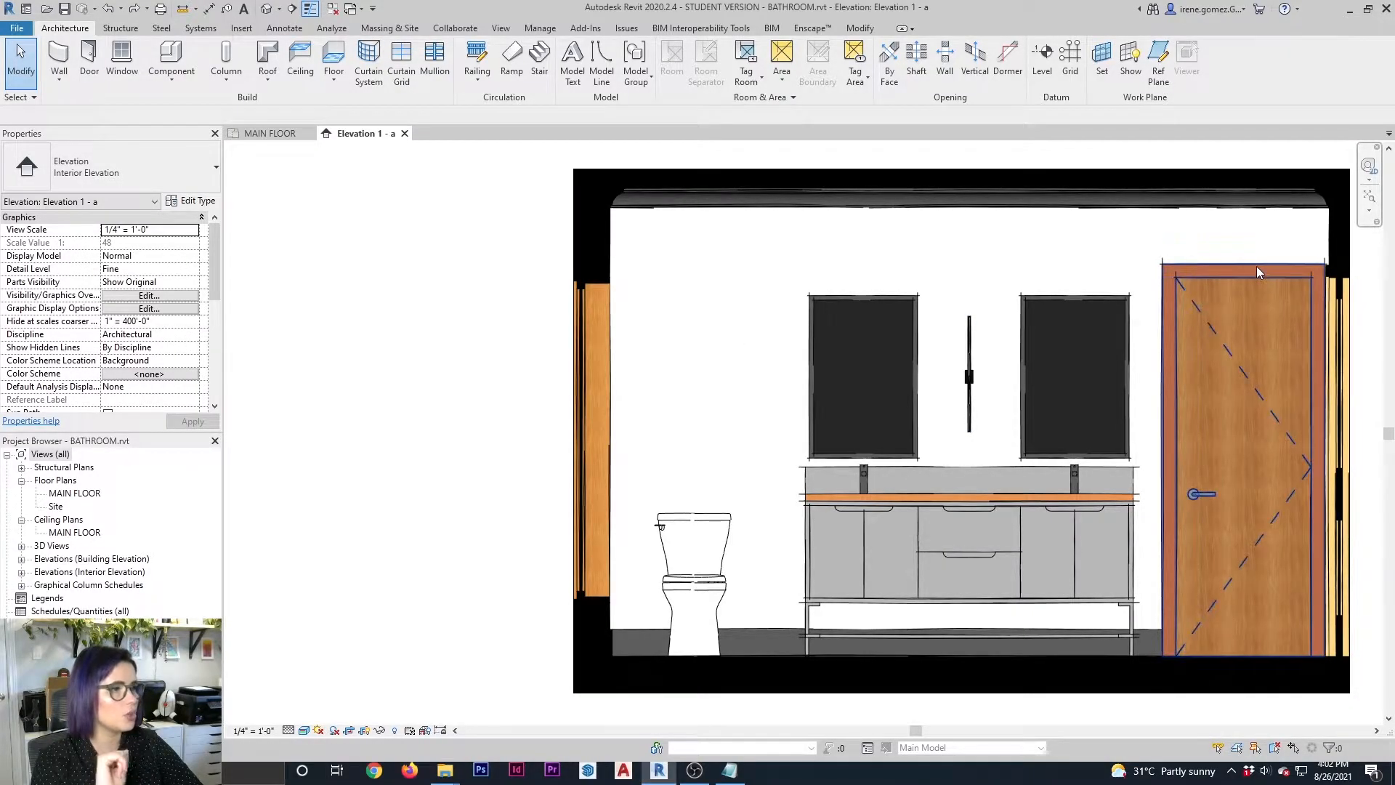
pyautogui.click(1257, 266)
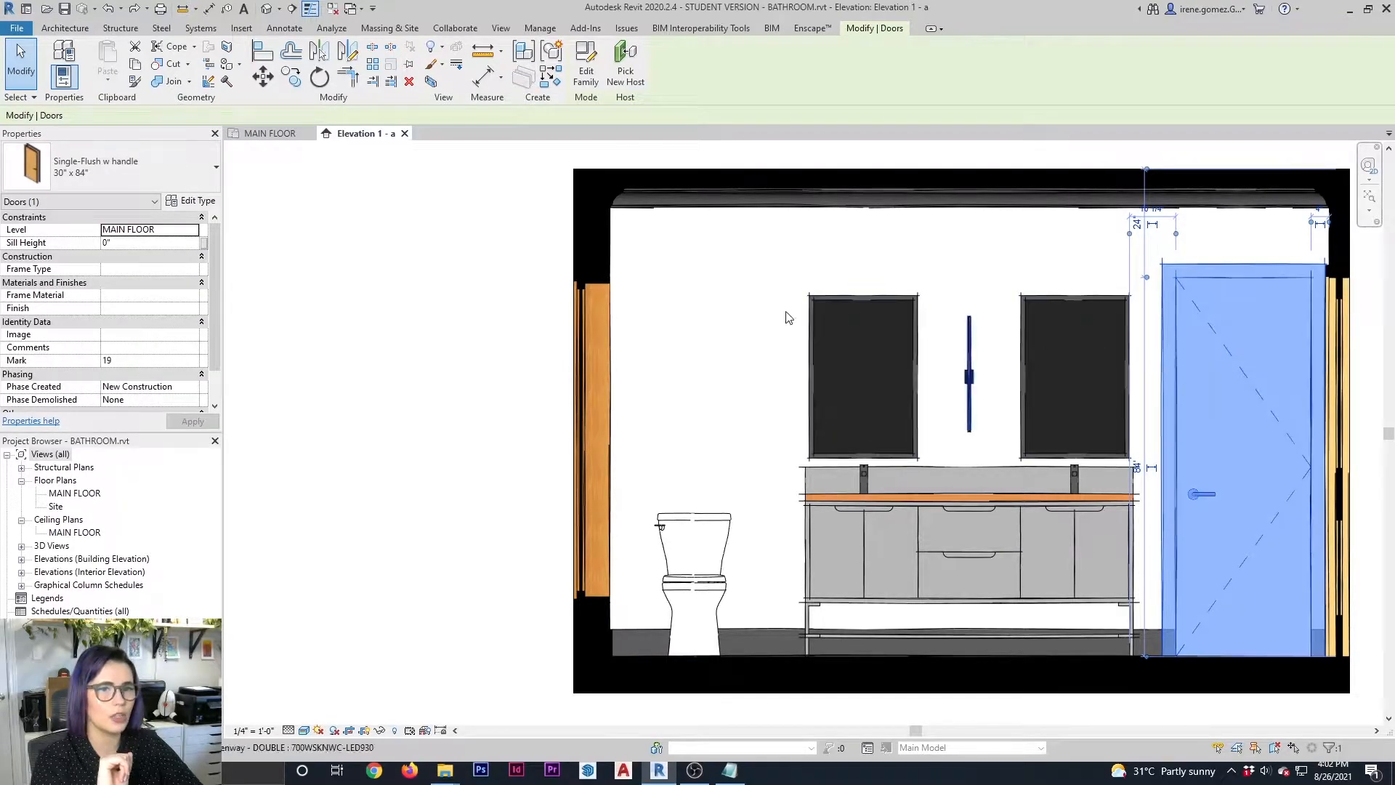
pyautogui.click(192, 201)
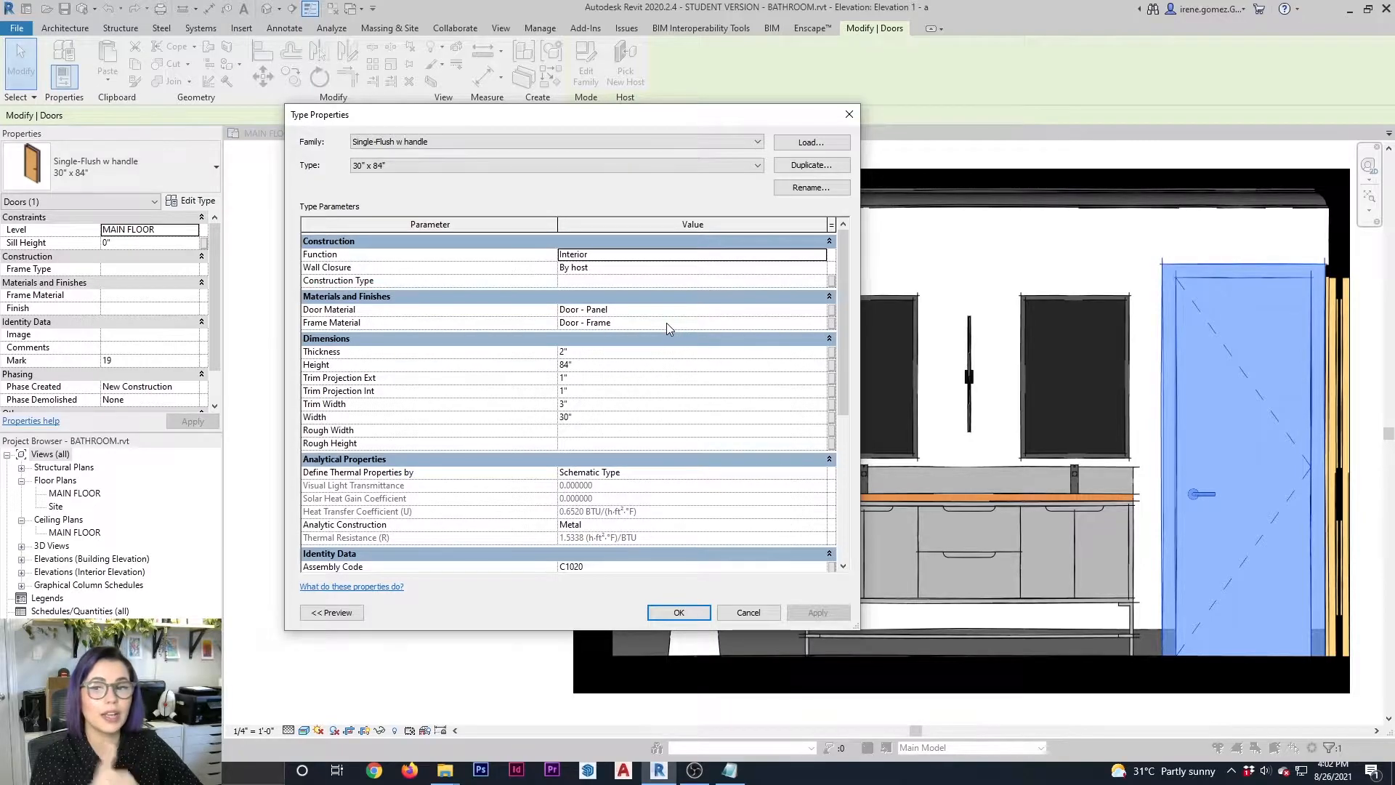
pyautogui.moveTo(713, 121); pyautogui.dragTo(518, 106)
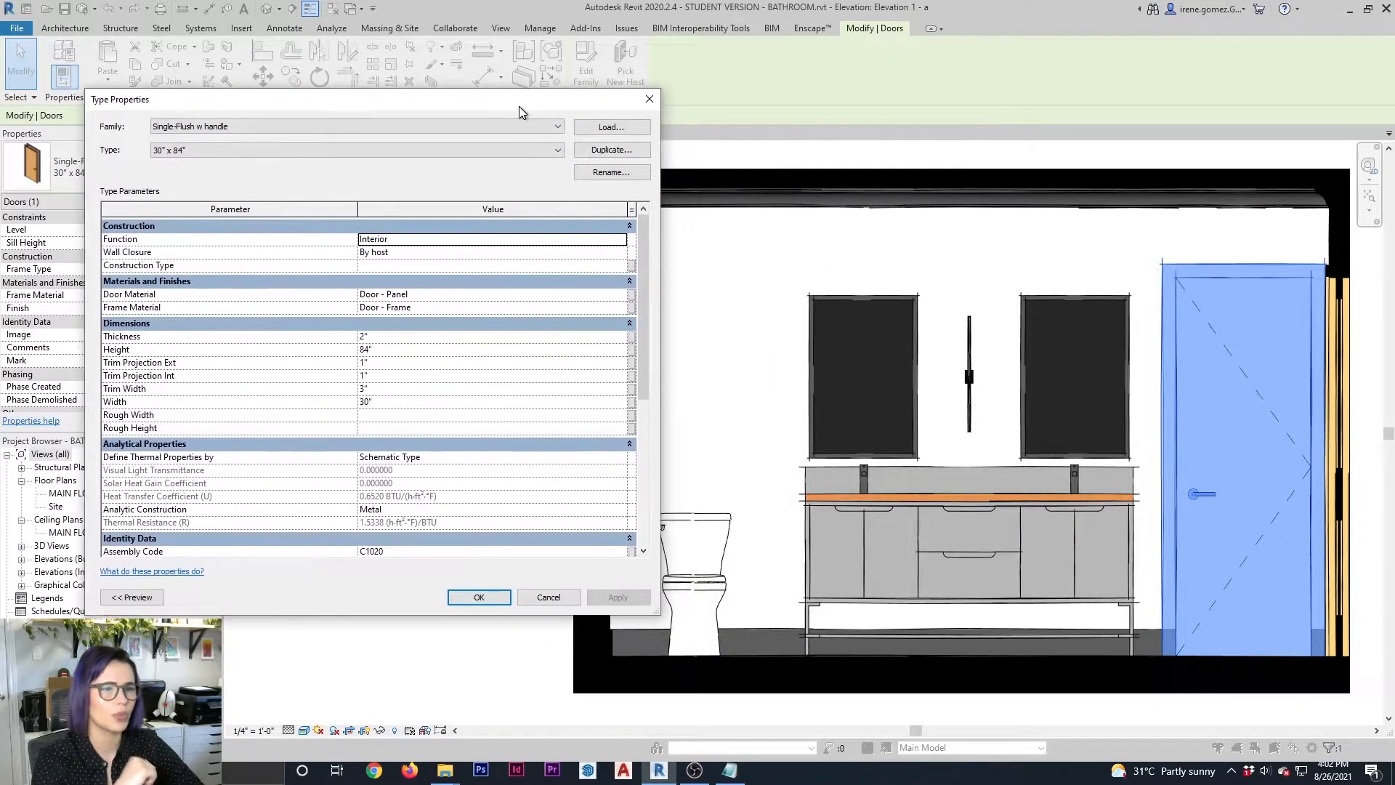
pyautogui.click(623, 295)
pyautogui.click(625, 292)
pyautogui.moveTo(546, 45); pyautogui.dragTo(782, 67)
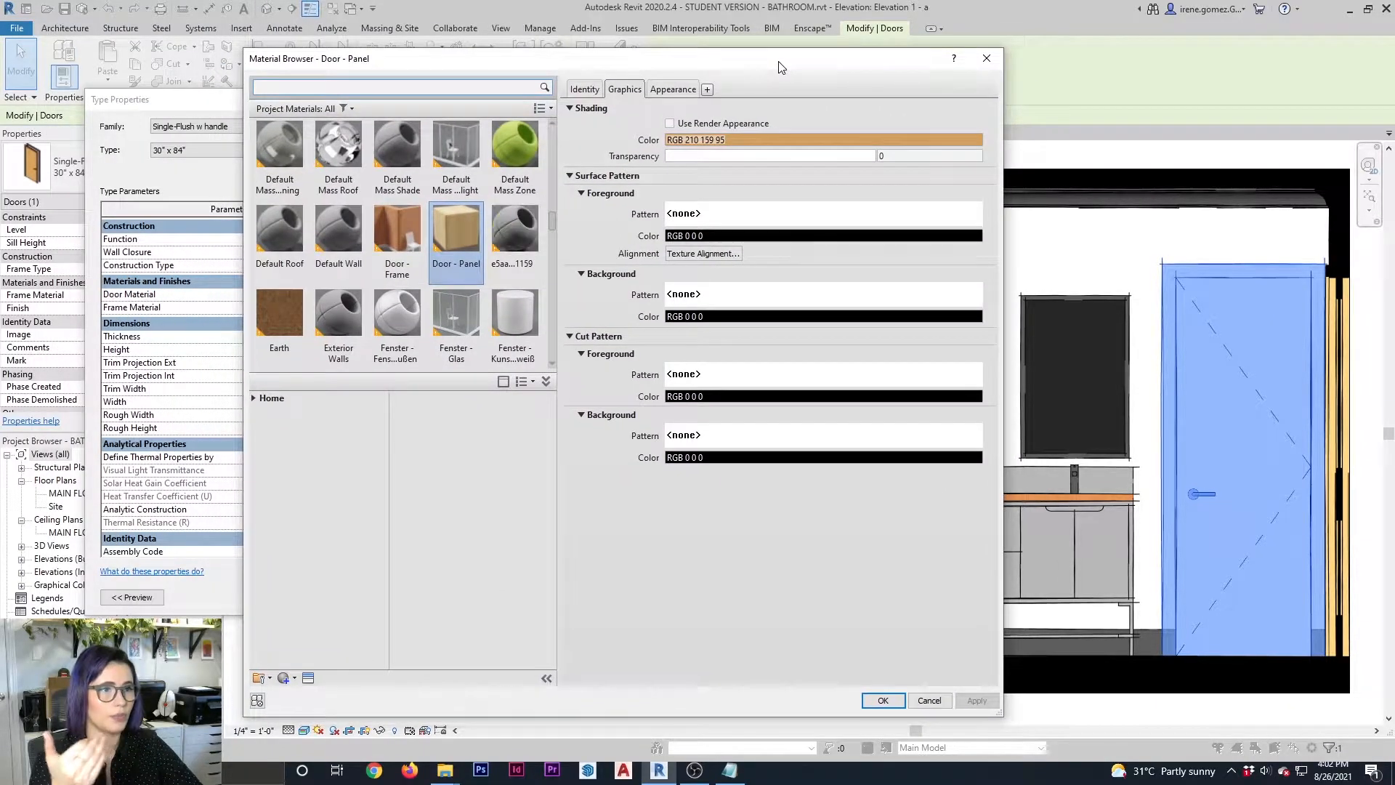
pyautogui.click(663, 92)
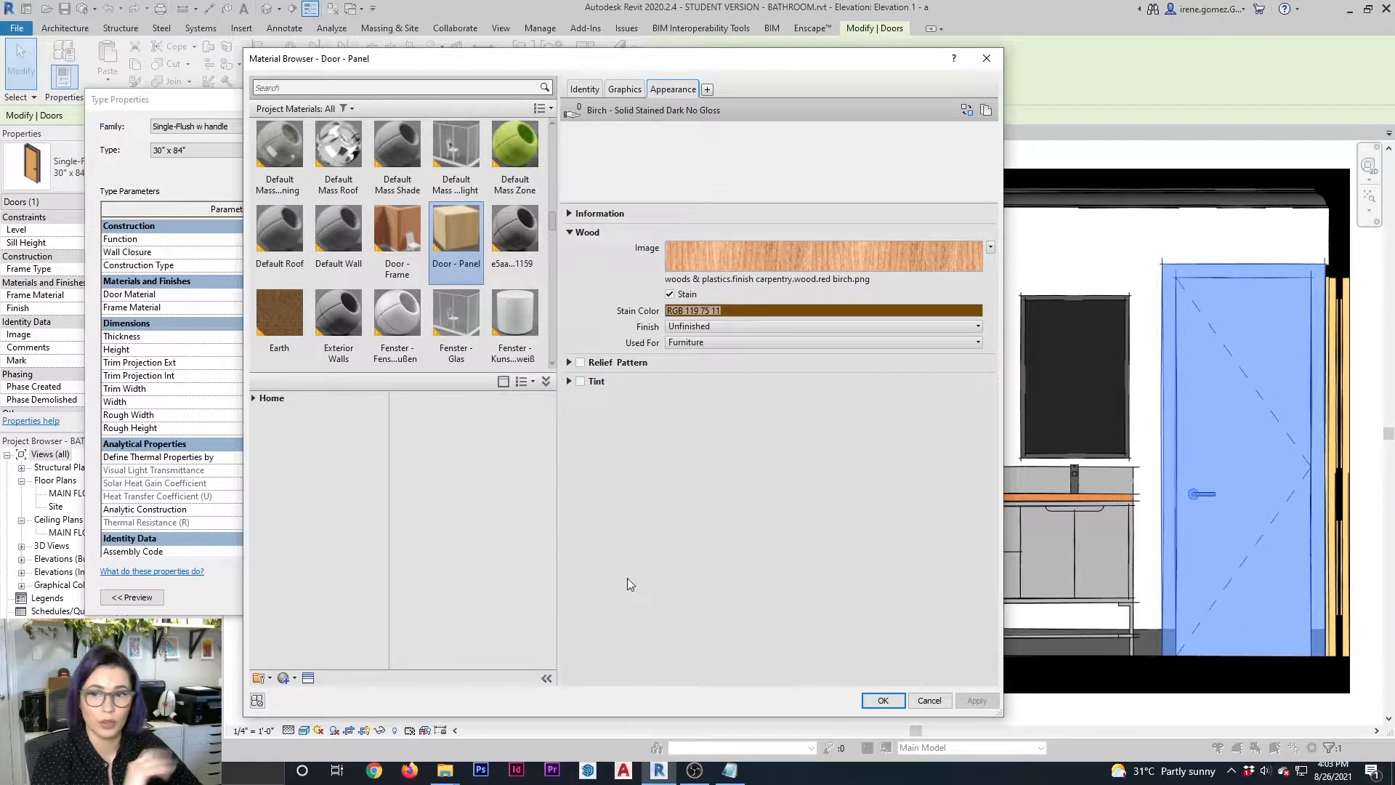
# Create a new material and name it MILLWORK
pyautogui.click(289, 680)
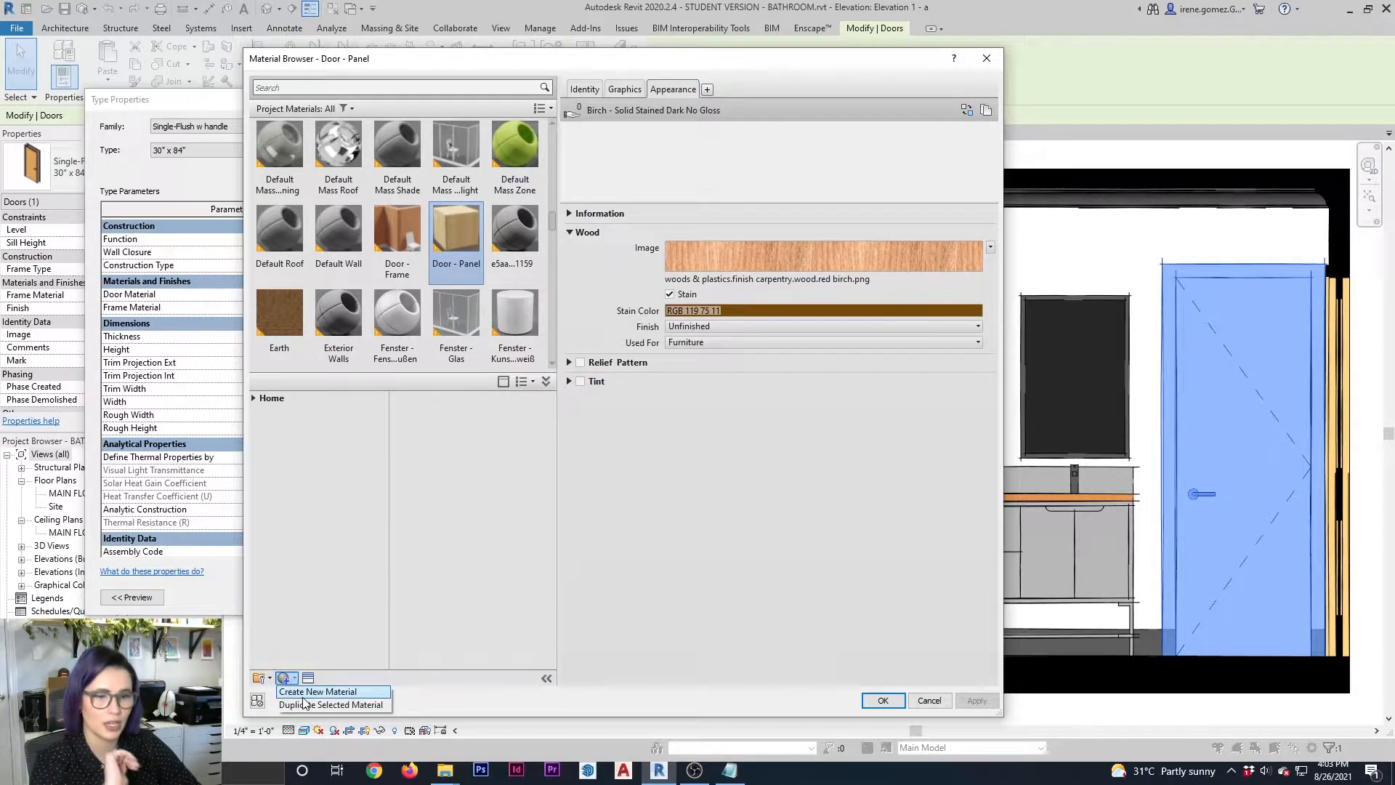
pyautogui.click(304, 696)
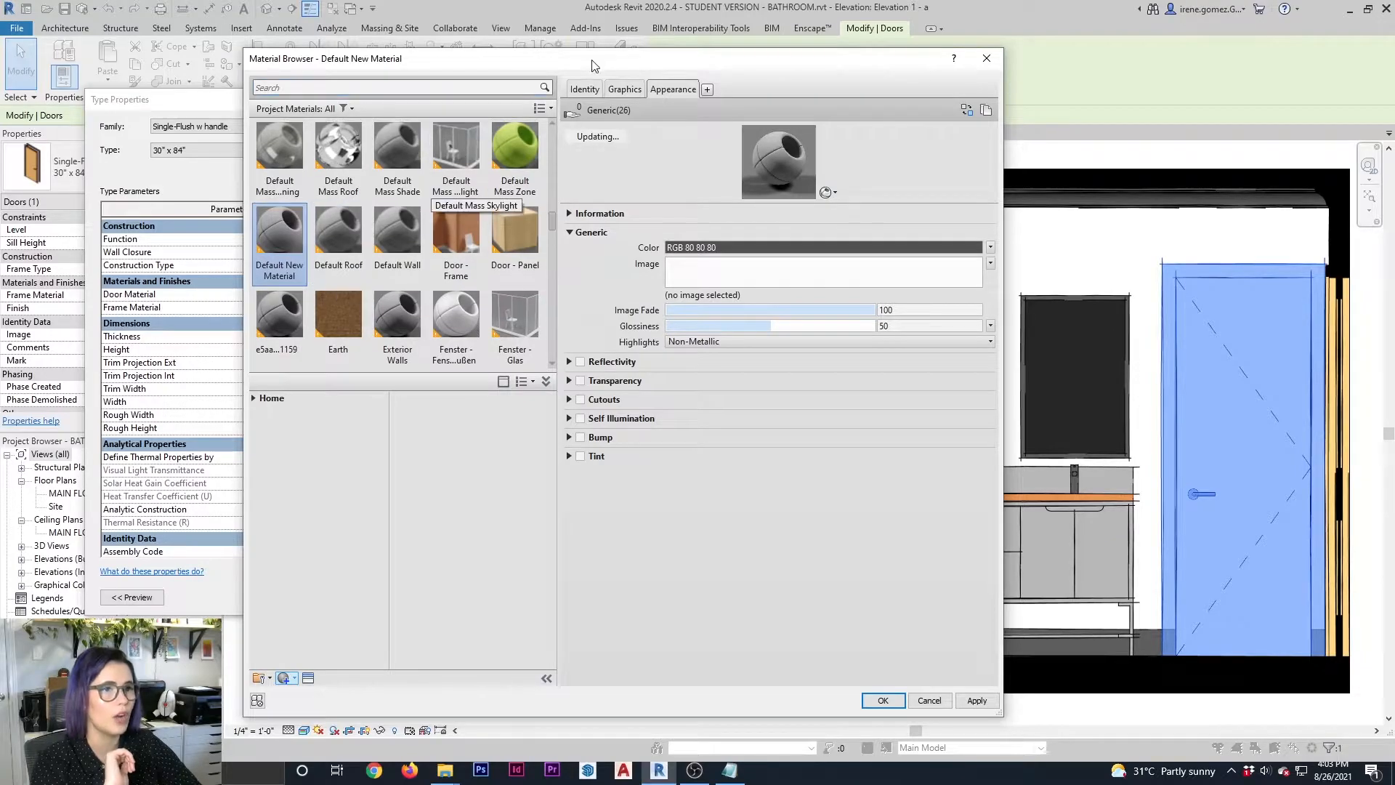
pyautogui.click(585, 89)
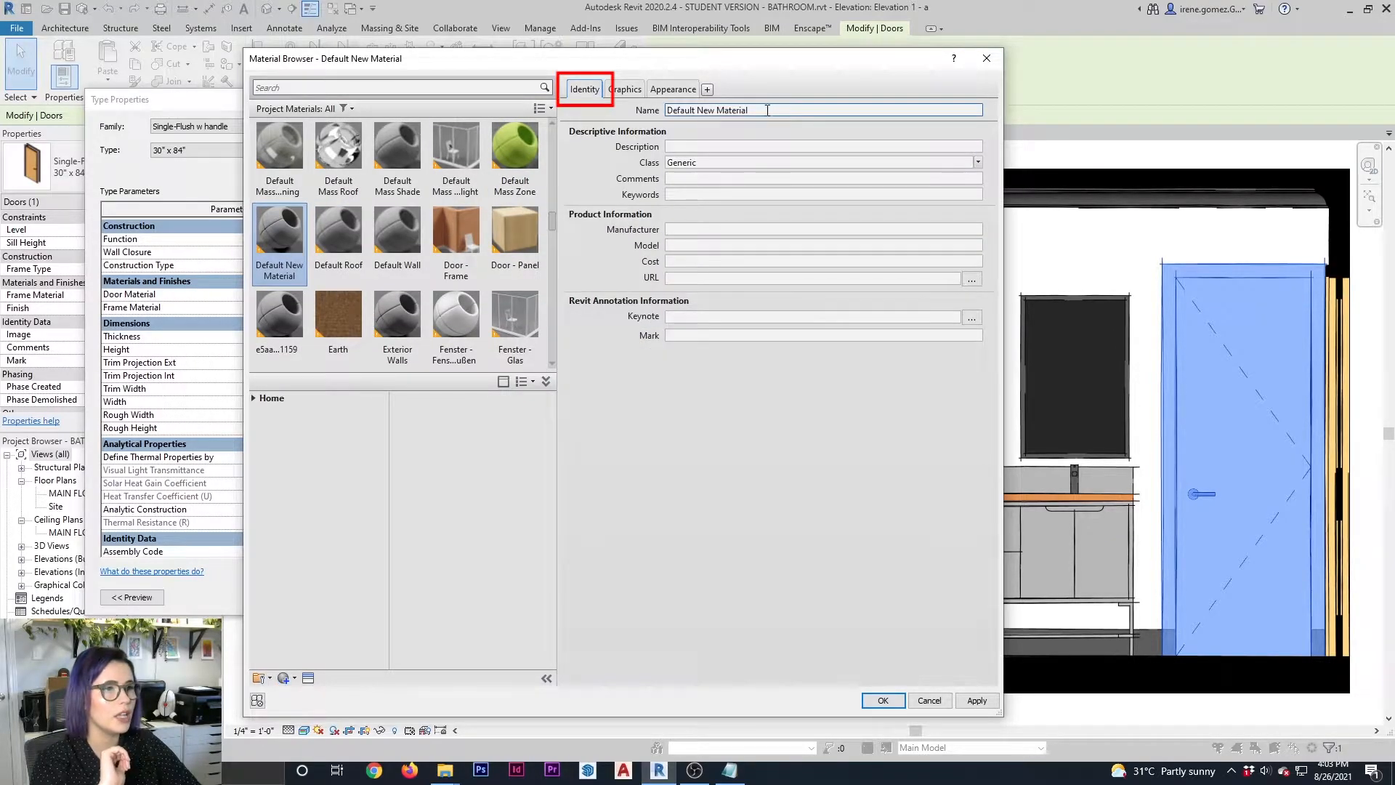
pyautogui.moveTo(666, 111); pyautogui.dragTo(764, 118)
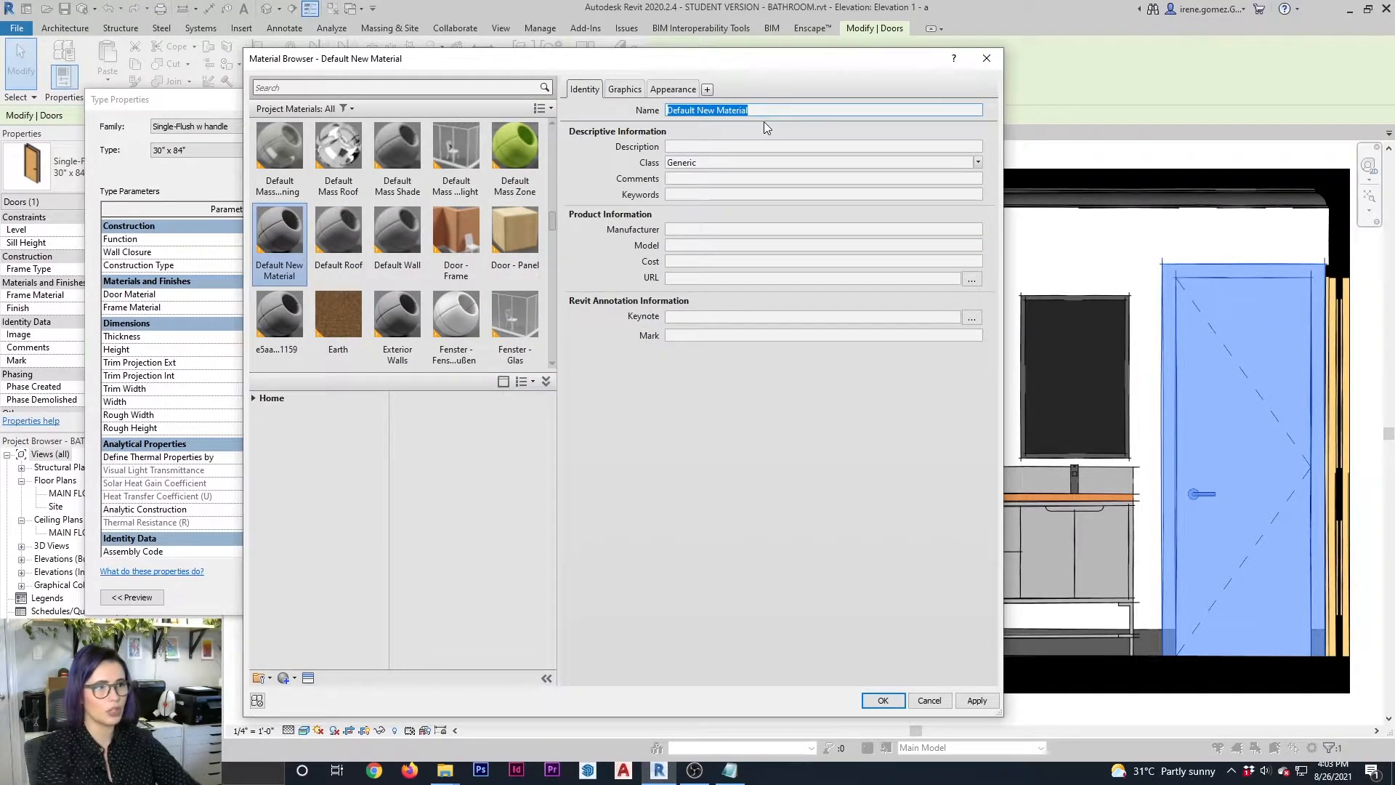
pyautogui.write('MILLWORK')
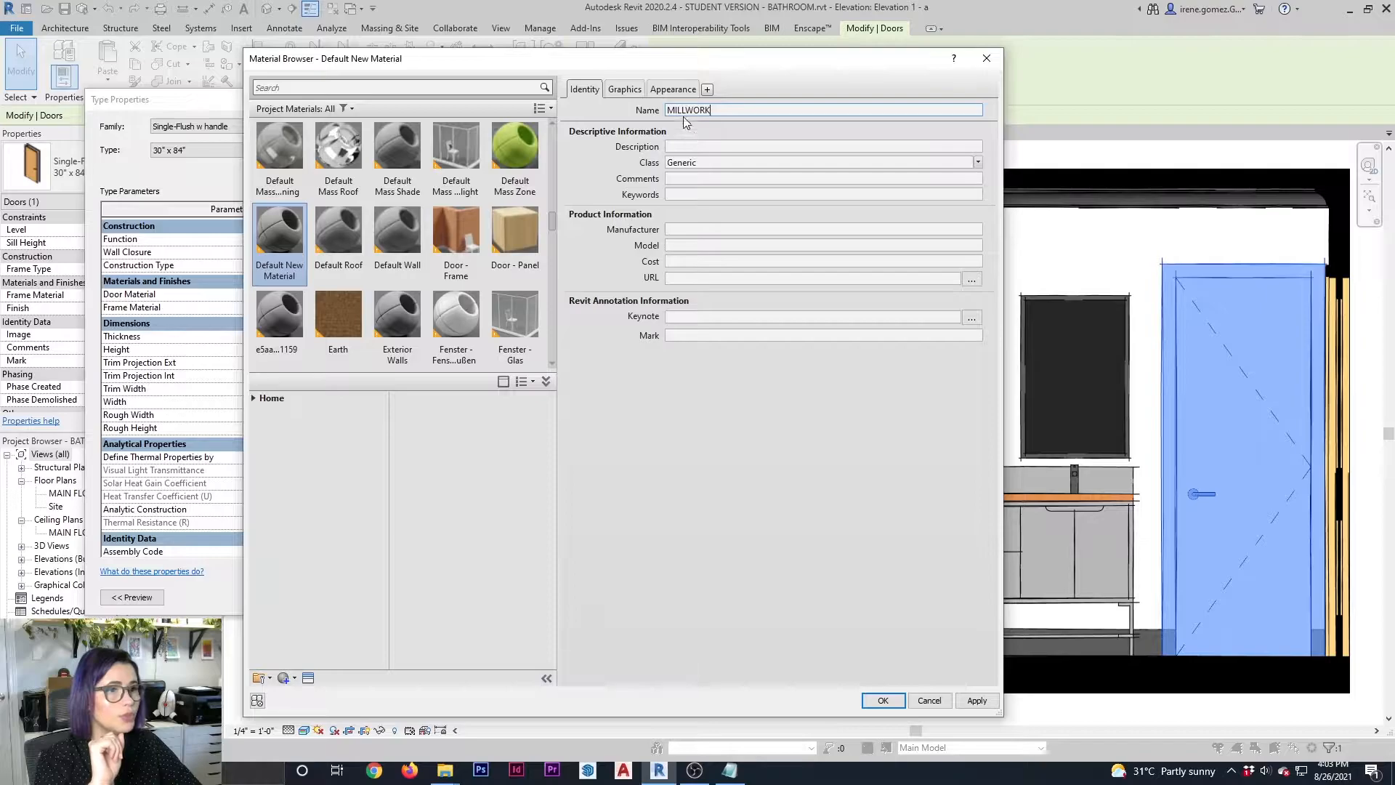
# Set the MILLWORK material's appearance color to white (RGB 255 255 255) and apply it
pyautogui.click(682, 93)
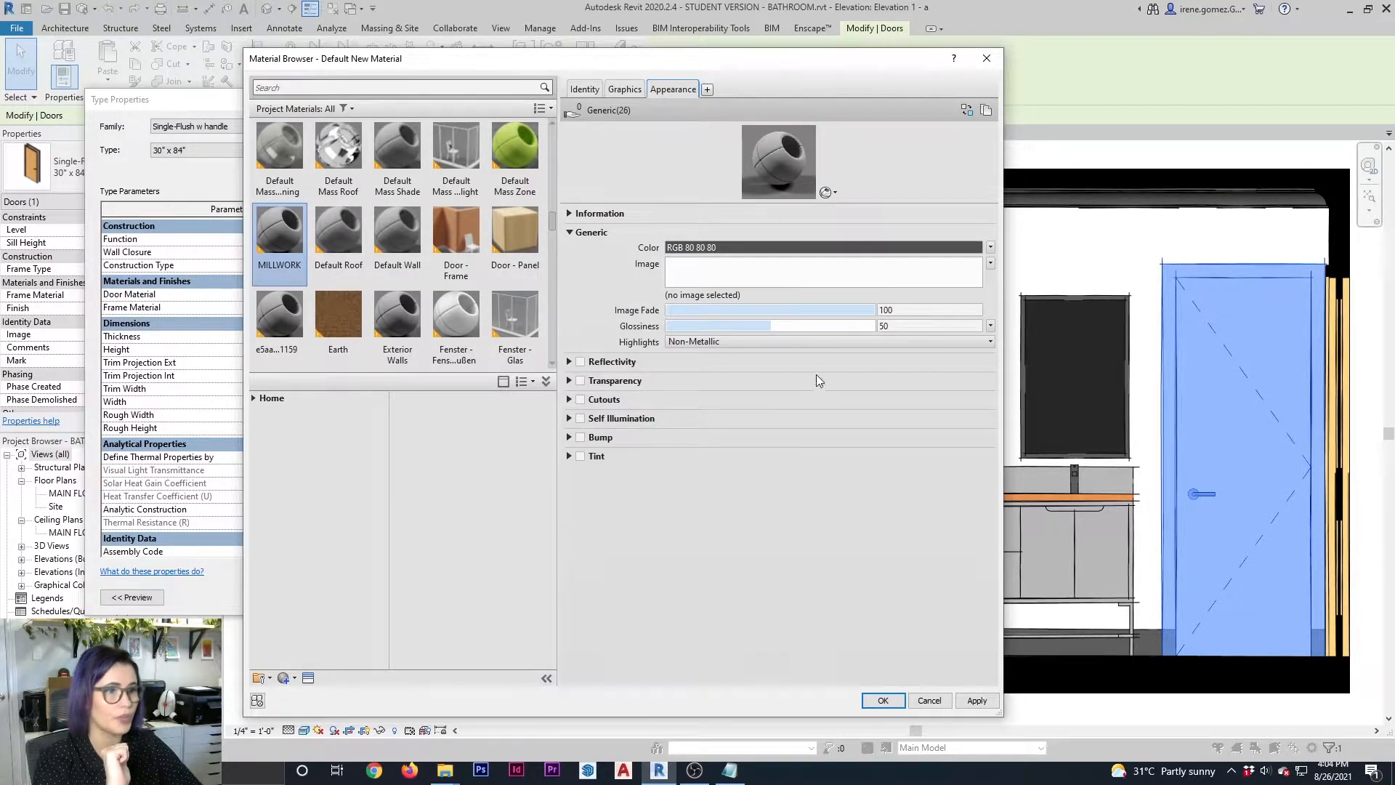
pyautogui.click(901, 249)
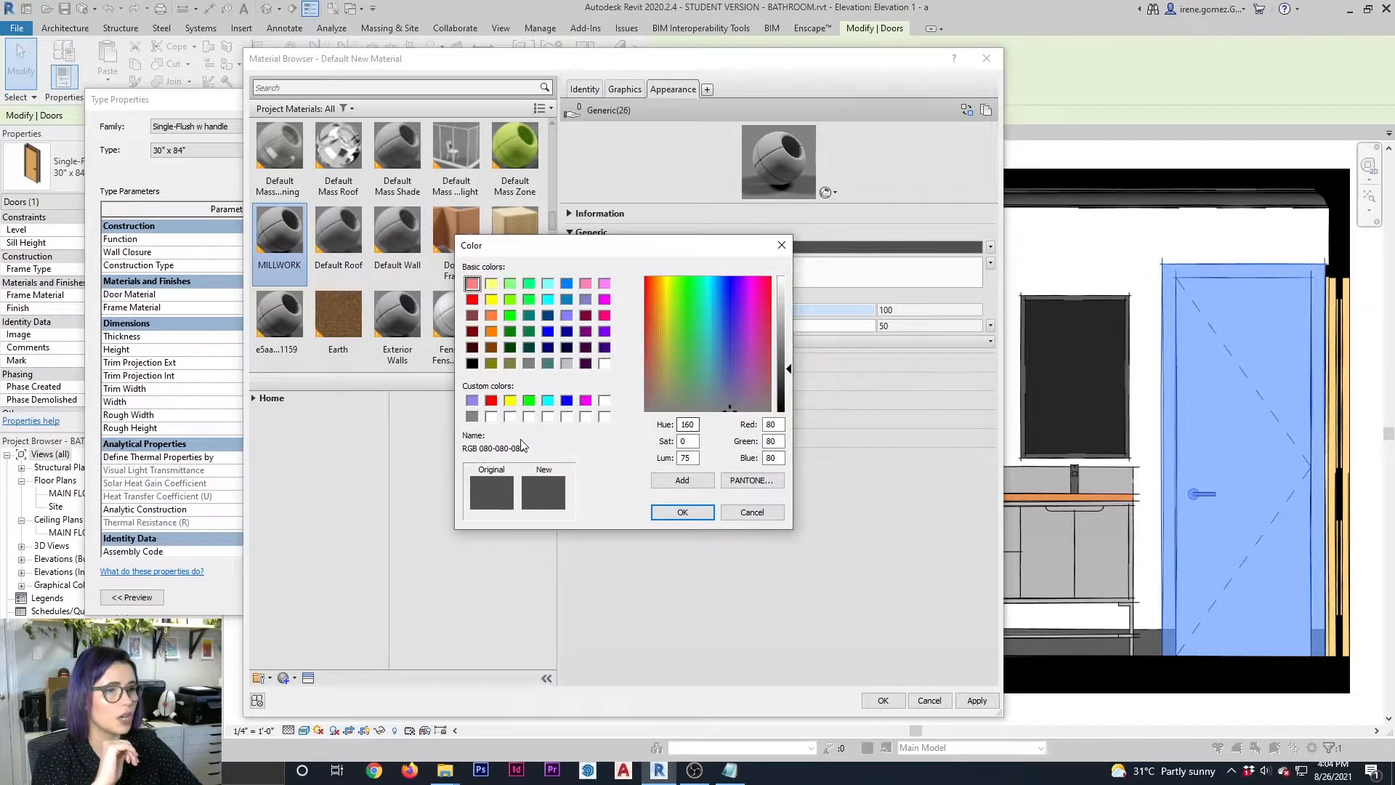
pyautogui.click(605, 364)
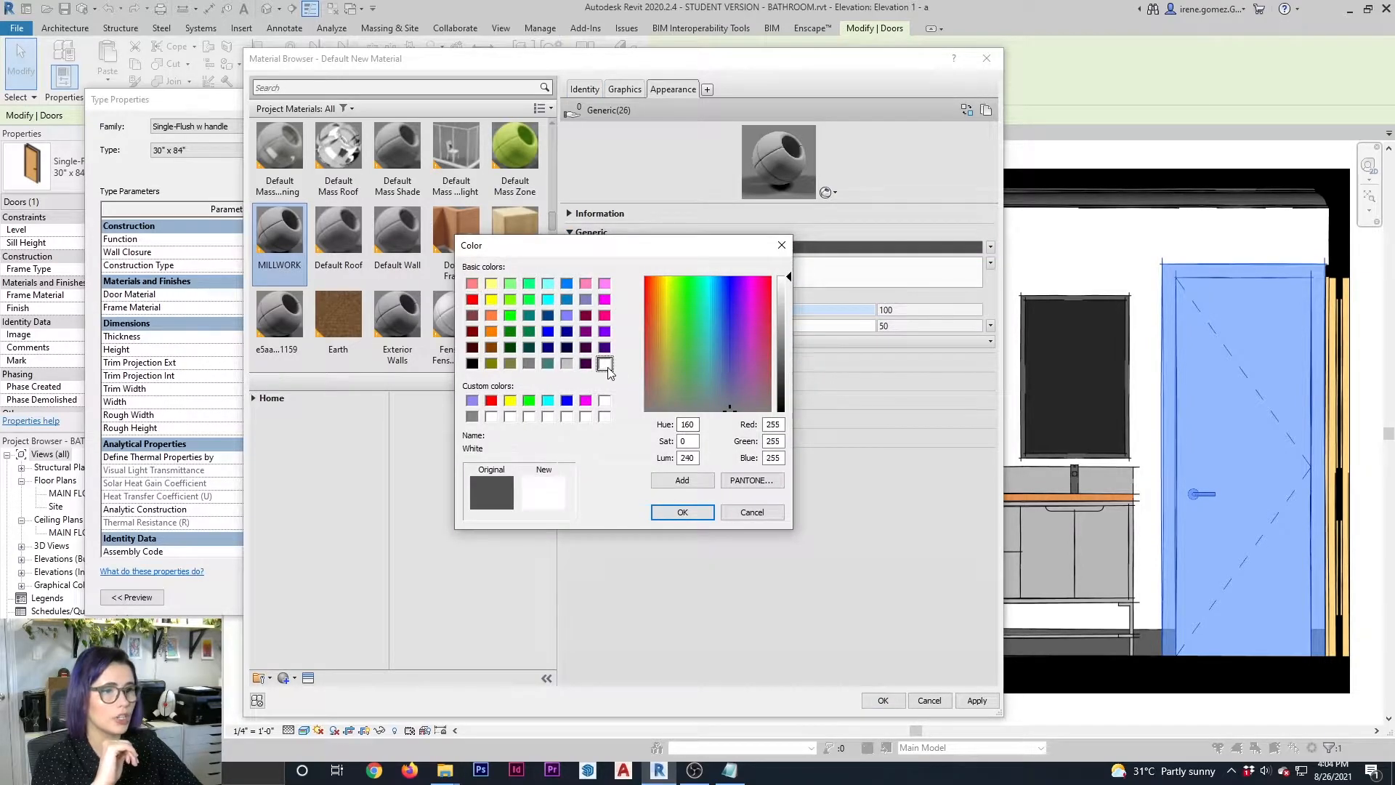
pyautogui.click(694, 514)
pyautogui.click(978, 702)
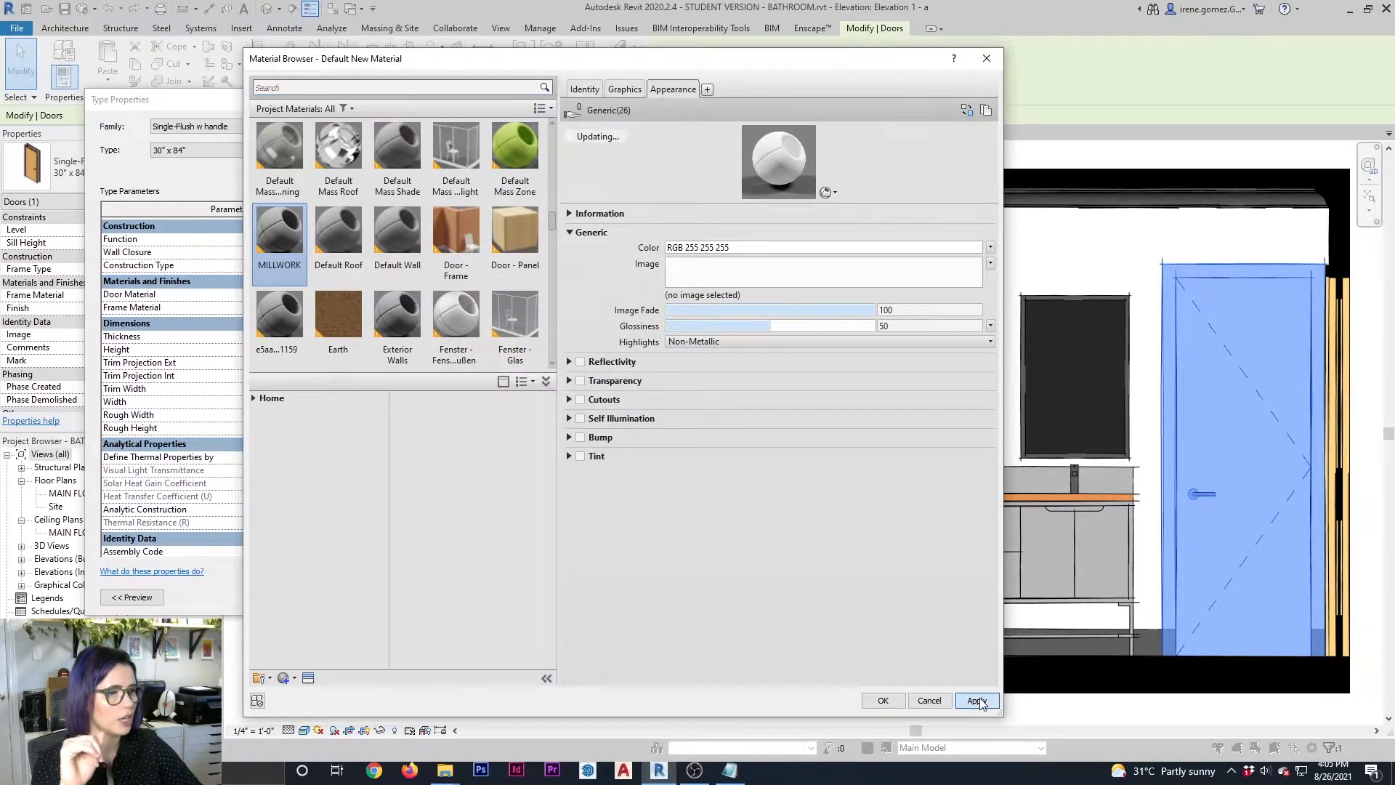
# Assign MILLWORK as the door type's Door Material and confirm the type properties
pyautogui.click(884, 701)
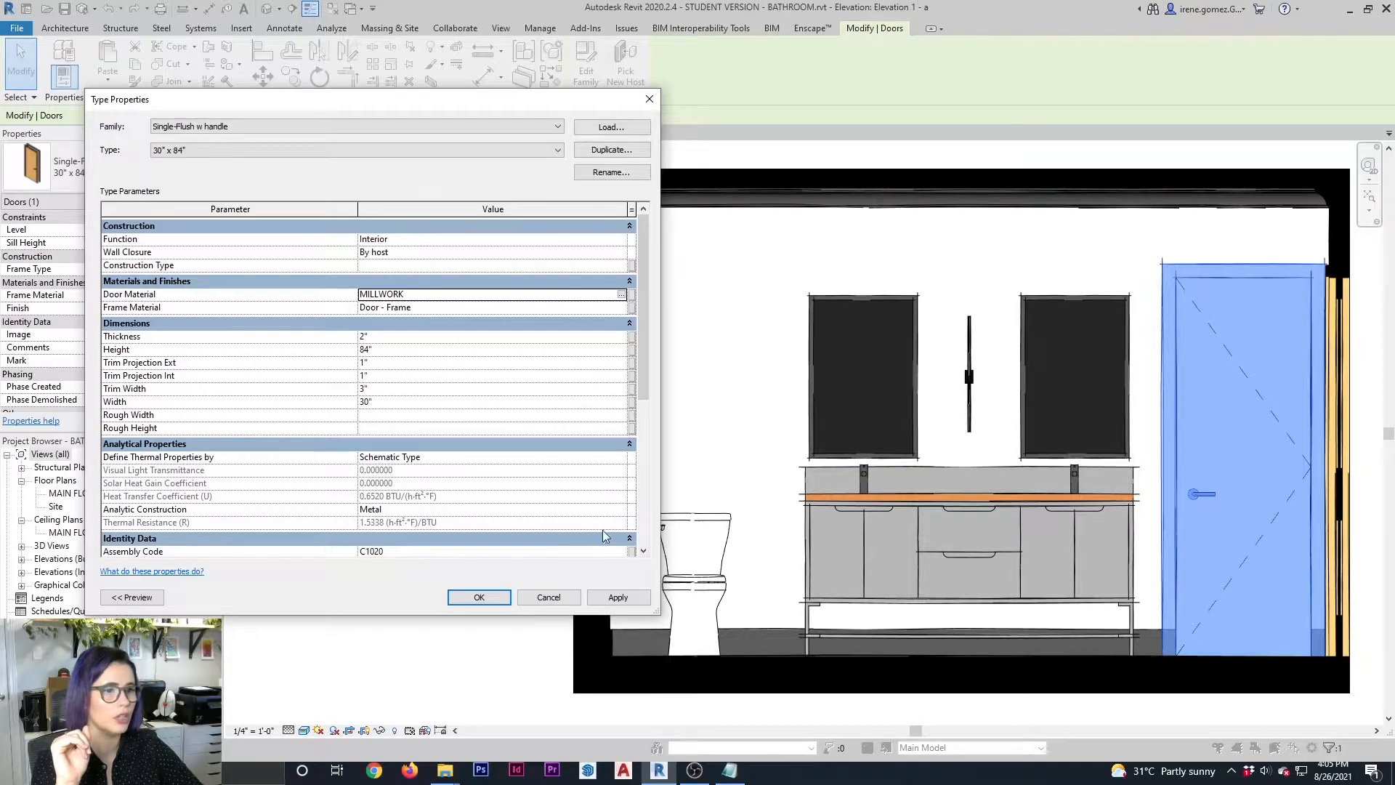
pyautogui.click(610, 600)
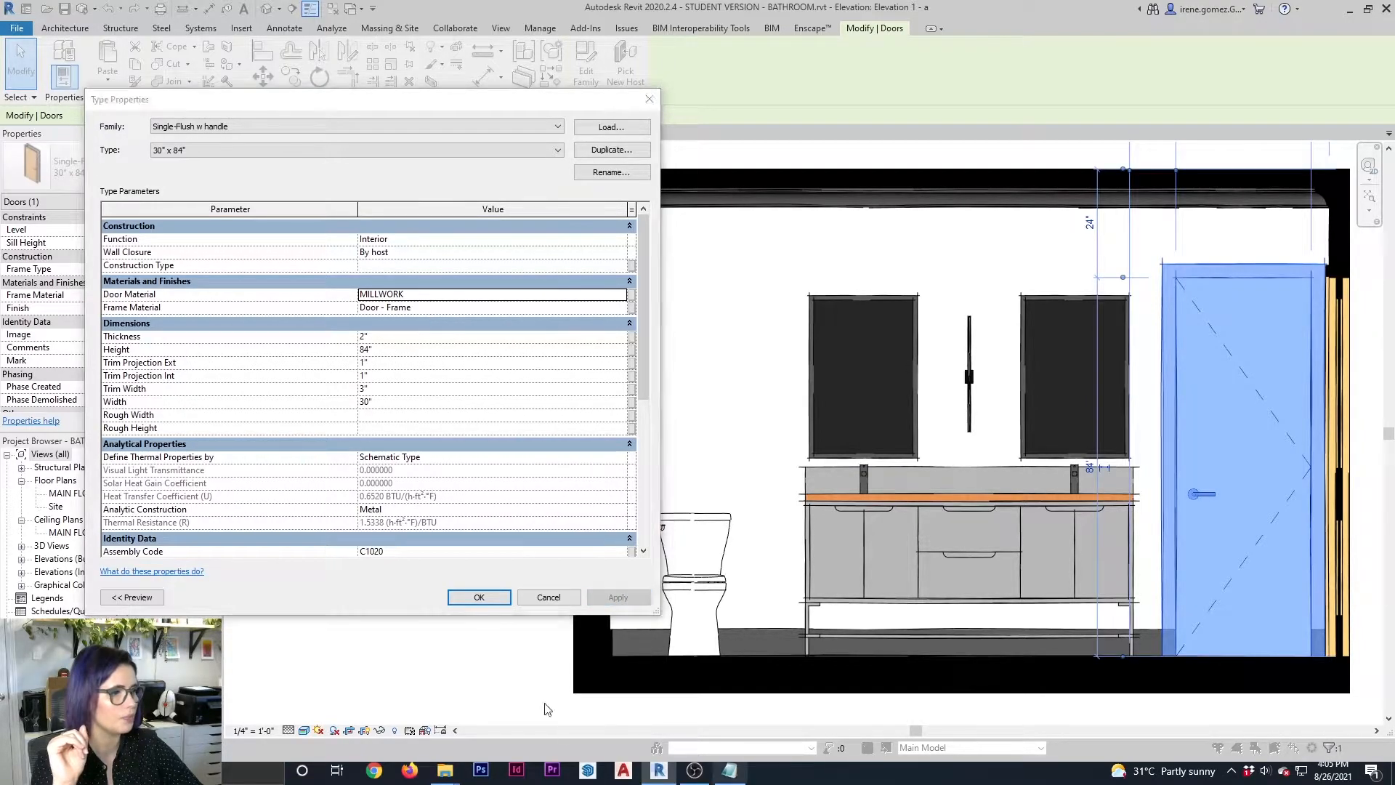
pyautogui.click(479, 598)
pyautogui.click(559, 642)
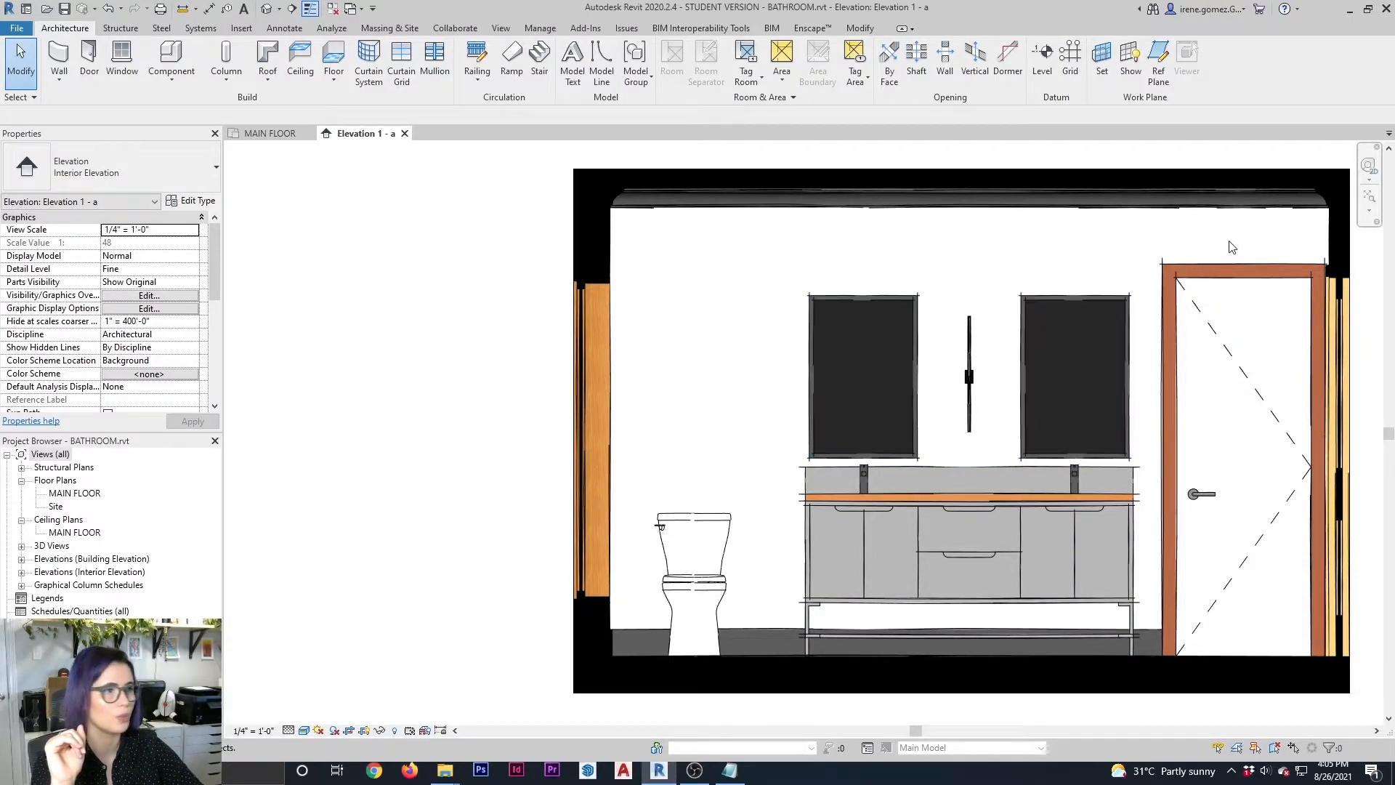
# Set the Frame Material of the same door type to MILLWORK
pyautogui.click(1234, 284)
pyautogui.click(191, 201)
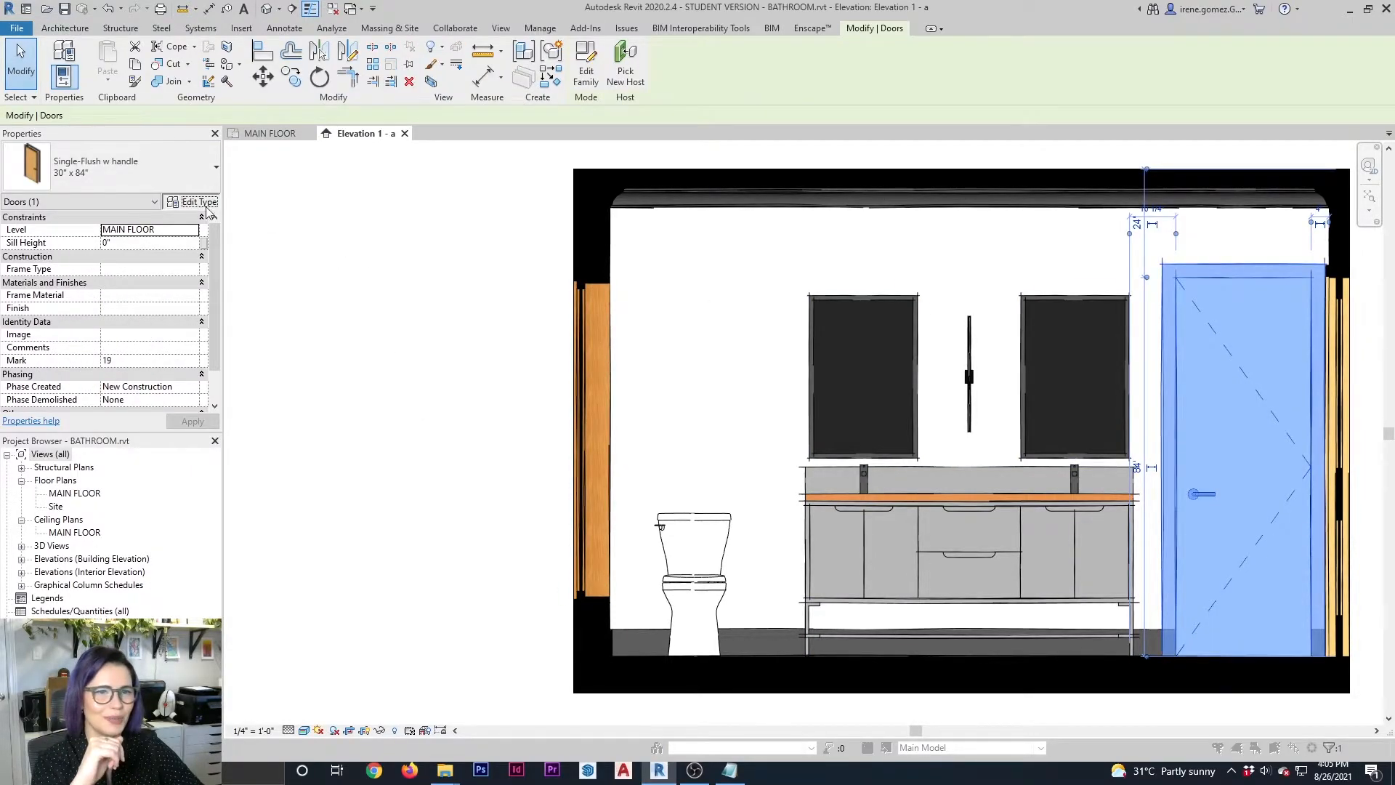
pyautogui.click(436, 307)
pyautogui.write('MILLWORK')
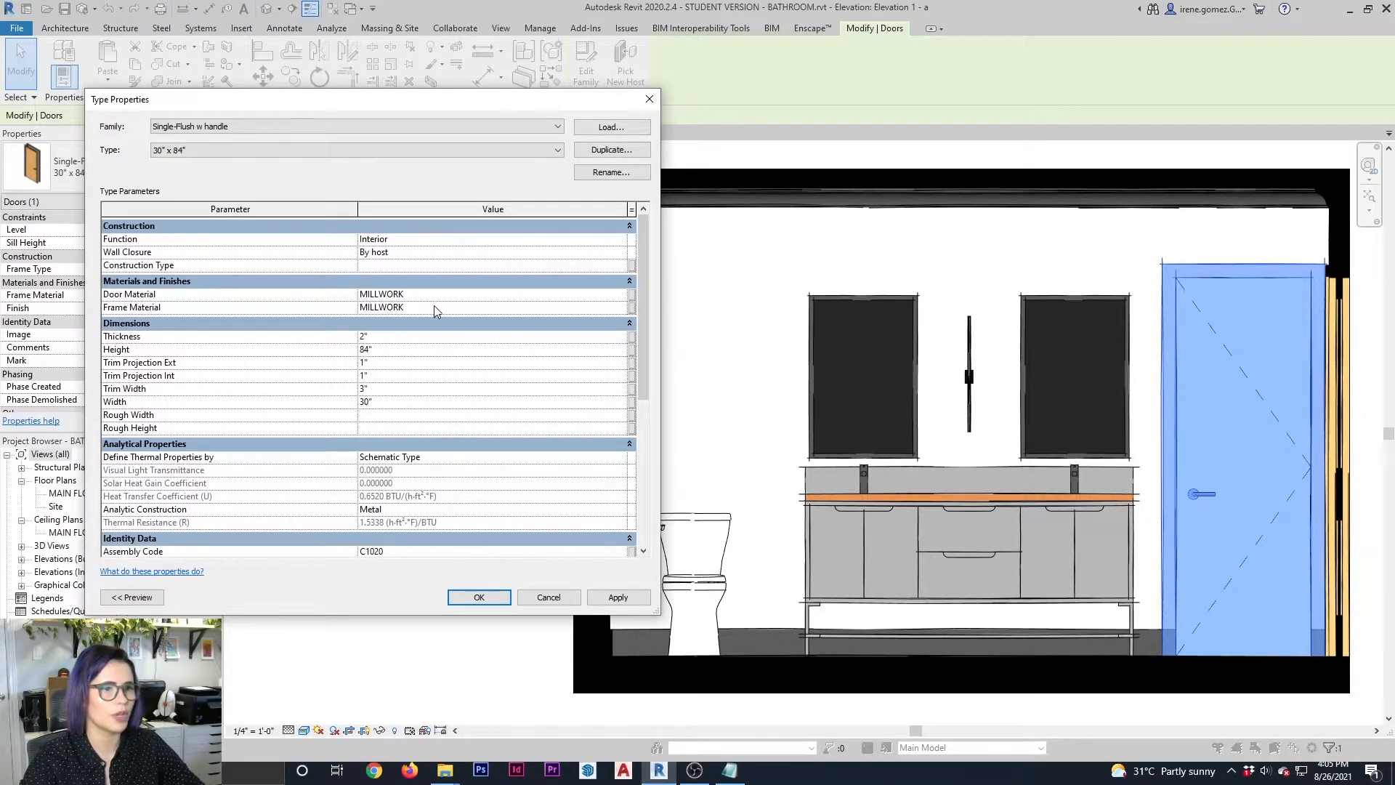
pyautogui.click(619, 597)
pyautogui.click(480, 598)
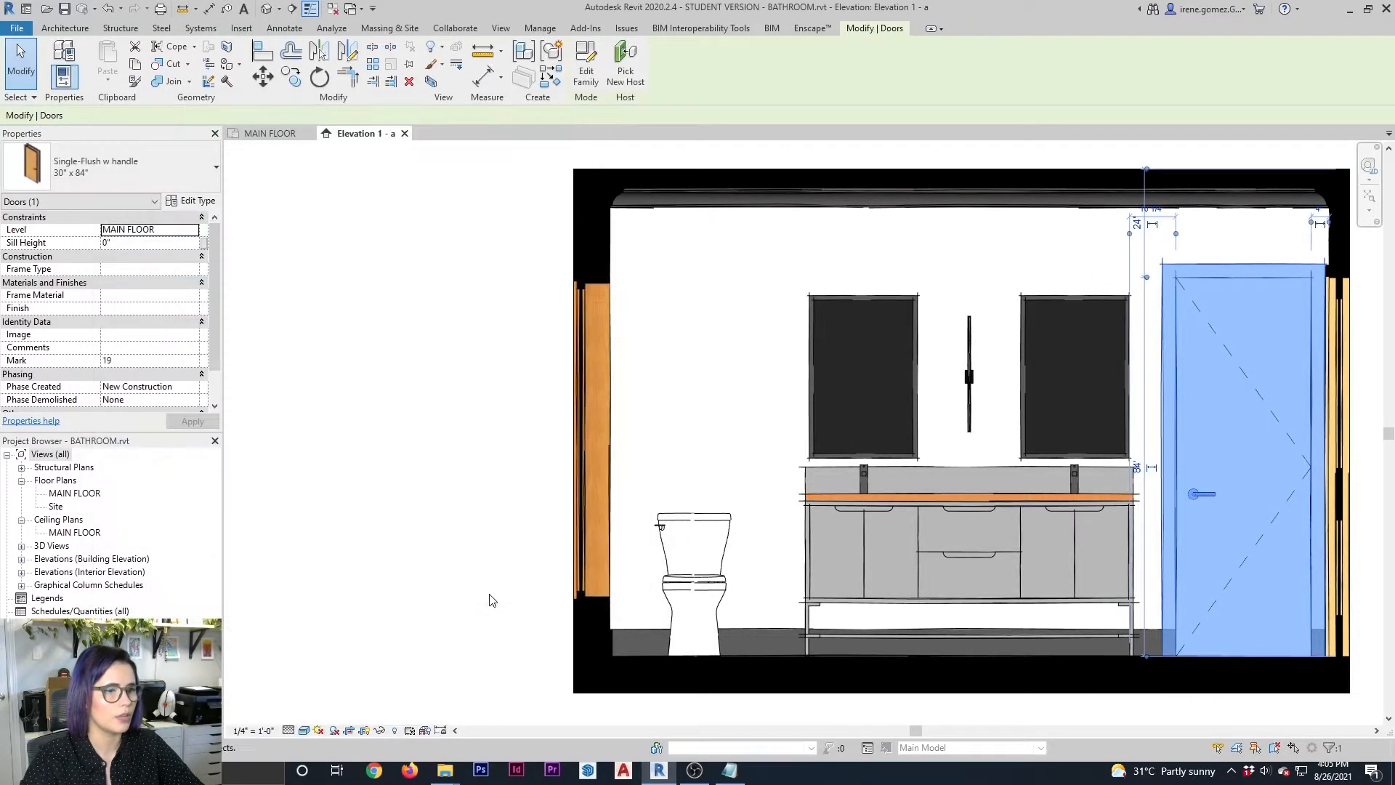
# Set the Sash Material of the 30" x 72" Fixed window type beside the toilet to MILLWORK
pyautogui.click(609, 417)
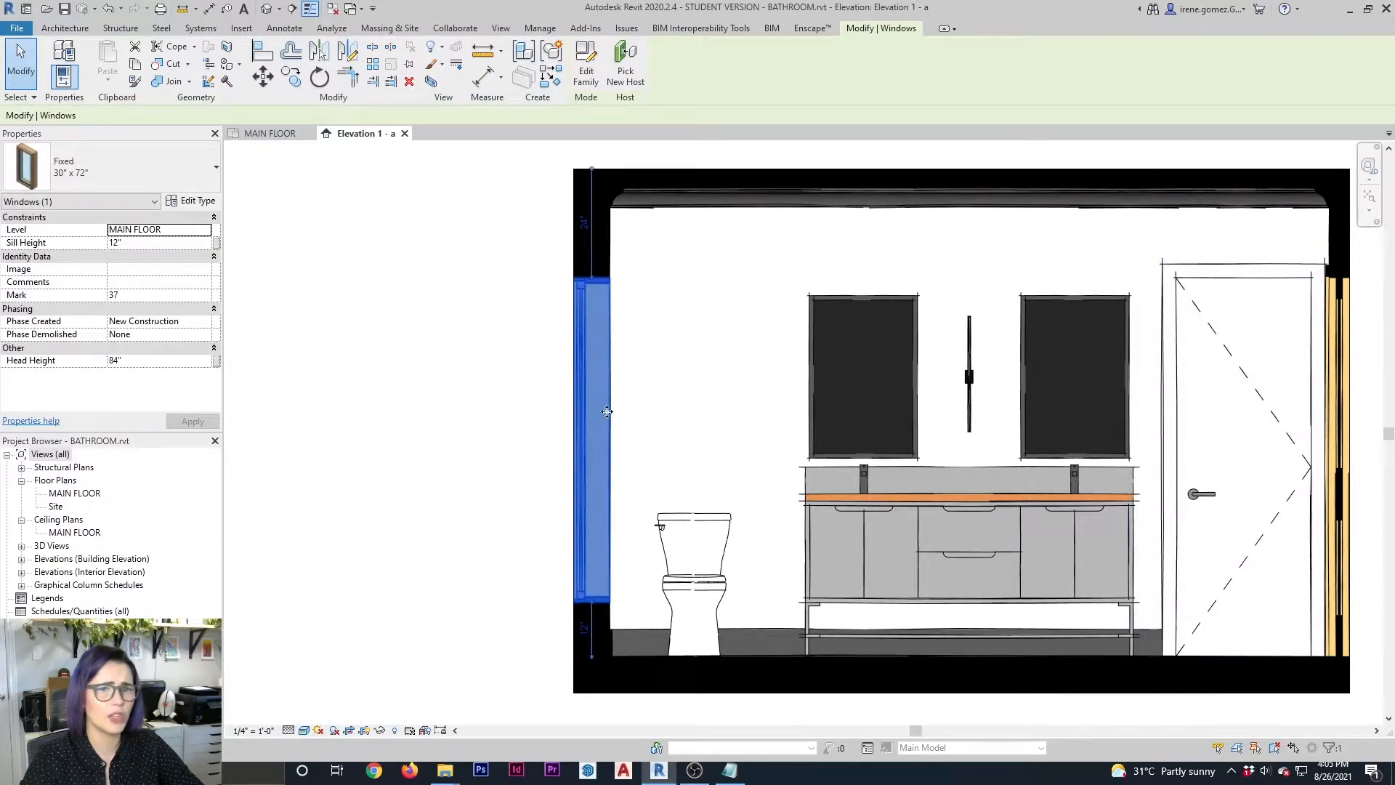
pyautogui.click(193, 203)
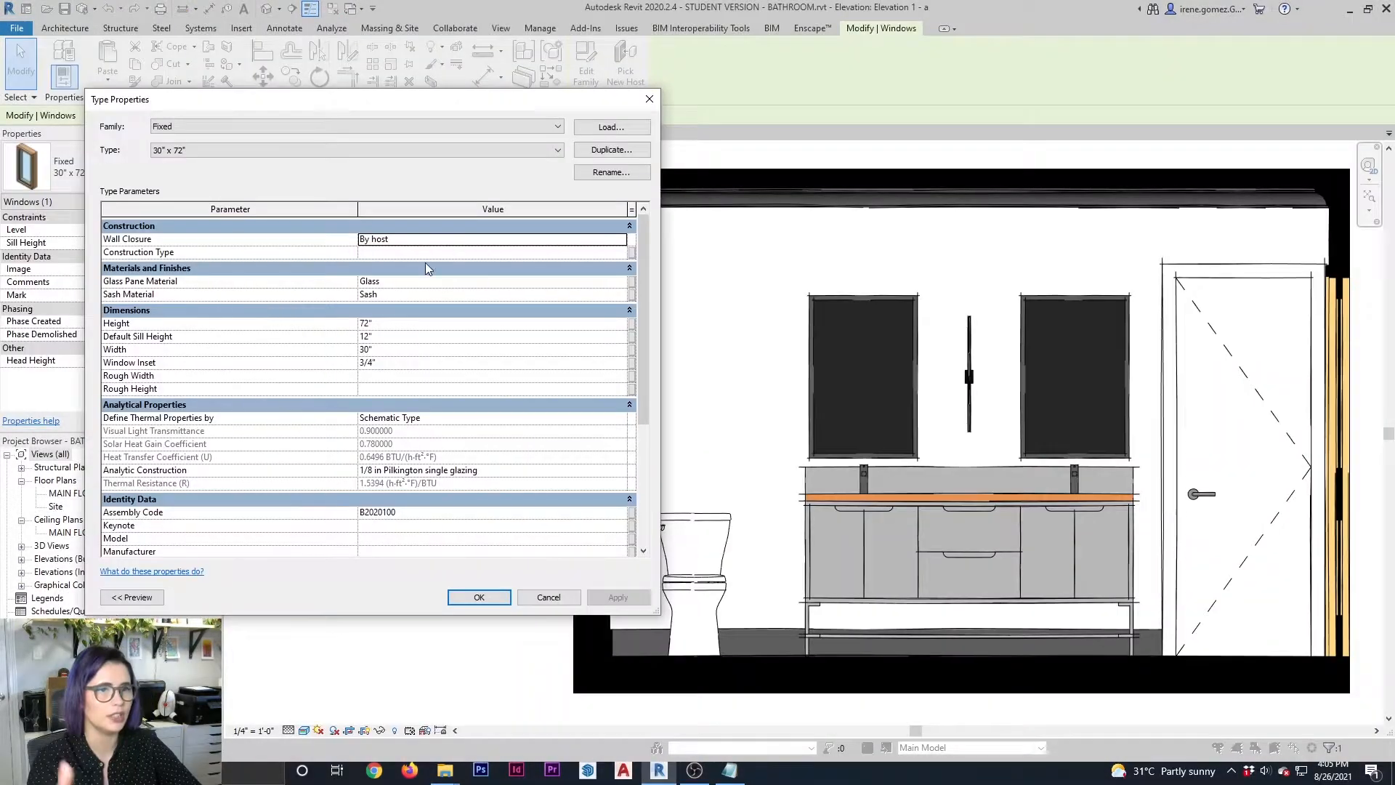
pyautogui.click(404, 299)
pyautogui.write('MILLWORK')
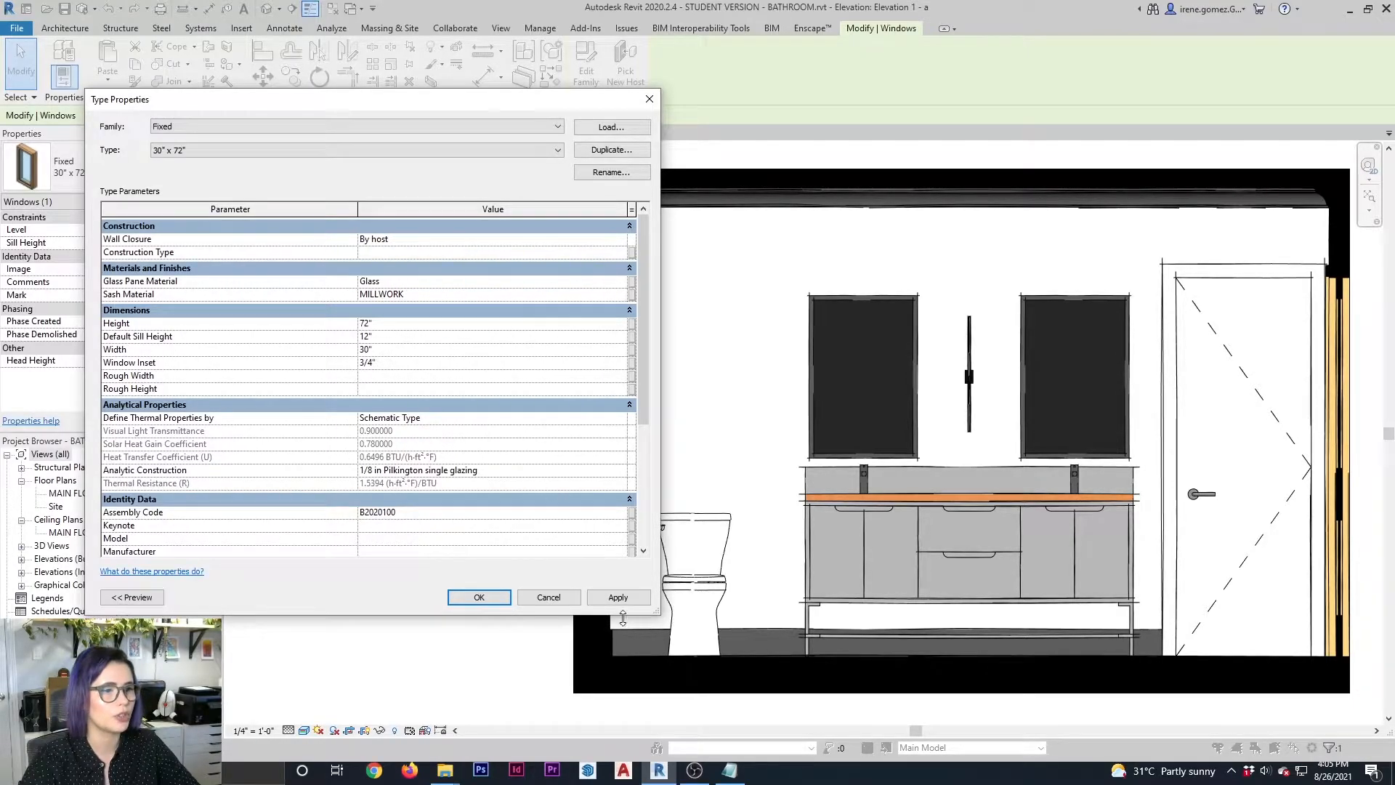
pyautogui.click(615, 595)
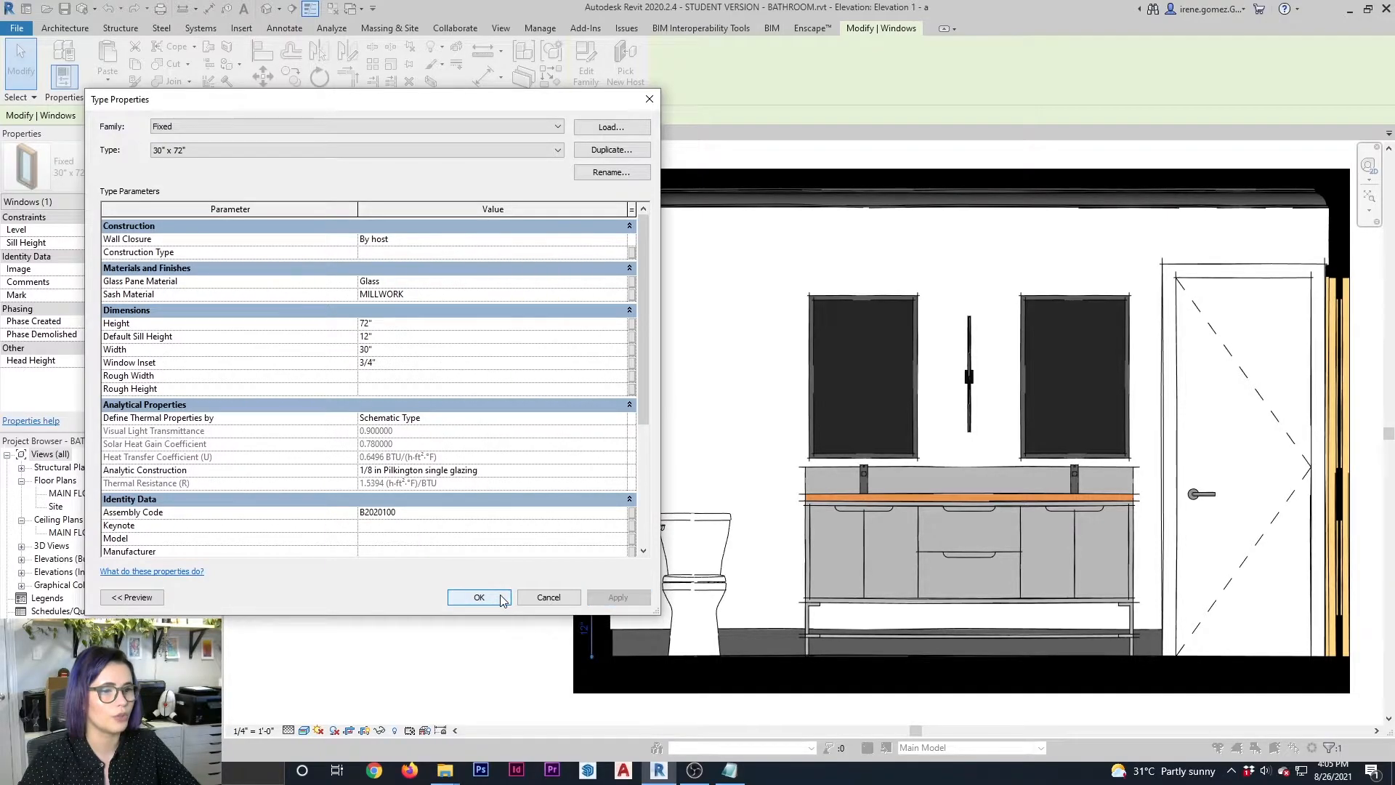
pyautogui.click(479, 597)
pyautogui.click(479, 612)
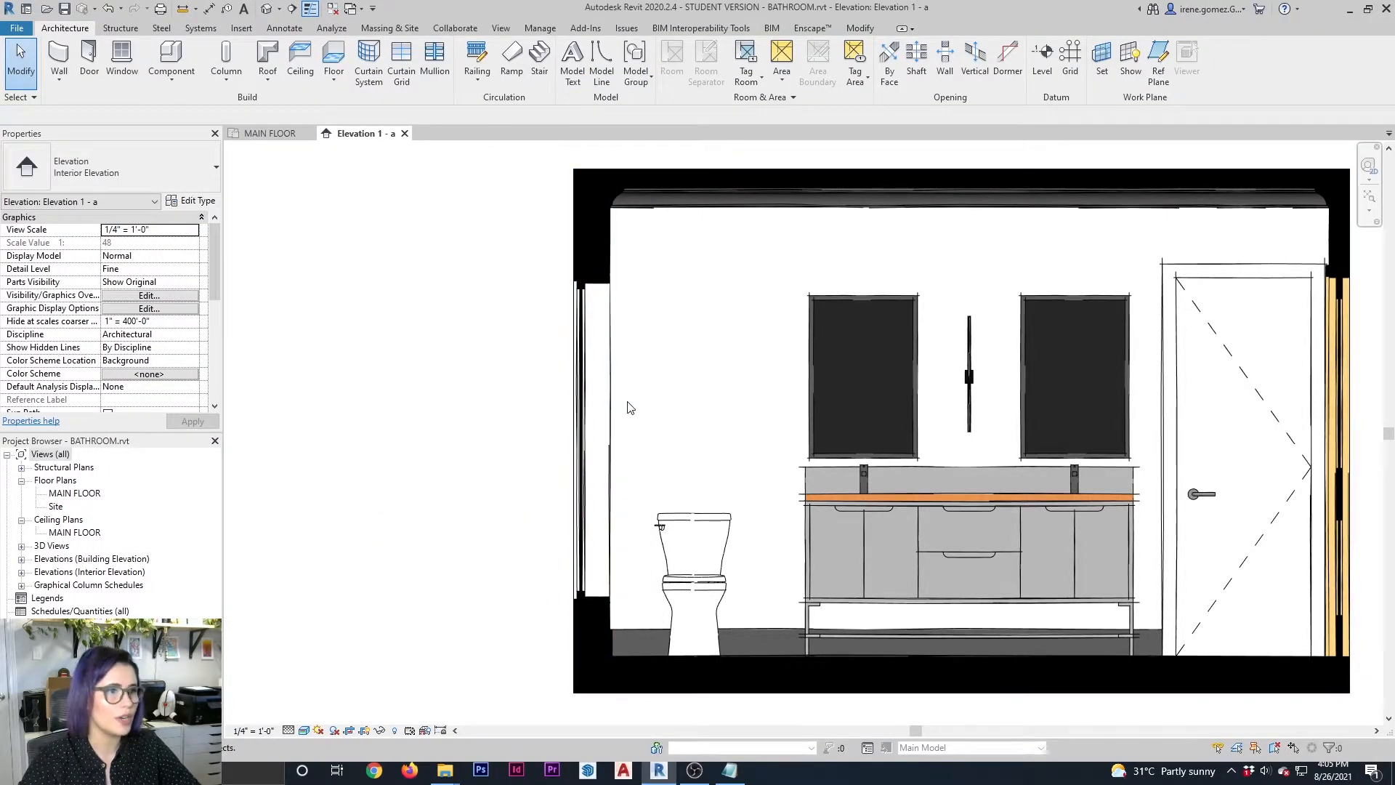
# Set the material of the BASEBOARD wall sweep type to MILLWORK
pyautogui.click(744, 634)
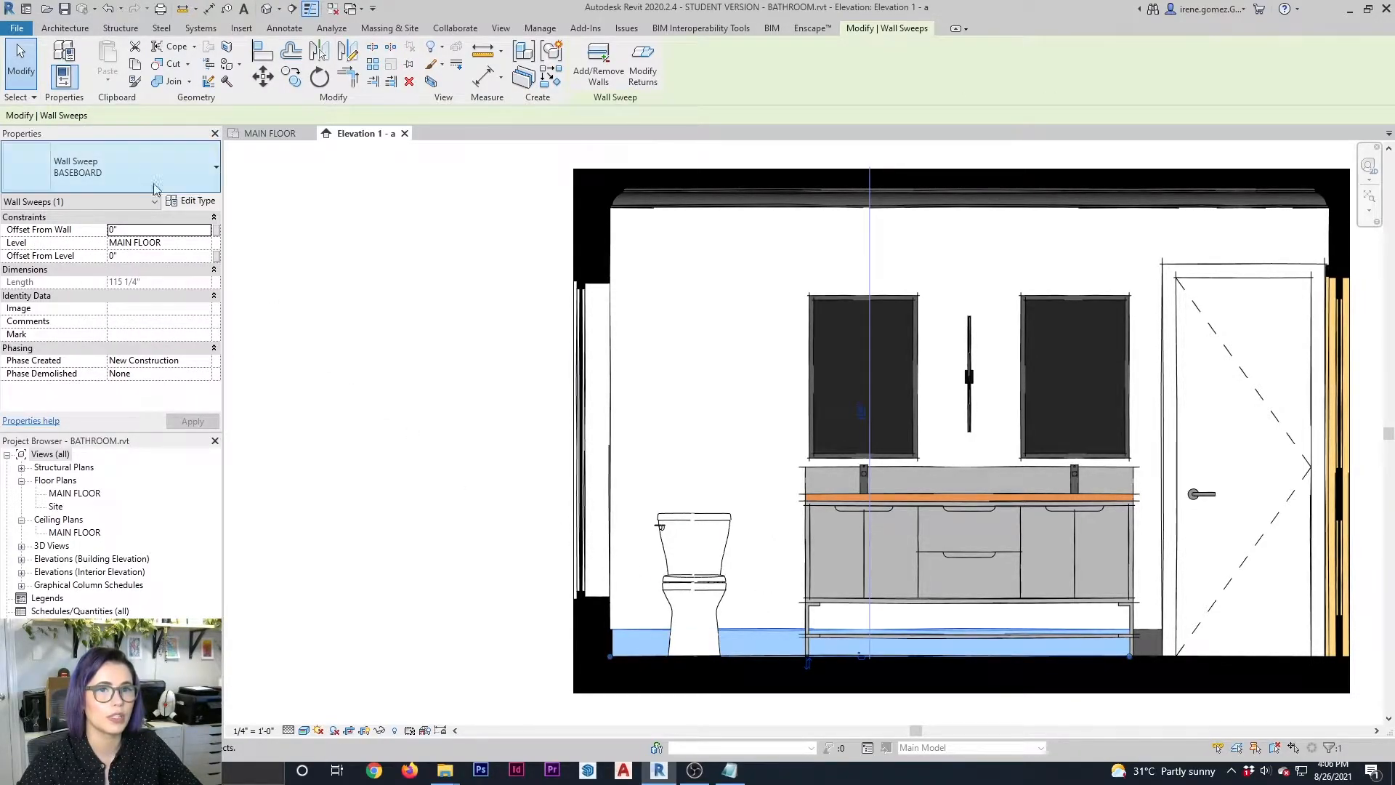
pyautogui.click(190, 201)
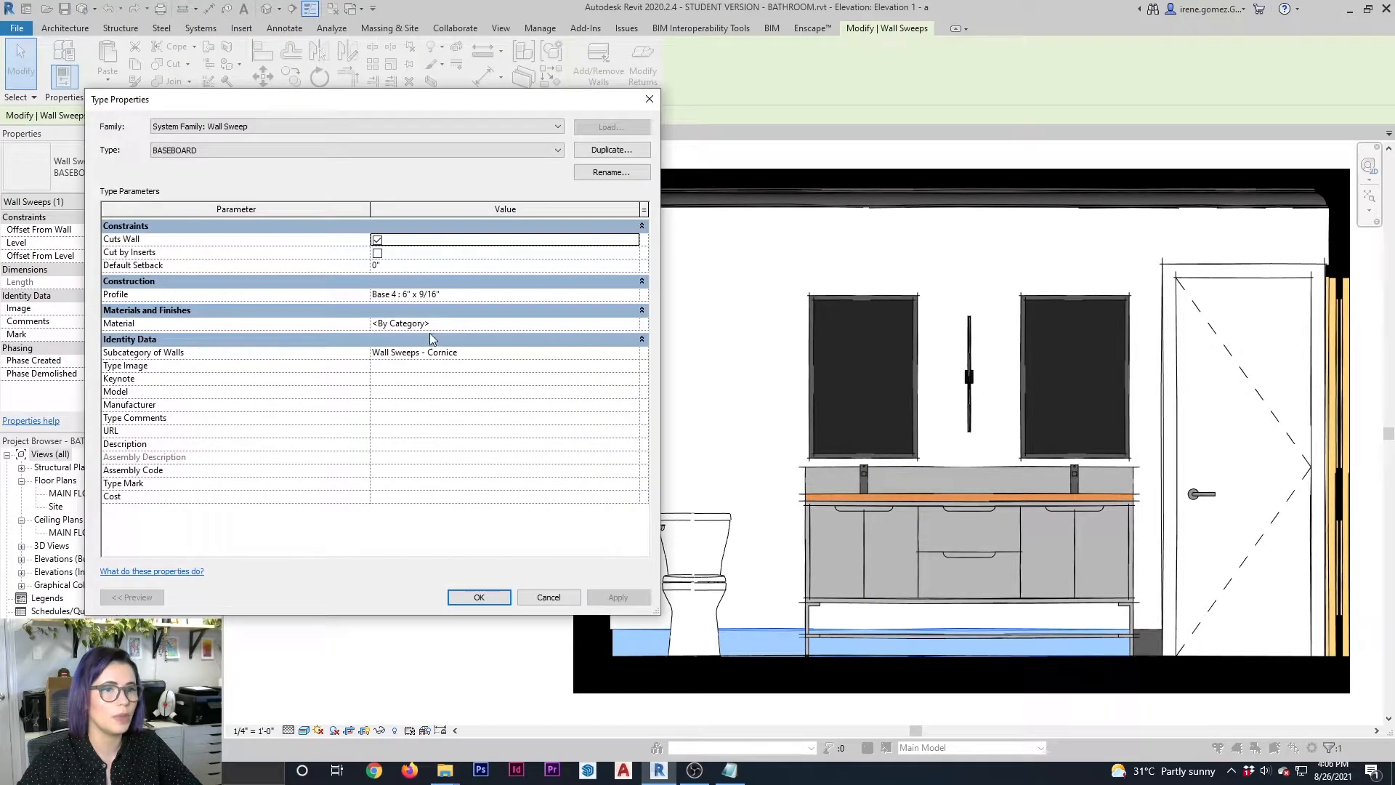
pyautogui.click(441, 324)
pyautogui.write('MILLWORK')
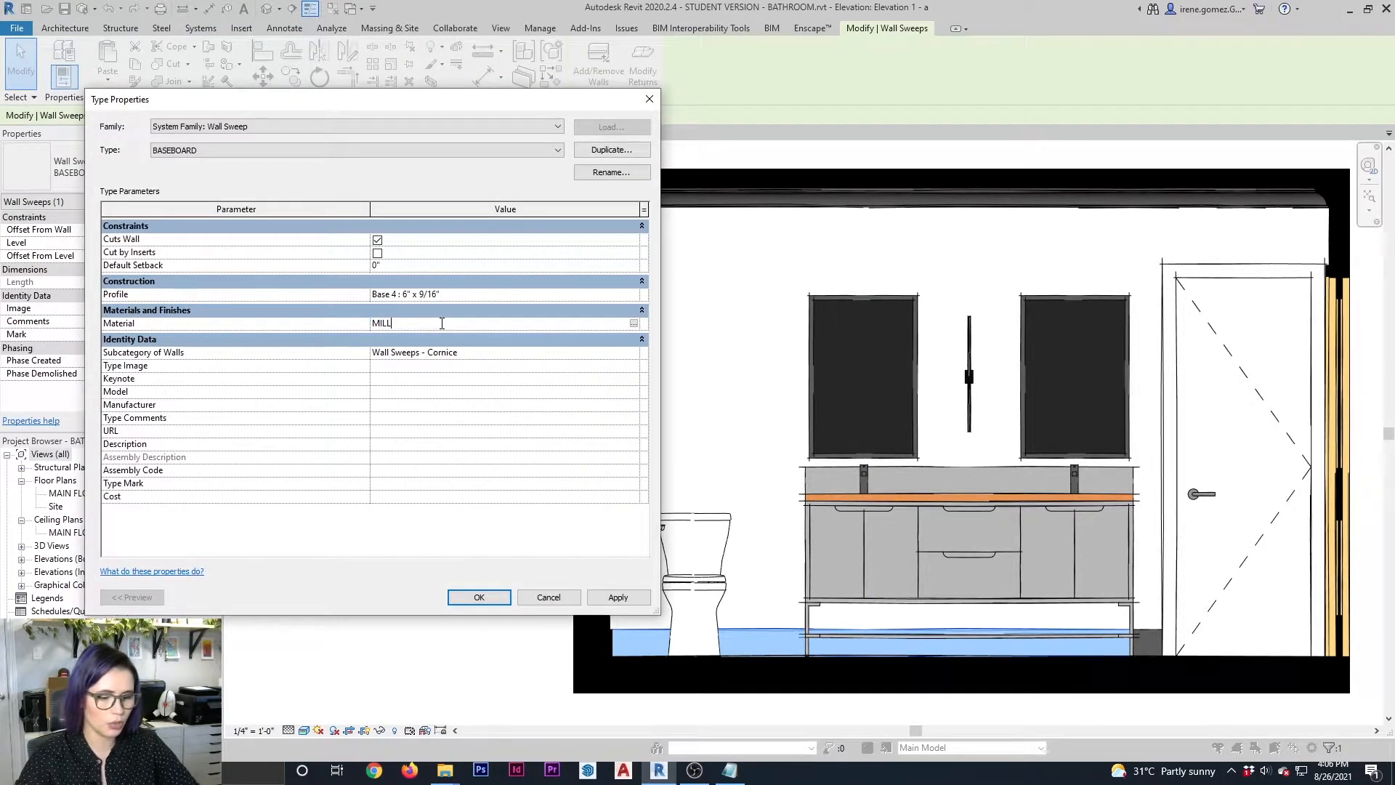
pyautogui.click(479, 597)
# Set the material of the CROWN wall sweep type along the ceiling to MILLWORK
pyautogui.click(763, 209)
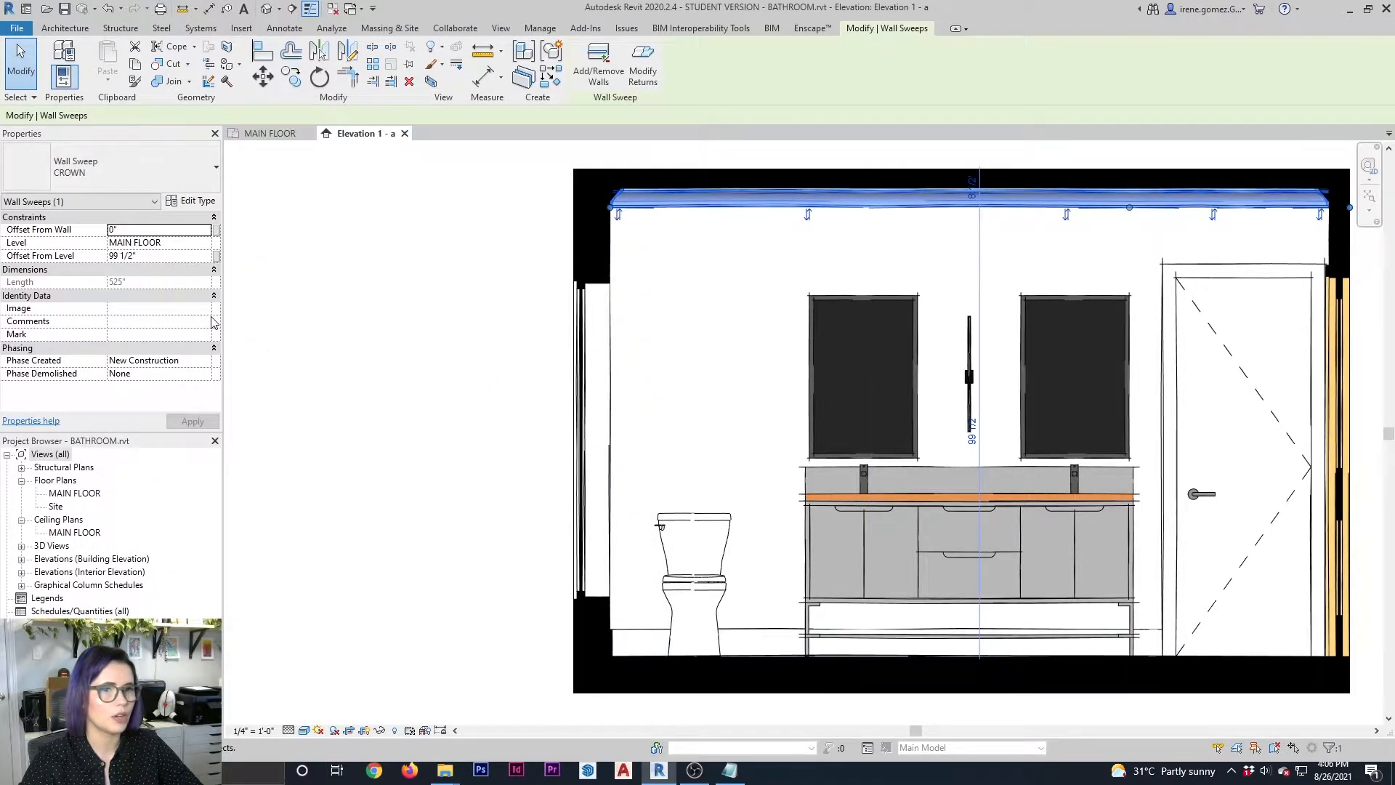
pyautogui.click(190, 201)
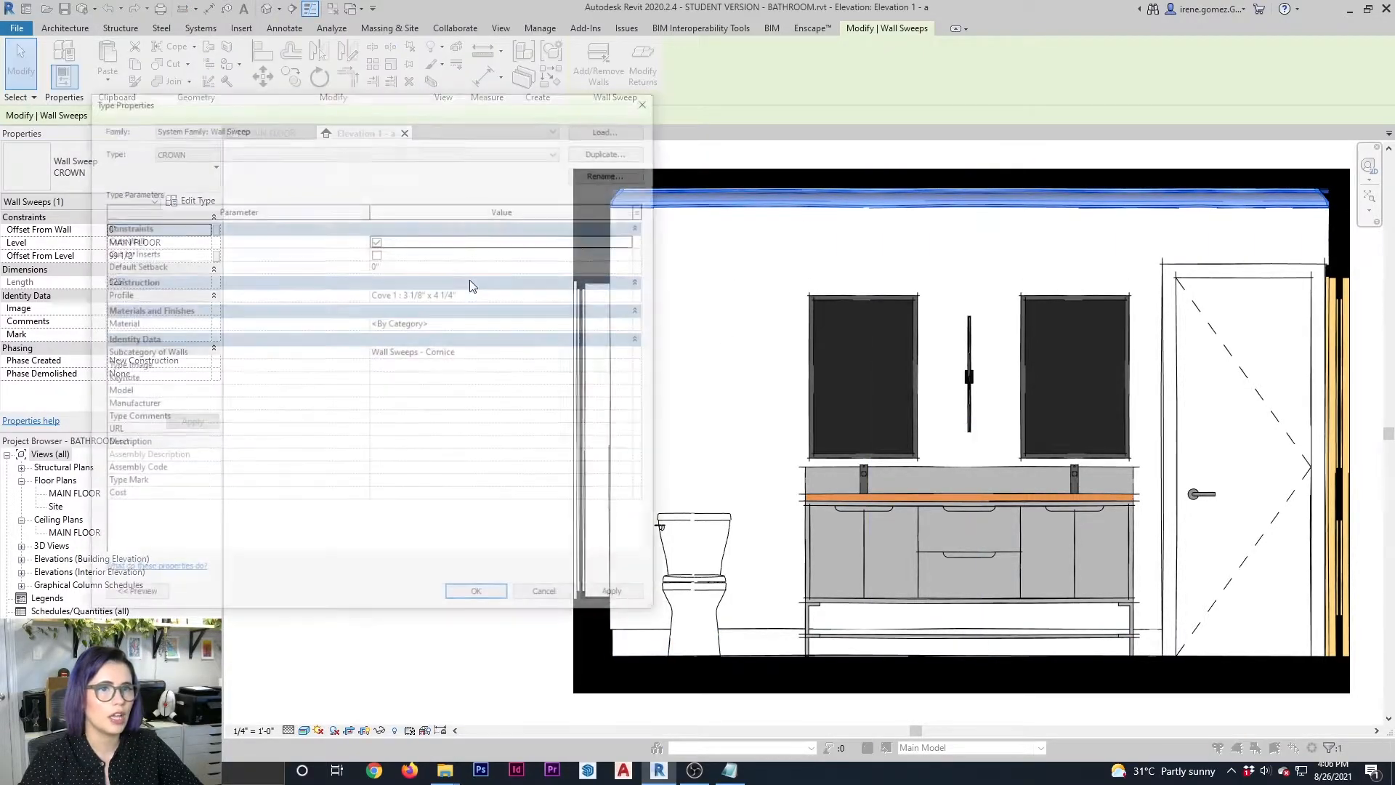
pyautogui.click(444, 323)
pyautogui.write('MILLWORK')
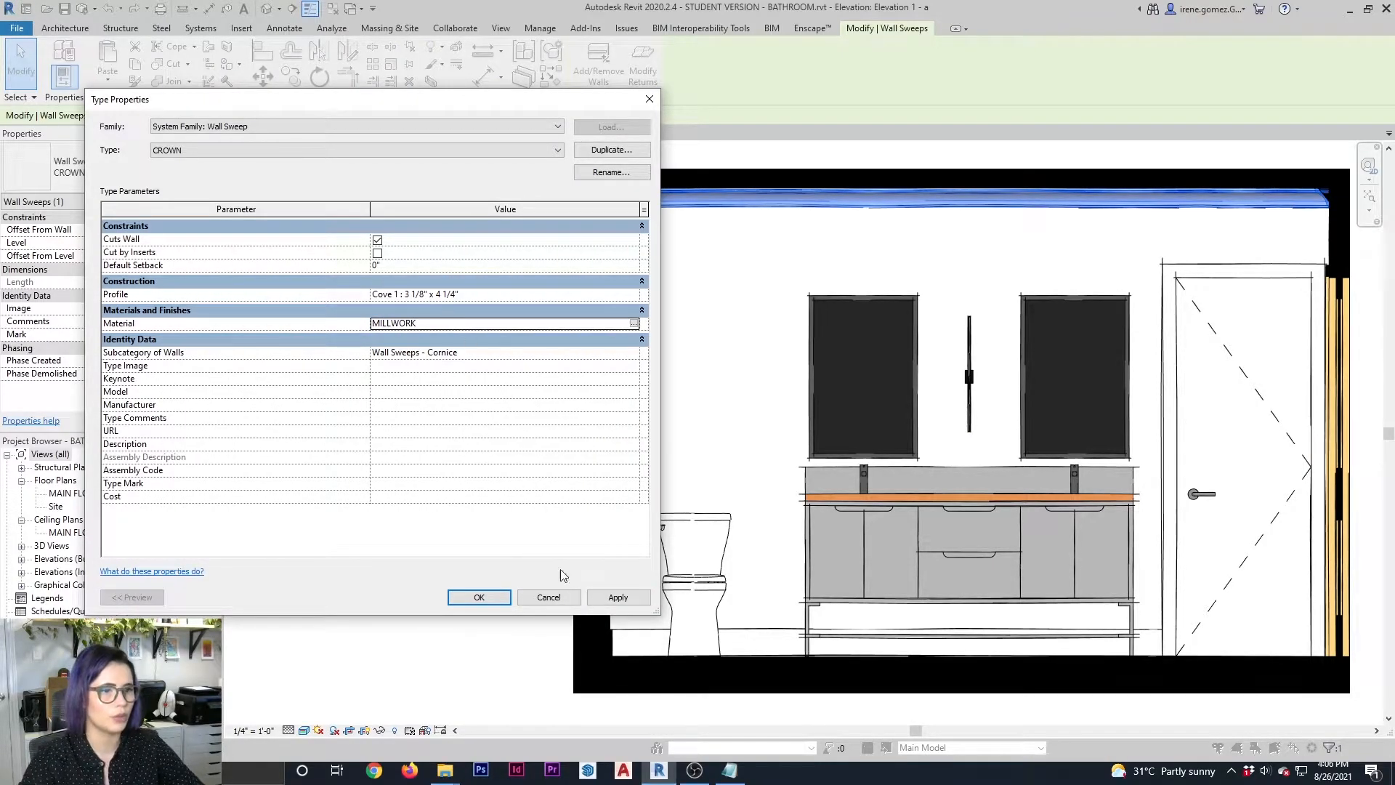
pyautogui.click(619, 596)
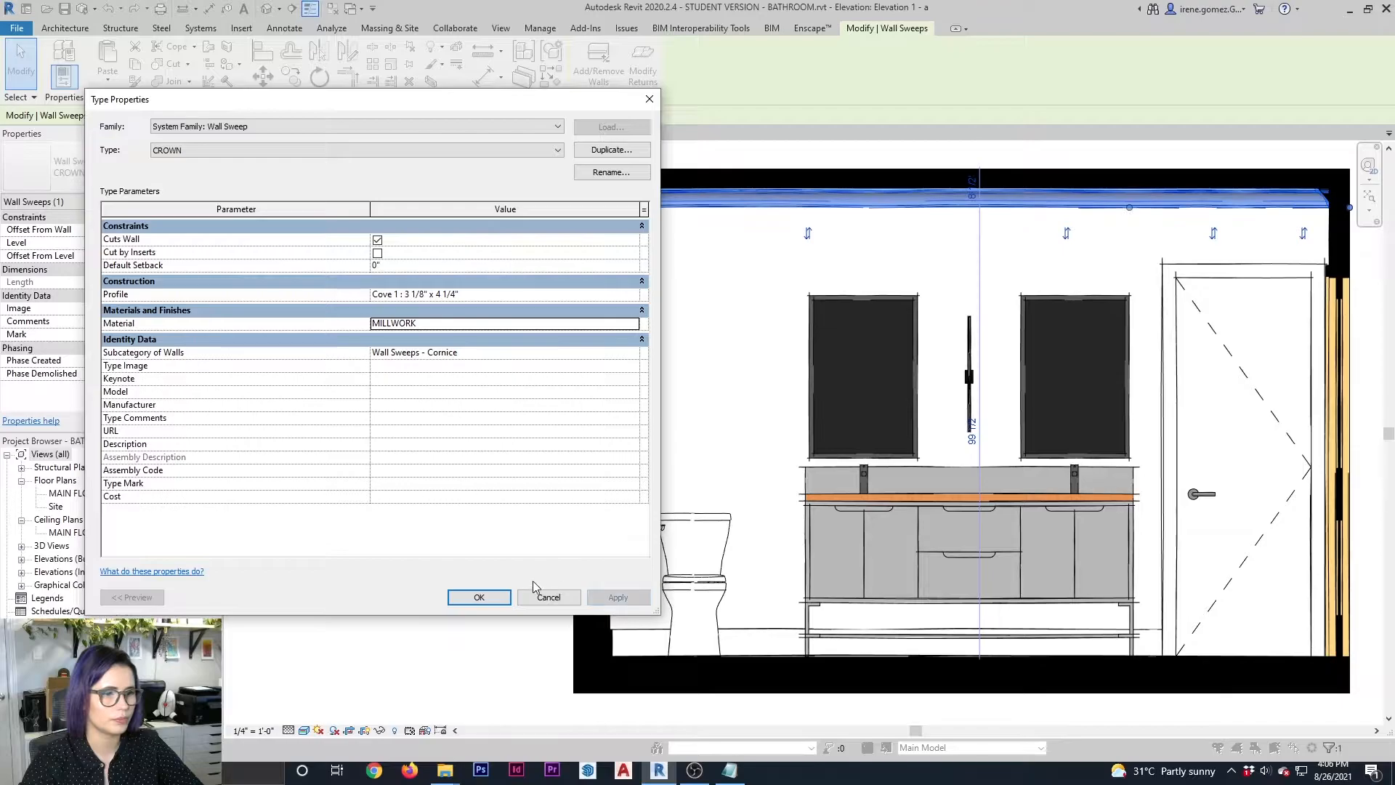
pyautogui.click(476, 598)
pyautogui.click(487, 602)
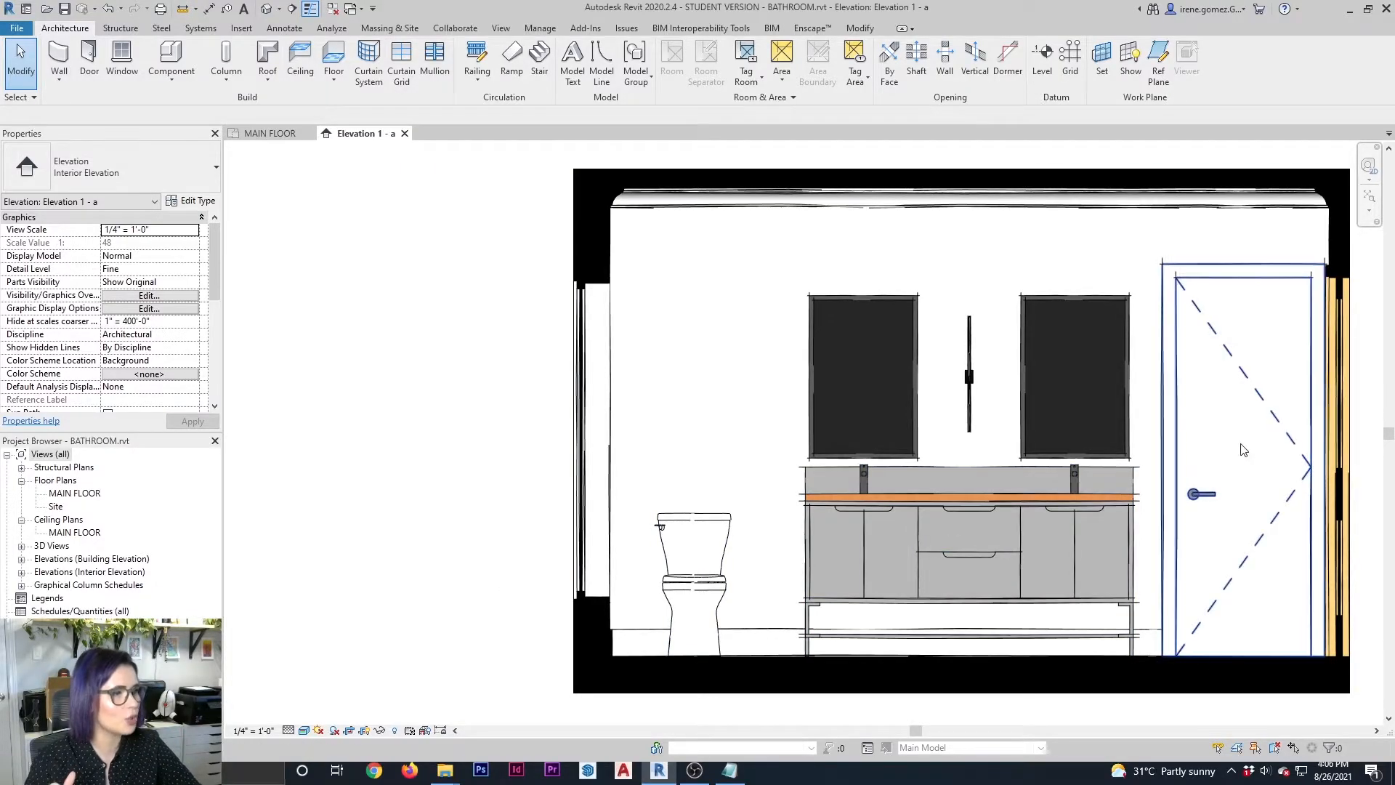
# Open the family of the Single-Flush w handle door beside the vanity for editing
pyautogui.moveTo(1243, 445); pyautogui.dragTo(976, 439, button='middle')
pyautogui.scroll(2, 973, 465)
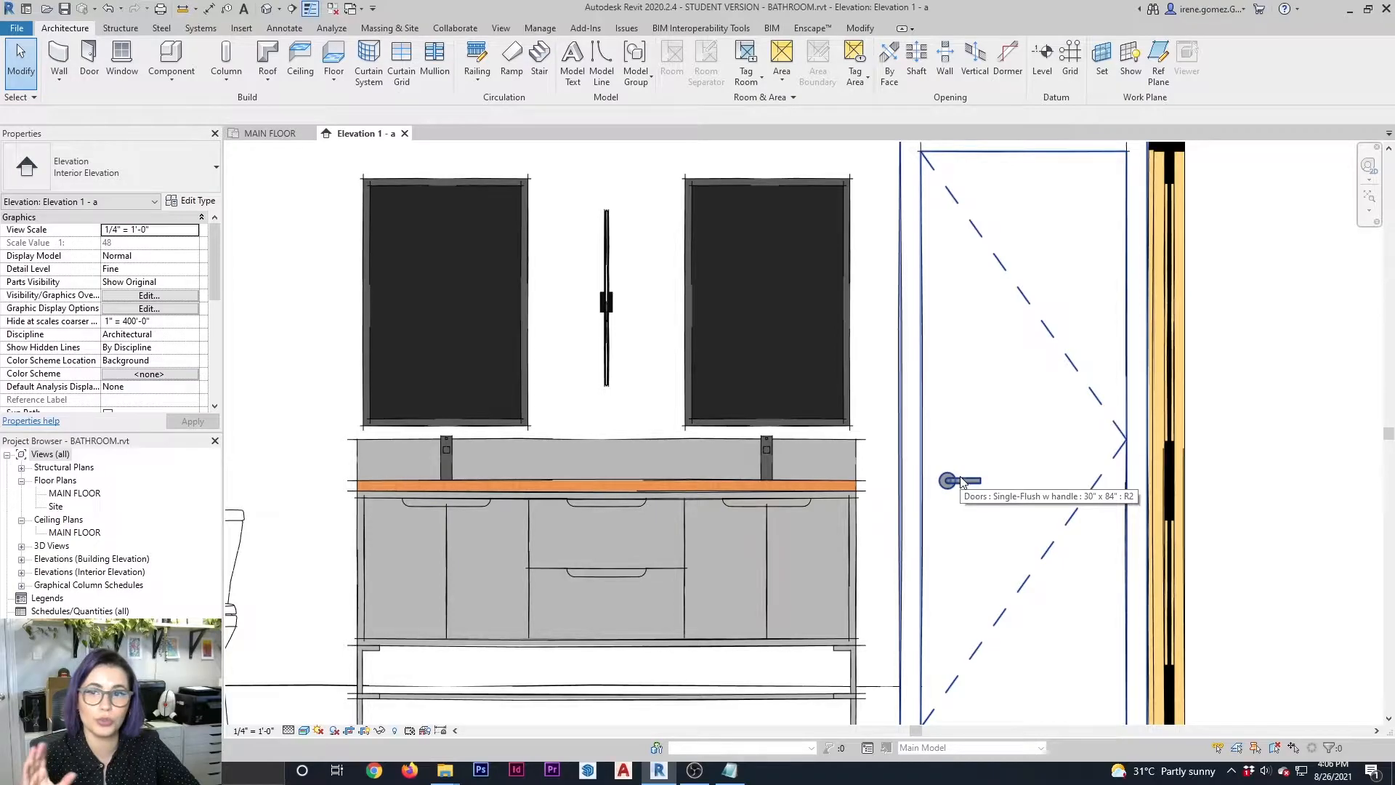
pyautogui.moveTo(1070, 298); pyautogui.dragTo(1068, 328, button='middle')
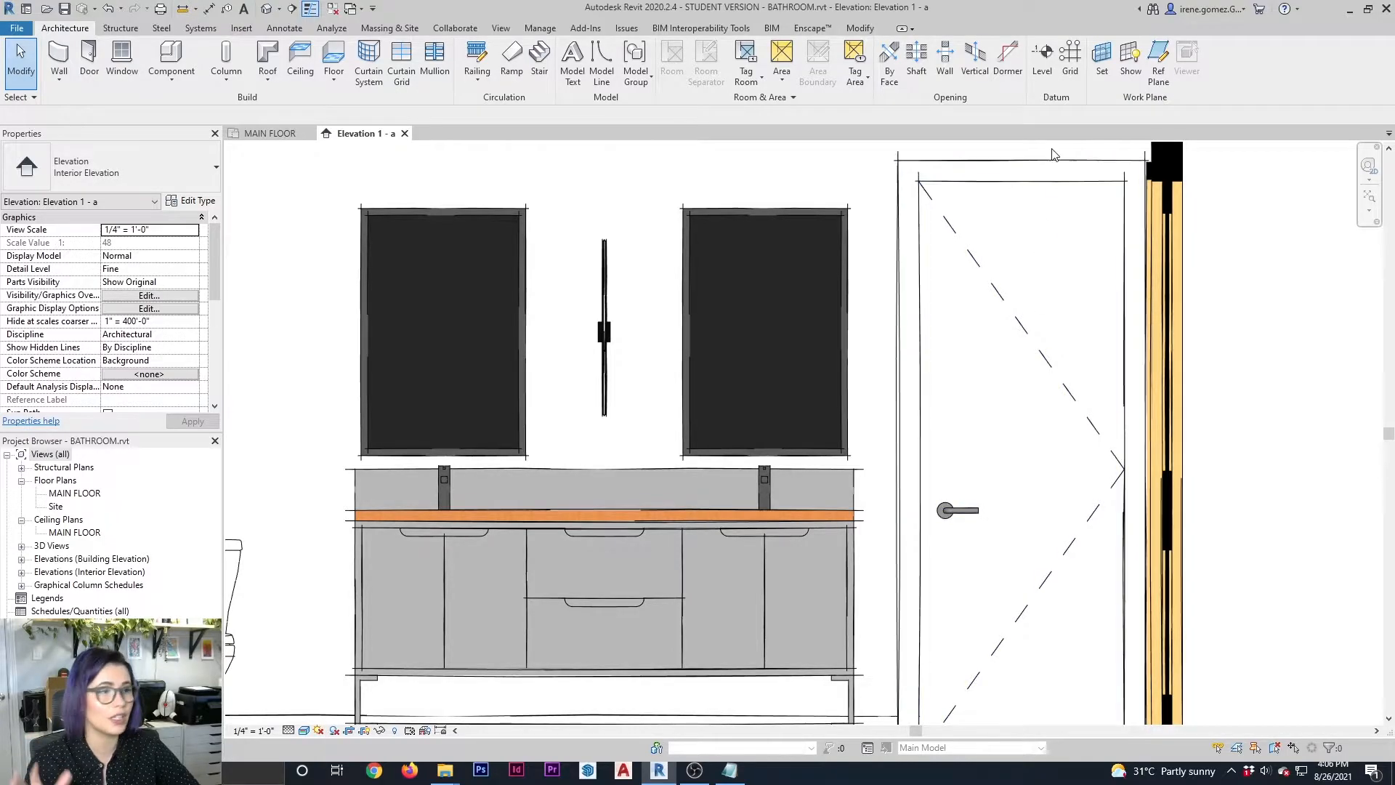
pyautogui.click(955, 508)
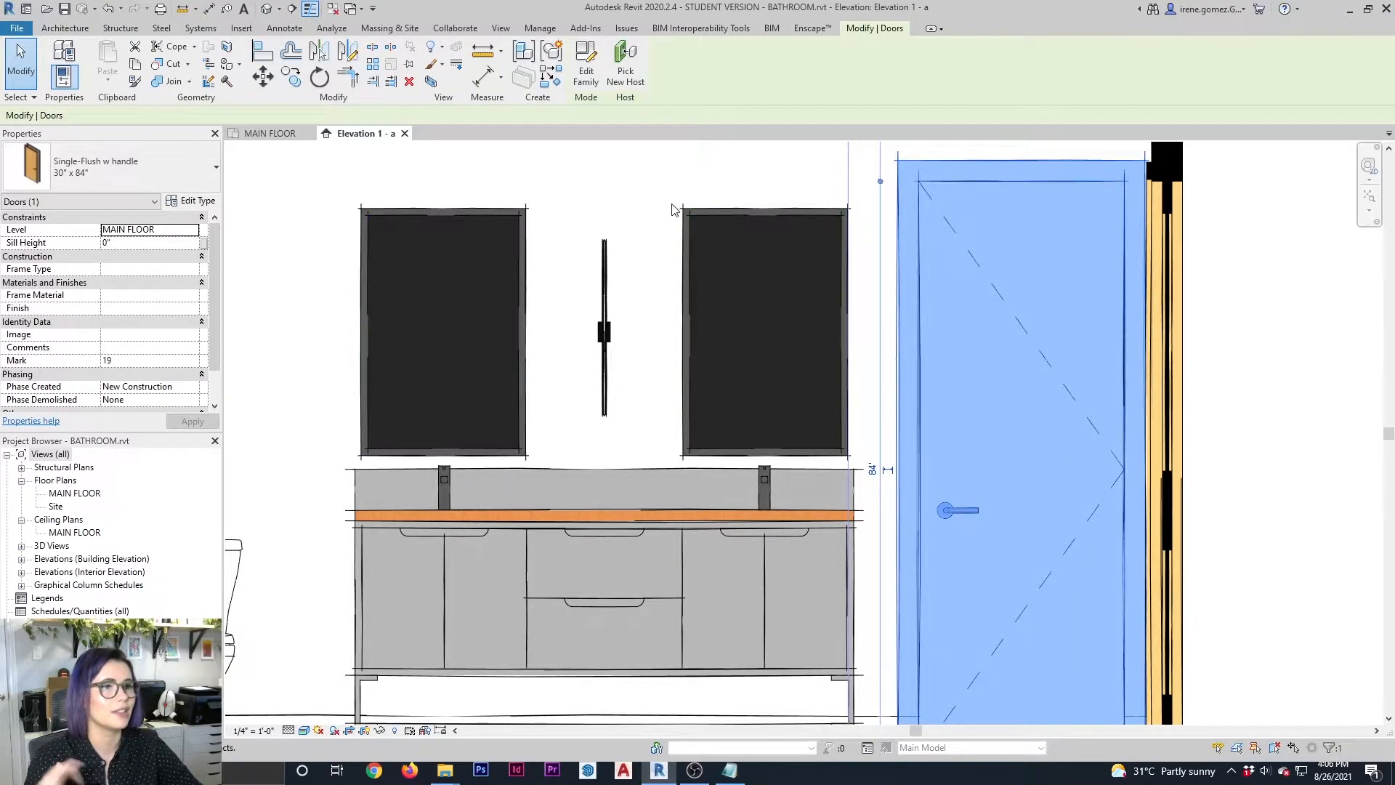
pyautogui.click(591, 70)
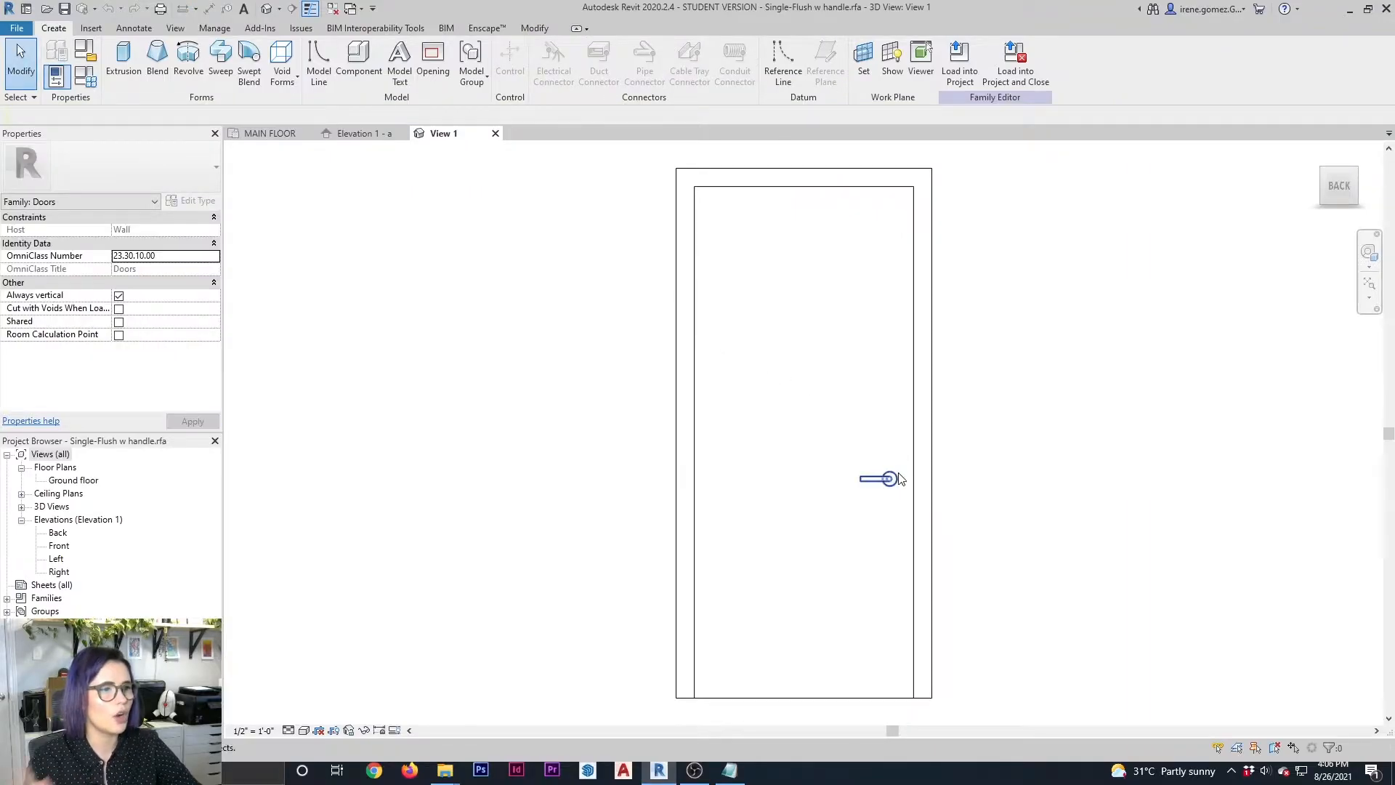
# Open the material assignment of the door family's Handle Lever type and examine the appearance of Aluminum
pyautogui.click(888, 478)
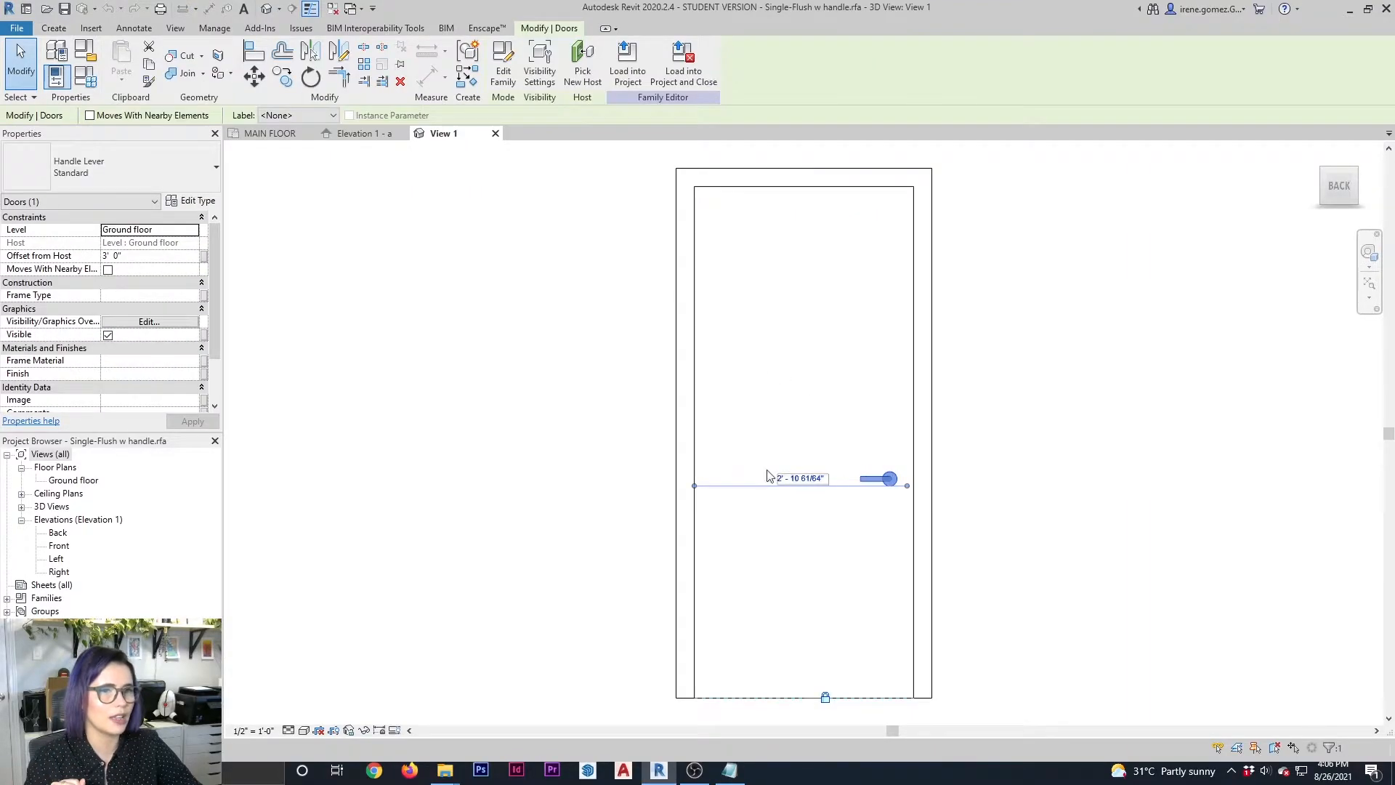
pyautogui.click(199, 200)
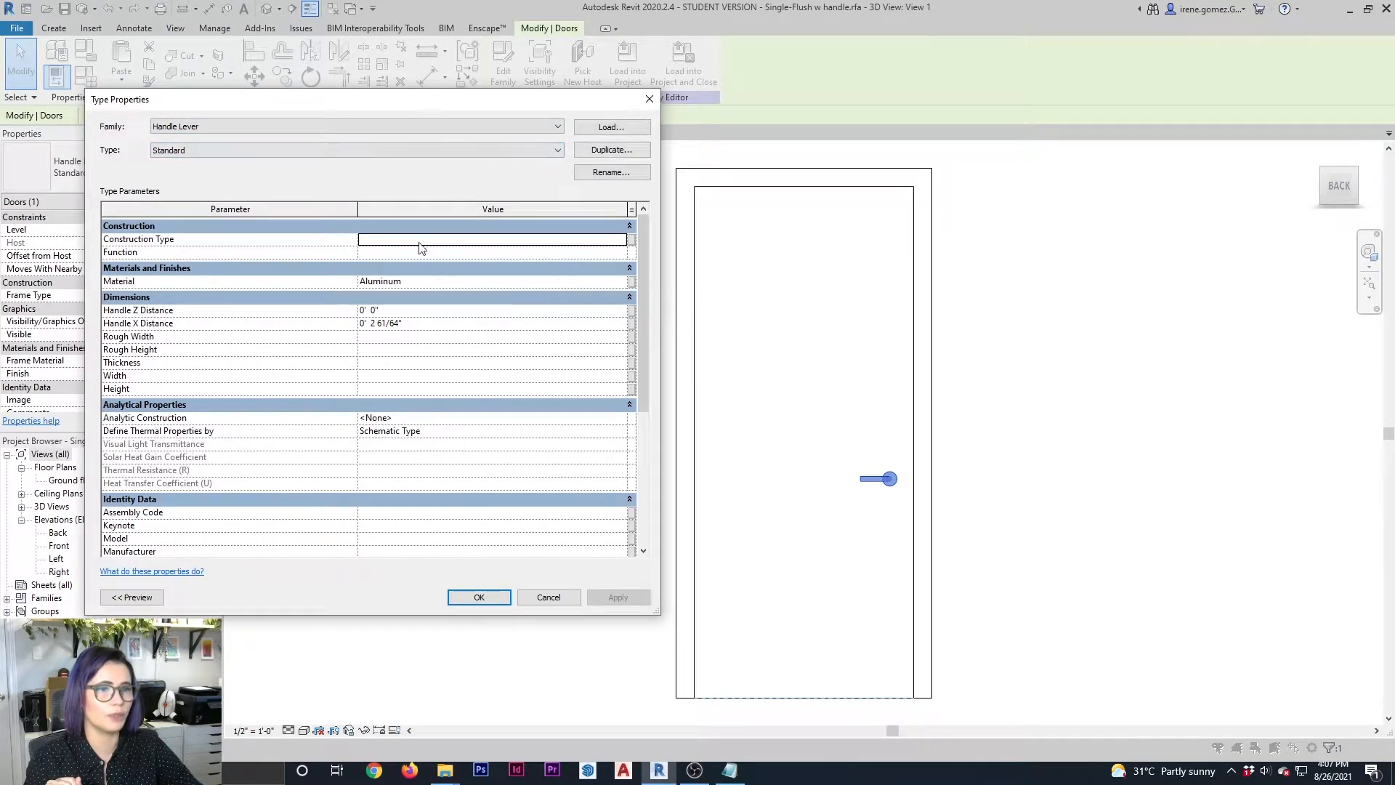
pyautogui.click(623, 281)
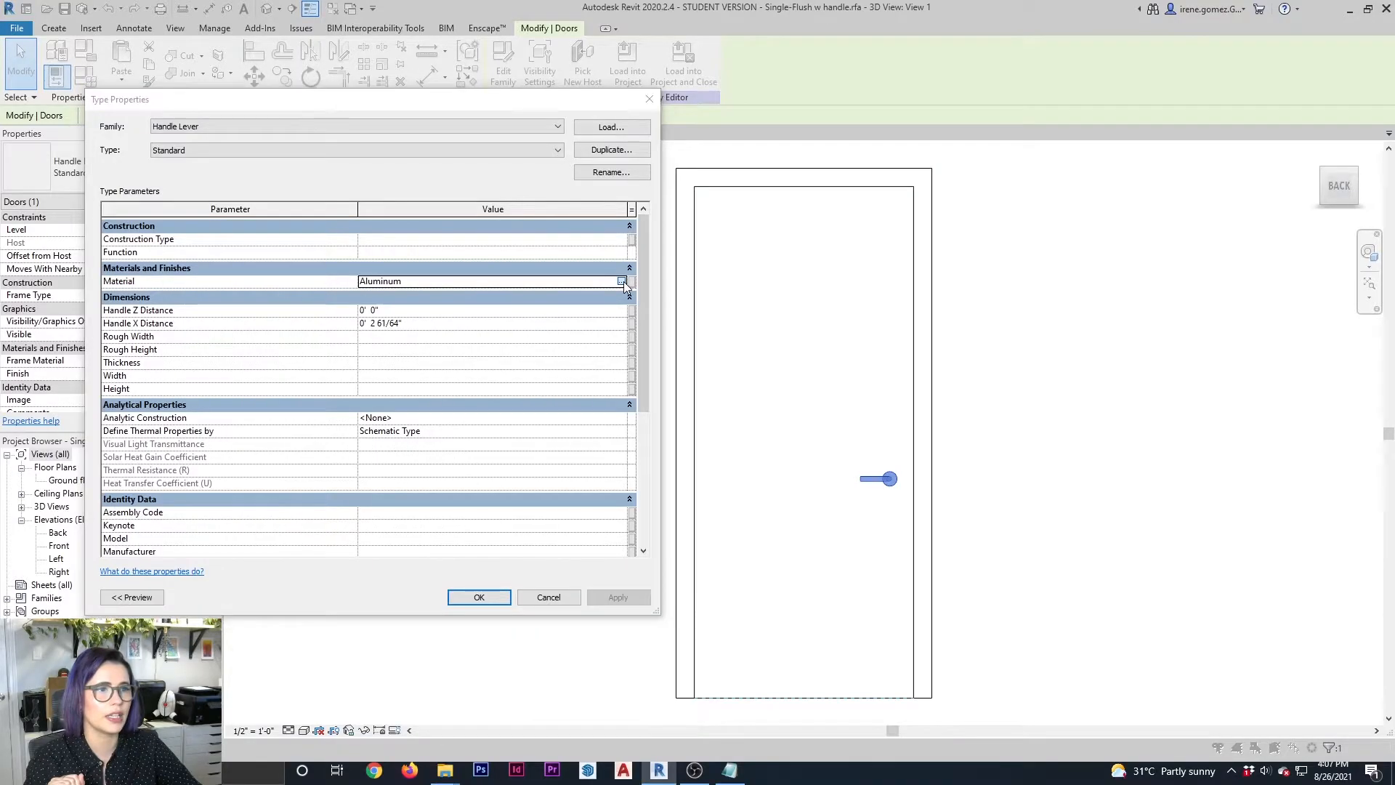
pyautogui.click(623, 281)
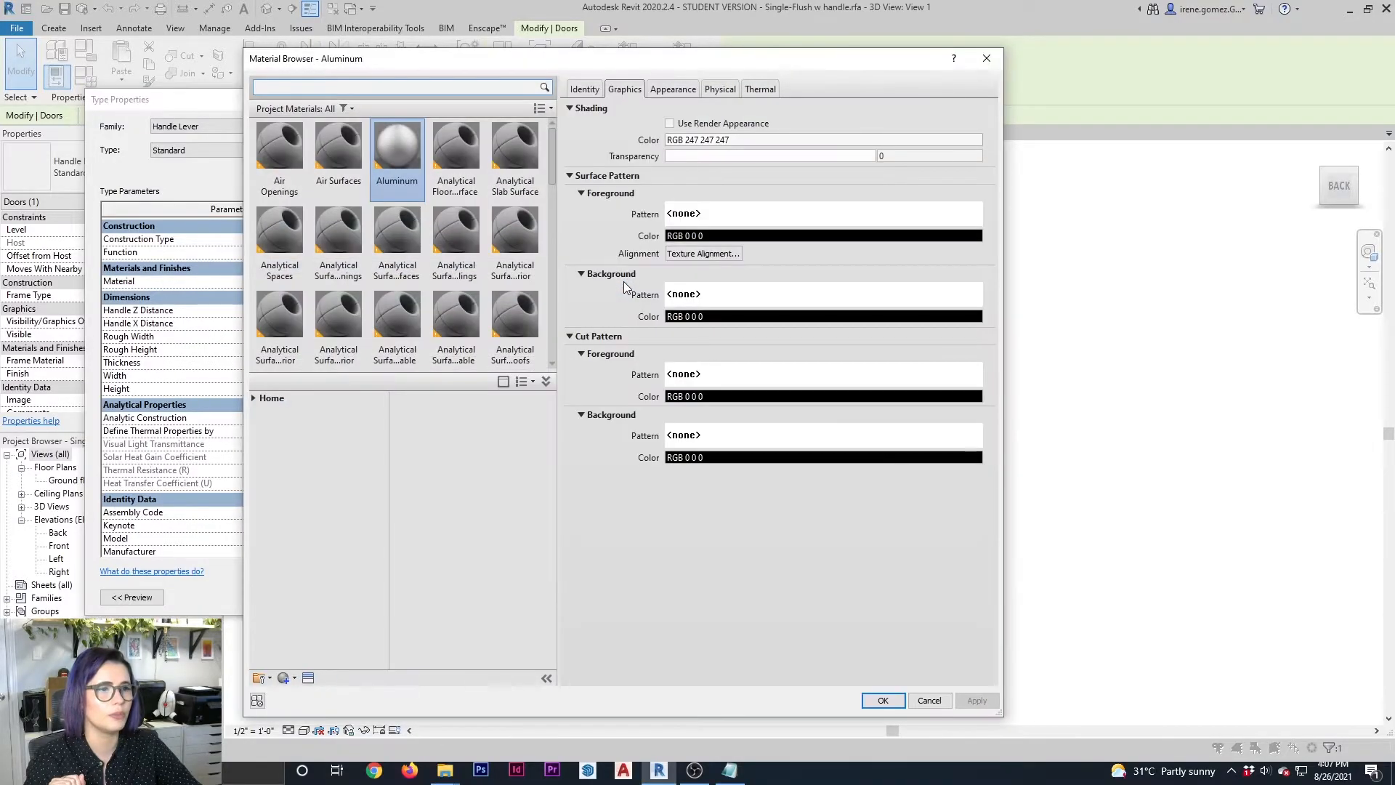
pyautogui.click(675, 89)
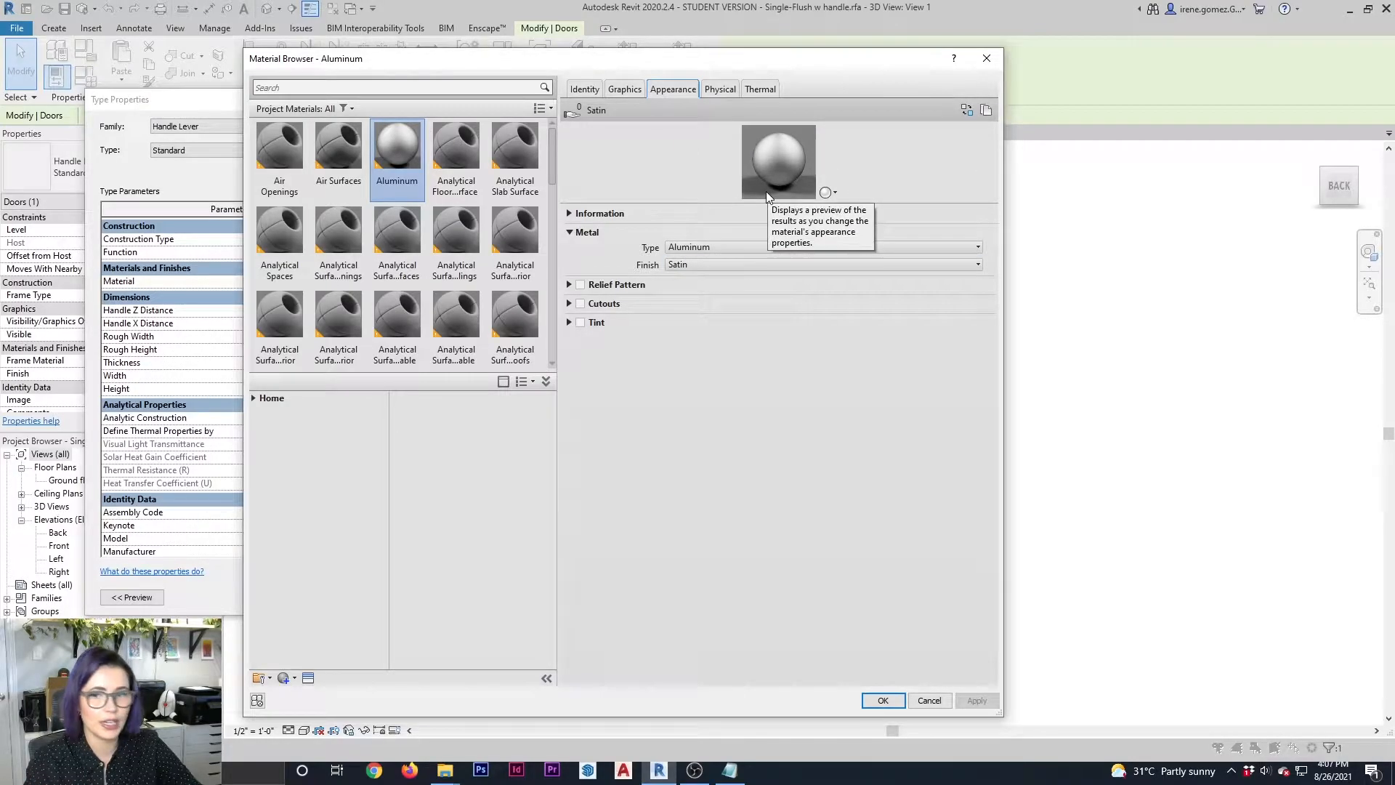
# Create a new material named HARDWARE for the door lever
pyautogui.click(289, 678)
pyautogui.click(320, 694)
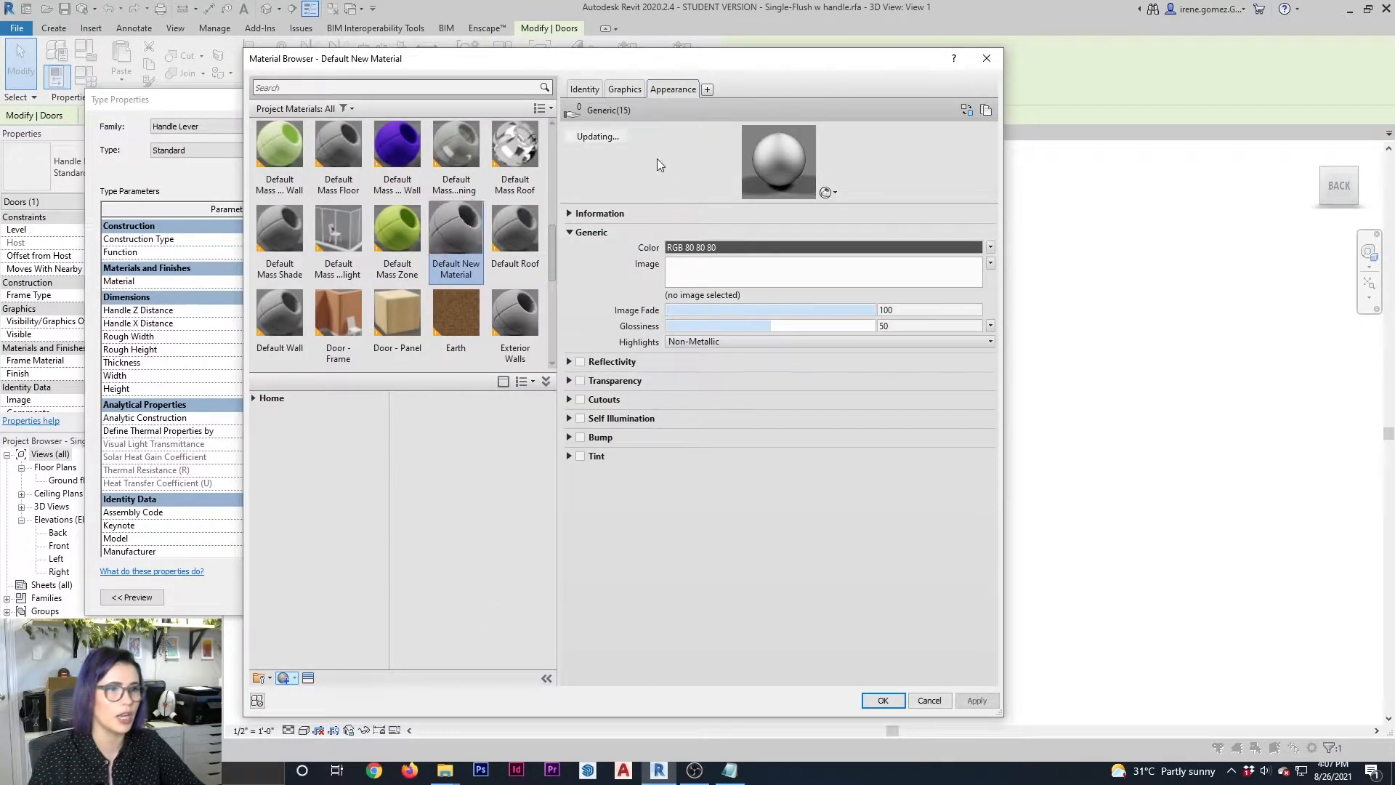
pyautogui.click(585, 89)
pyautogui.click(709, 111)
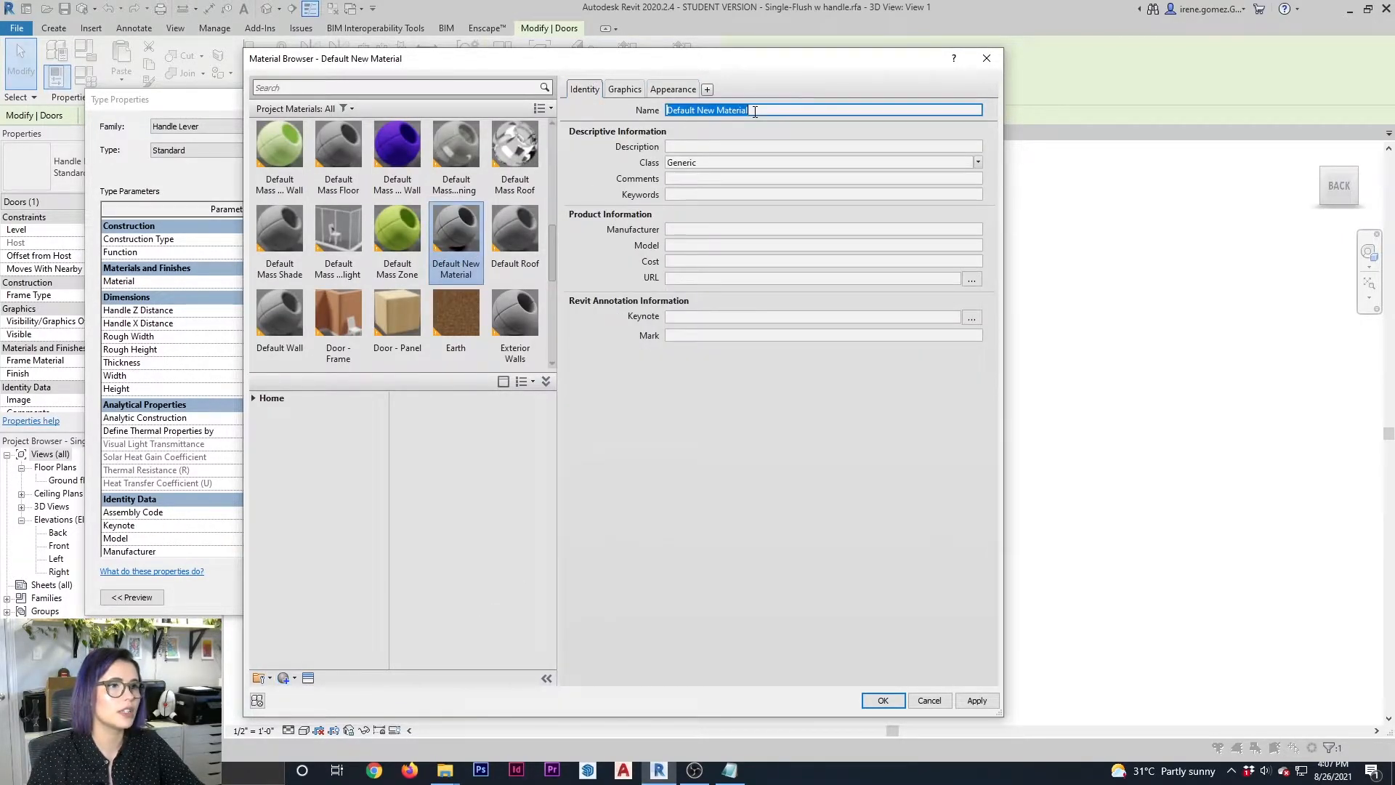
pyautogui.write('HANDRWAR')
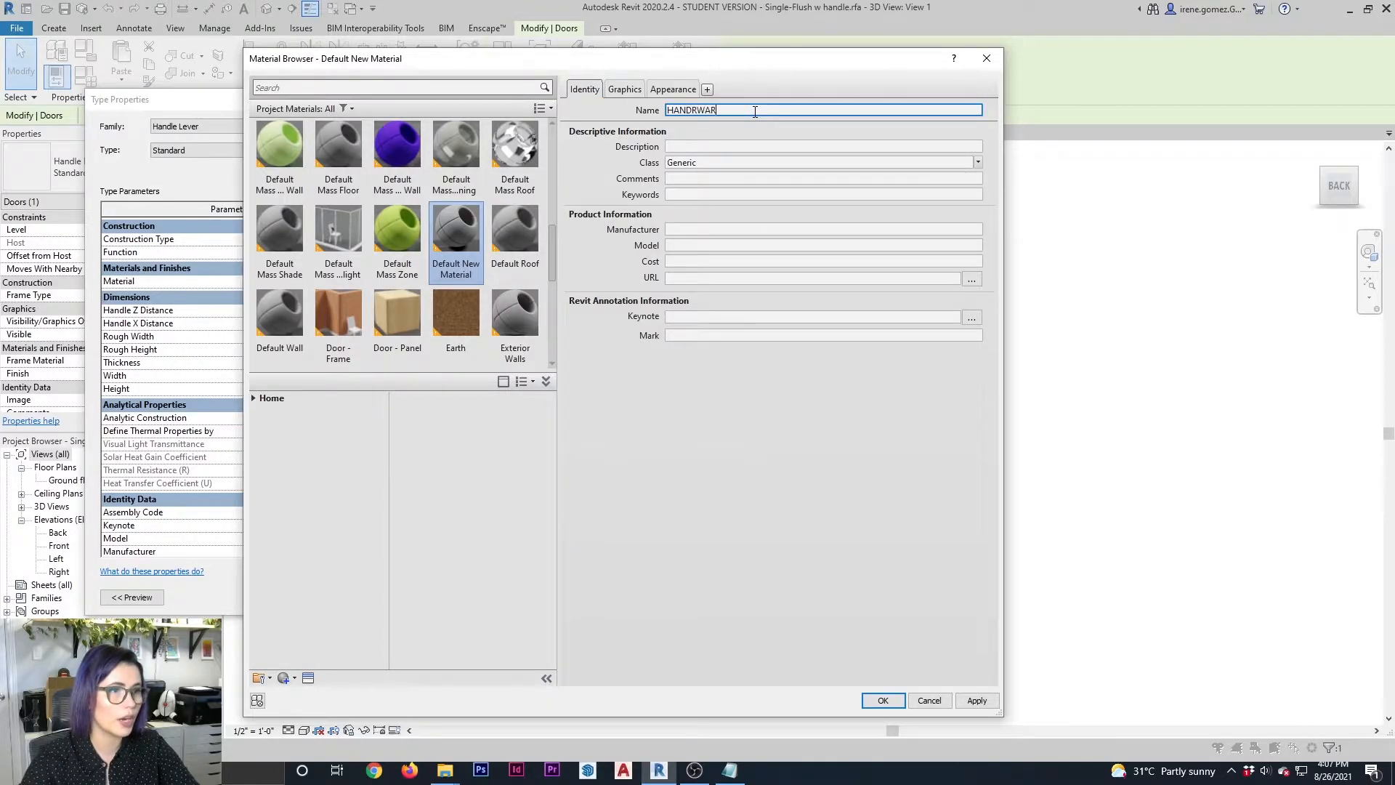
pyautogui.press('BackSpace')
pyautogui.press('BackSpace')
pyautogui.press('BackSpace')
pyautogui.press('BackSpace')
pyautogui.press('BackSpace')
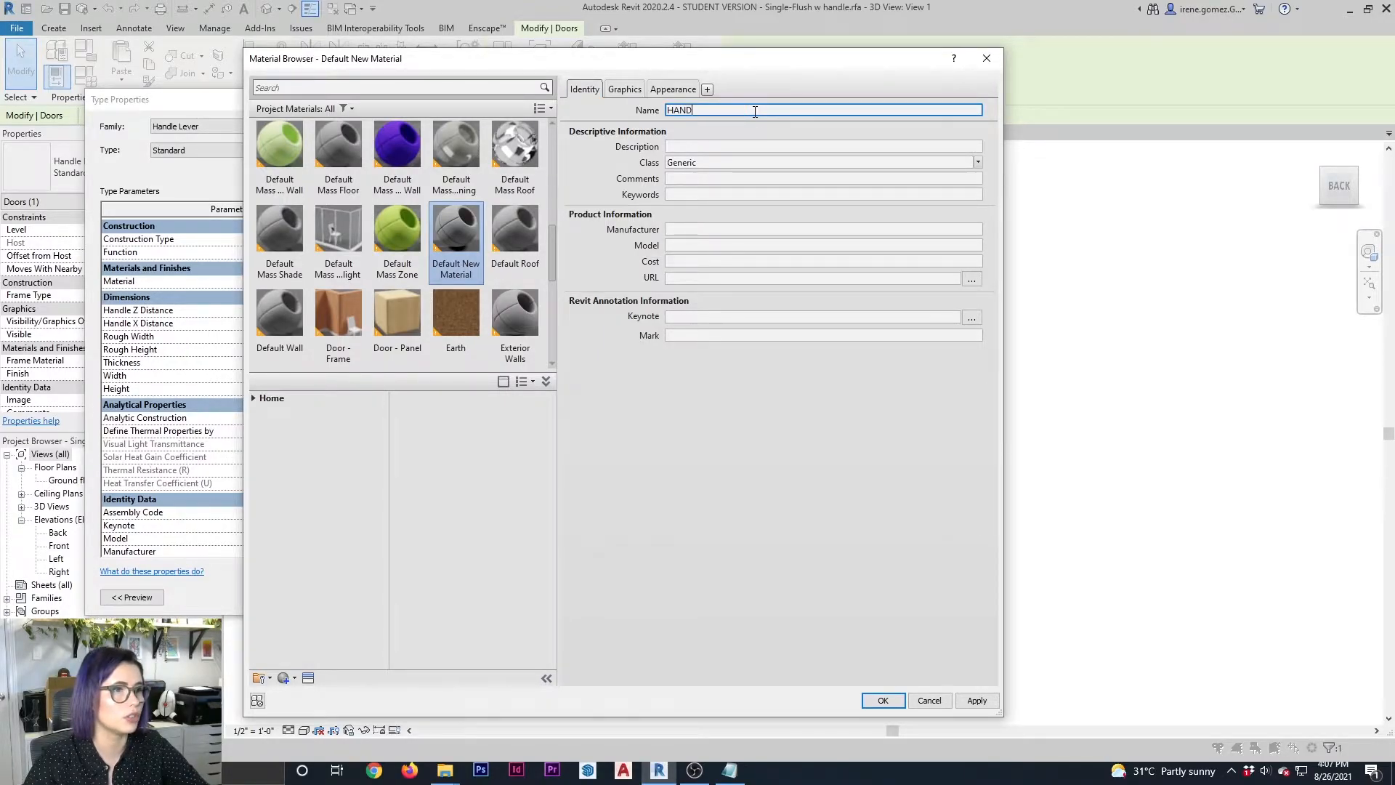
pyautogui.write('RDWARE')
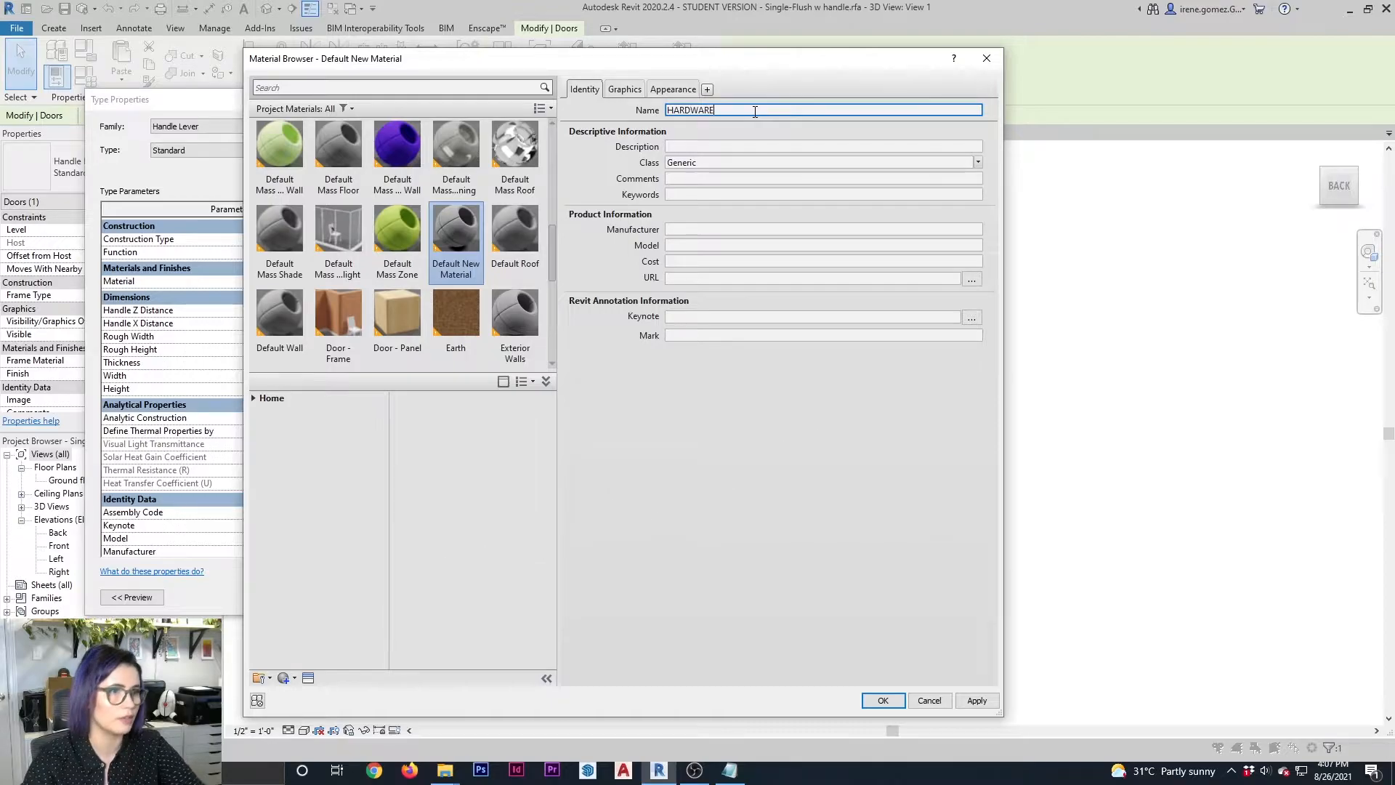
# Set the appearance color of the HARDWARE material to a dark grey, RGB 36 36 36
pyautogui.click(691, 90)
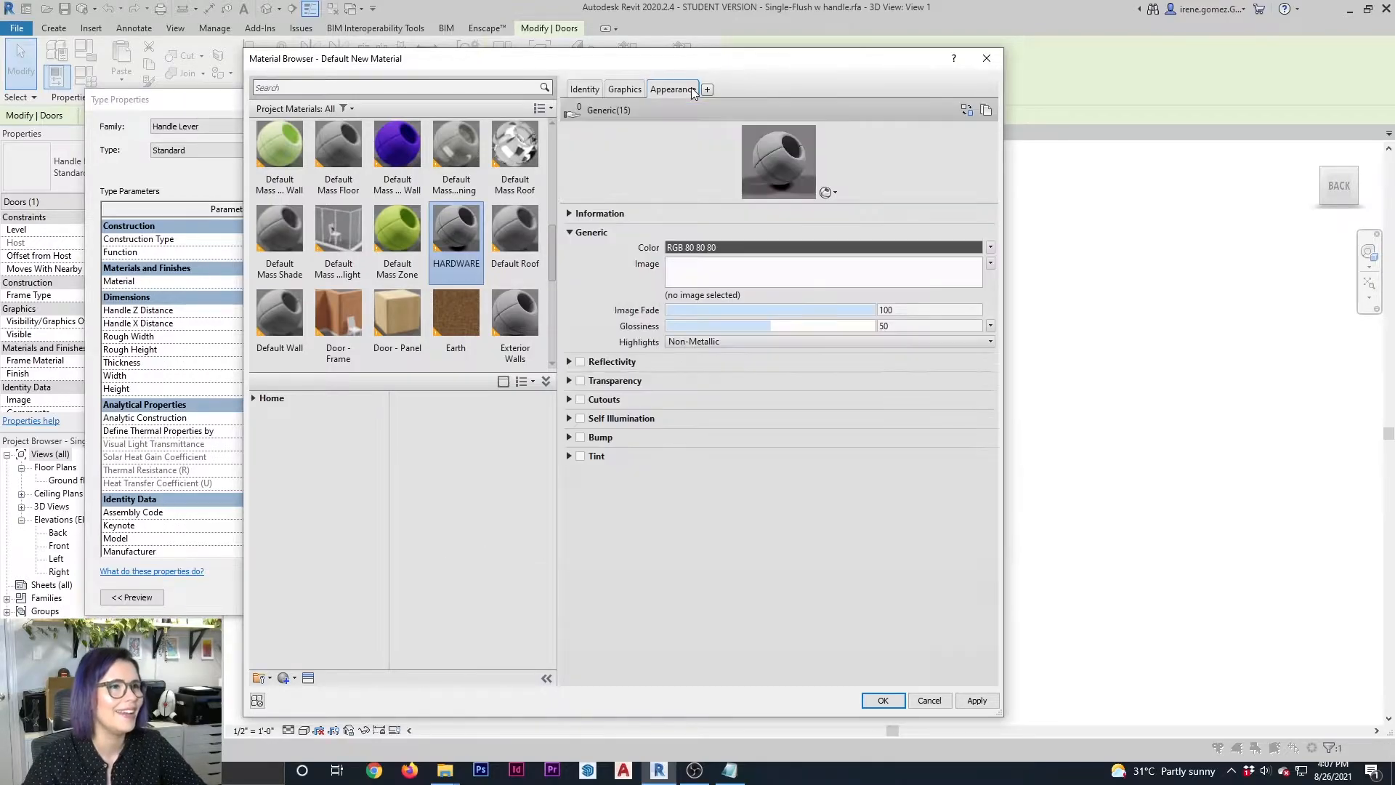
pyautogui.click(733, 247)
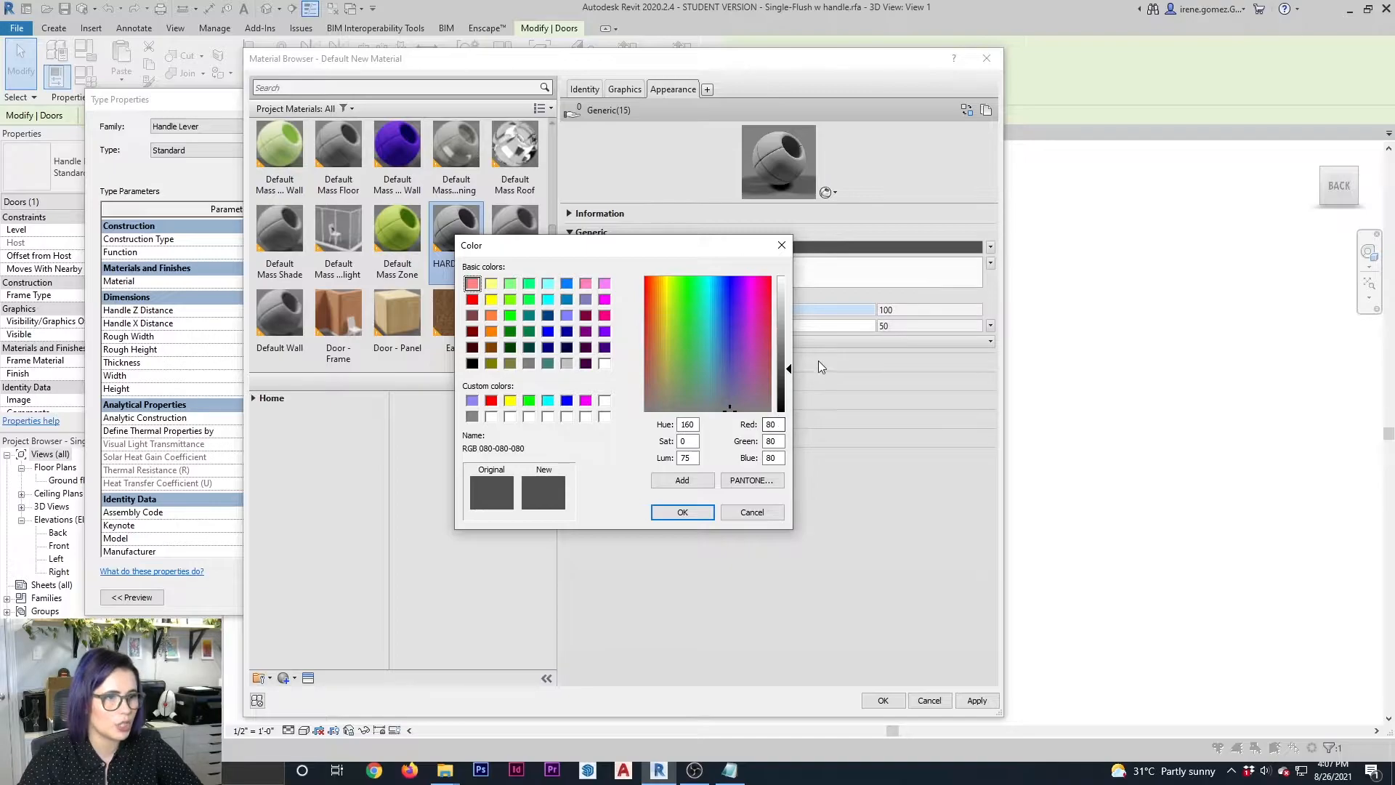
pyautogui.moveTo(790, 369); pyautogui.dragTo(790, 411)
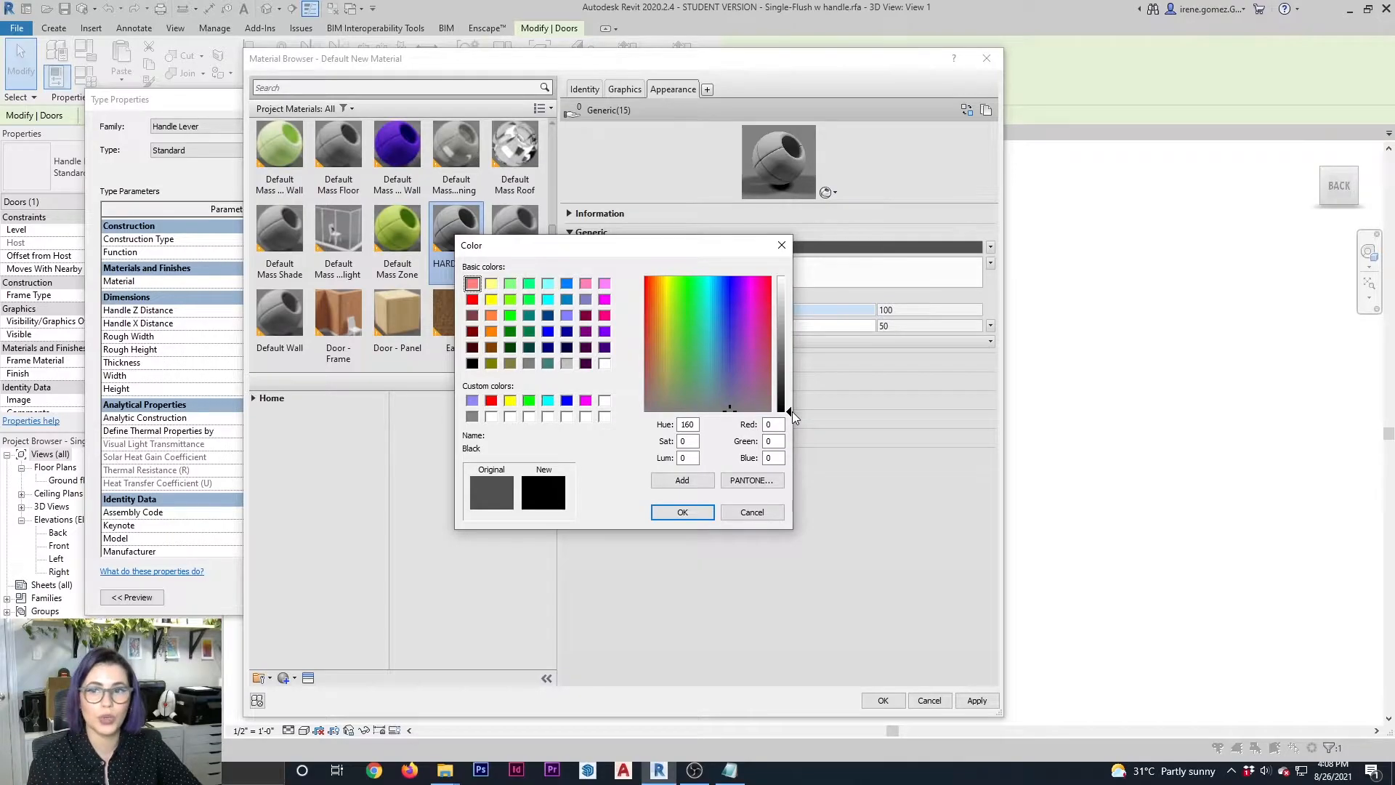
pyautogui.moveTo(792, 411); pyautogui.dragTo(786, 394)
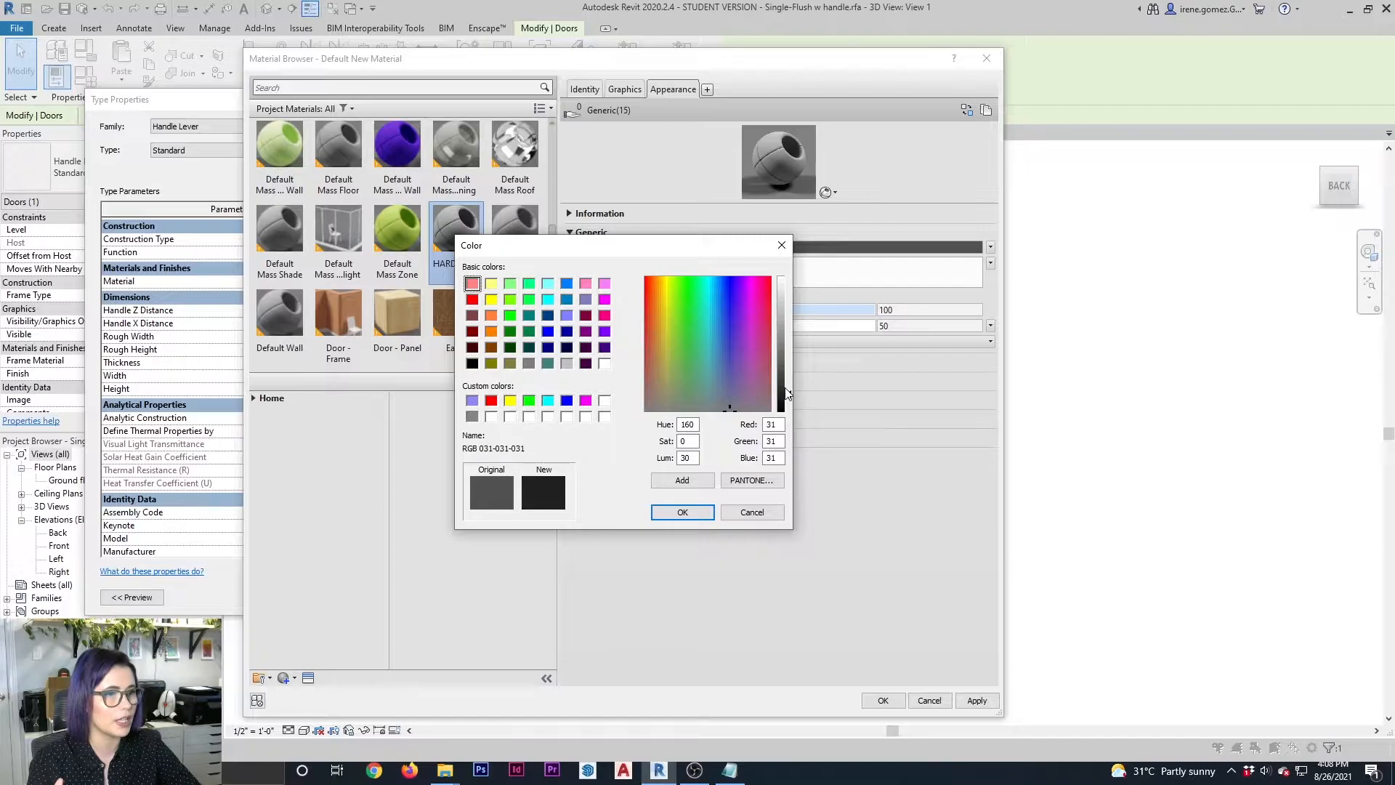
pyautogui.moveTo(792, 402); pyautogui.dragTo(788, 396)
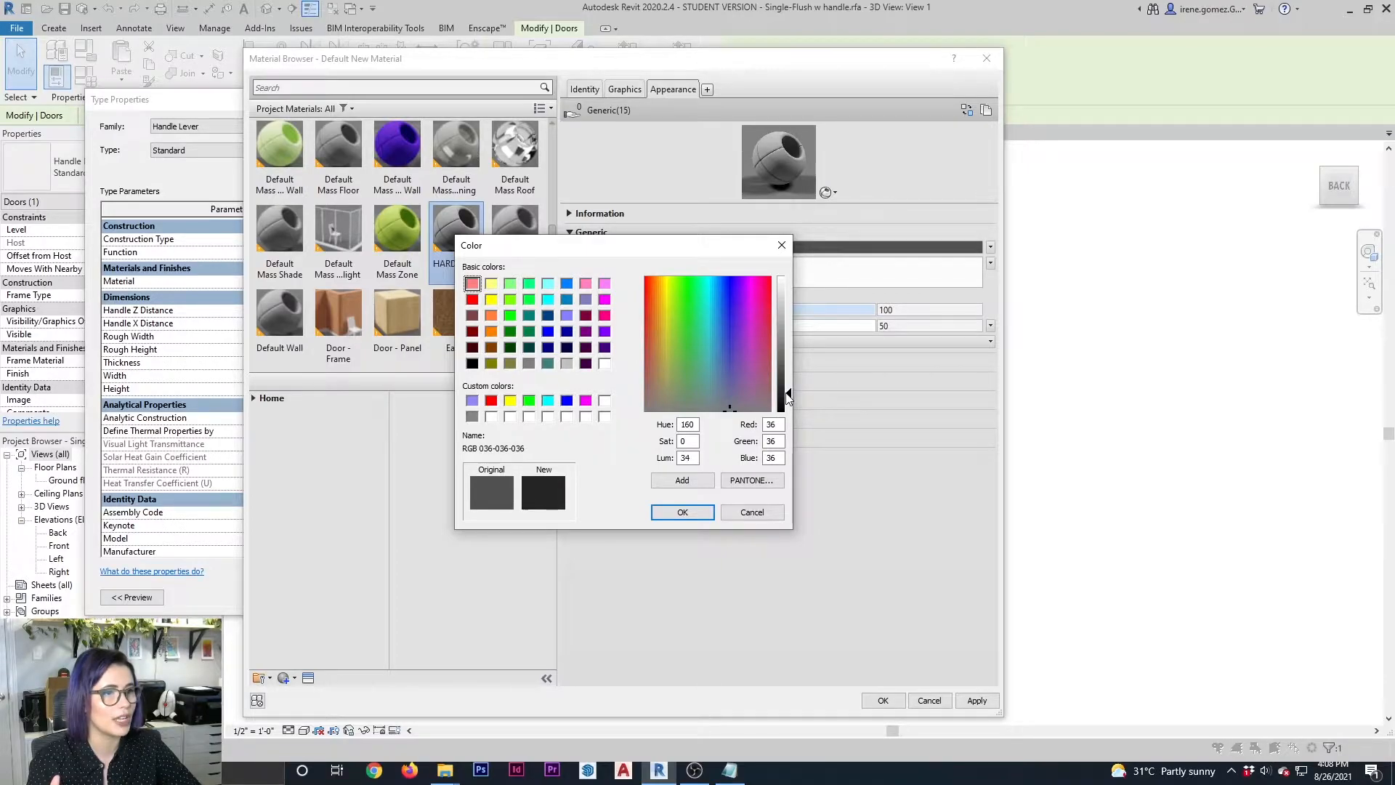
pyautogui.click(668, 513)
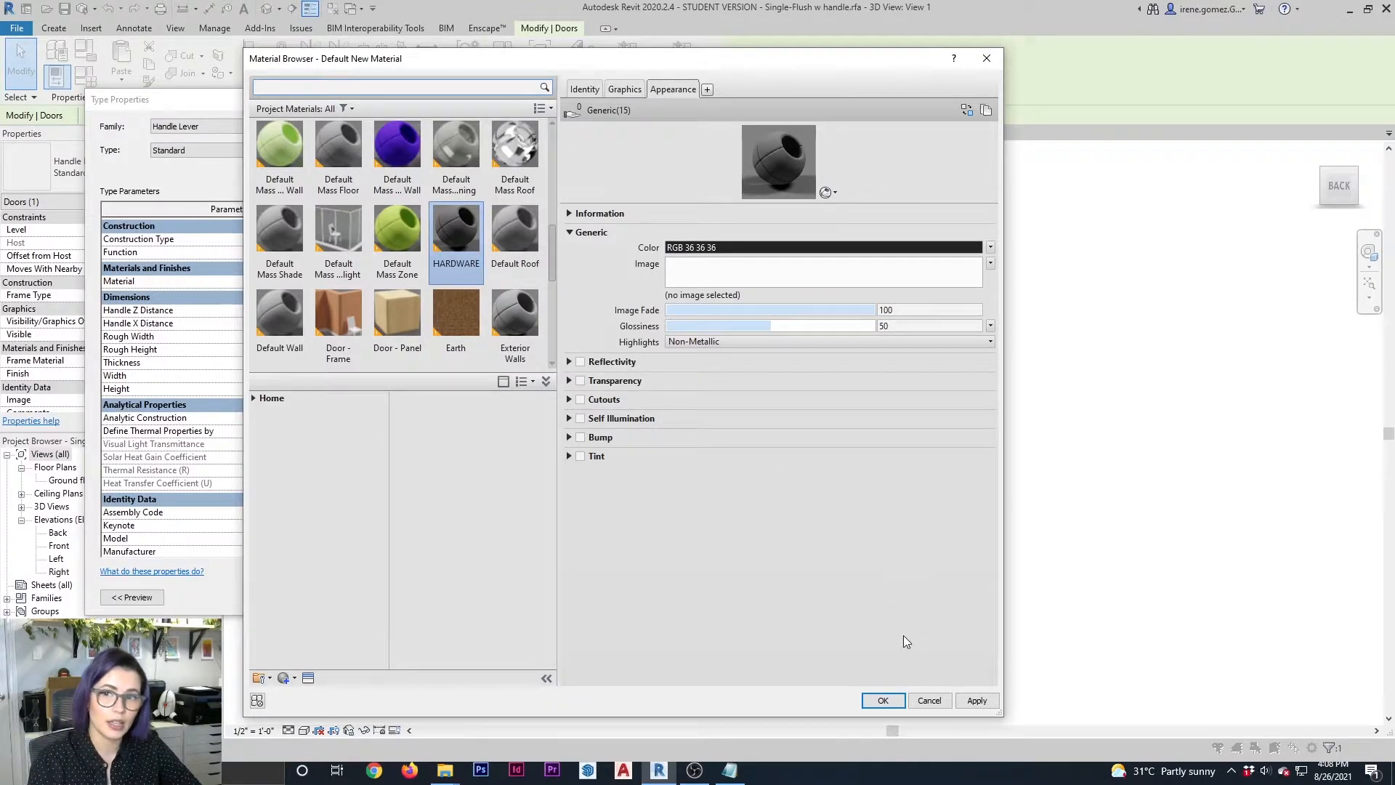
# Apply HARDWARE as the material of the Handle Lever type and confirm the type properties
pyautogui.click(979, 702)
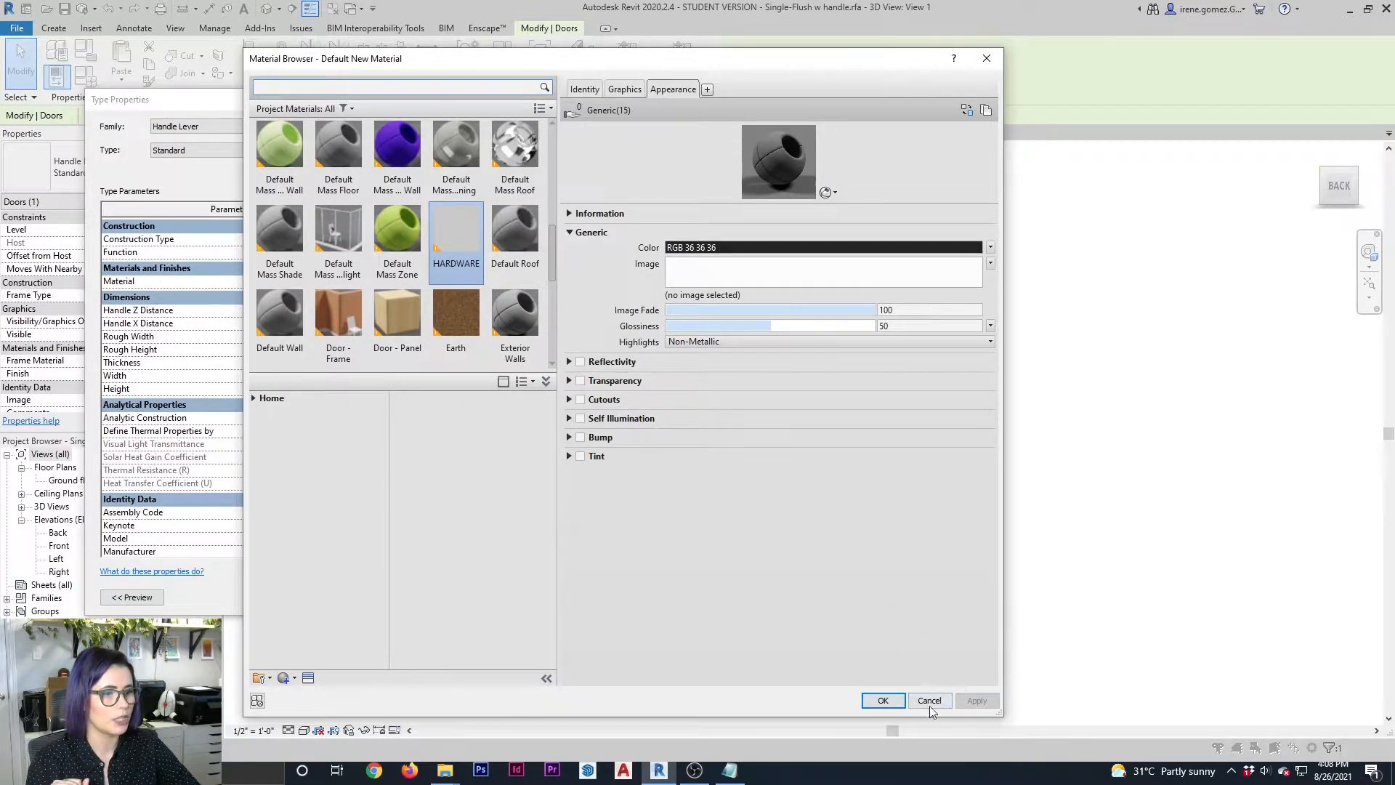
pyautogui.click(883, 701)
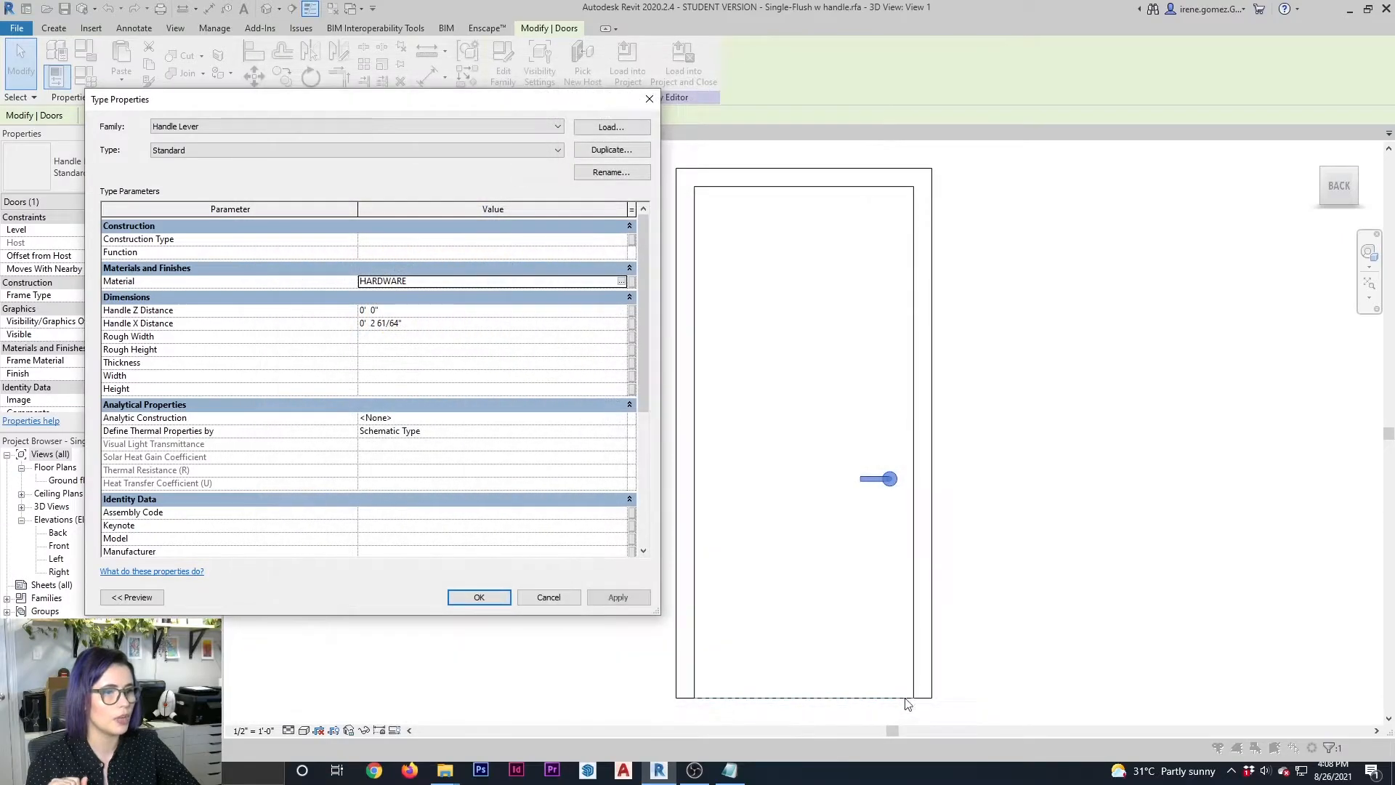
pyautogui.click(480, 598)
pyautogui.click(1054, 503)
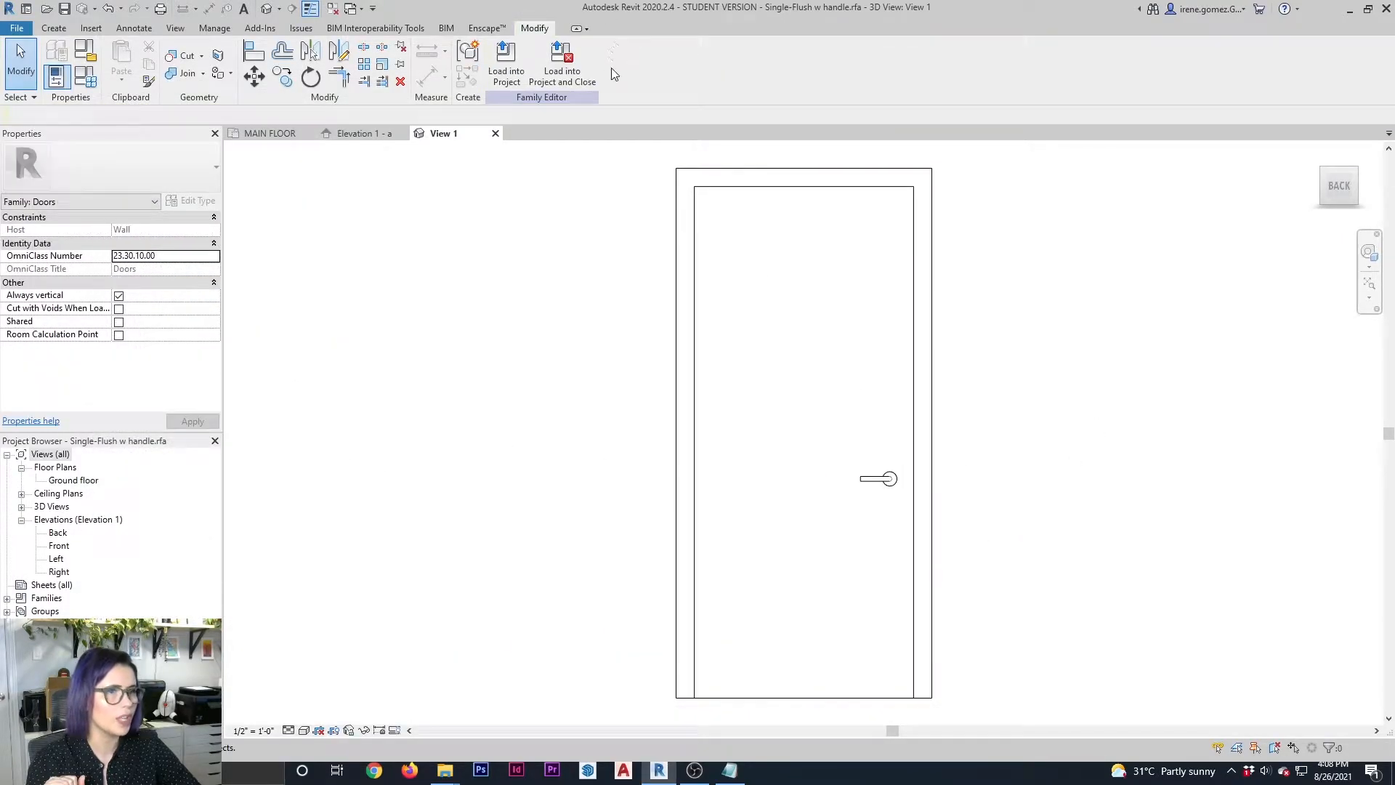
# Save the door family over its existing file and load it into the BATHROOM project, overwriting the existing version and its parameter values
pyautogui.click(562, 64)
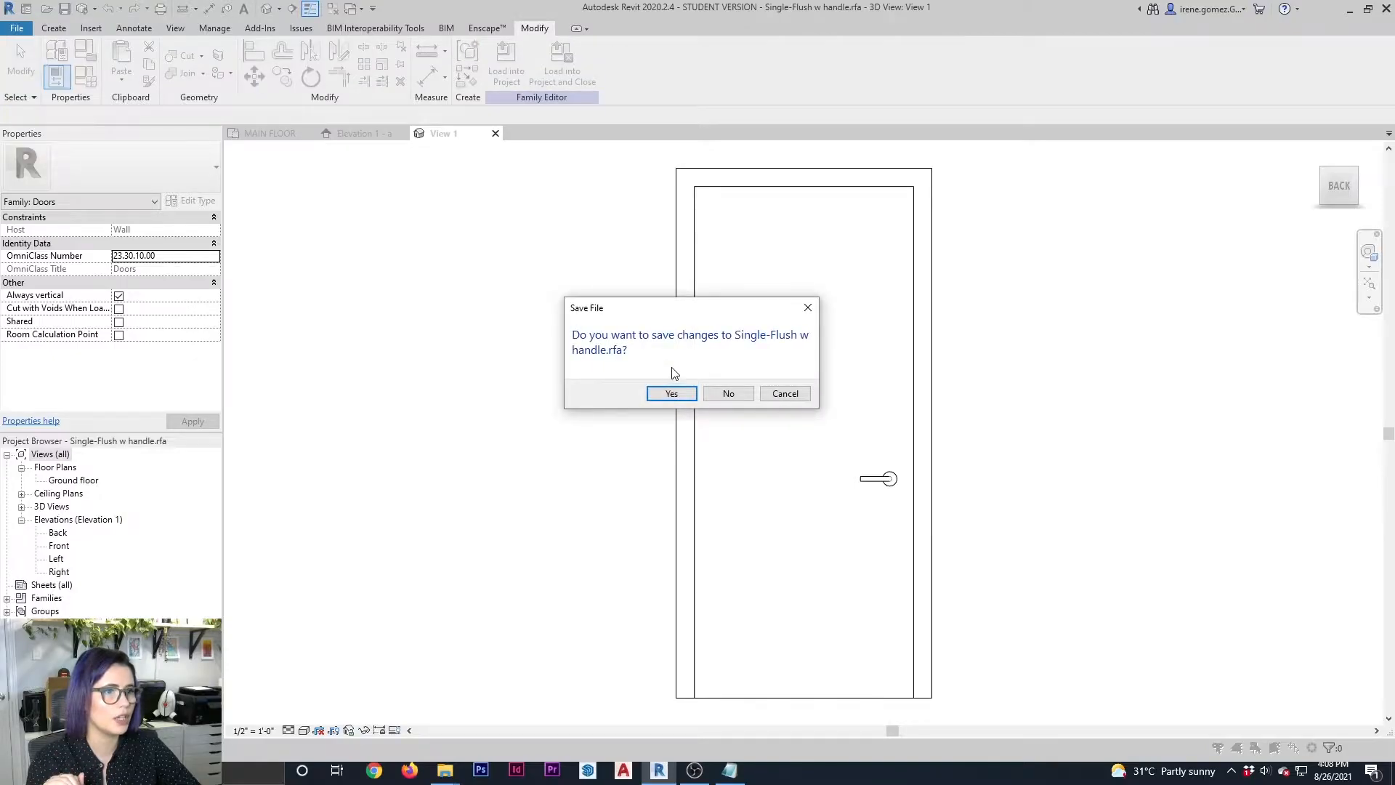
pyautogui.click(676, 393)
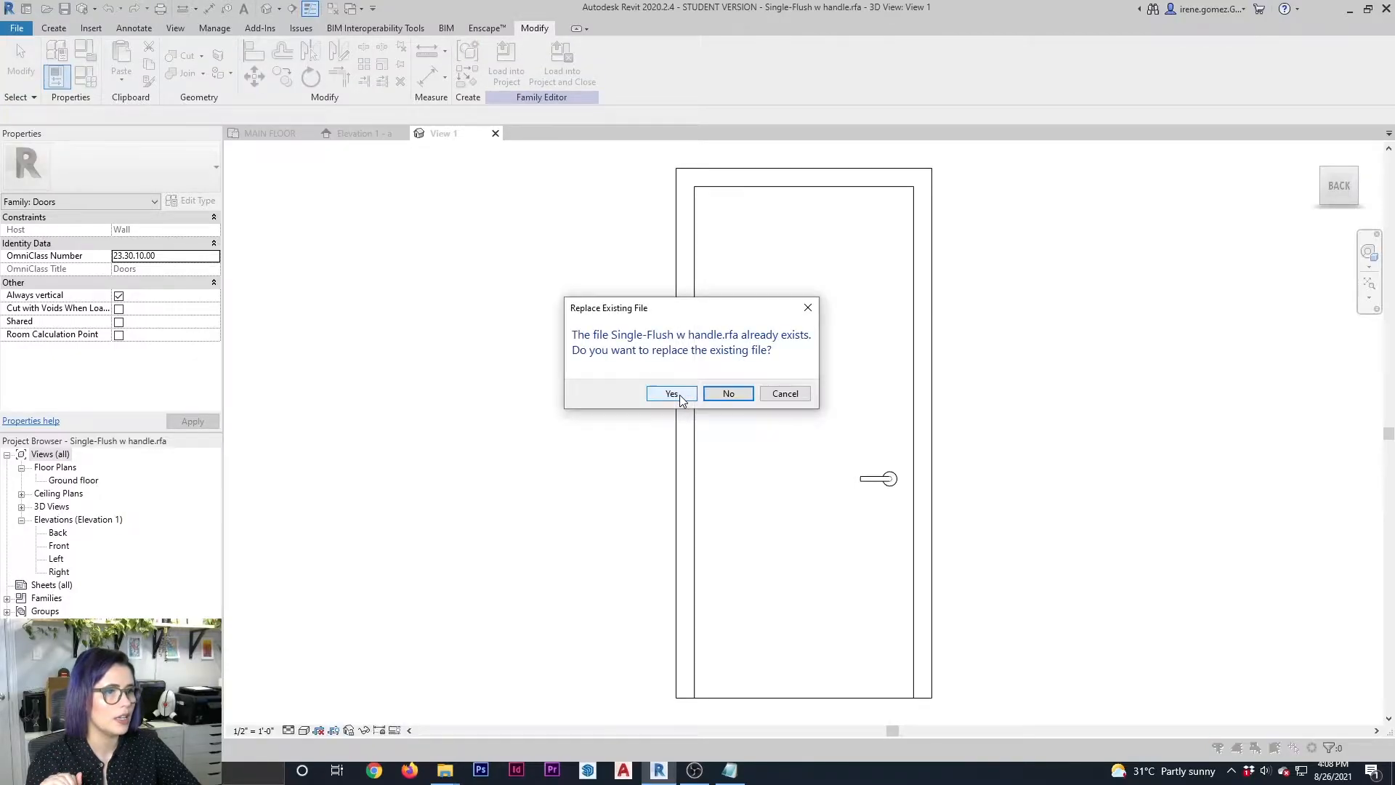
pyautogui.click(679, 395)
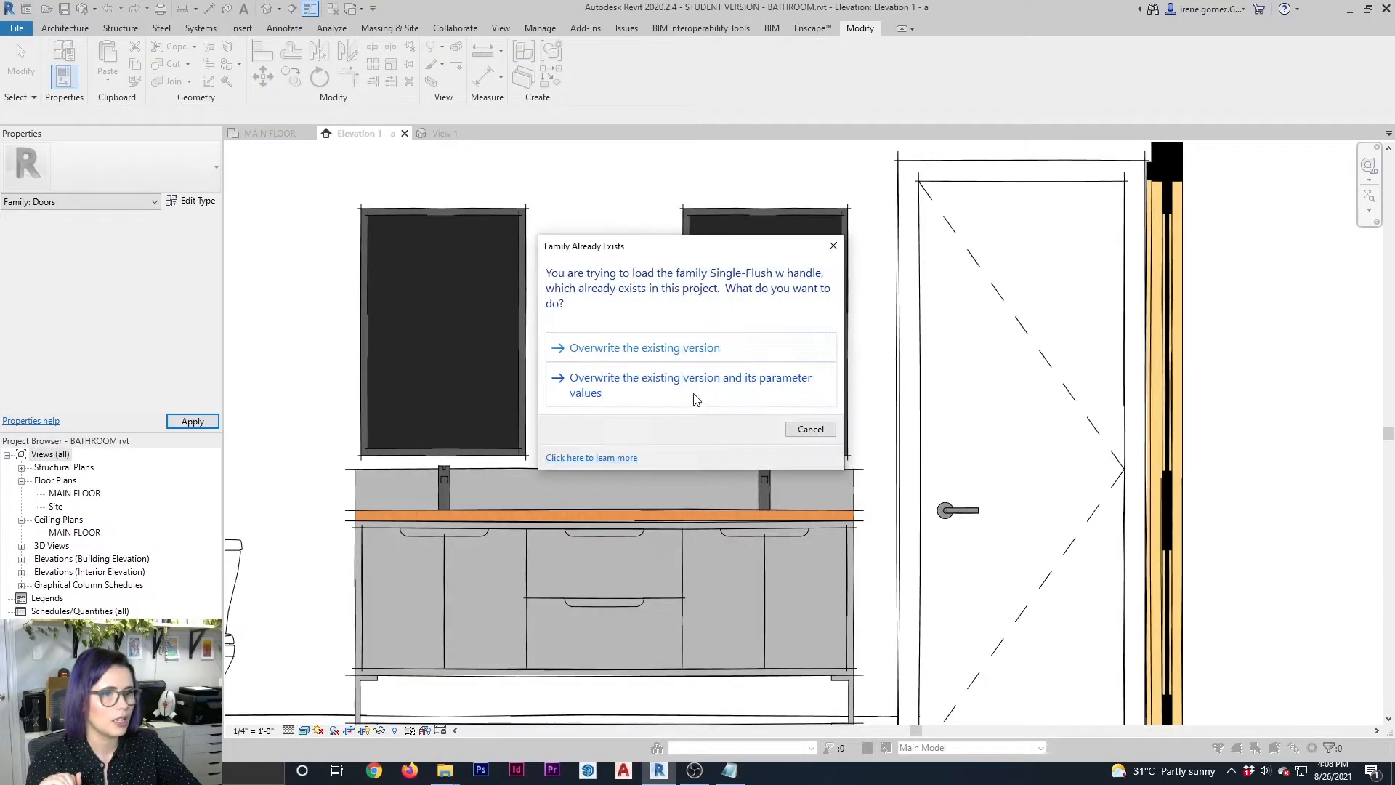
pyautogui.click(674, 395)
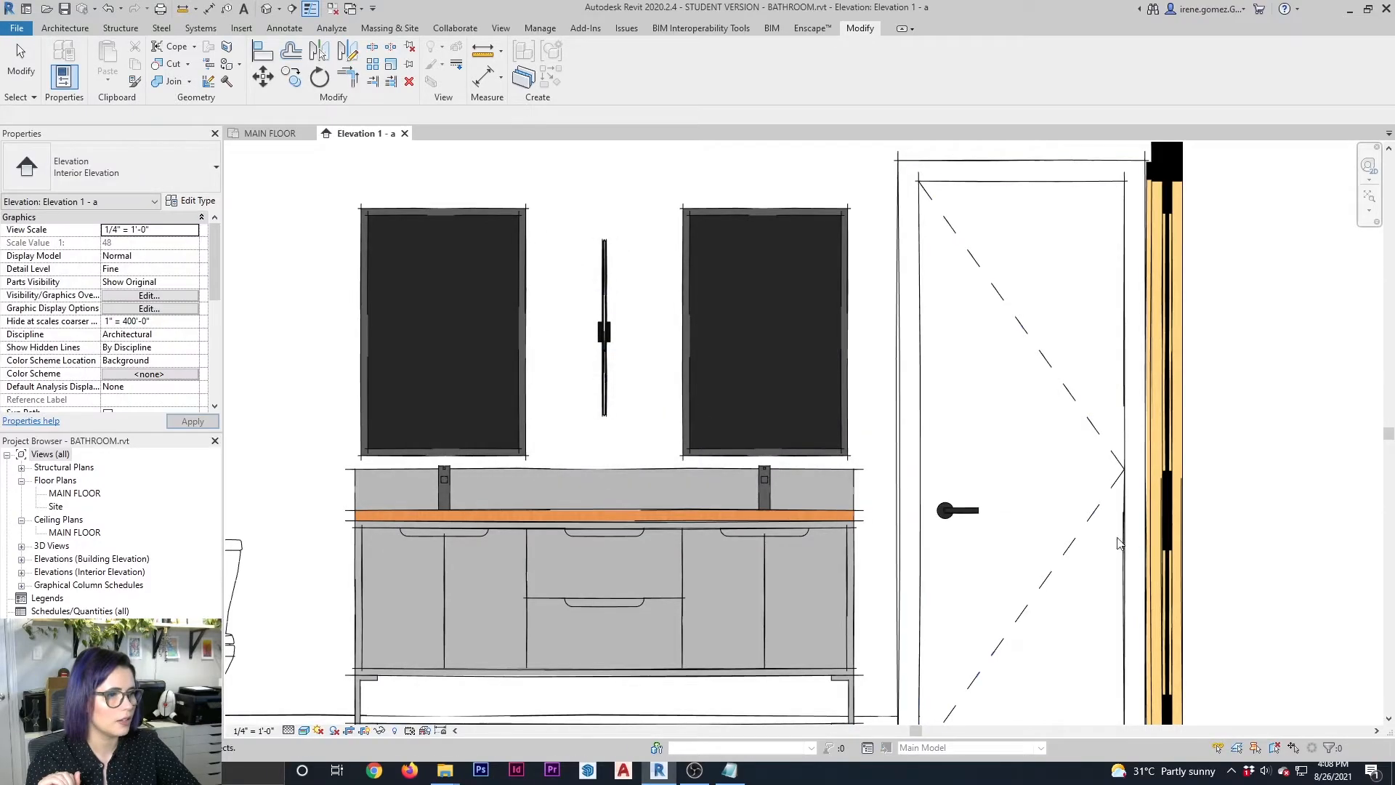
pyautogui.scroll(10, 963, 560)
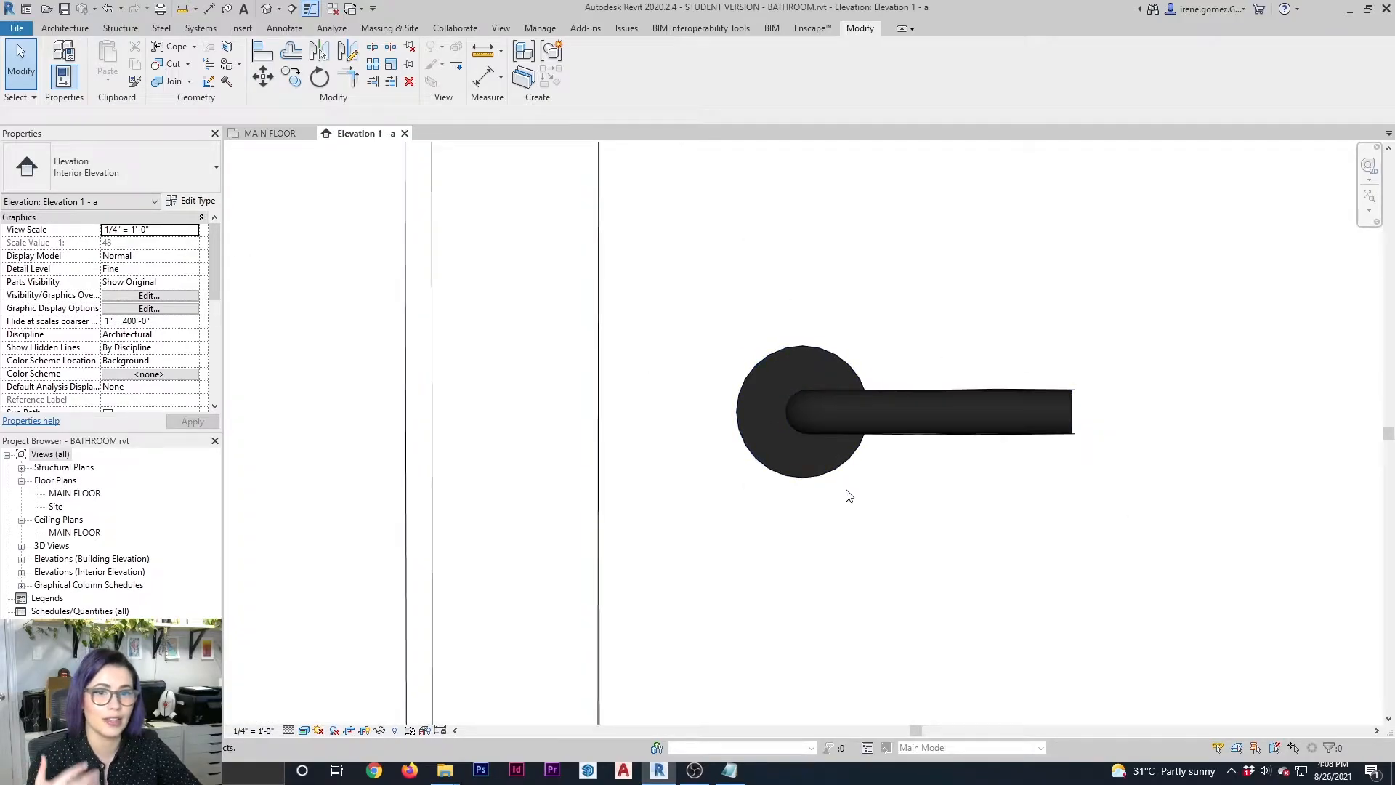
pyautogui.scroll(-8, 972, 443)
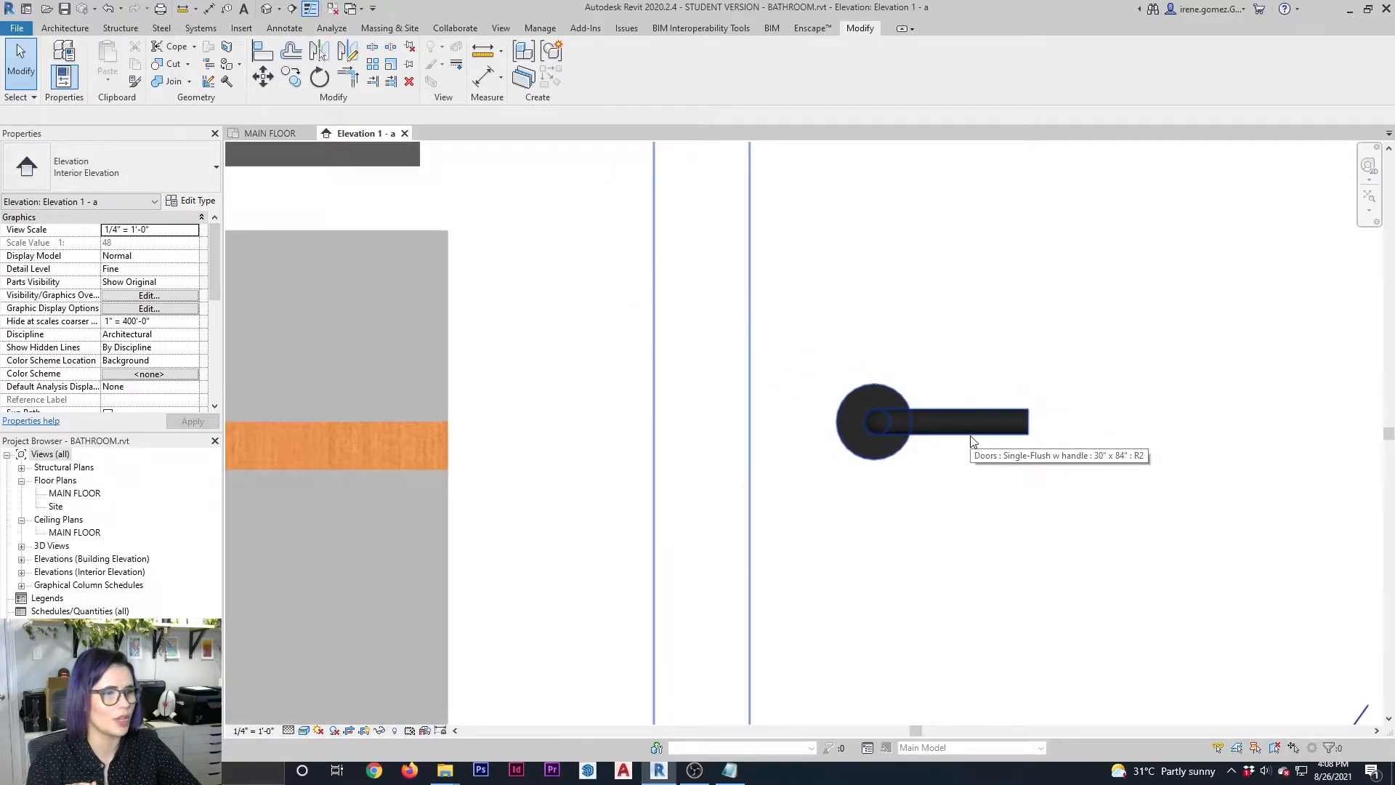
pyautogui.scroll(-3, 975, 445)
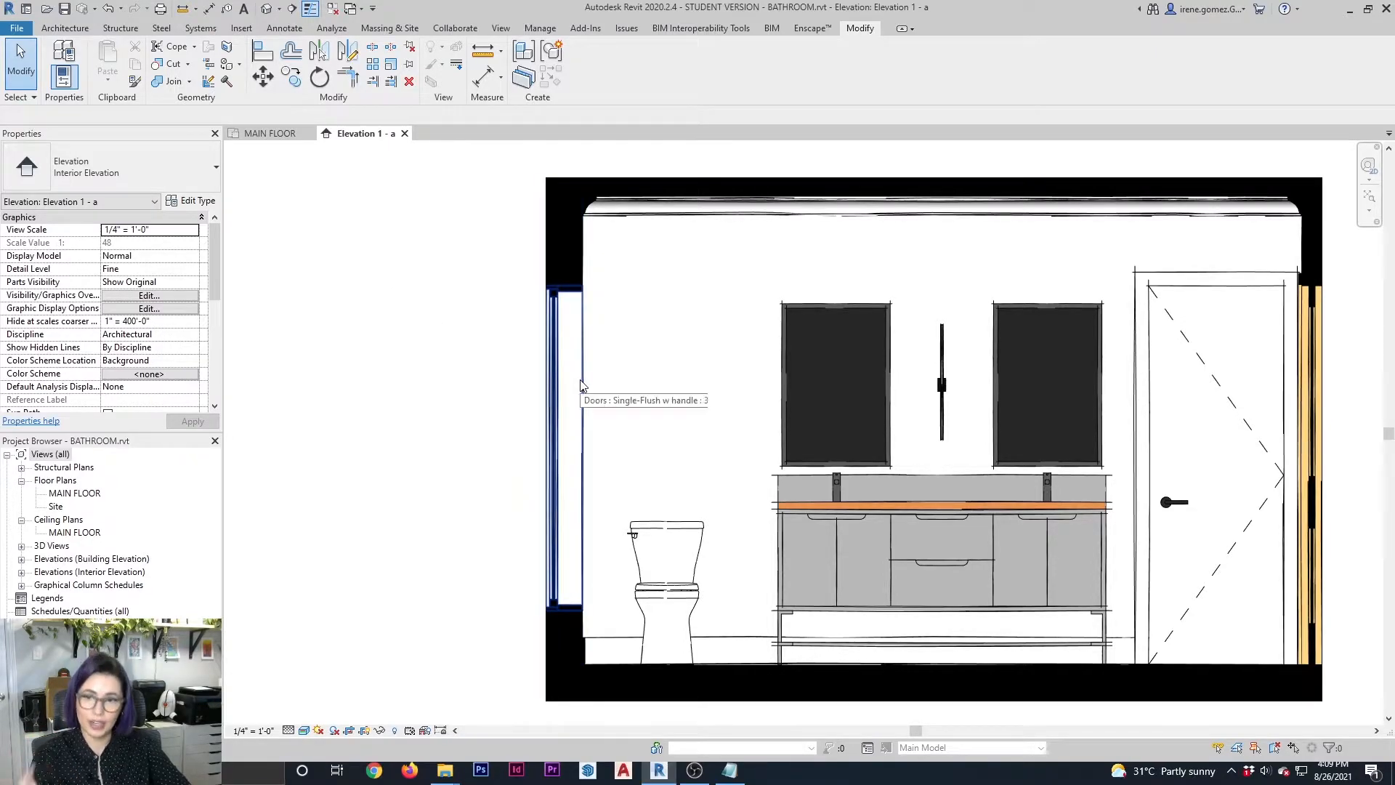
# Create a new project material named WALL
pyautogui.click(542, 29)
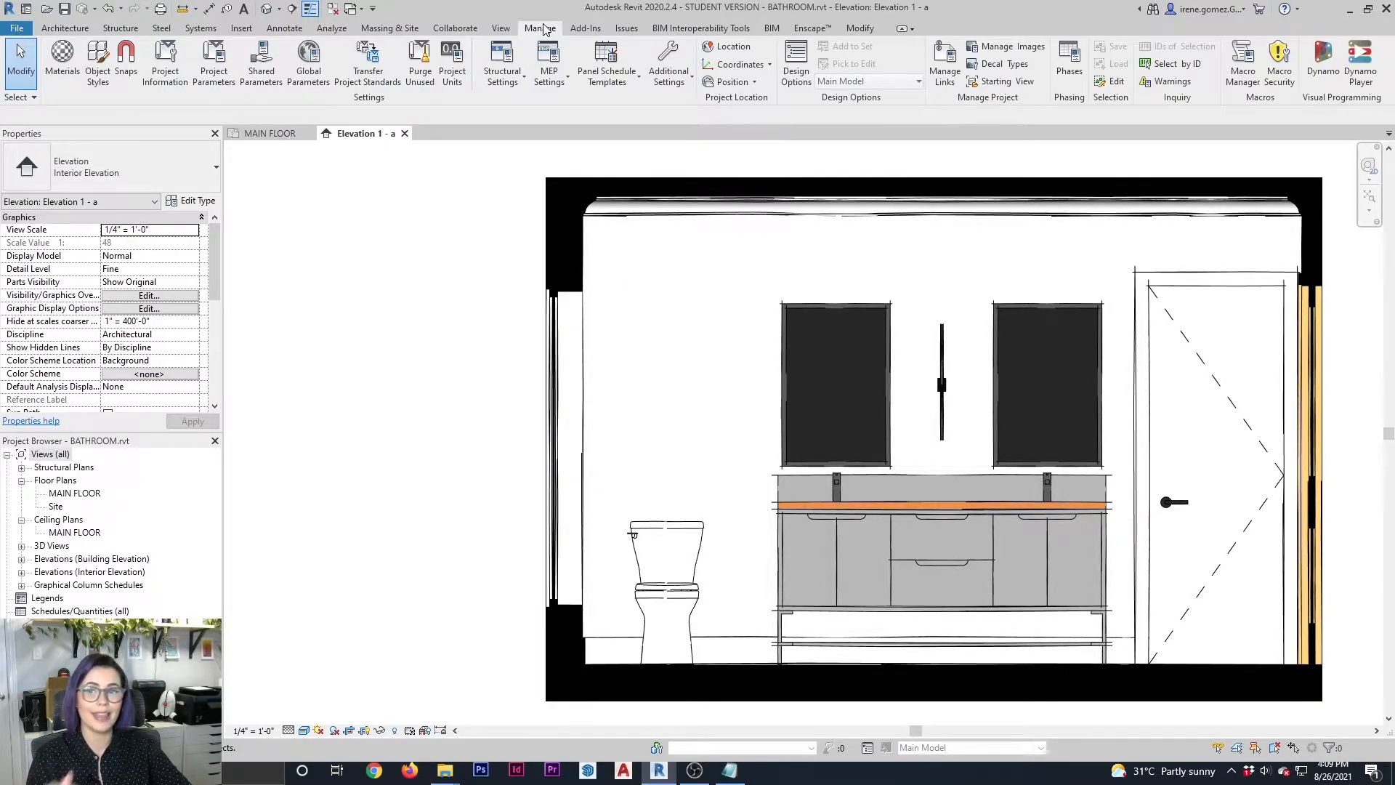
pyautogui.click(63, 61)
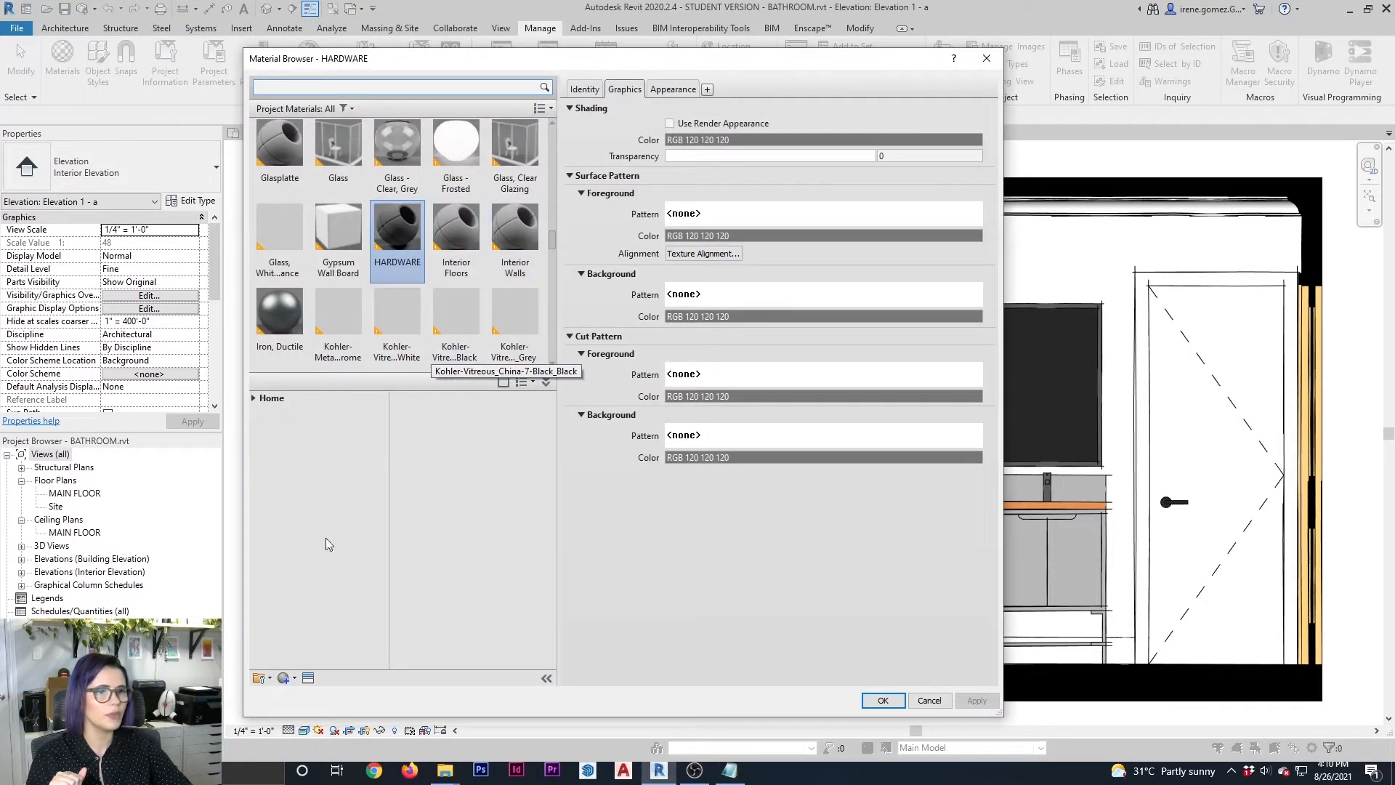
pyautogui.click(295, 677)
pyautogui.click(327, 697)
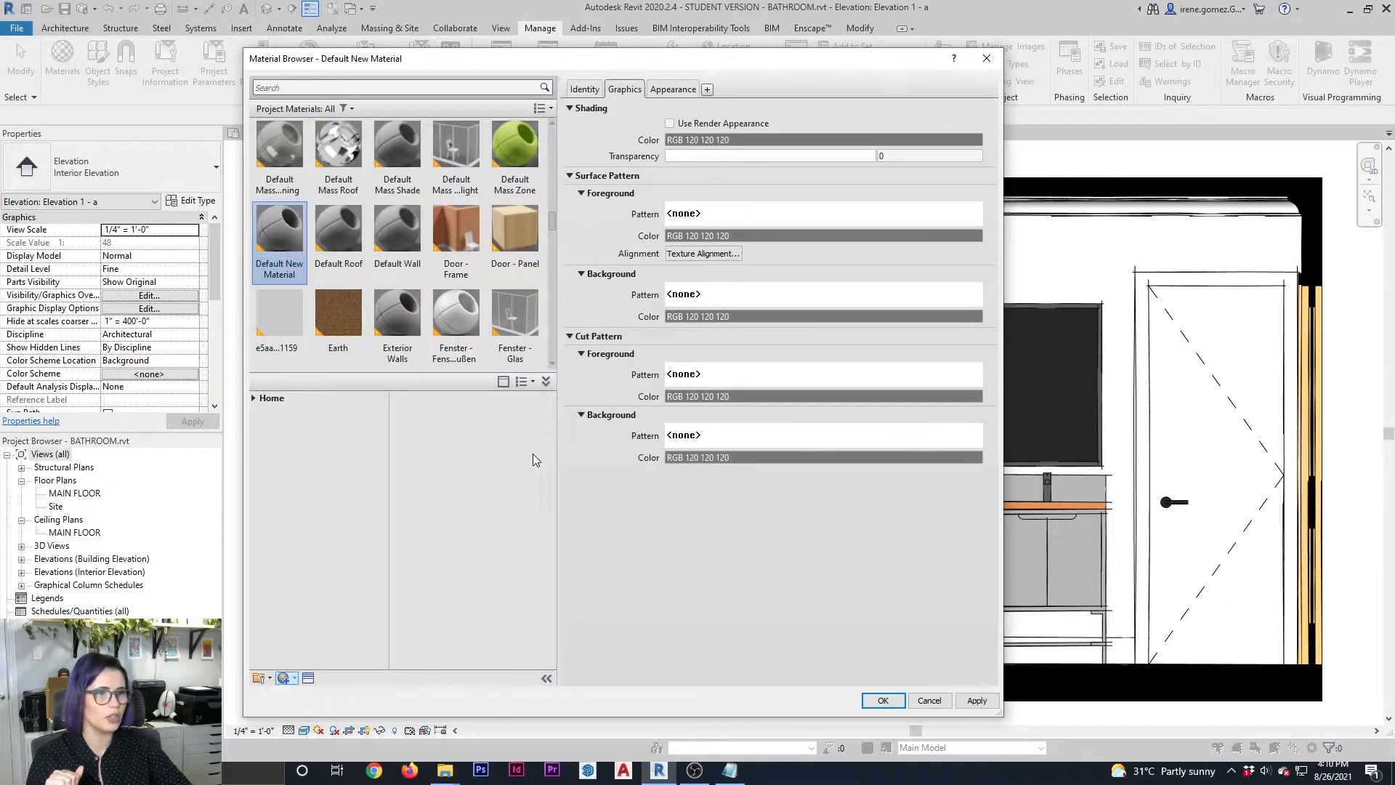
pyautogui.click(584, 90)
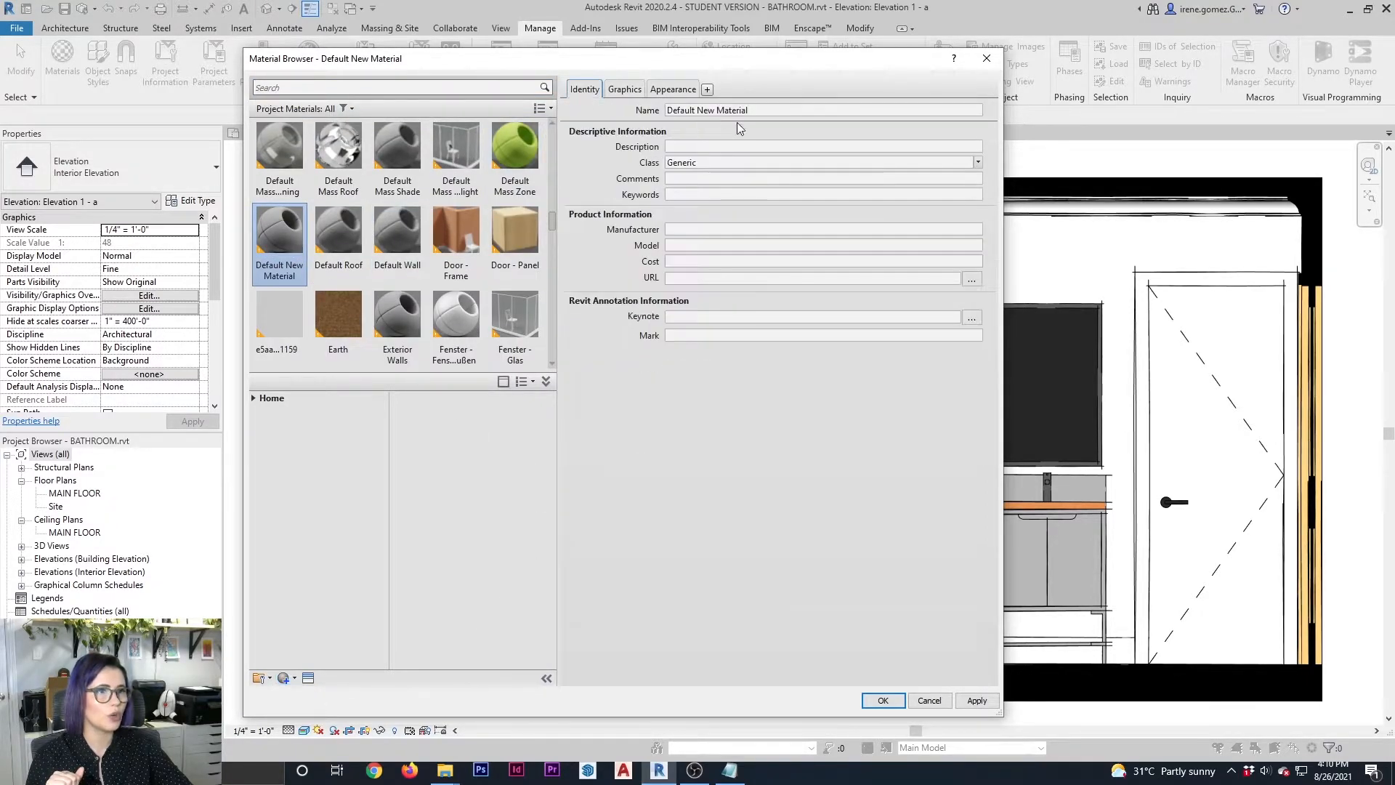
pyautogui.click(784, 111)
pyautogui.write('WALL')
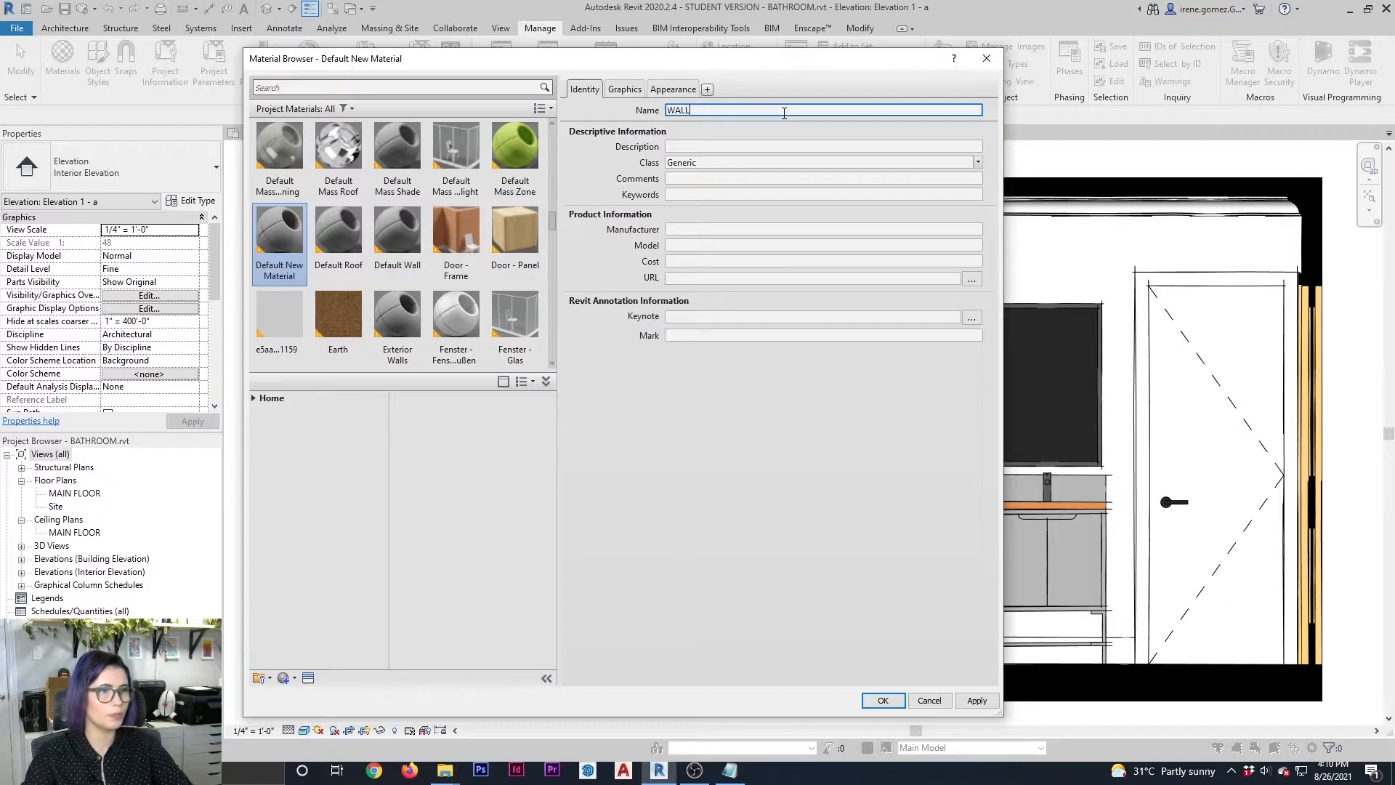
# Name the new material WALLPAPER and assign il_570xN.1085781091_proo - Copy.jpg as its appearance image
pyautogui.write('PAPER')
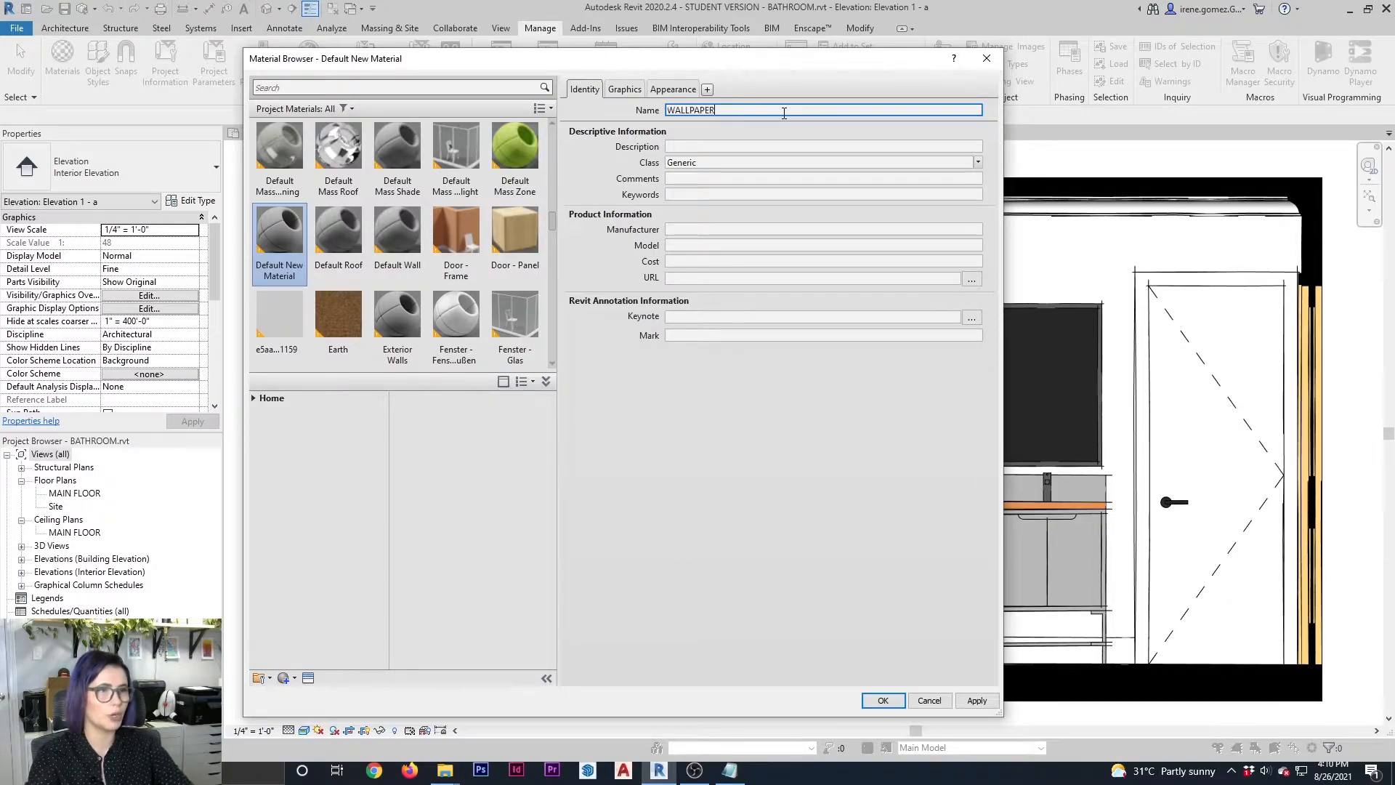
pyautogui.click(670, 90)
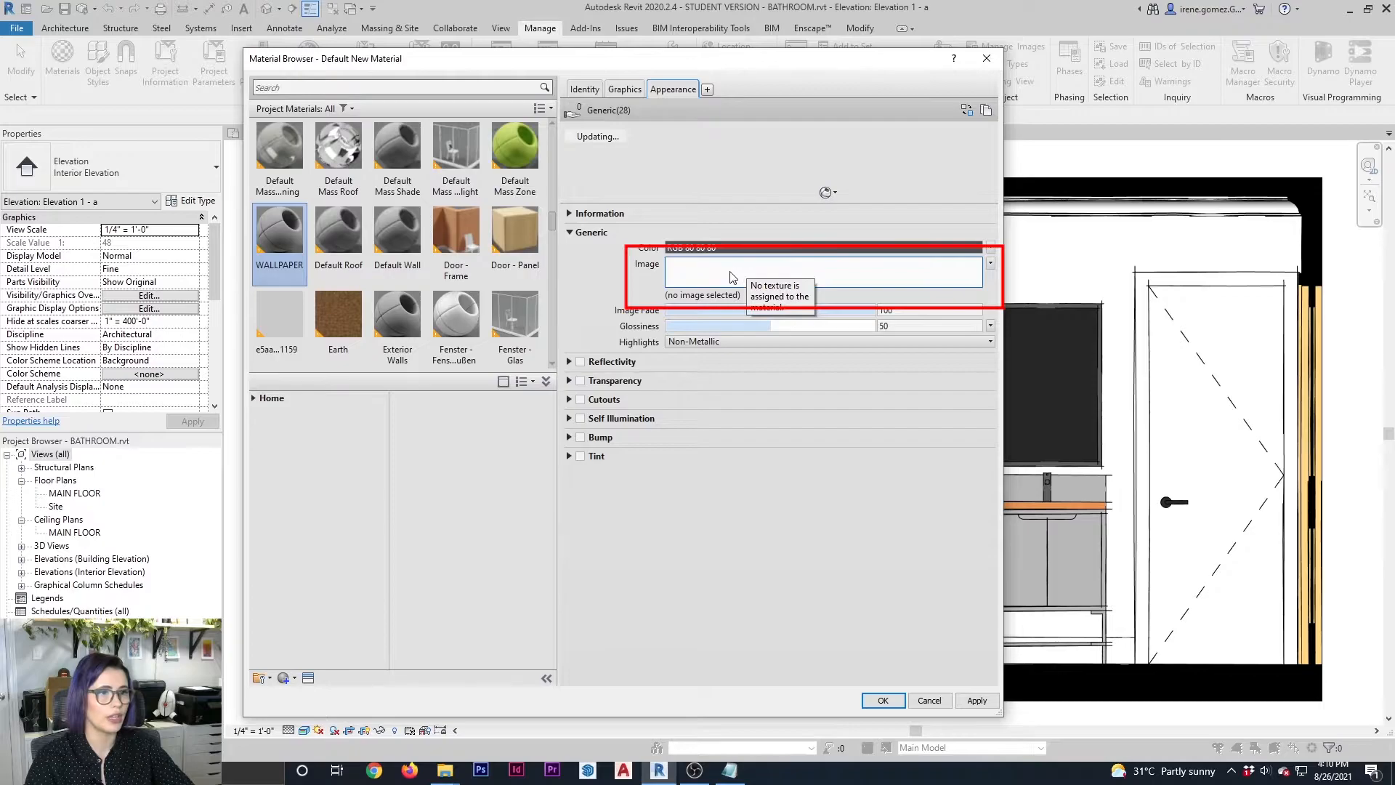
pyautogui.click(731, 277)
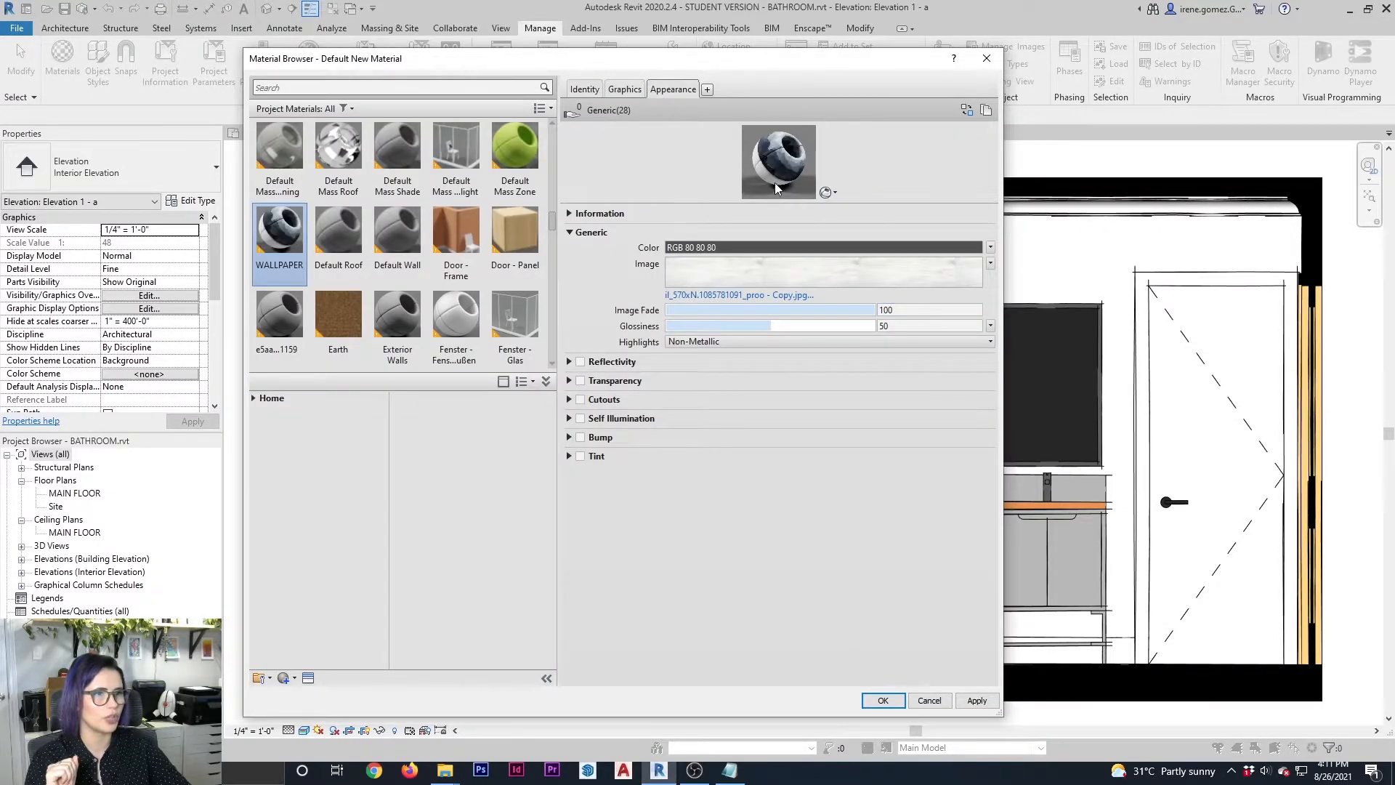
# Enlarge the WALLPAPER appearance preview, set its scene to Walls, and save the material
pyautogui.moveTo(873, 204); pyautogui.dragTo(879, 415)
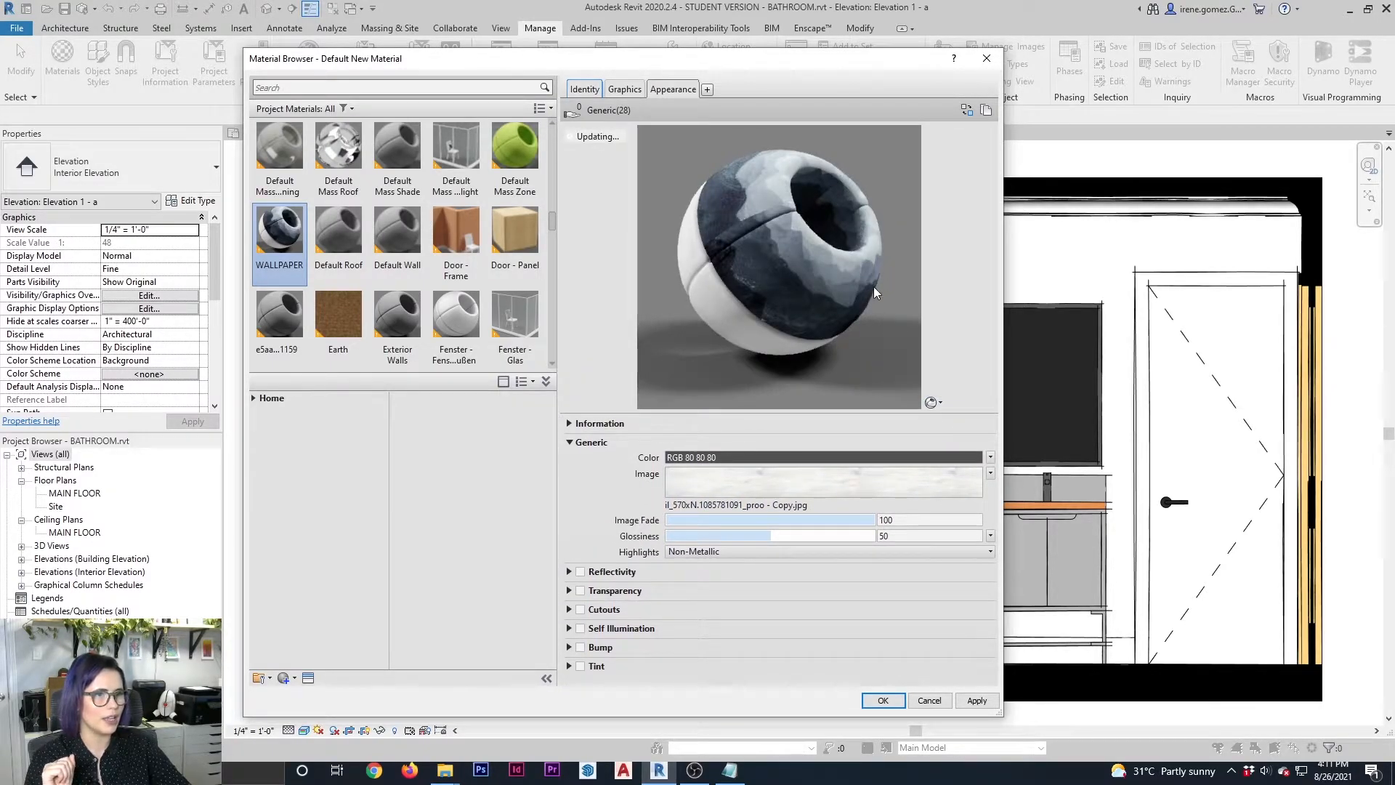
pyautogui.click(937, 403)
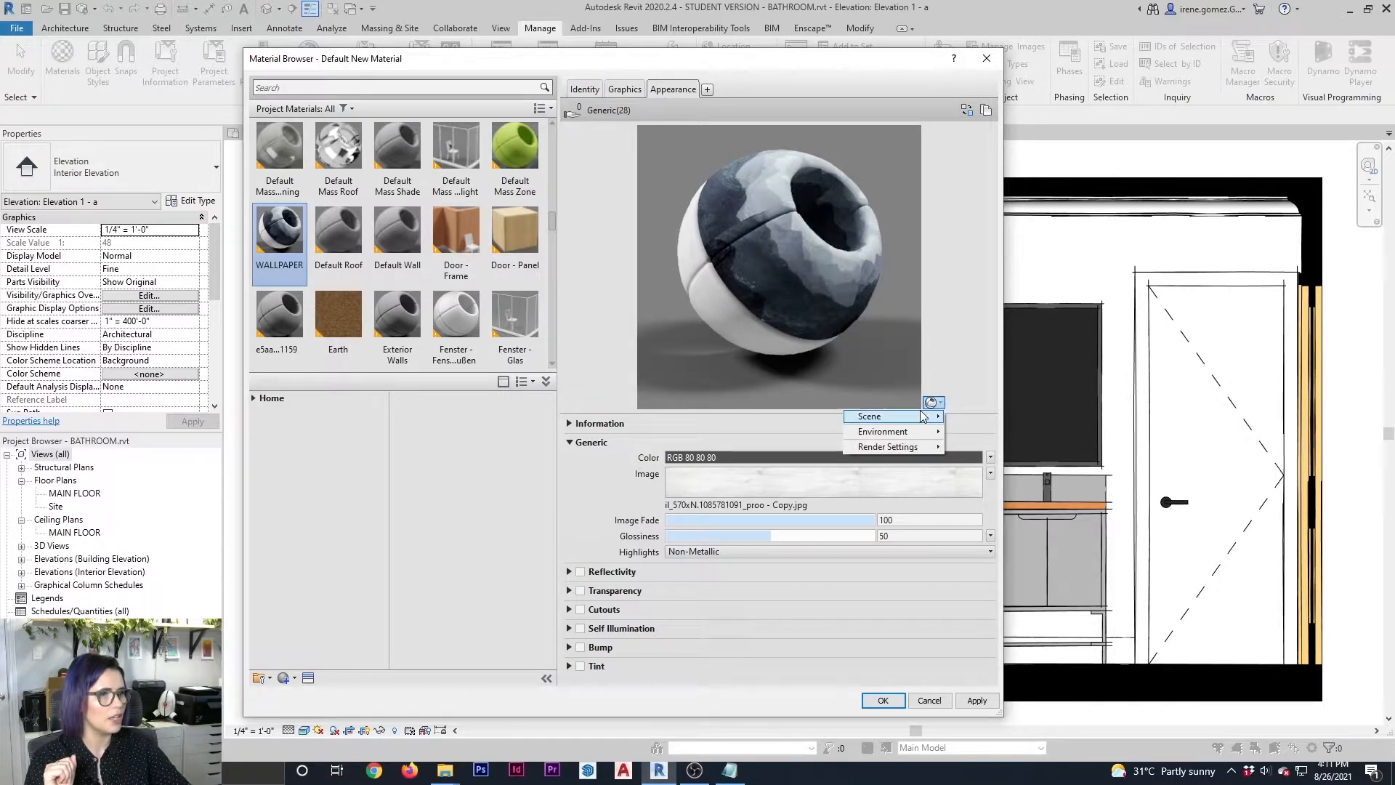
pyautogui.moveTo(921, 416)
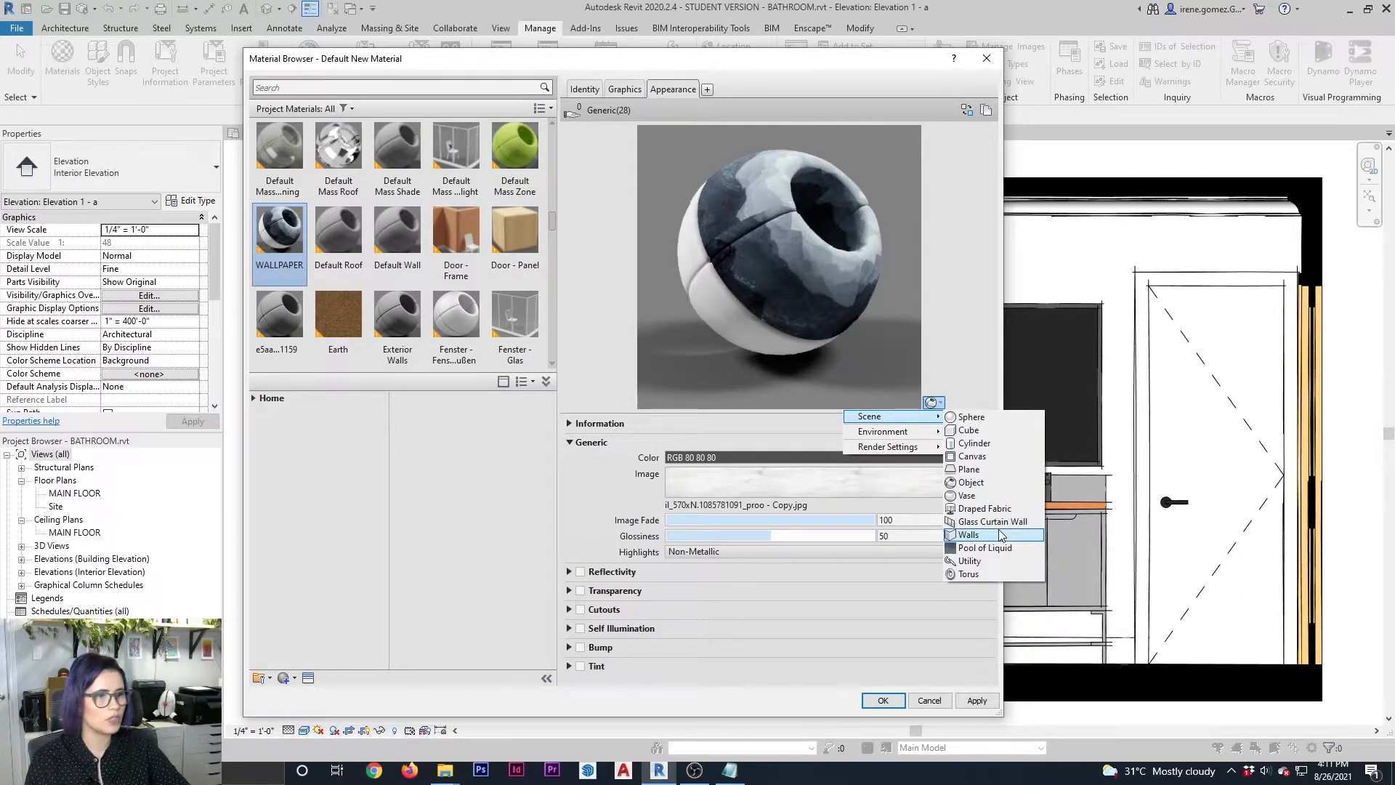
pyautogui.click(976, 536)
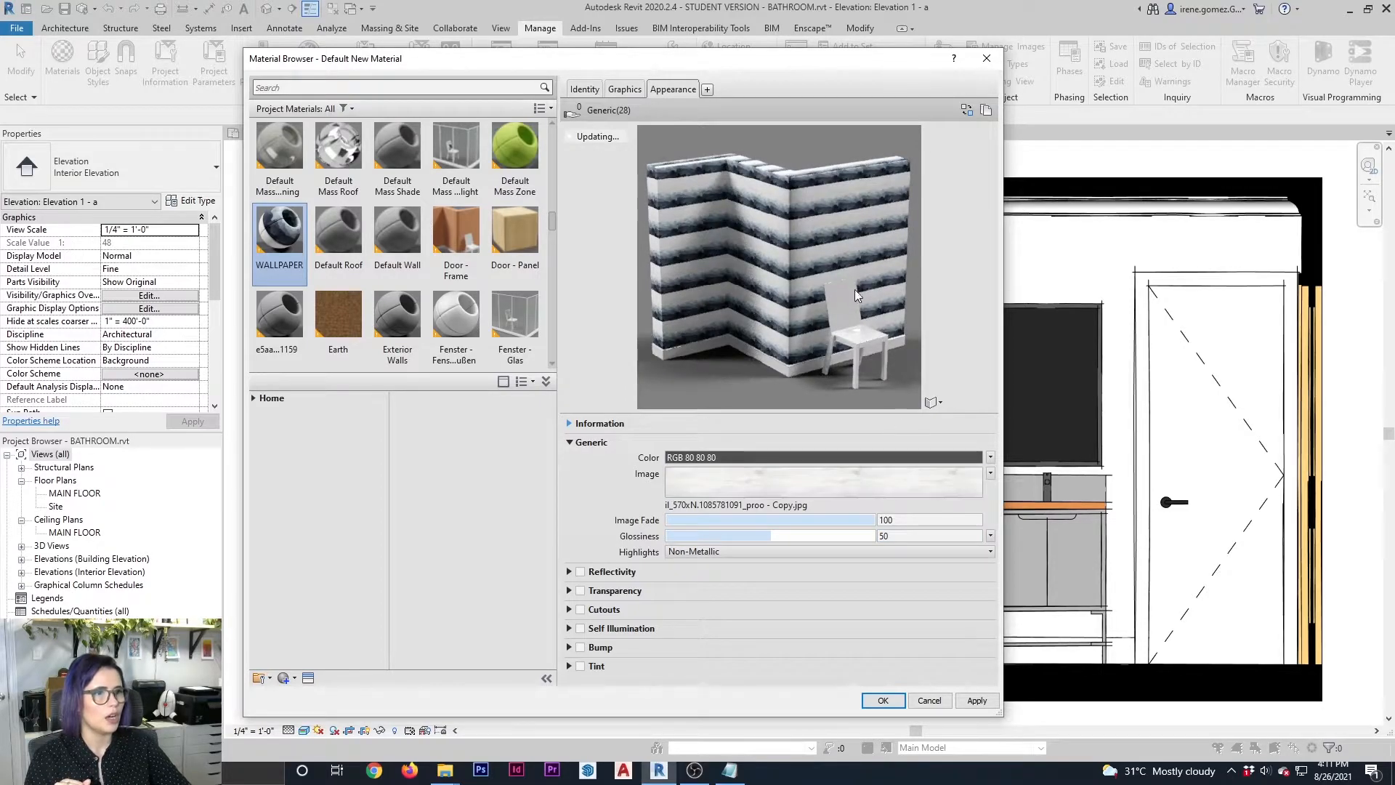
pyautogui.click(986, 703)
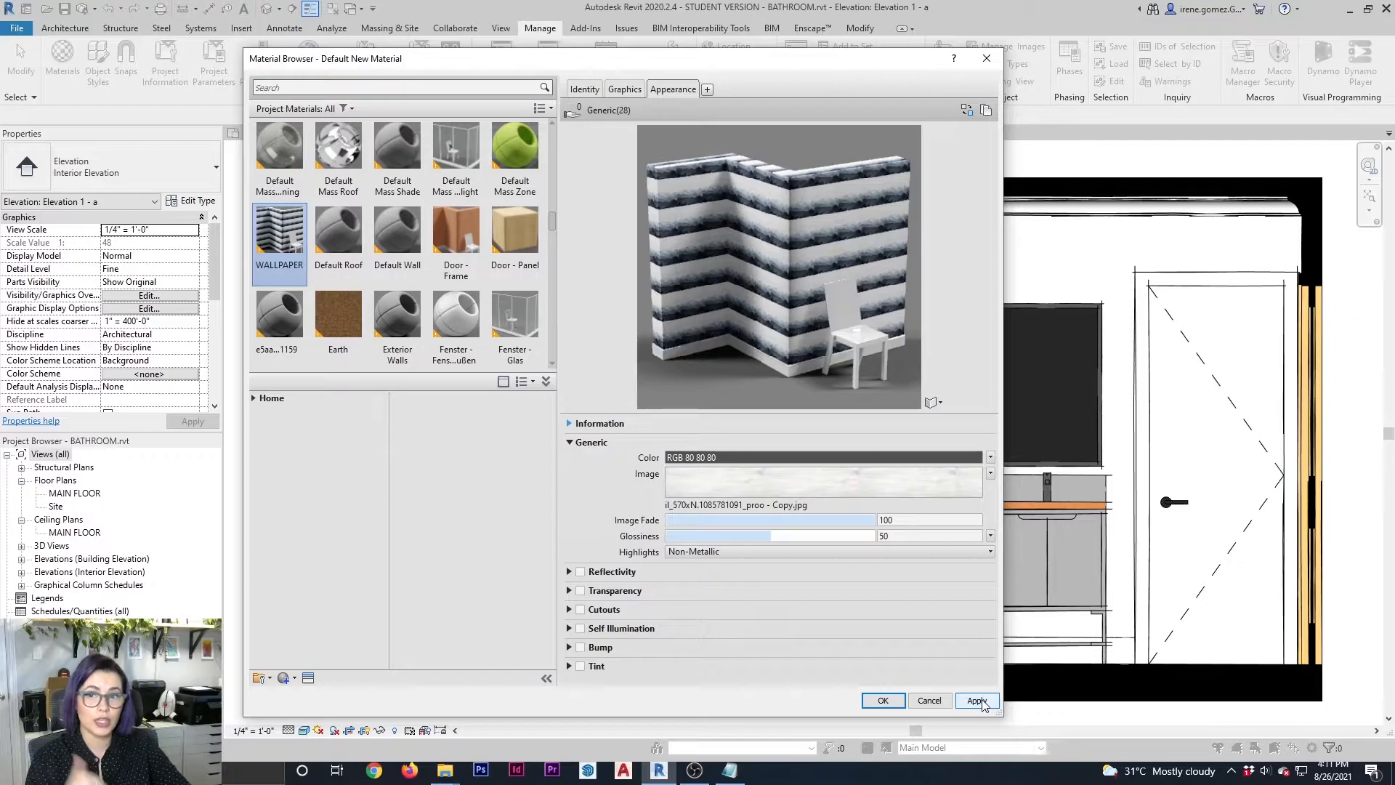
pyautogui.click(898, 701)
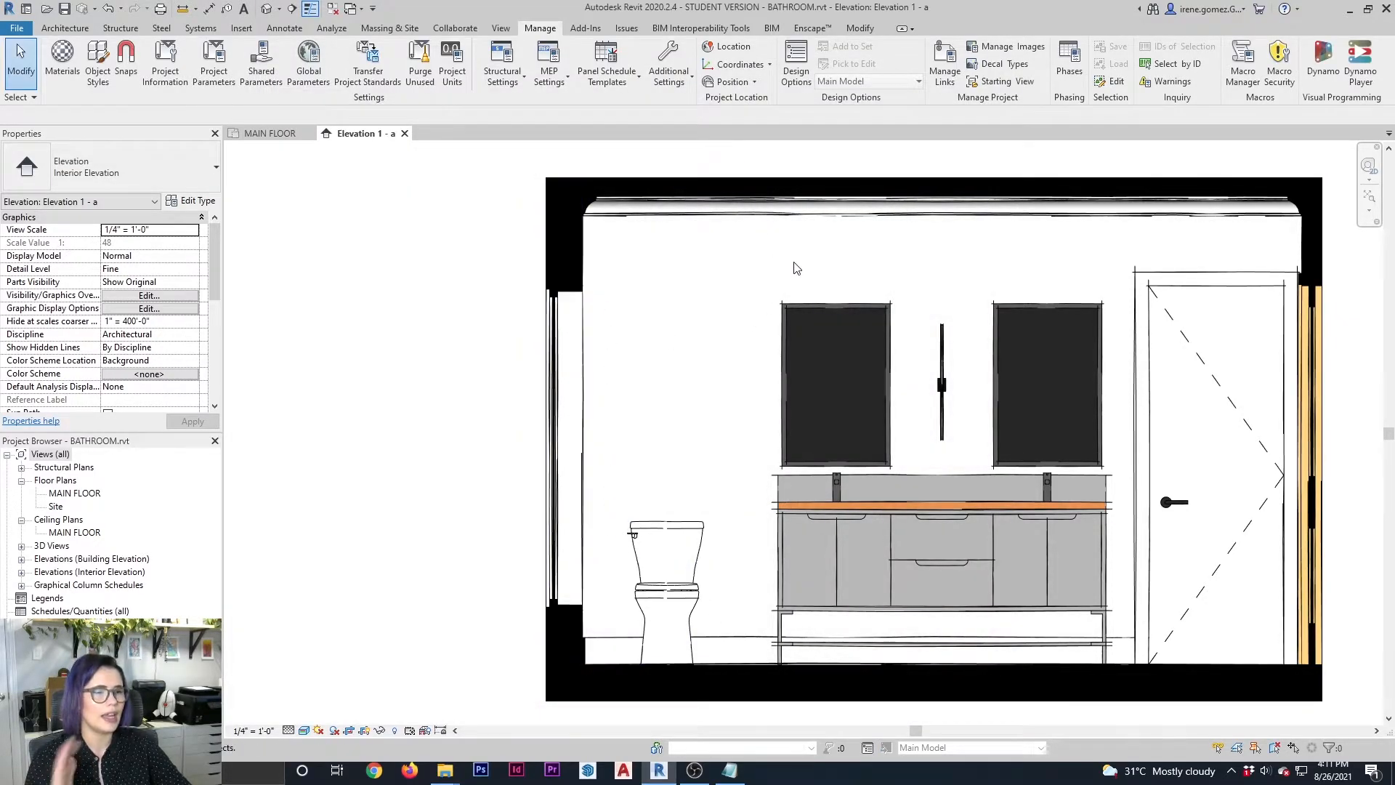
# Paint the back wall face in the interior elevation with the WALLPAPER material
pyautogui.click(862, 28)
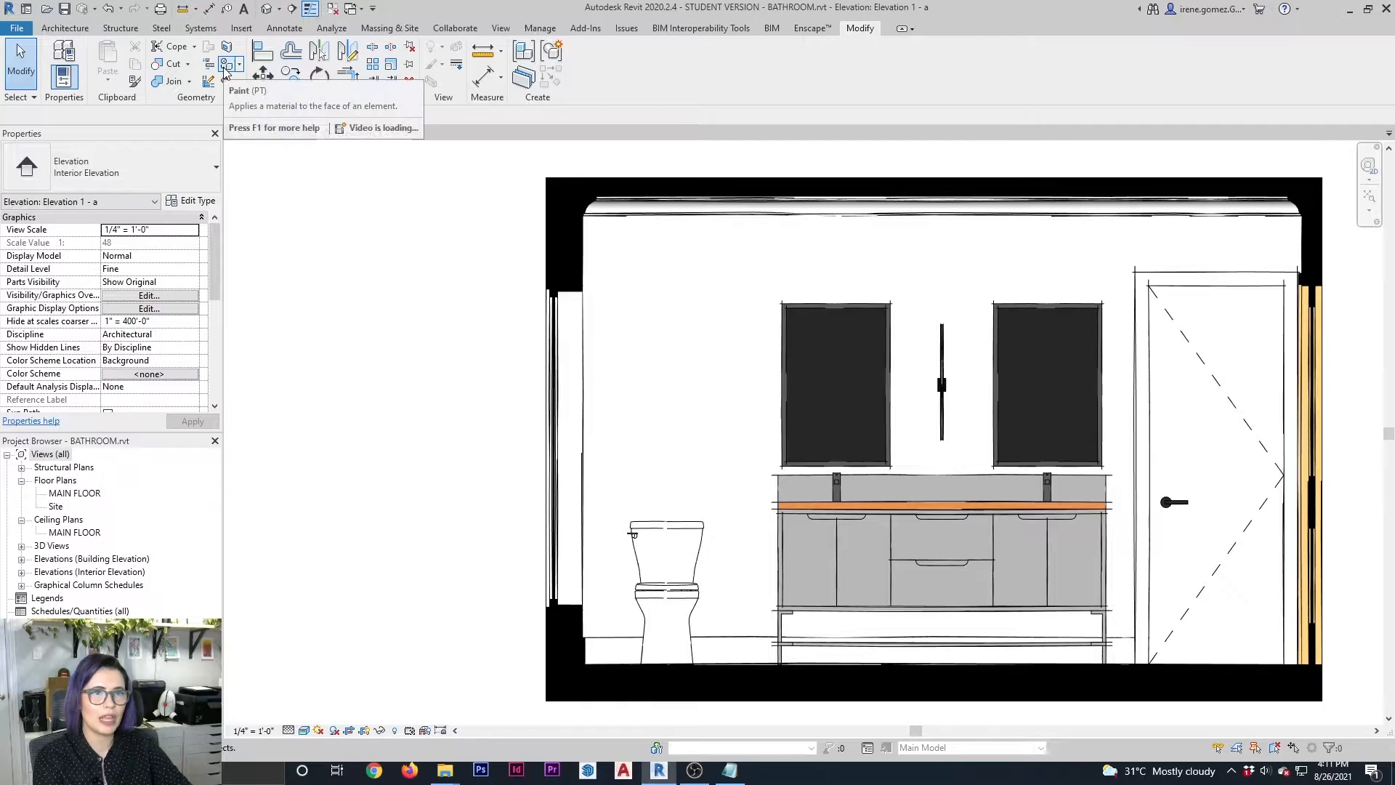
pyautogui.press('p')
pyautogui.press('t')
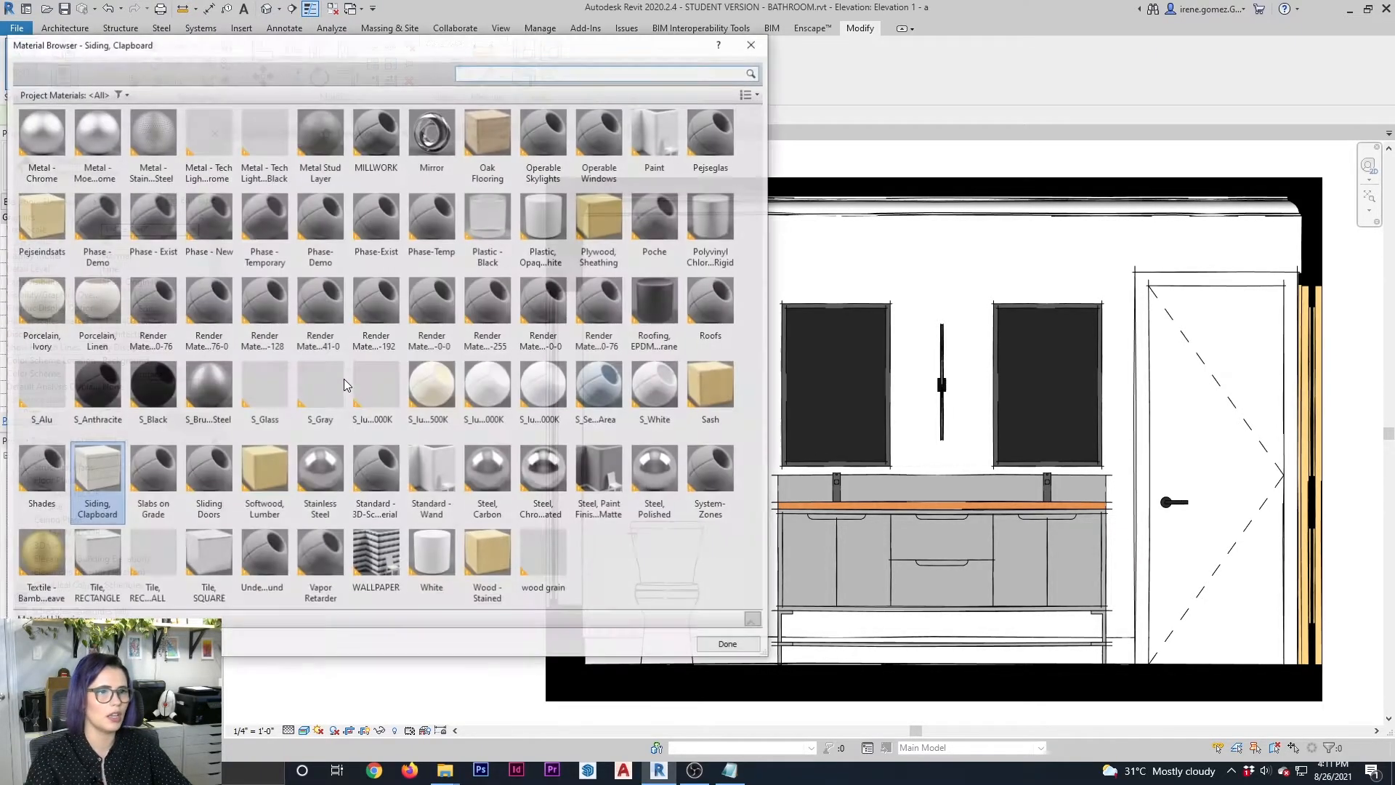
pyautogui.click(379, 558)
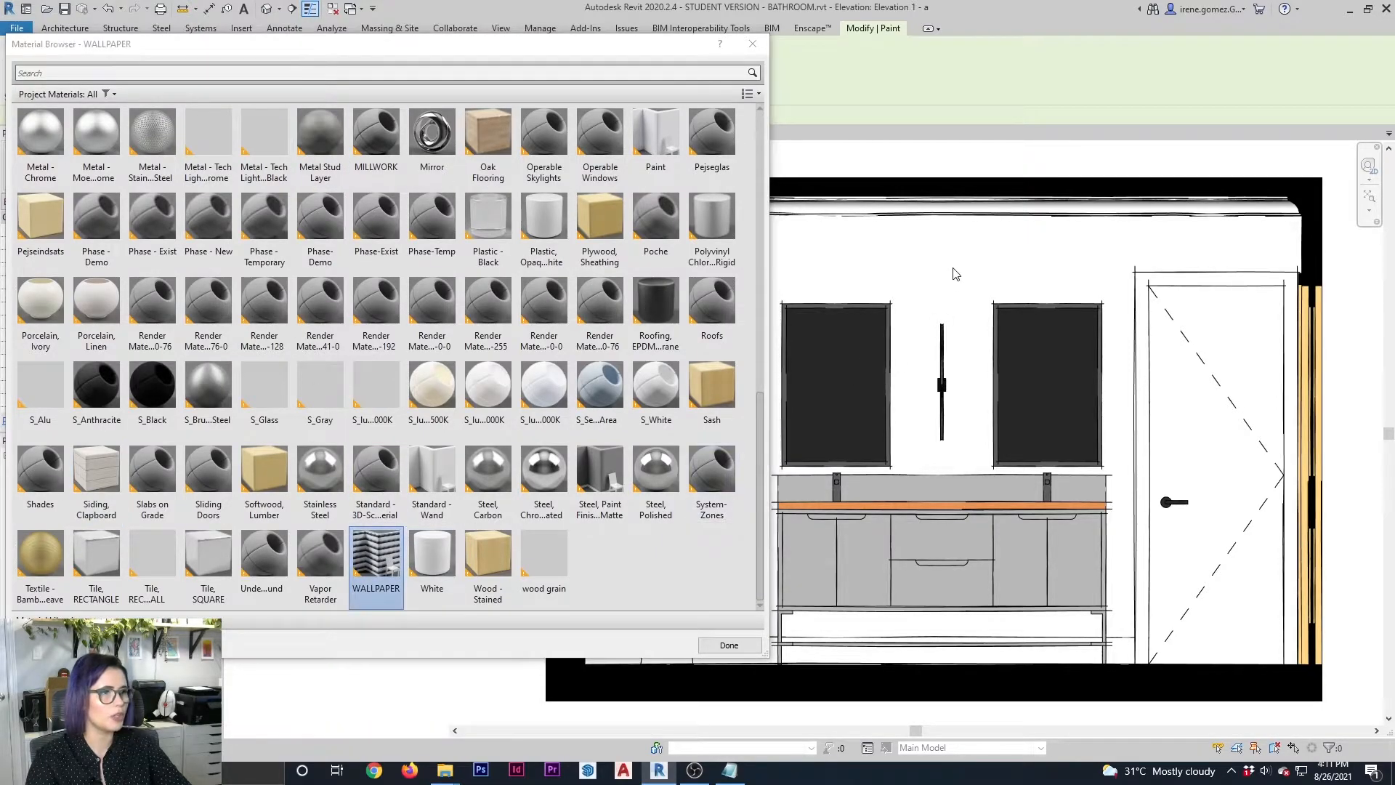
pyautogui.click(1014, 250)
pyautogui.click(1150, 256)
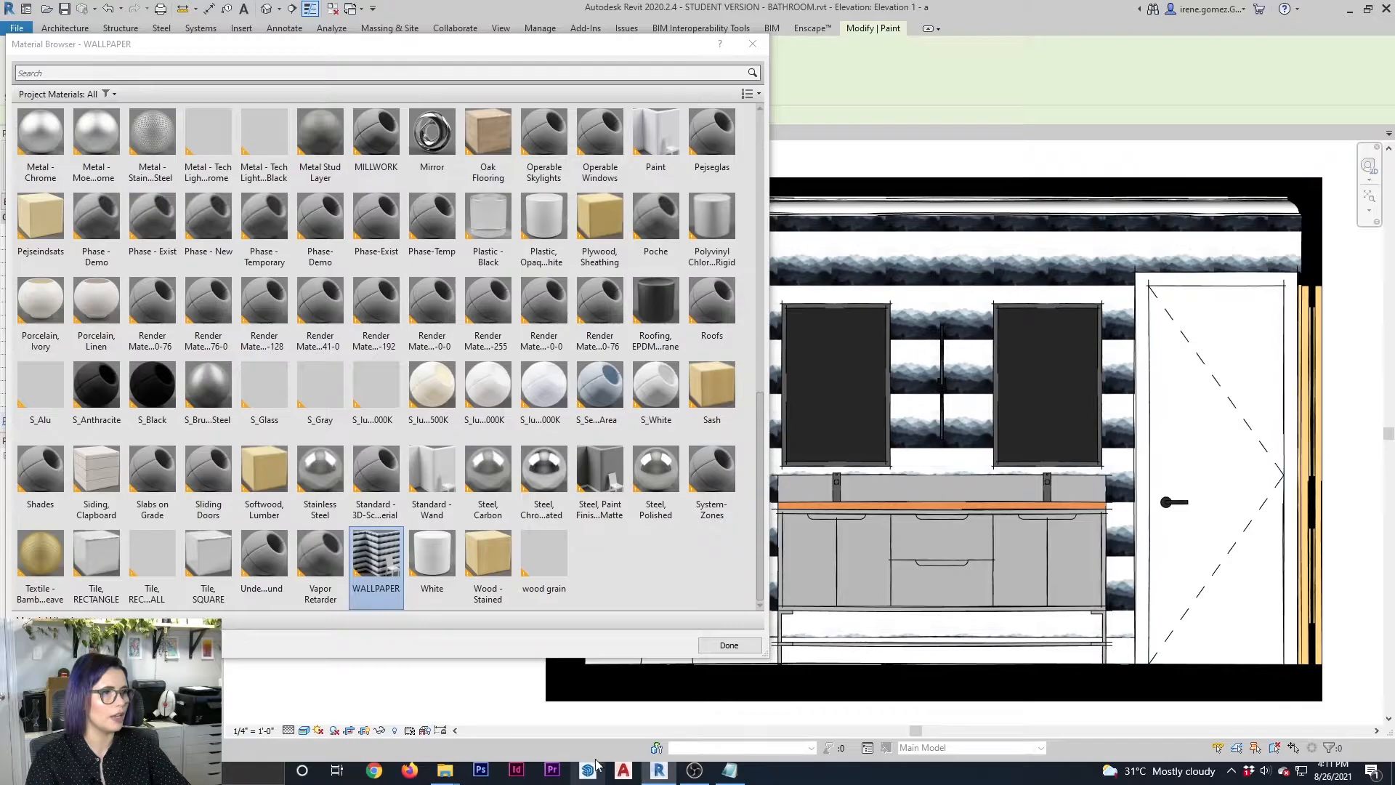
pyautogui.click(729, 645)
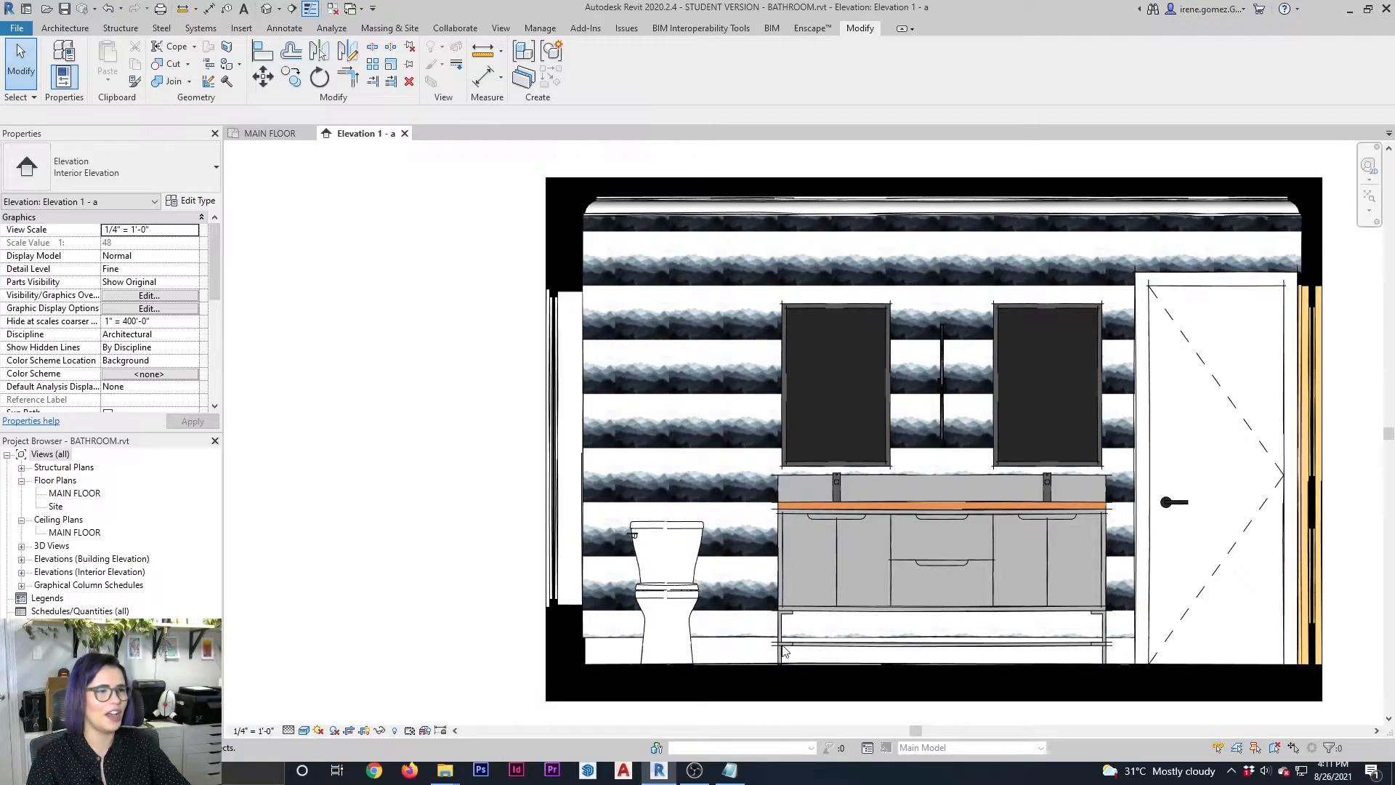
# Open the WALLPAPER material's appearance image in the Texture Editor, keeping the elevation in view beside the dialogs
pyautogui.moveTo(785, 650); pyautogui.dragTo(802, 653, button='middle')
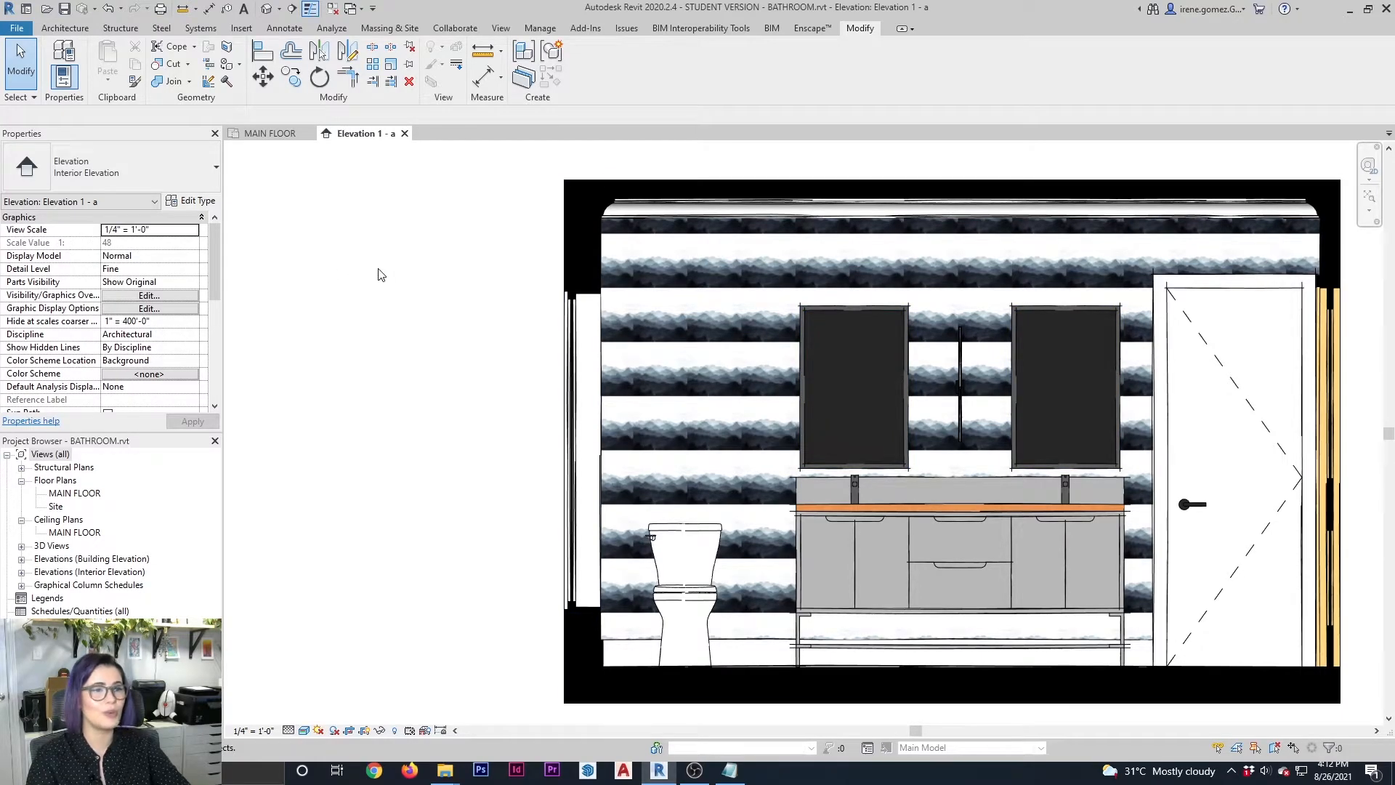
pyautogui.moveTo(560, 277); pyautogui.dragTo(576, 272, button='middle')
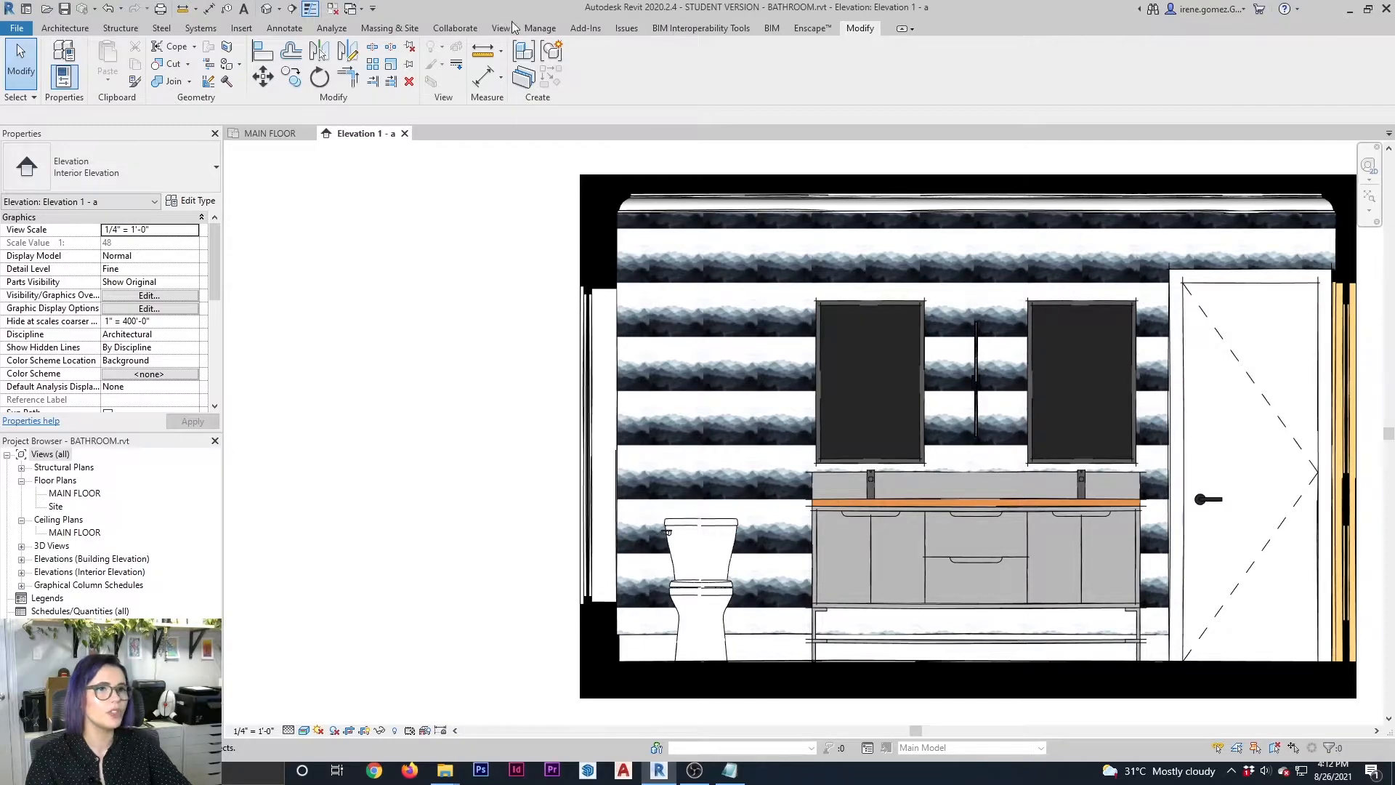
pyautogui.click(541, 28)
pyautogui.click(75, 62)
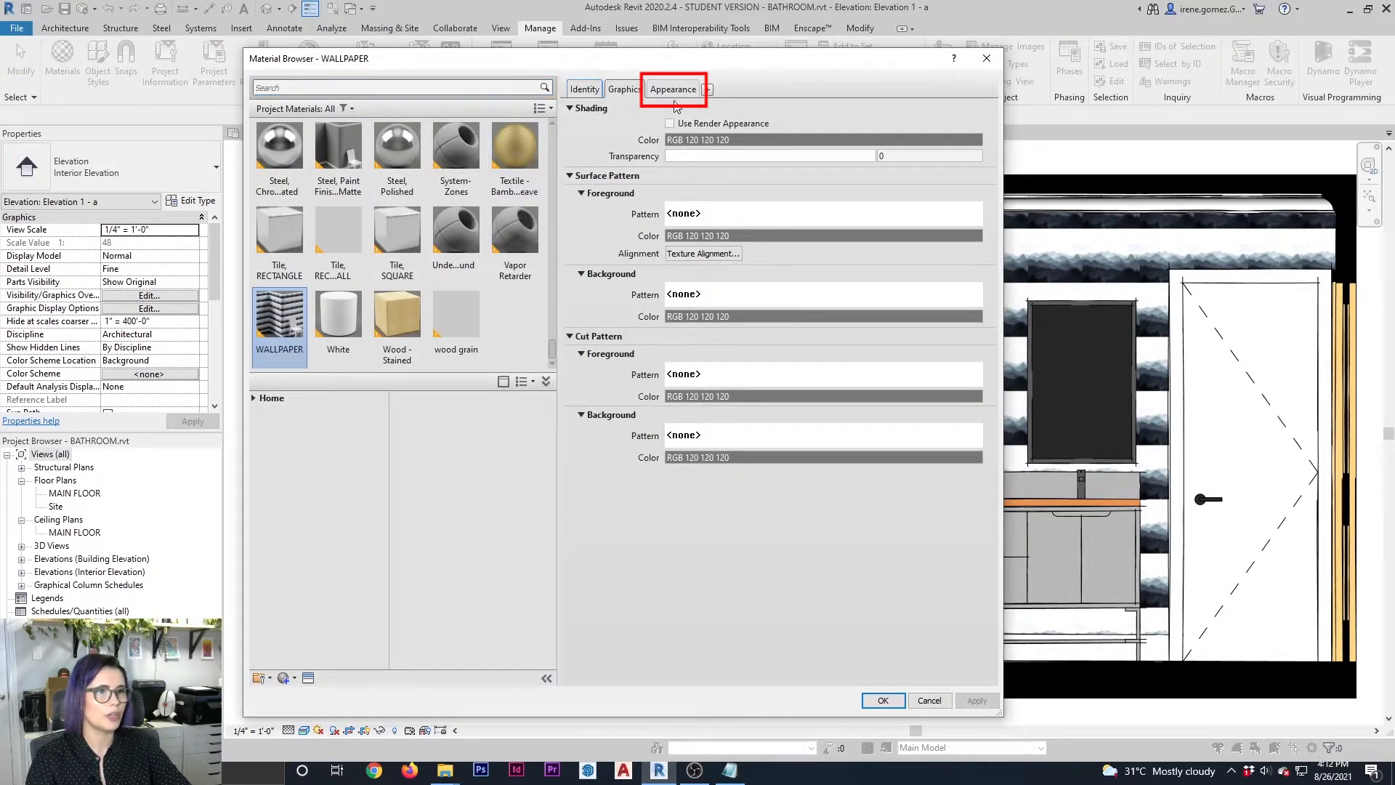
pyautogui.click(673, 88)
pyautogui.moveTo(729, 60); pyautogui.dragTo(474, 61)
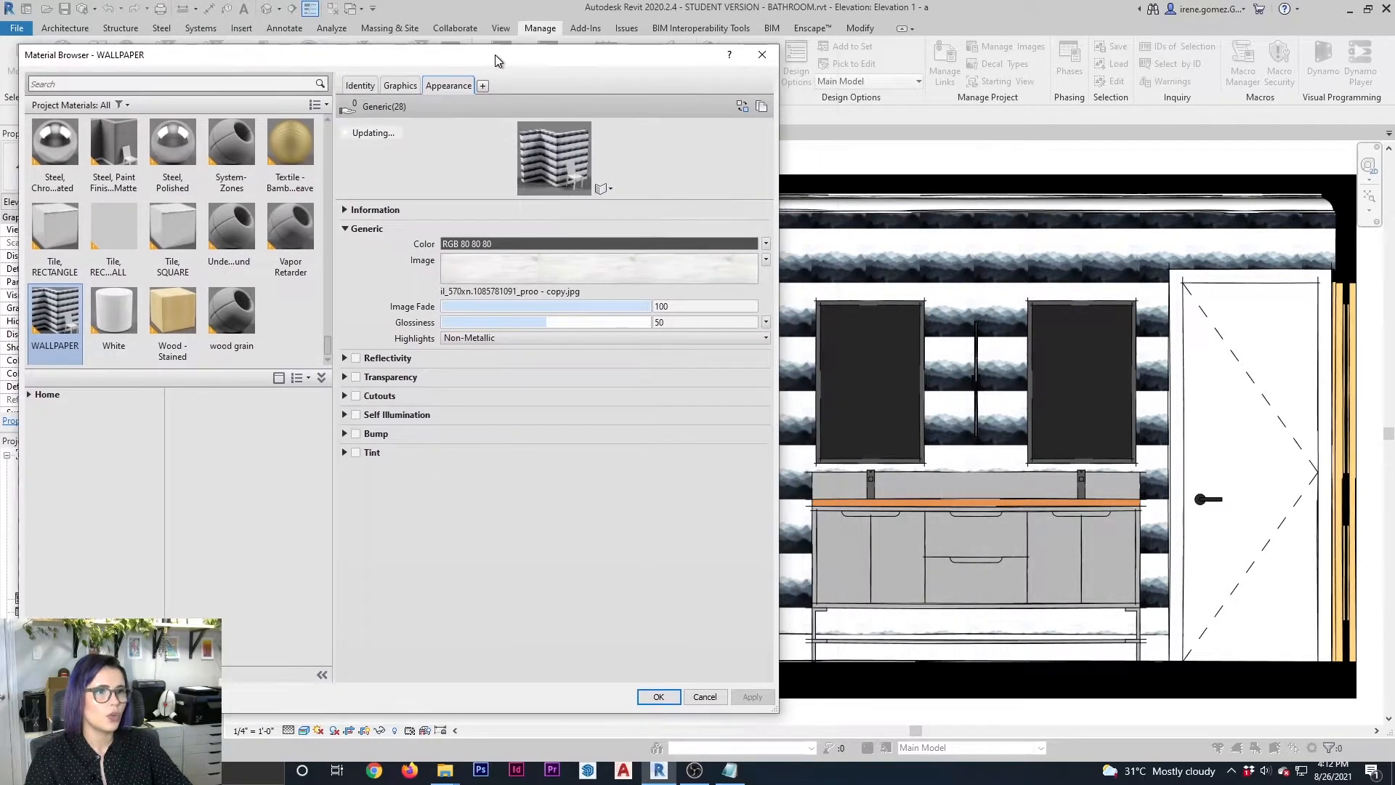
pyautogui.click(547, 273)
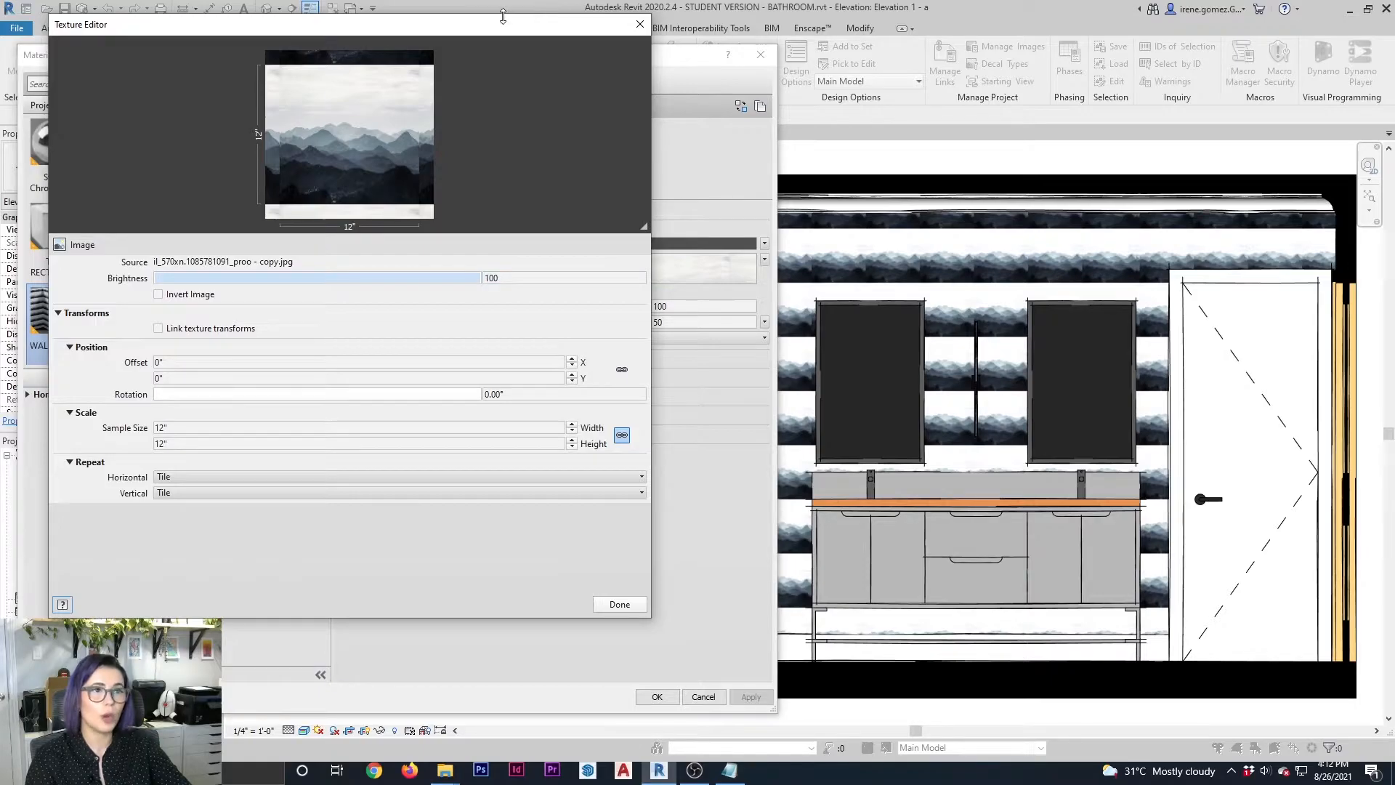
pyautogui.moveTo(508, 25); pyautogui.dragTo(554, 48)
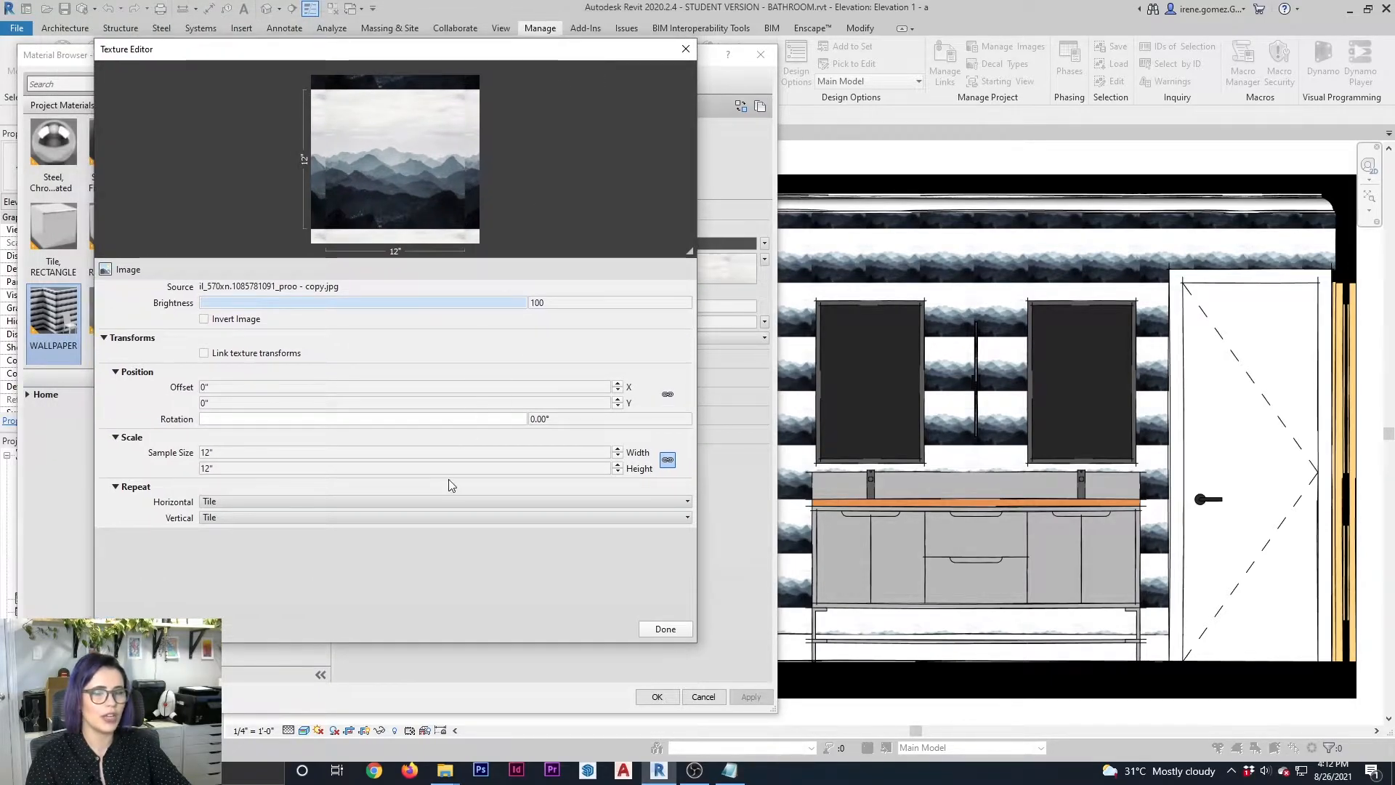
# Set the wallpaper image's sample height to 9' with the width linked, and apply the change to the material
pyautogui.click(250, 466)
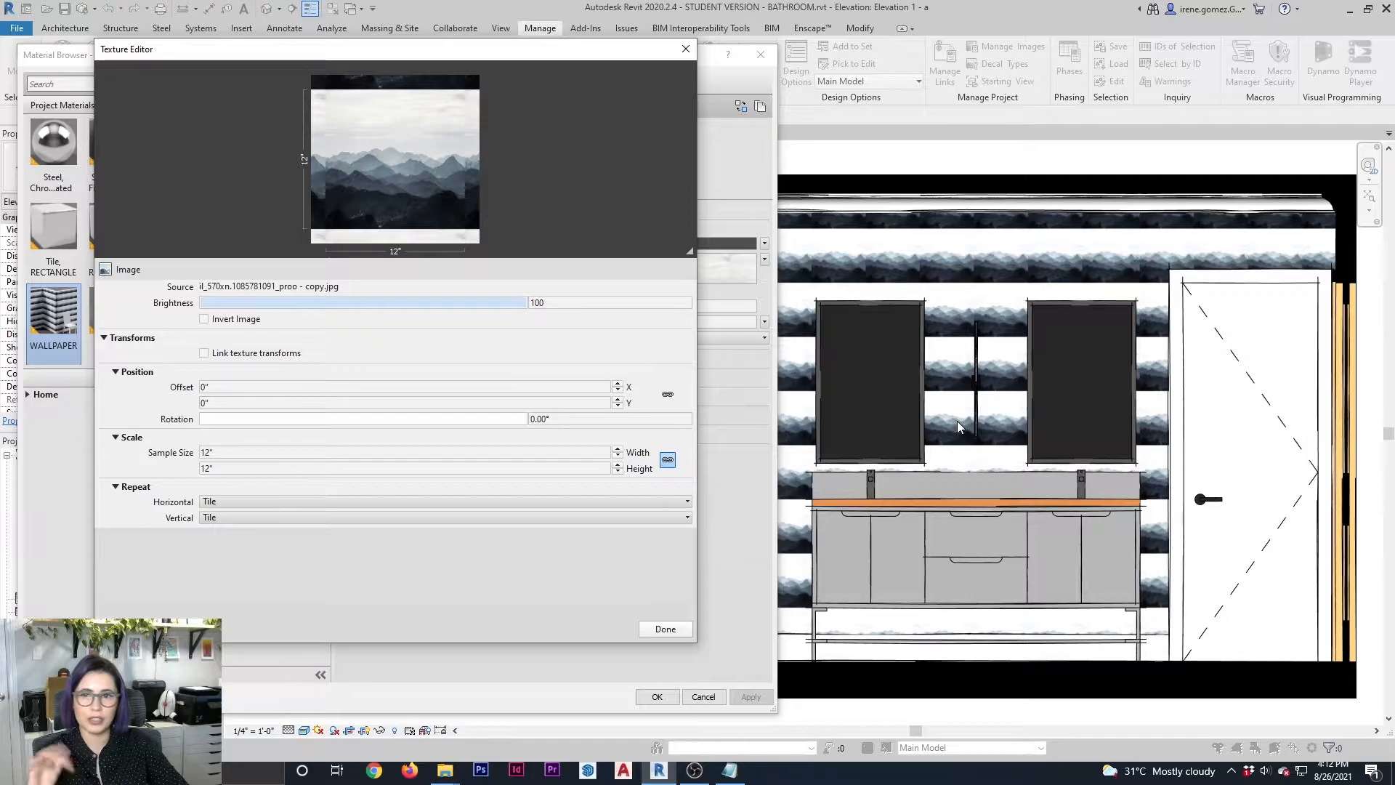
pyautogui.click(354, 471)
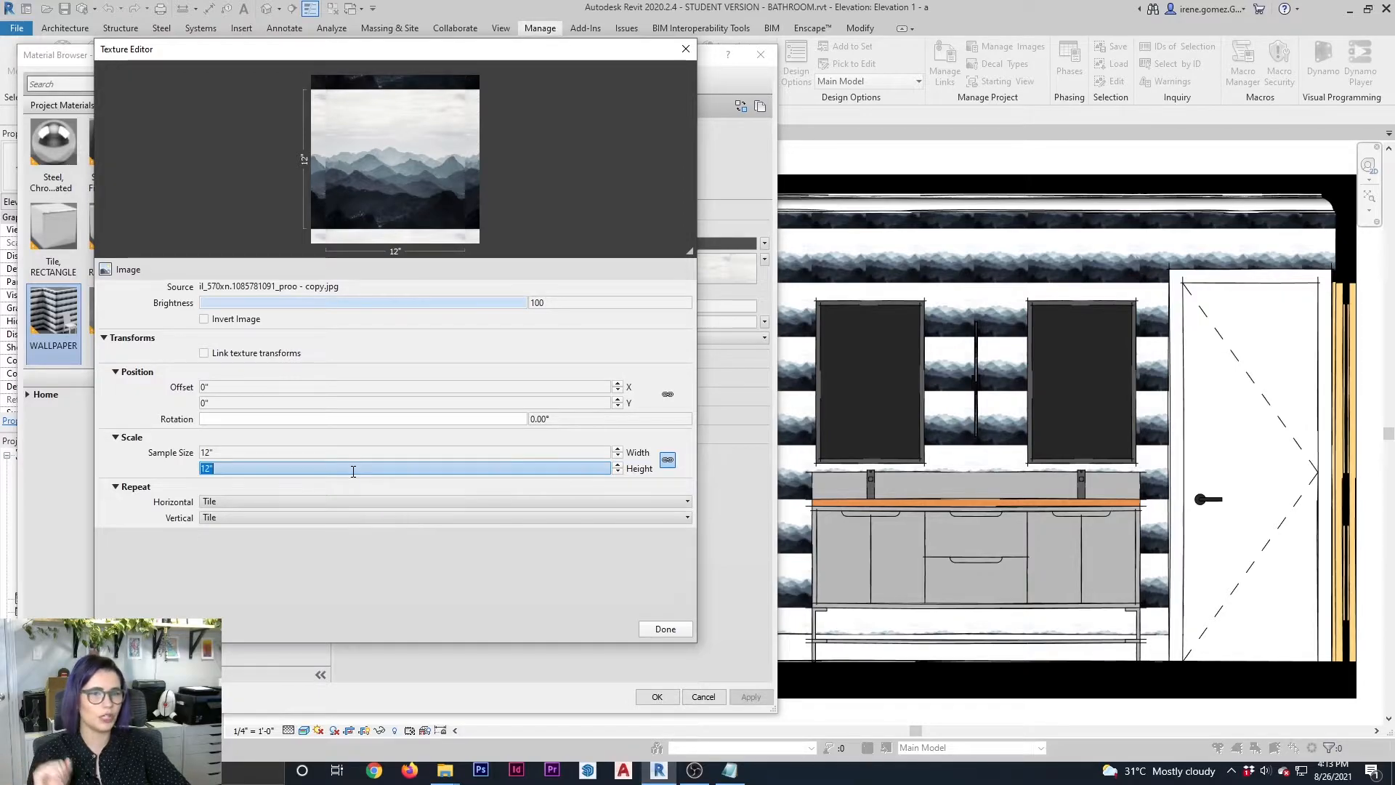
pyautogui.write("9'")
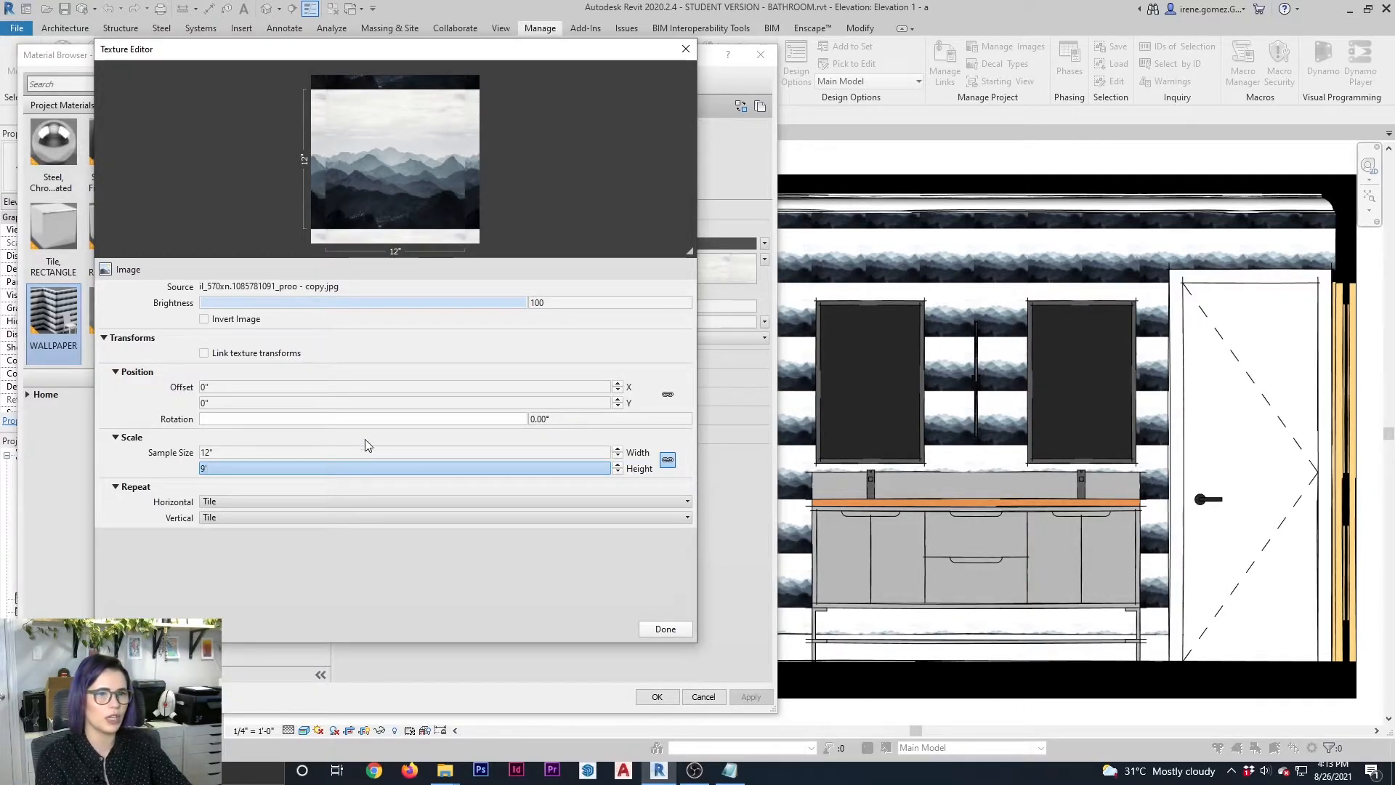
pyautogui.press('Tab')
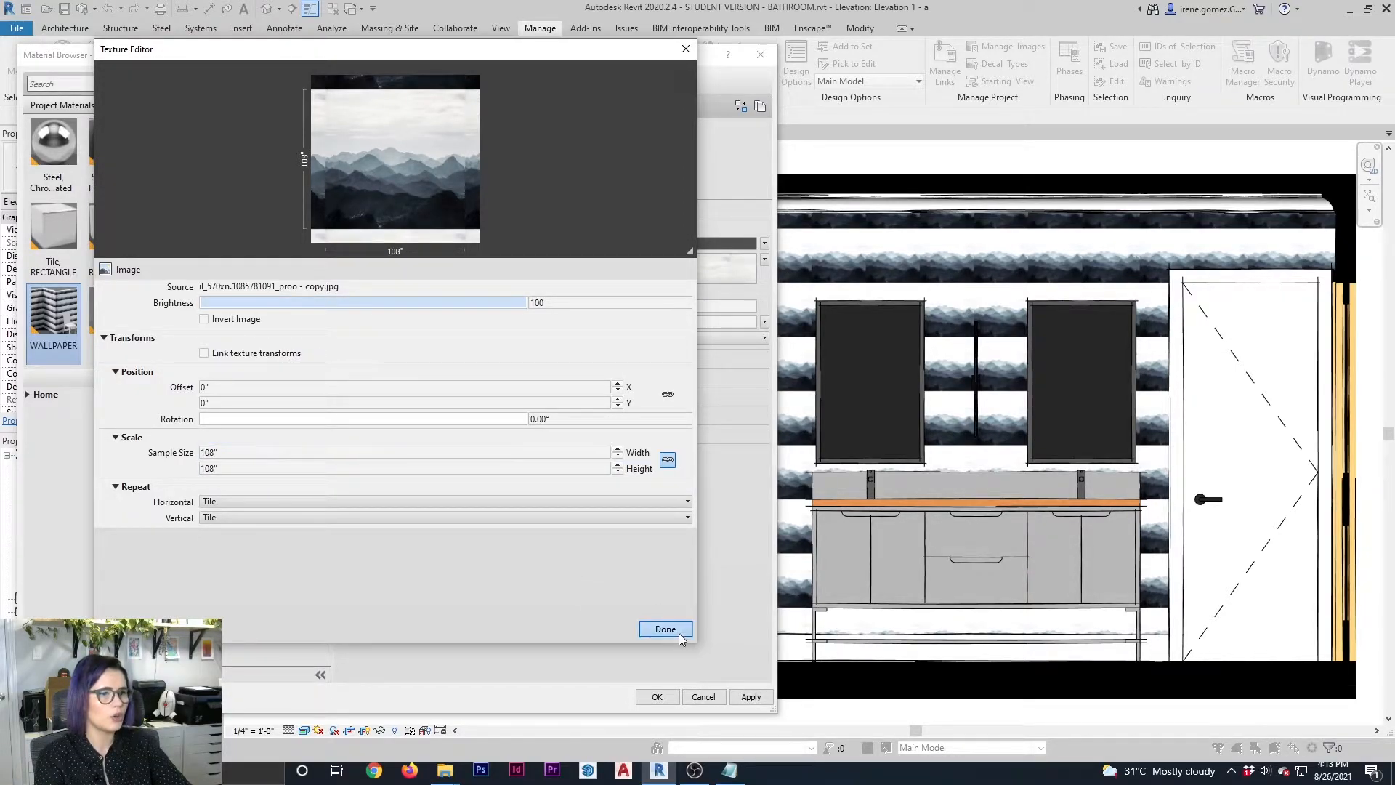
pyautogui.click(665, 629)
pyautogui.click(751, 697)
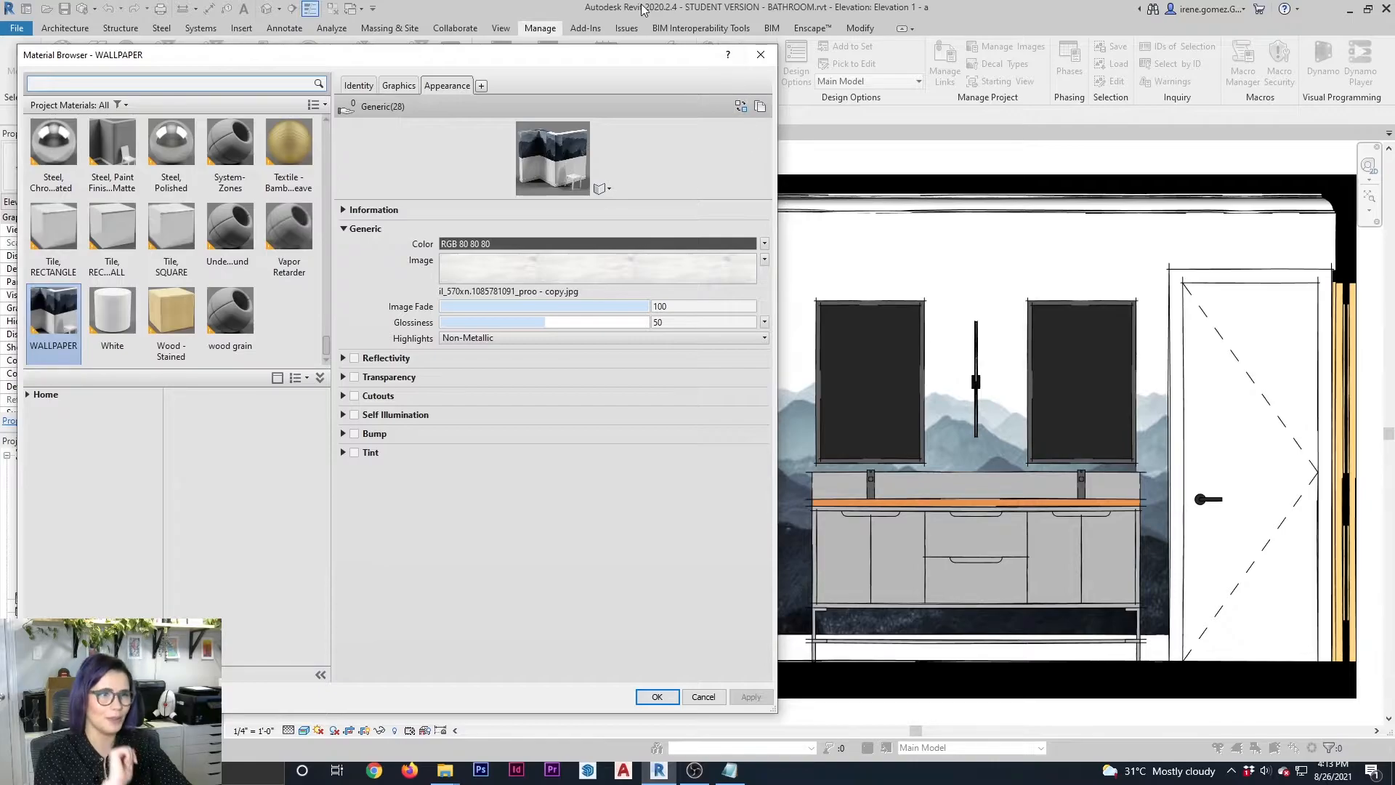
# Set the wallpaper image's X offset to -6" and apply the change to the material
pyautogui.moveTo(651, 63); pyautogui.dragTo(445, 66)
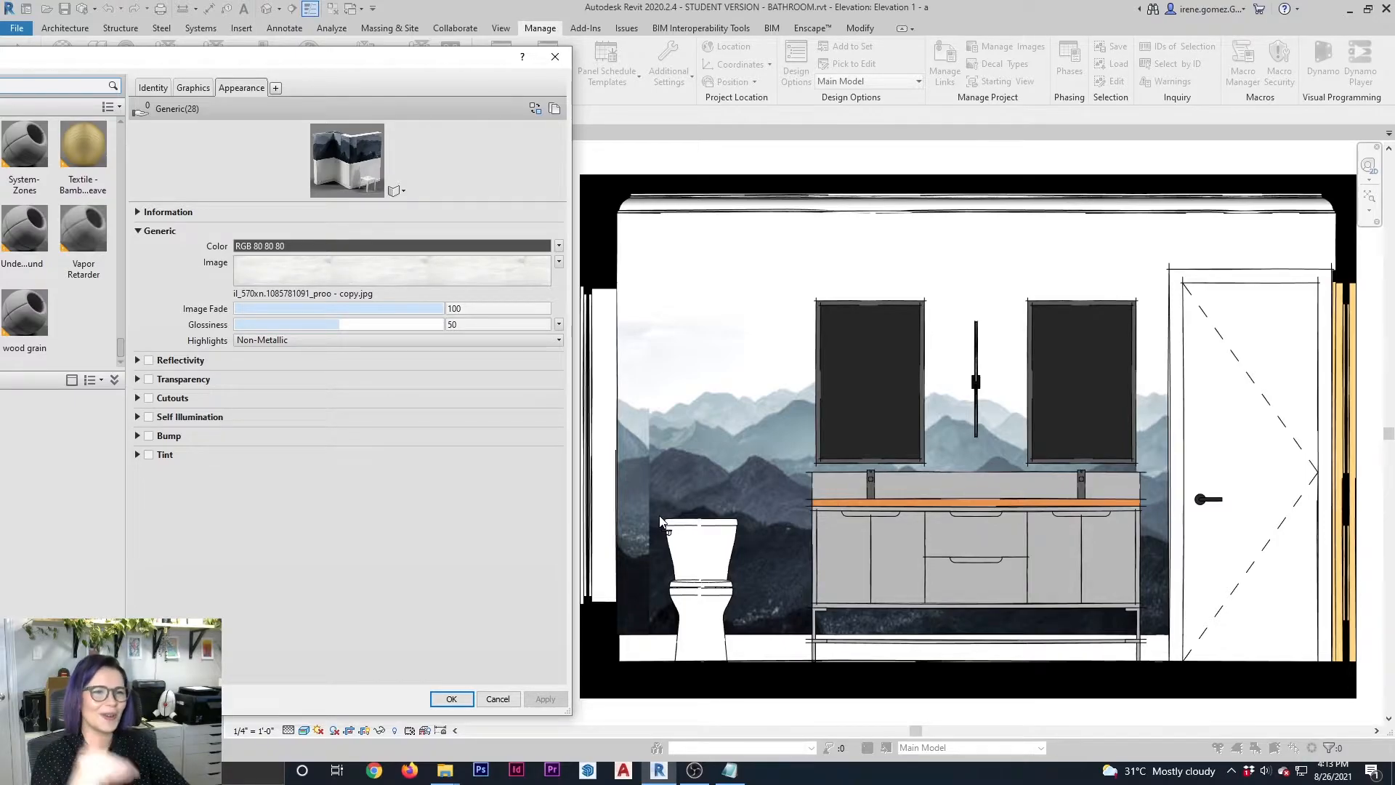
pyautogui.click(433, 279)
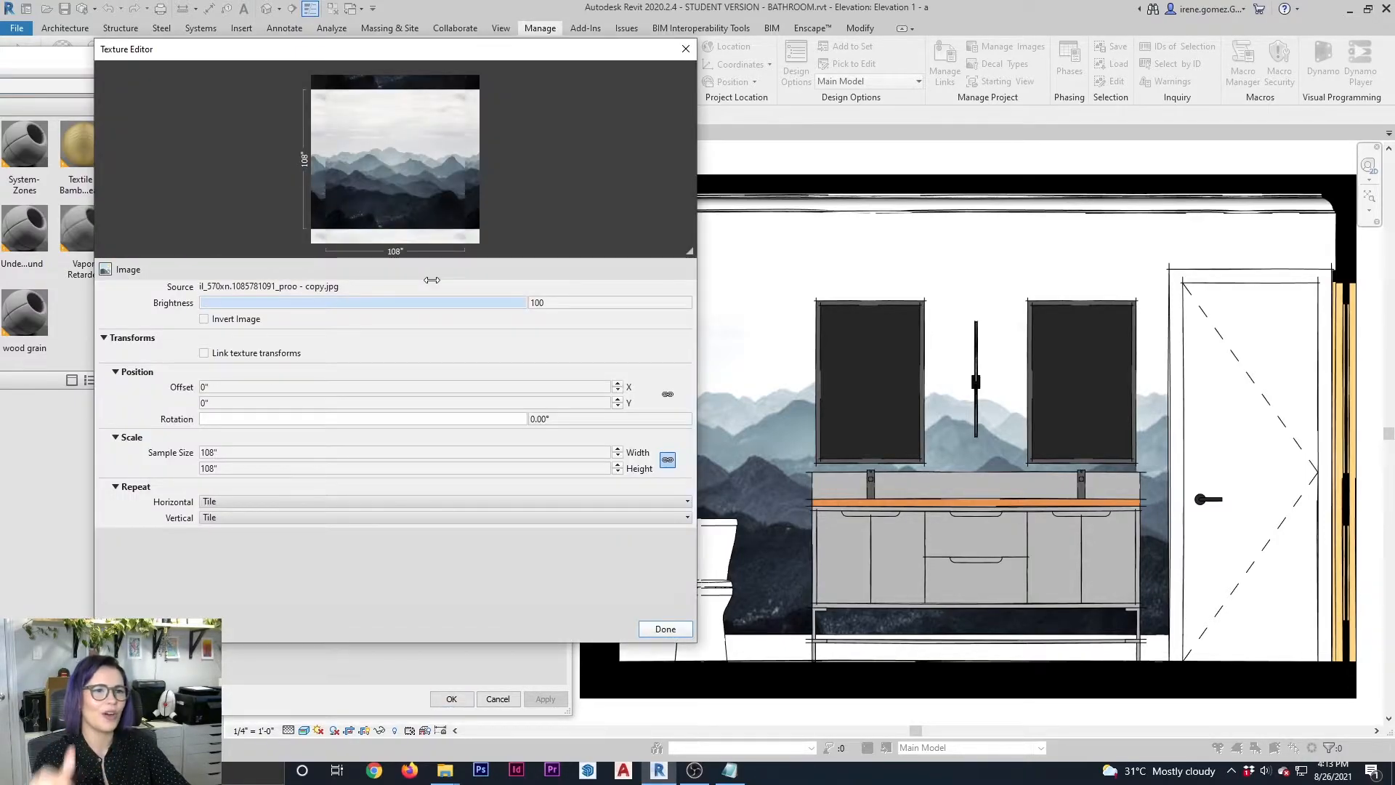
pyautogui.moveTo(546, 49); pyautogui.dragTo(471, 11)
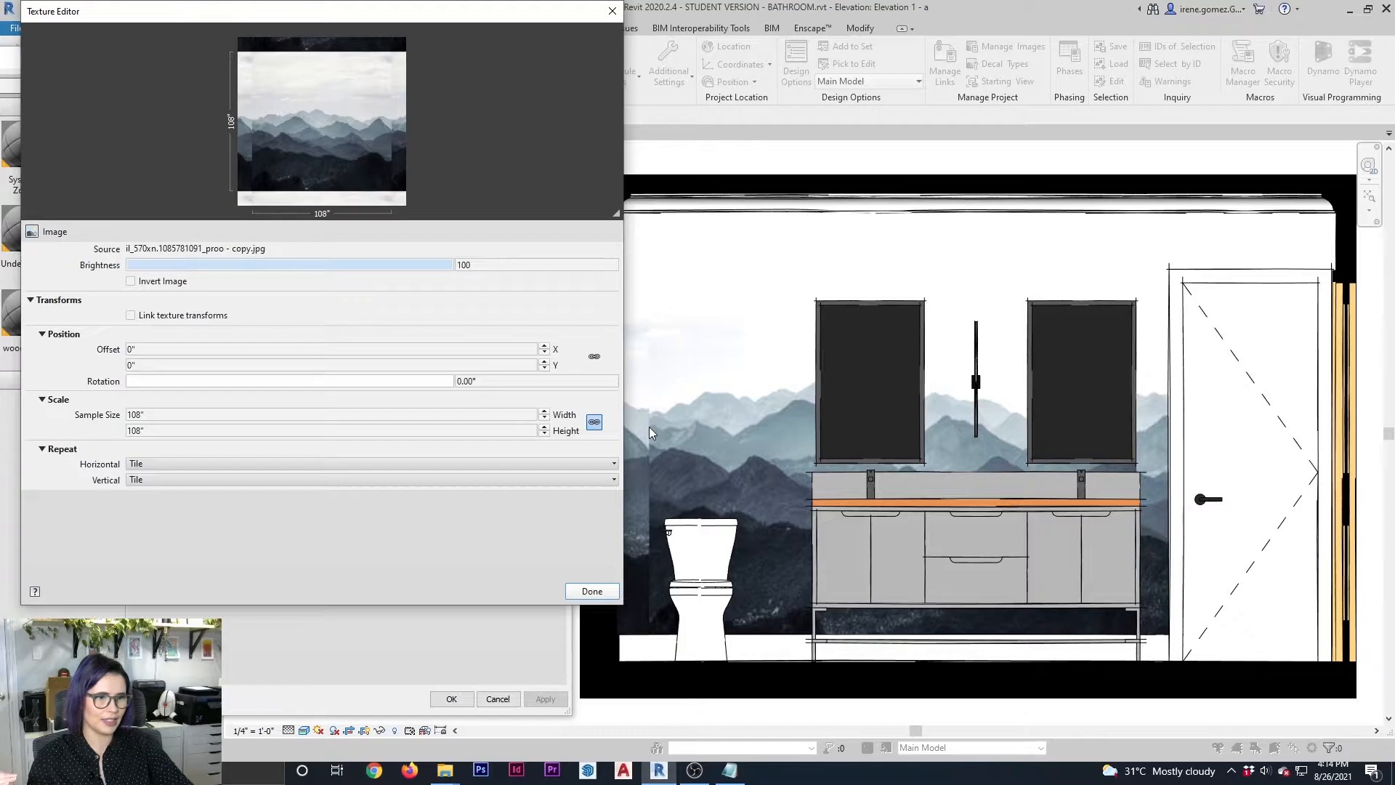
pyautogui.click(175, 348)
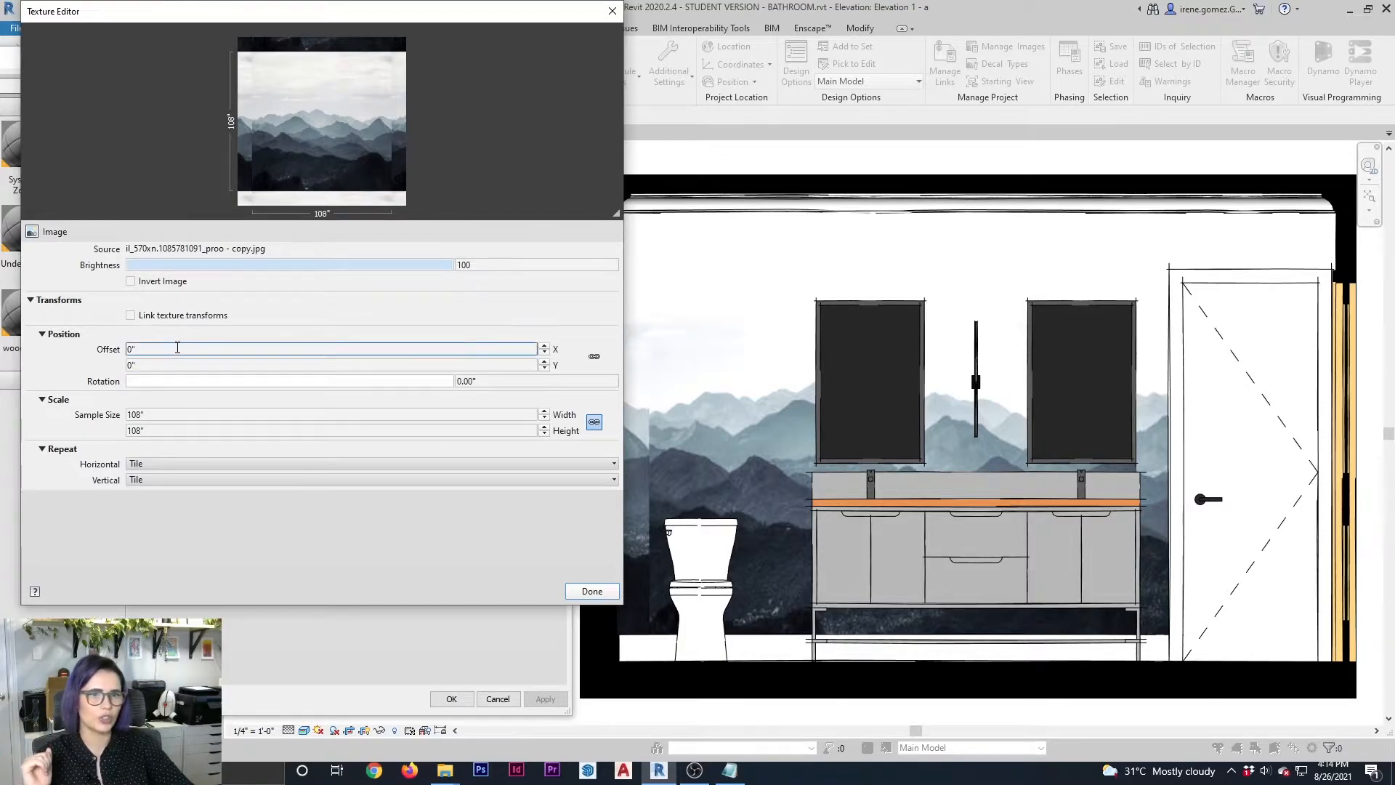
pyautogui.doubleClick(177, 348)
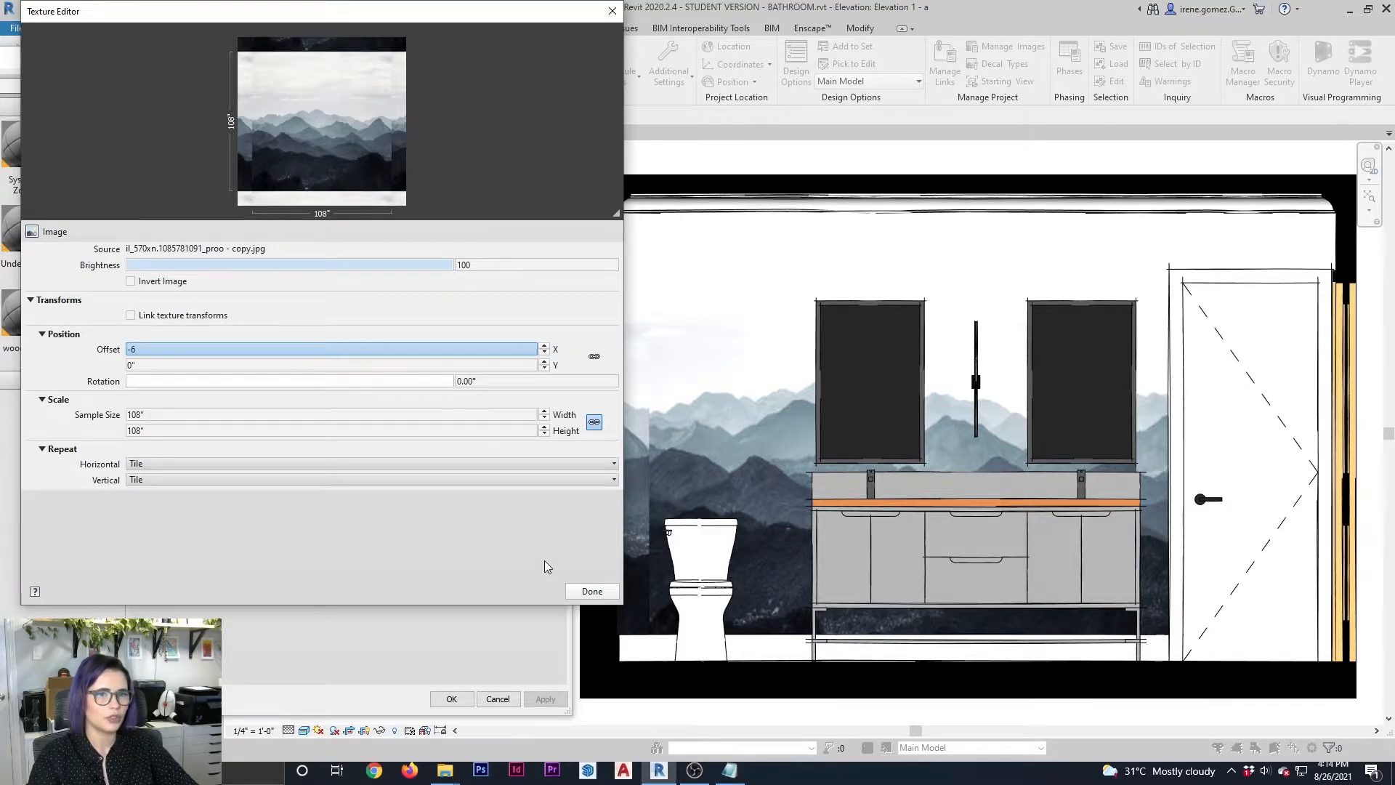
pyautogui.doubleClick(416, 367)
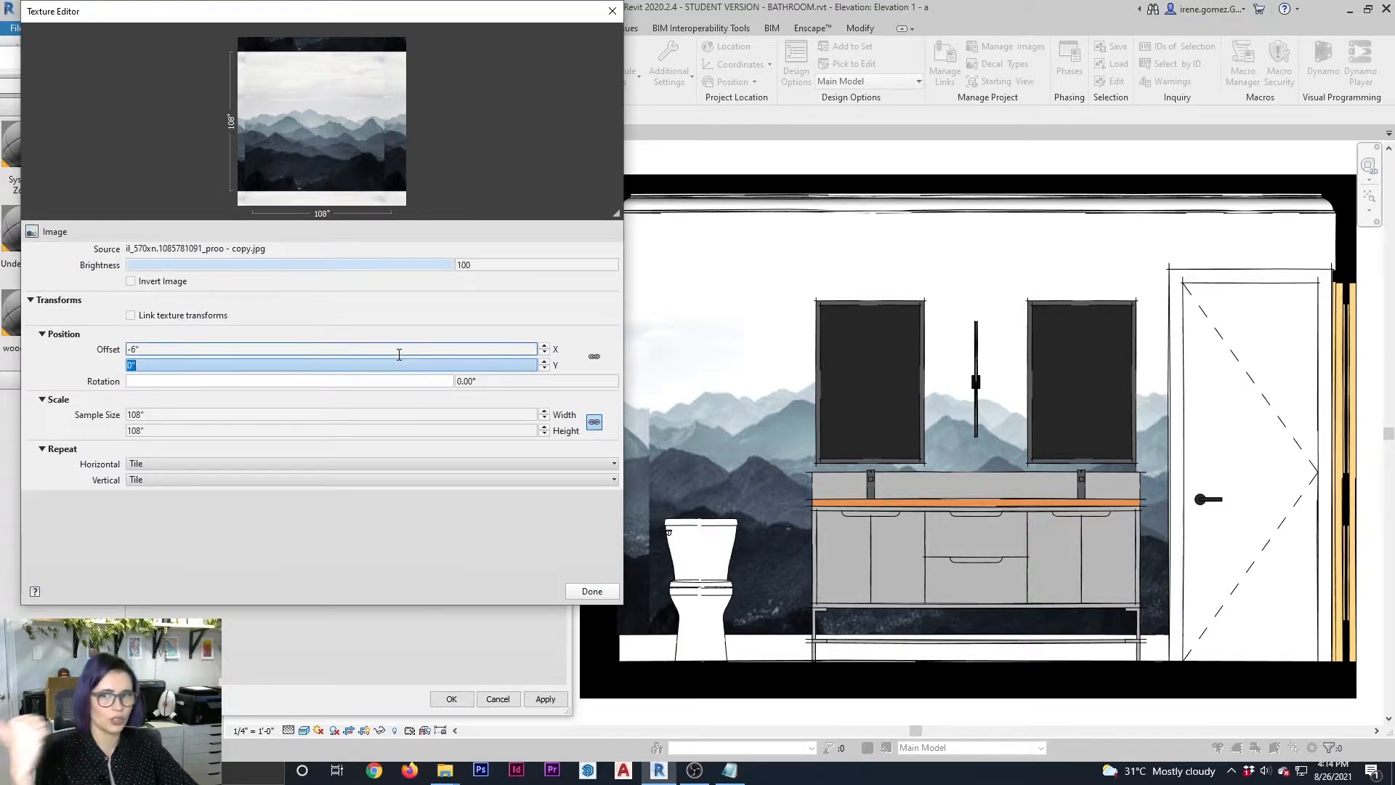
pyautogui.click(590, 590)
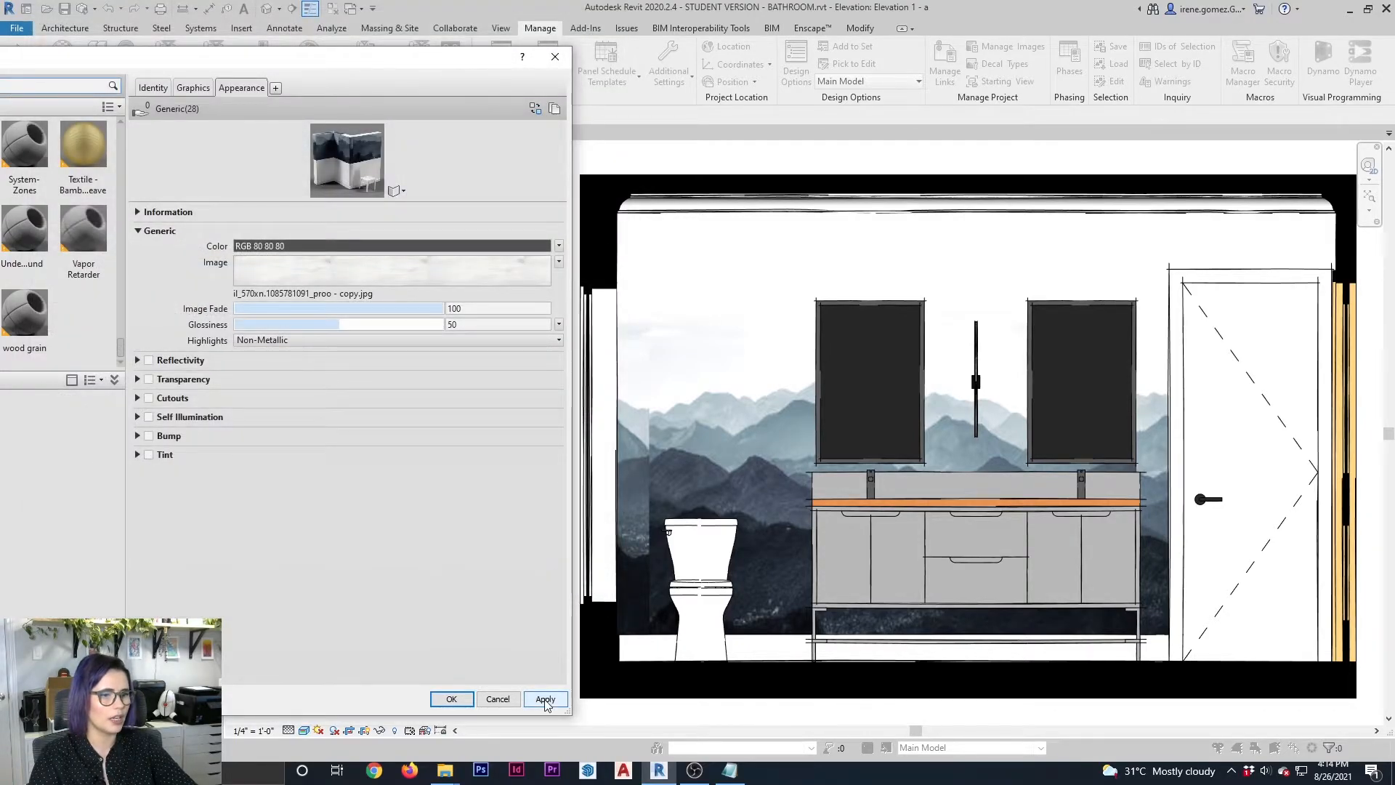
pyautogui.click(545, 699)
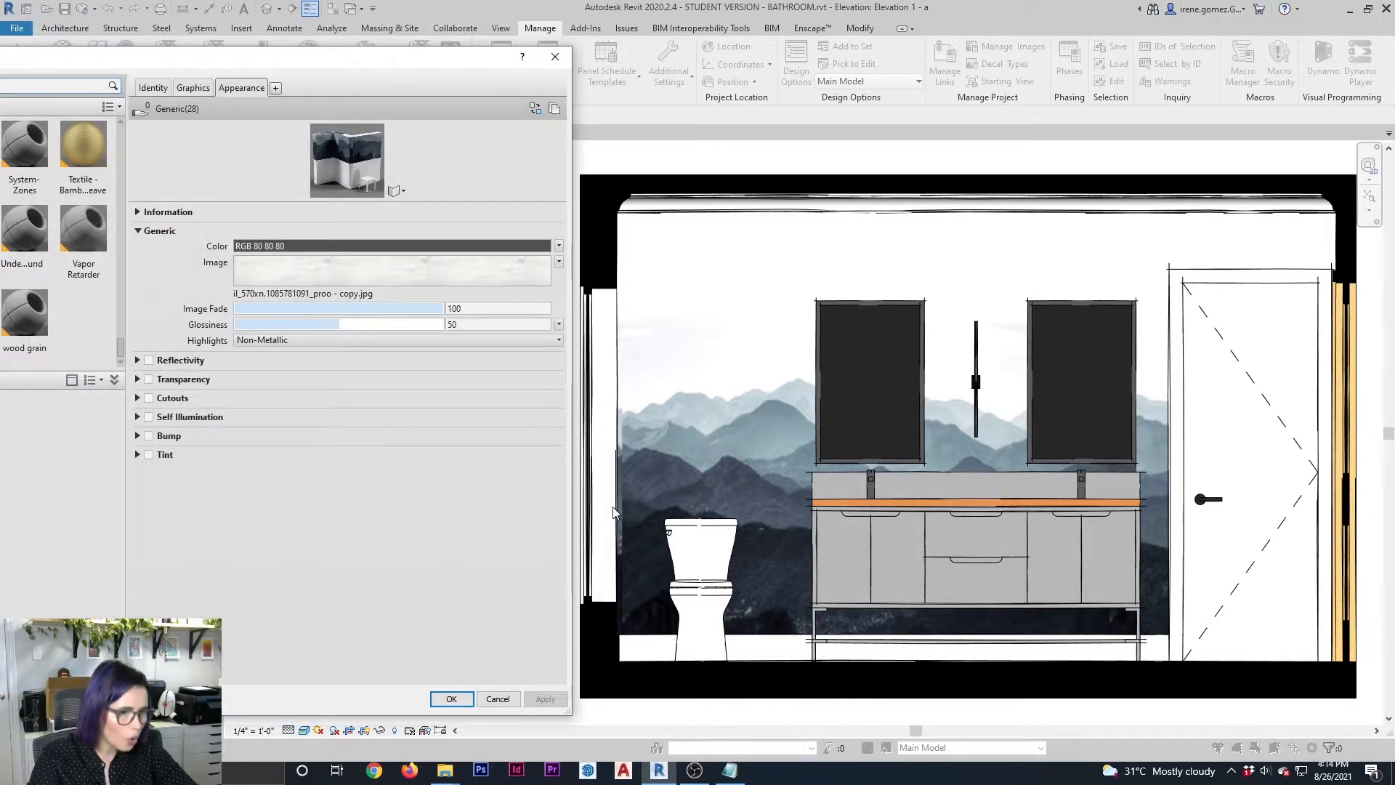
# Set the wallpaper image's X offset to -8", apply it to the material and close the Material Browser
pyautogui.click(429, 274)
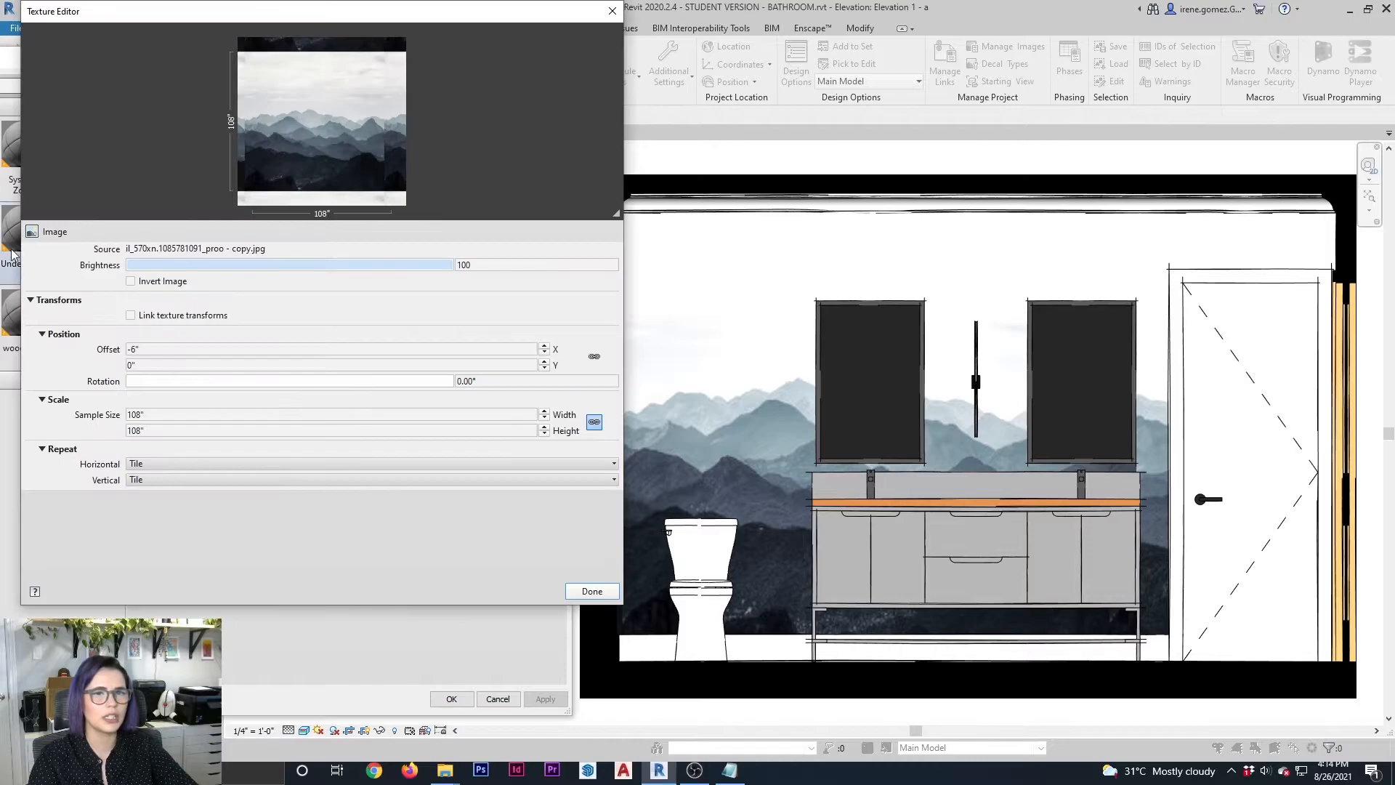
pyautogui.doubleClick(159, 350)
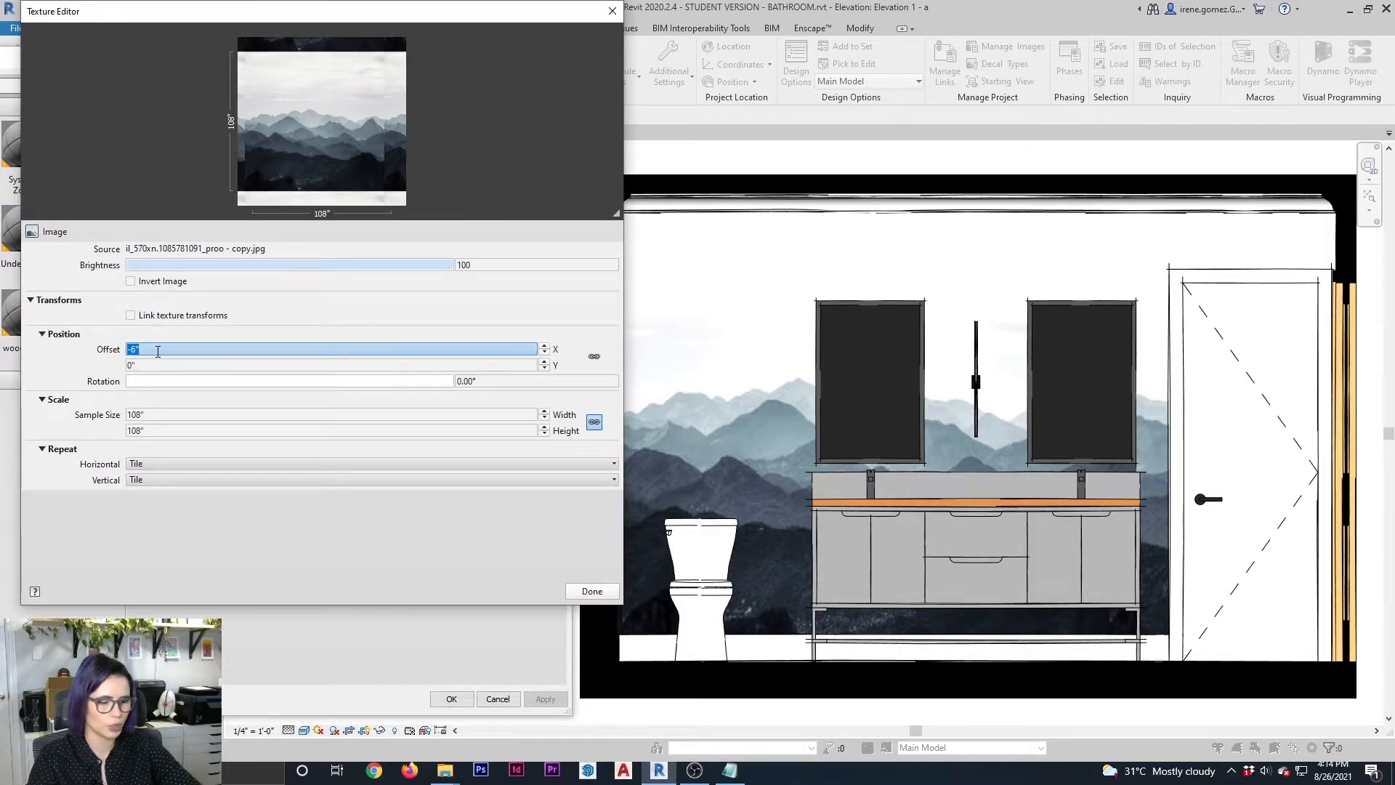
pyautogui.write('-8')
pyautogui.click(593, 590)
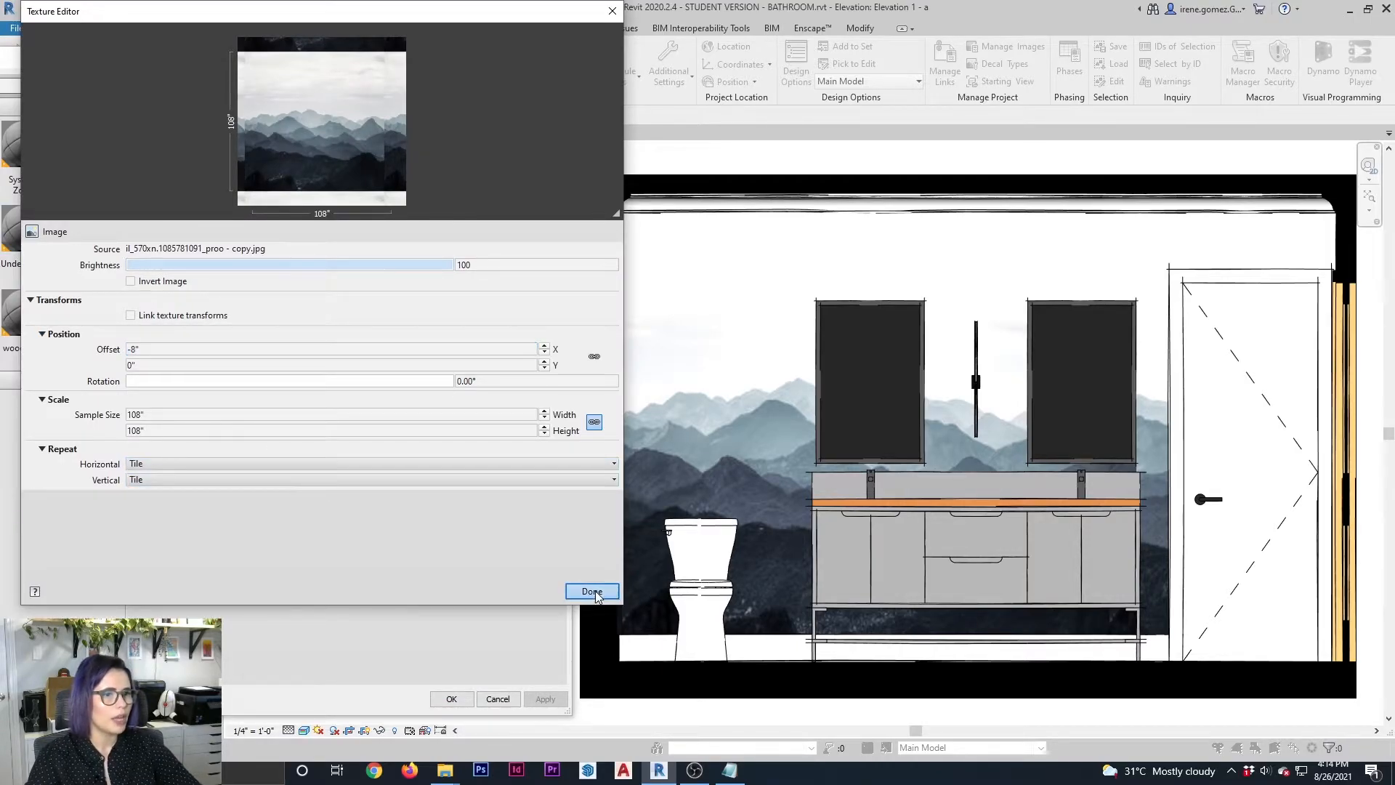
pyautogui.click(545, 699)
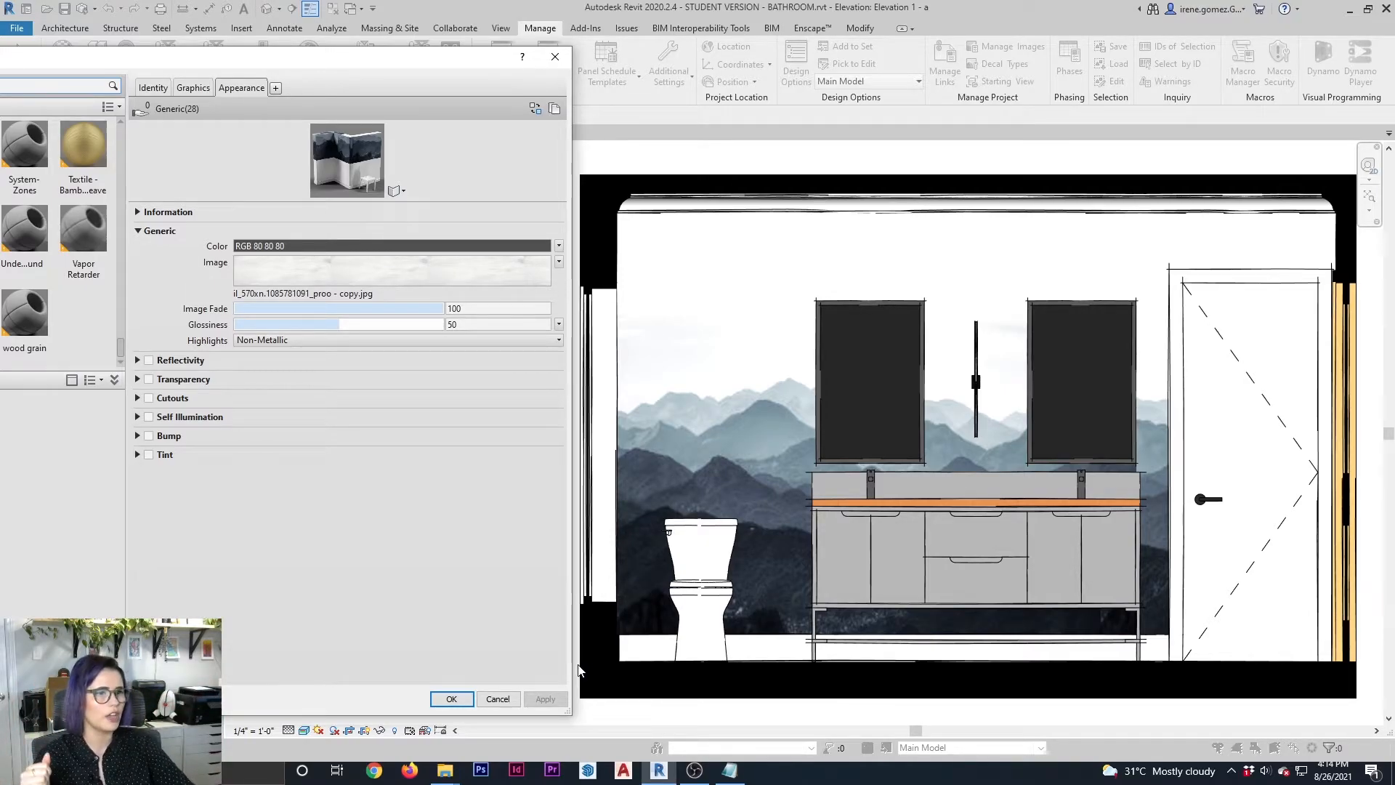
pyautogui.click(451, 699)
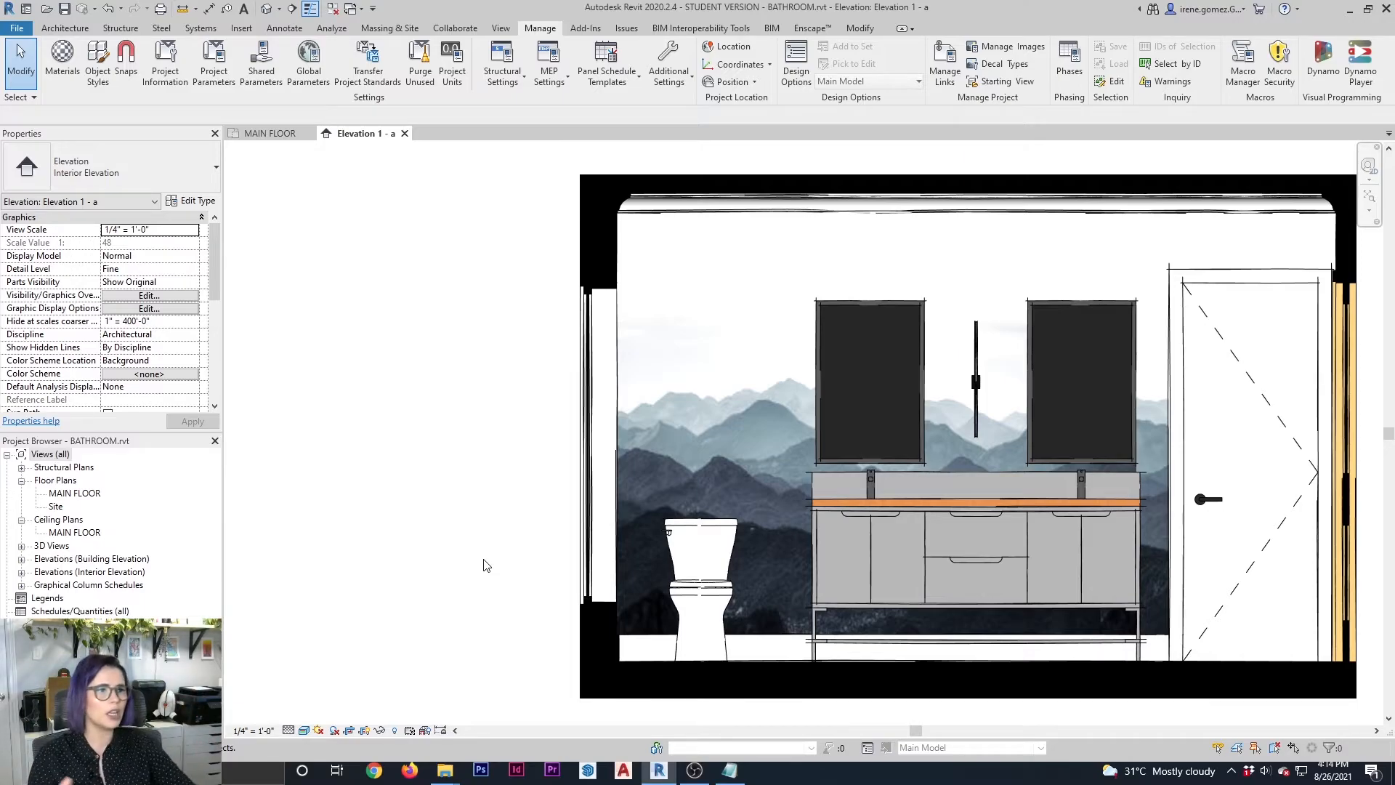
# Open the in-place casework model of the two mirrors above the vanity for editing
pyautogui.scroll(4, 982, 547)
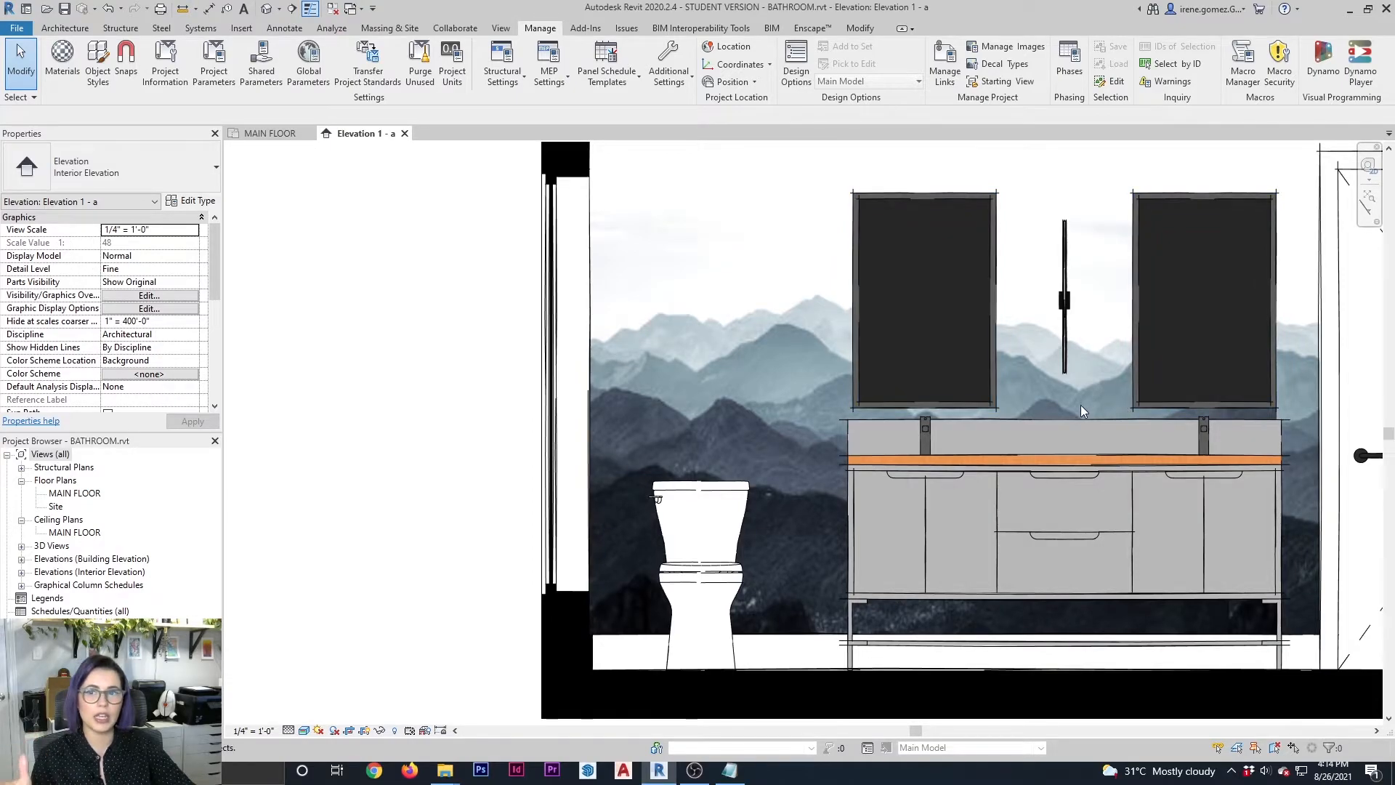
pyautogui.click(993, 386)
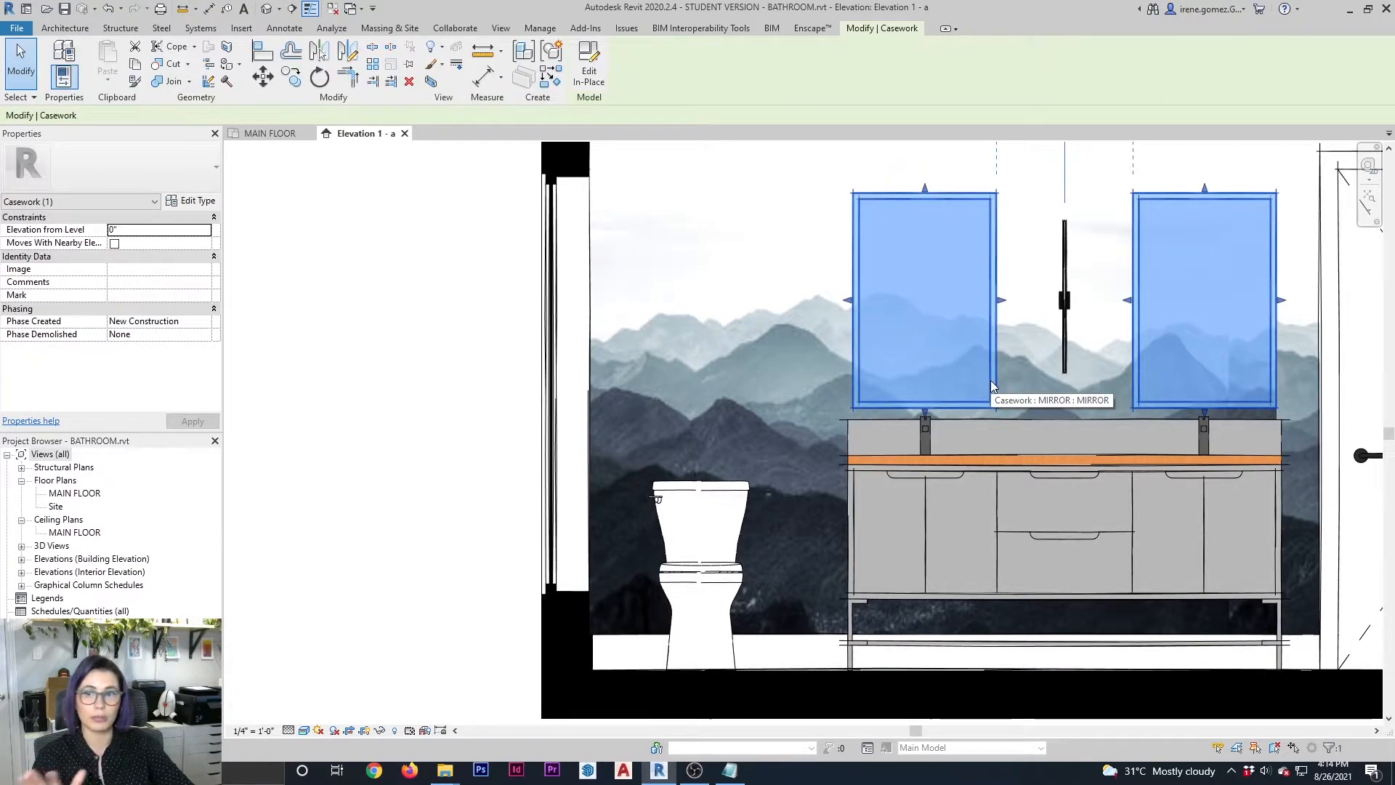
pyautogui.click(466, 344)
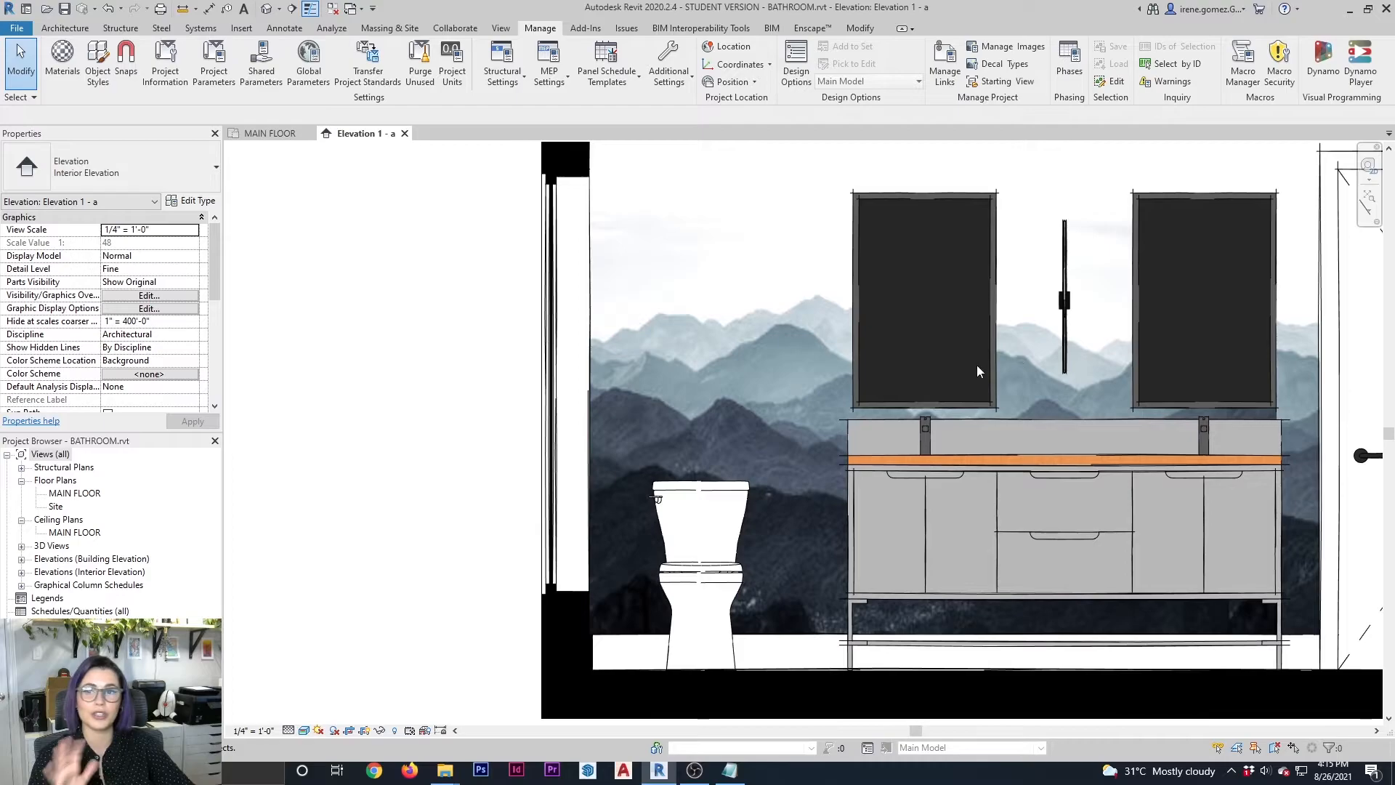
pyautogui.click(989, 313)
pyautogui.click(590, 70)
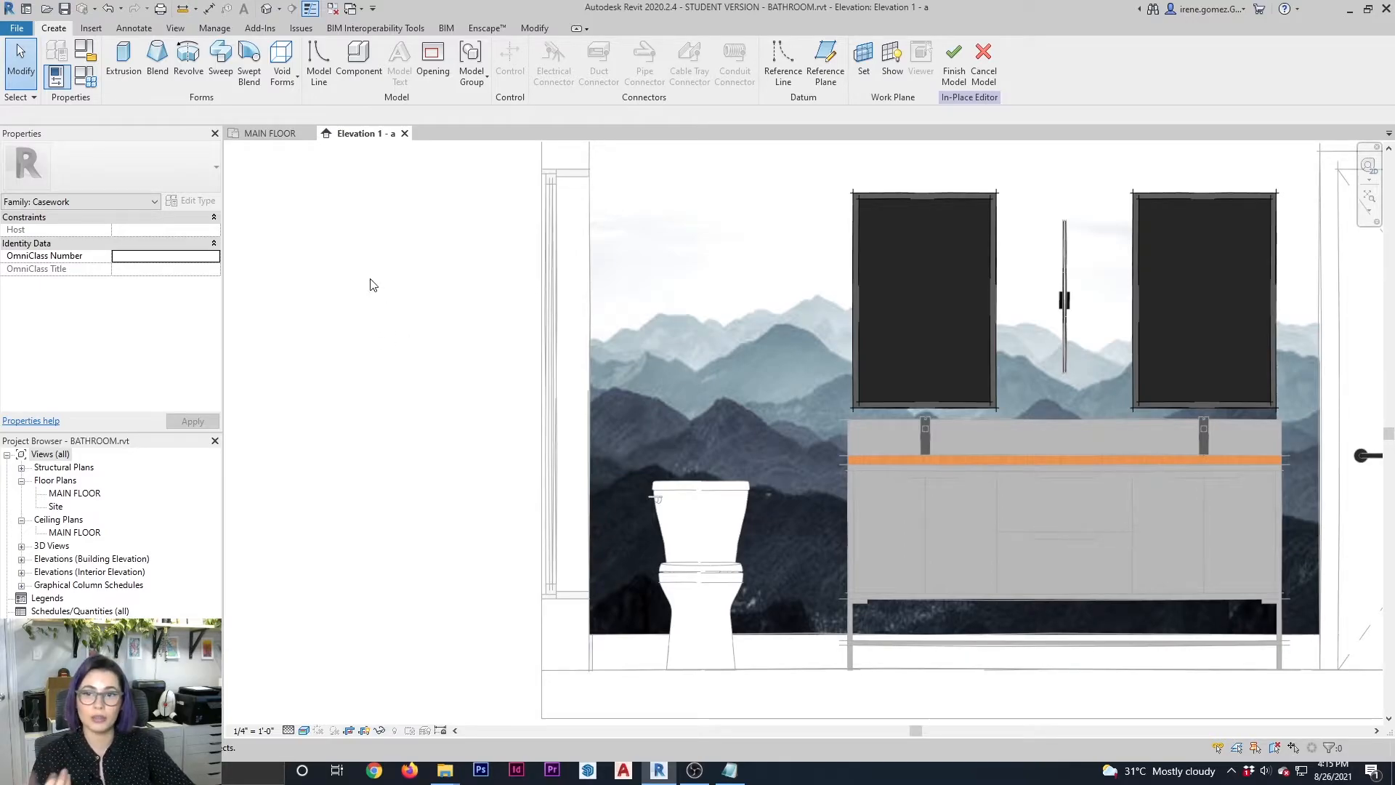
# Create a new project material and name it GOLD
pyautogui.click(218, 29)
pyautogui.click(63, 58)
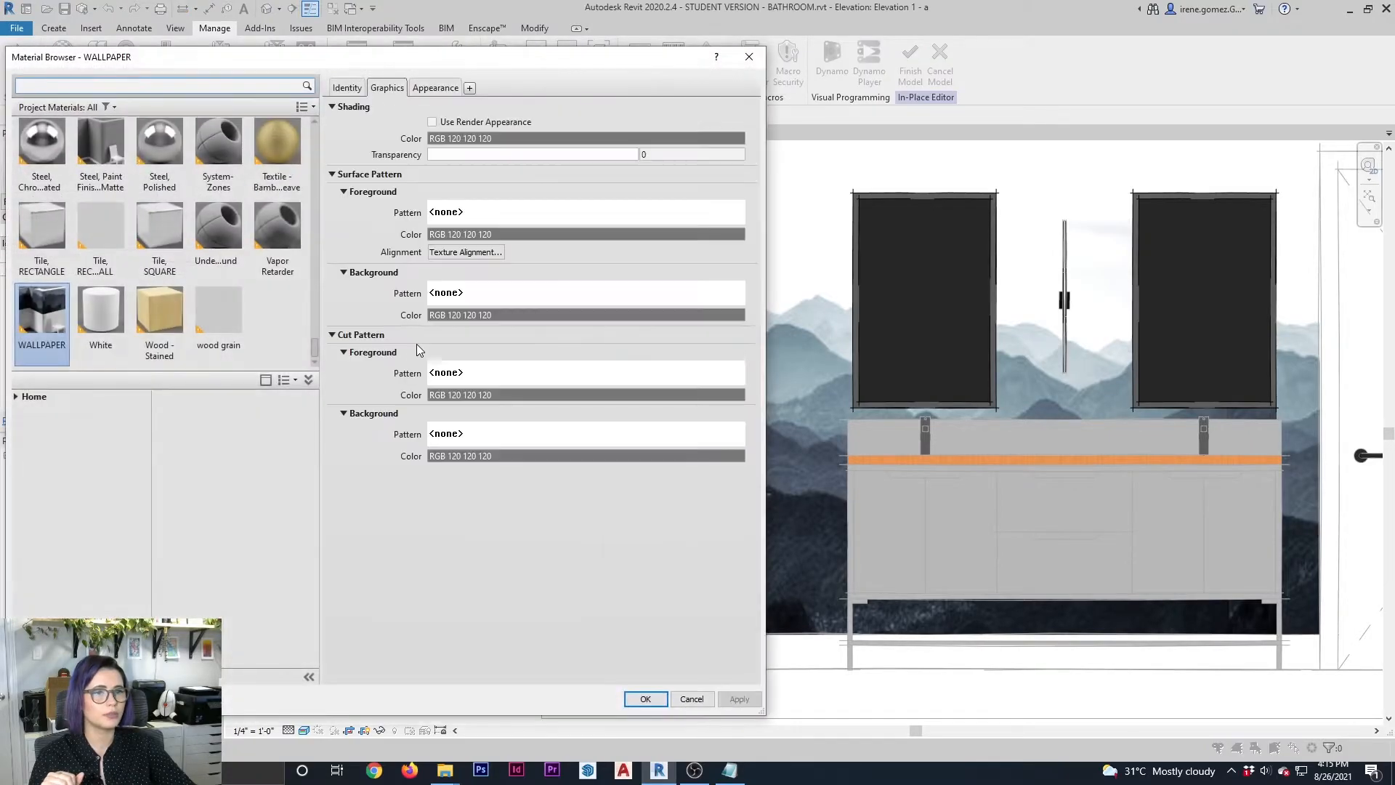
pyautogui.moveTo(412, 67); pyautogui.dragTo(656, 80)
pyautogui.click(290, 688)
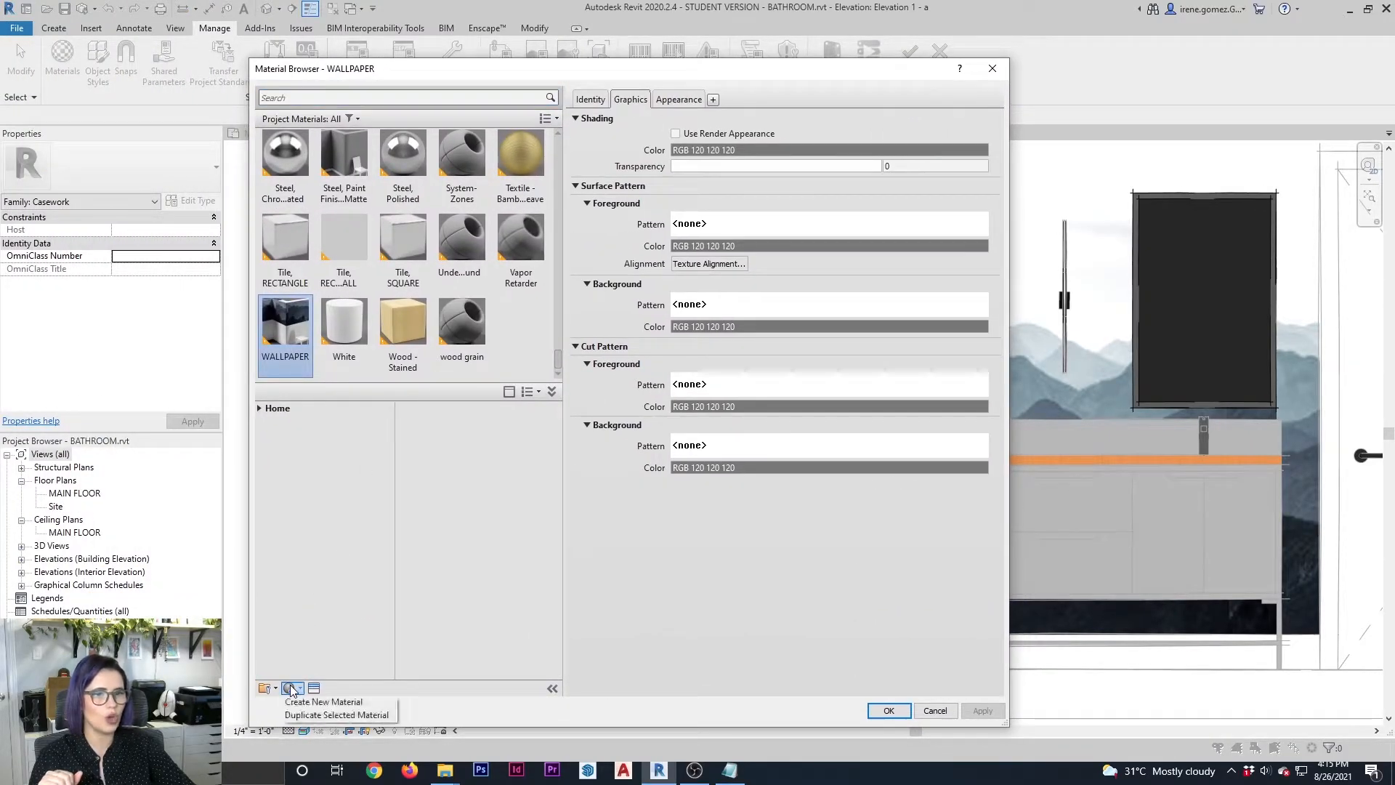
pyautogui.click(323, 702)
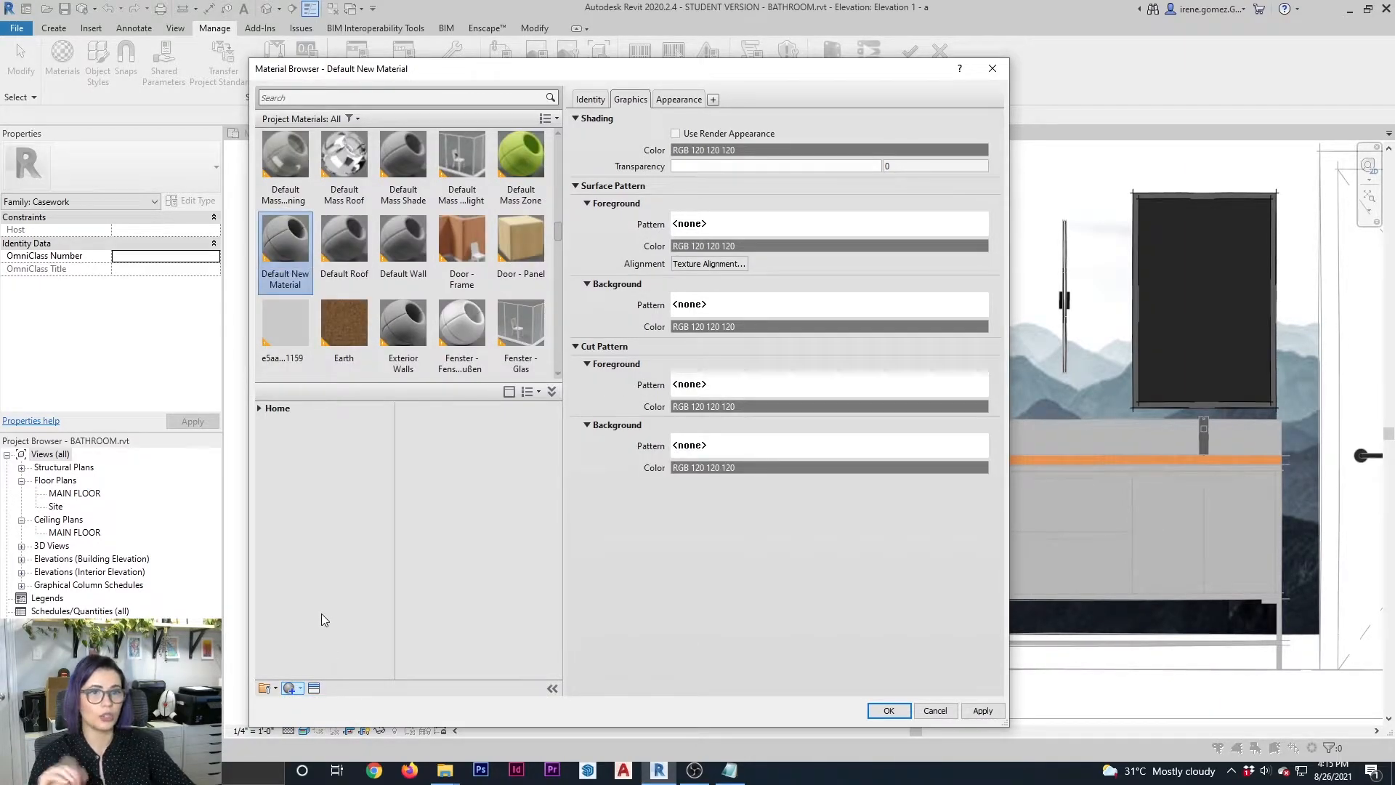
pyautogui.click(590, 99)
pyautogui.tripleClick(781, 120)
pyautogui.write('GOLD')
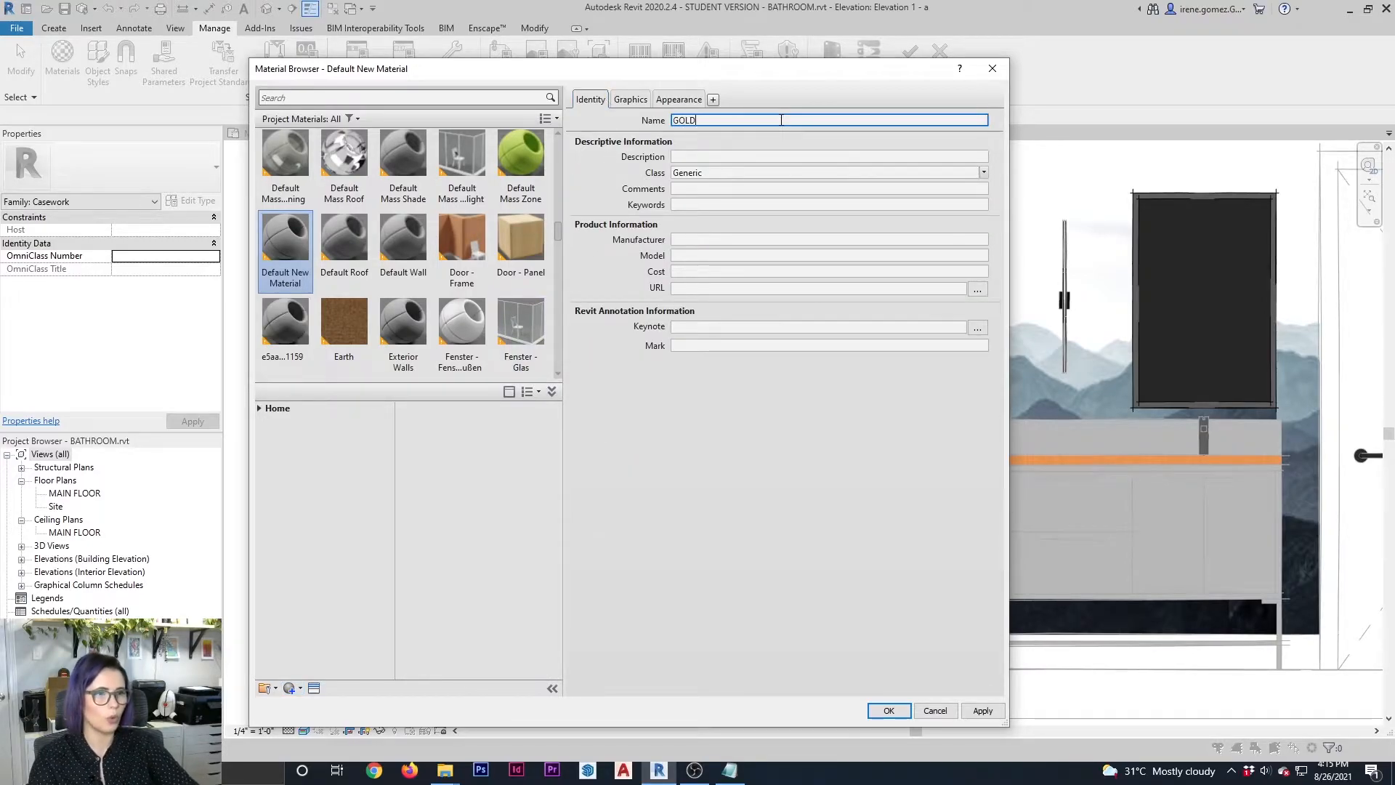
pyautogui.press('Return')
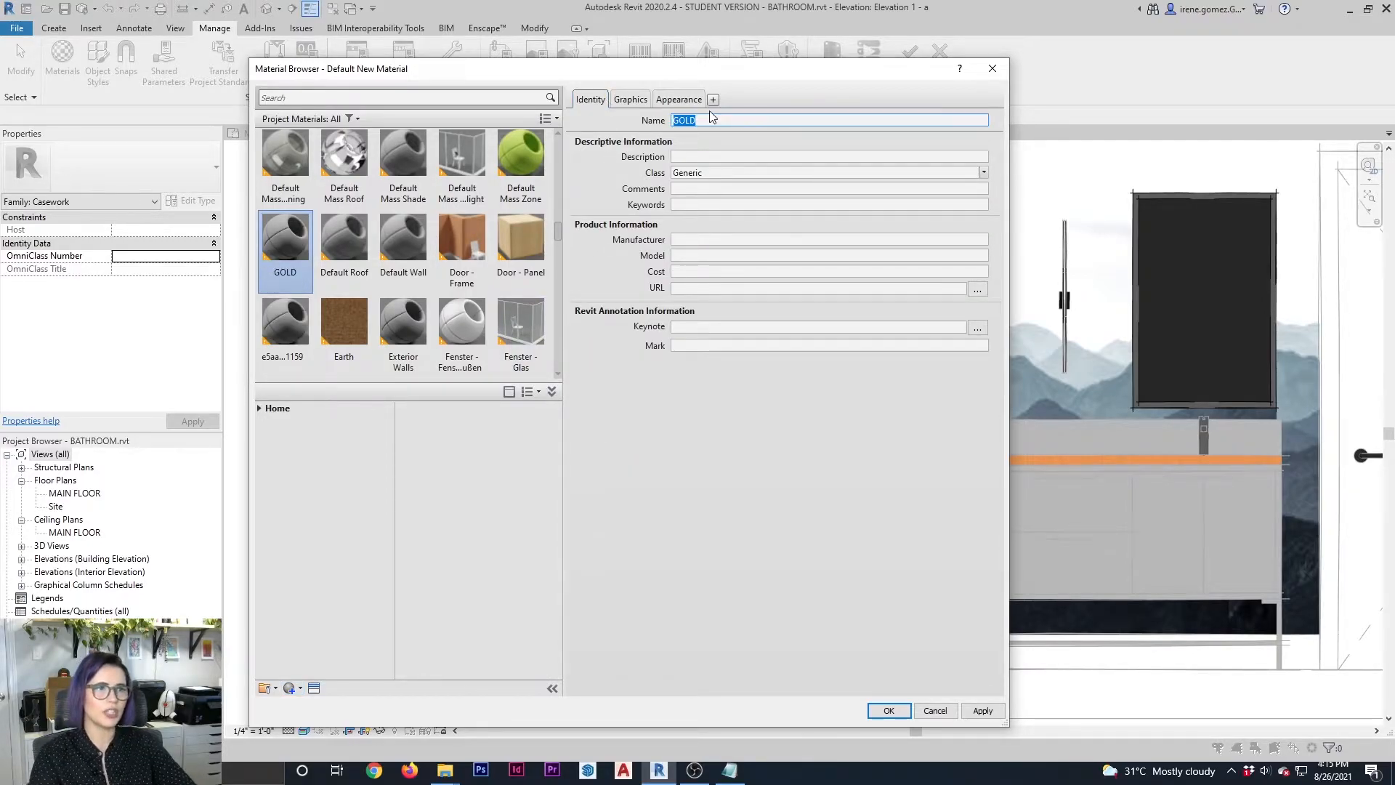
# Assign the brushed gold image illust8 - Copy.jpg to the GOLD material's generic appearance
pyautogui.click(683, 103)
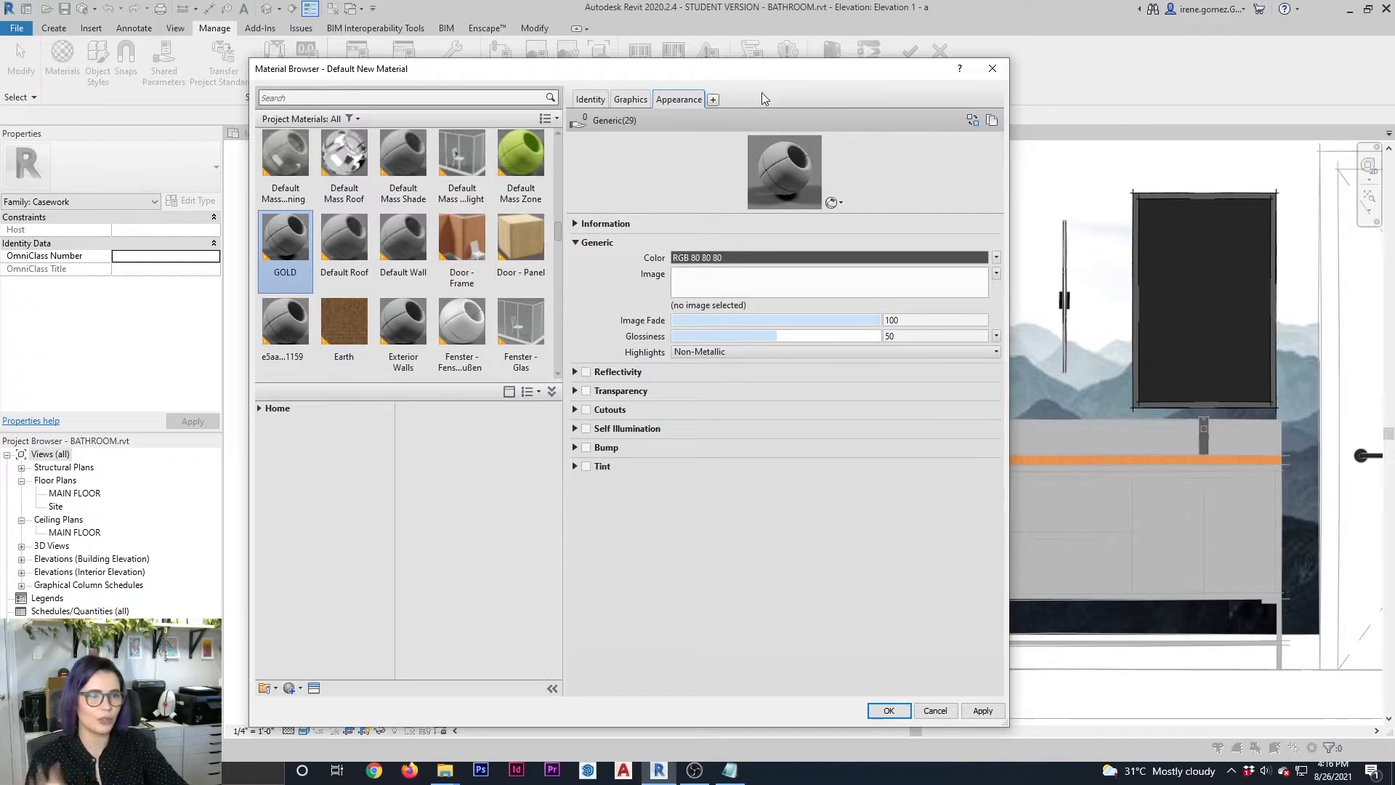
pyautogui.click(735, 281)
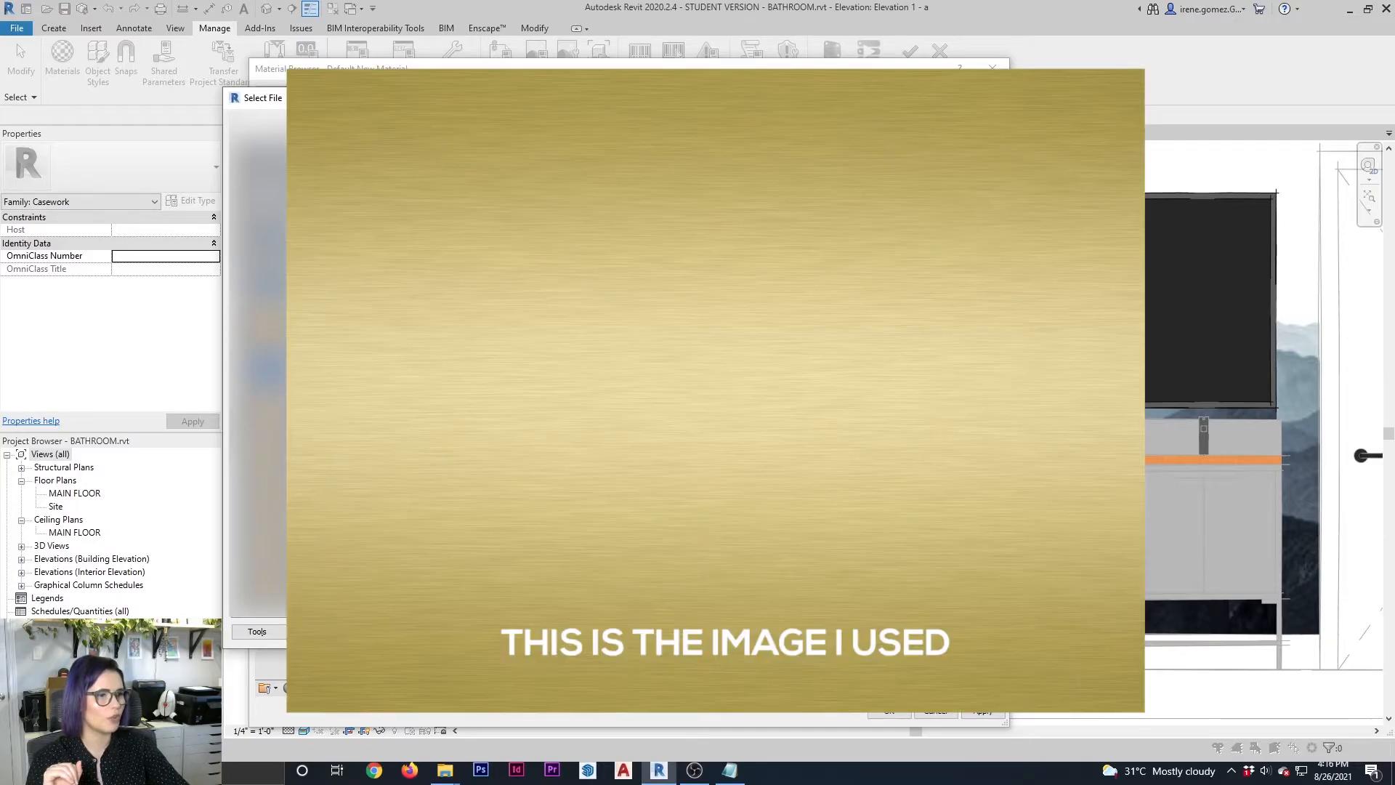
pyautogui.doubleClick(885, 583)
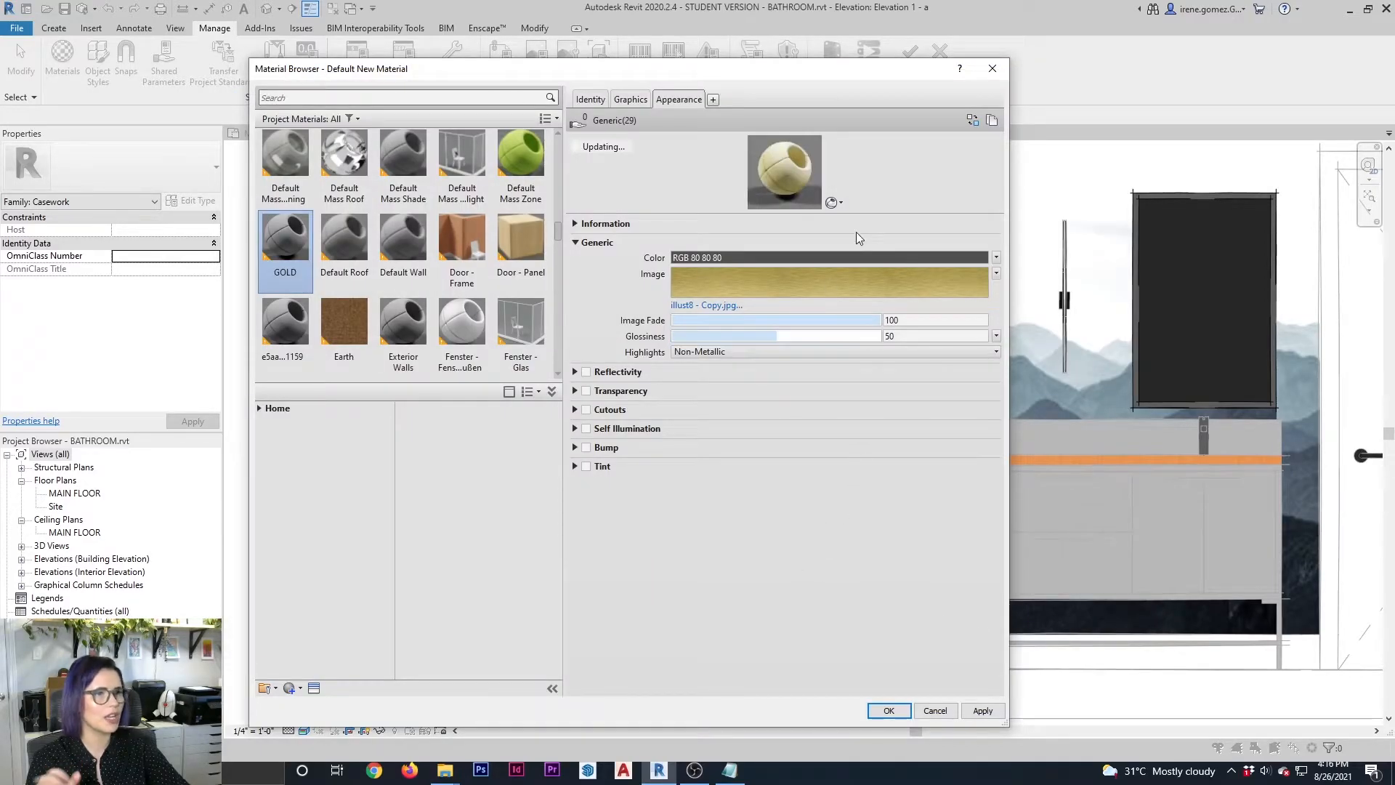
# Enlarge the GOLD material's appearance preview, switch its scene to Cube, and save the material
pyautogui.moveTo(866, 212); pyautogui.dragTo(903, 426)
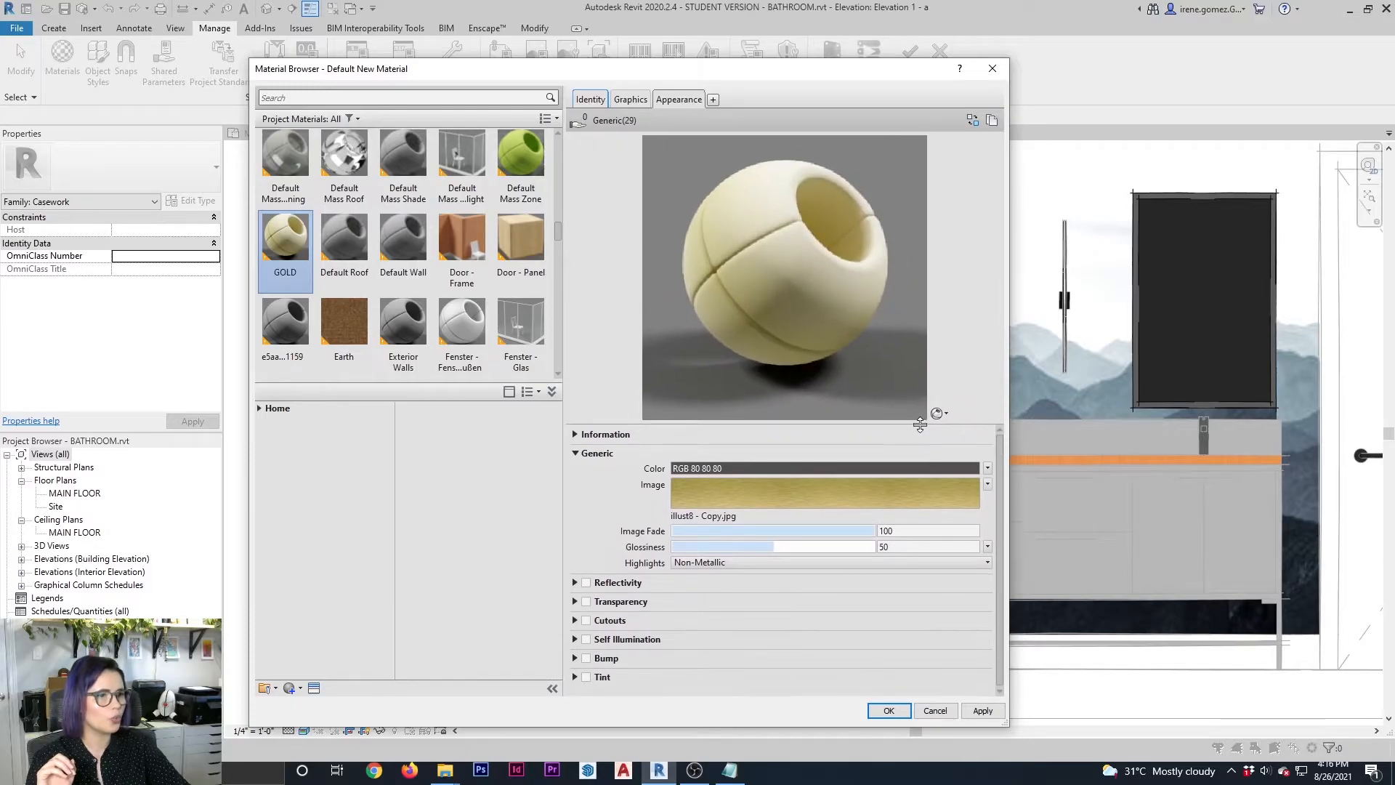
pyautogui.click(939, 413)
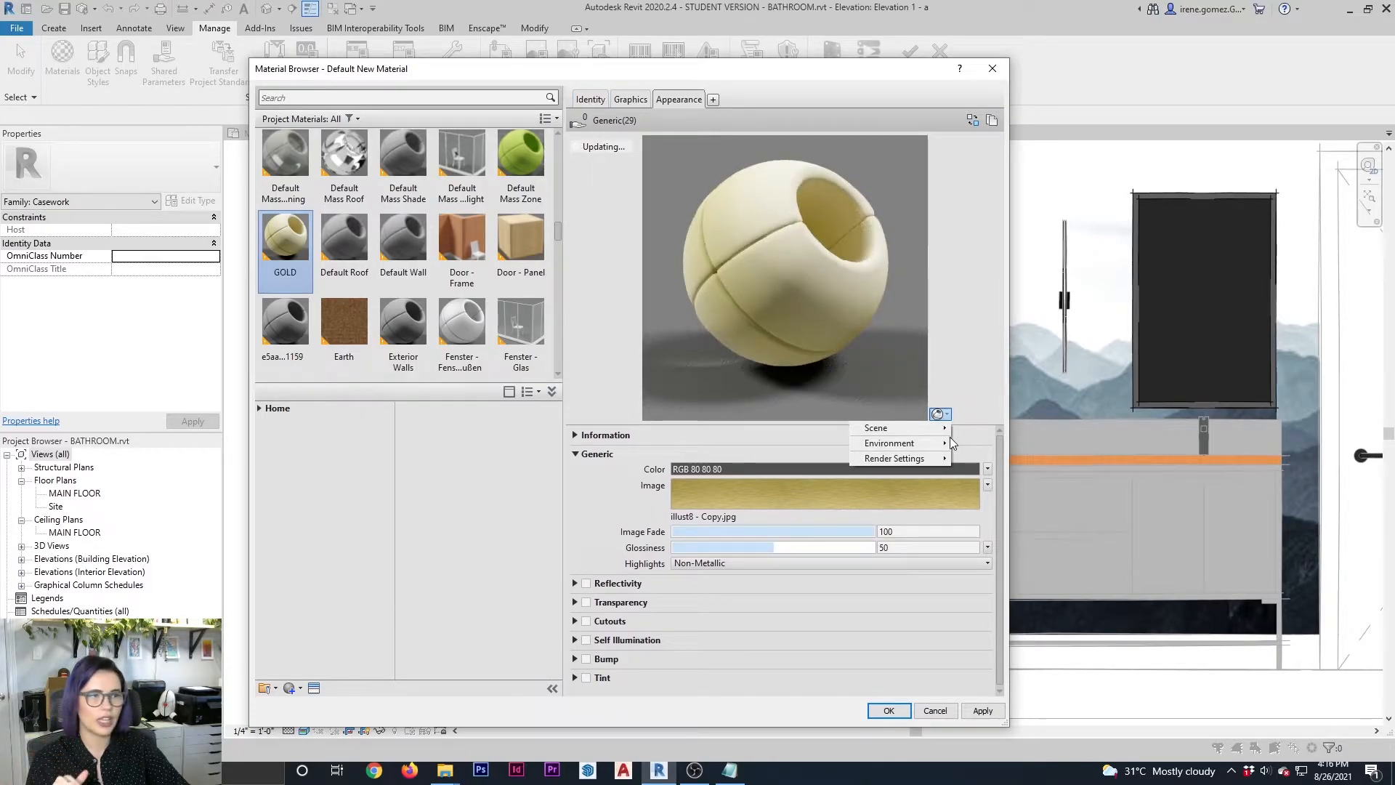
pyautogui.moveTo(943, 429)
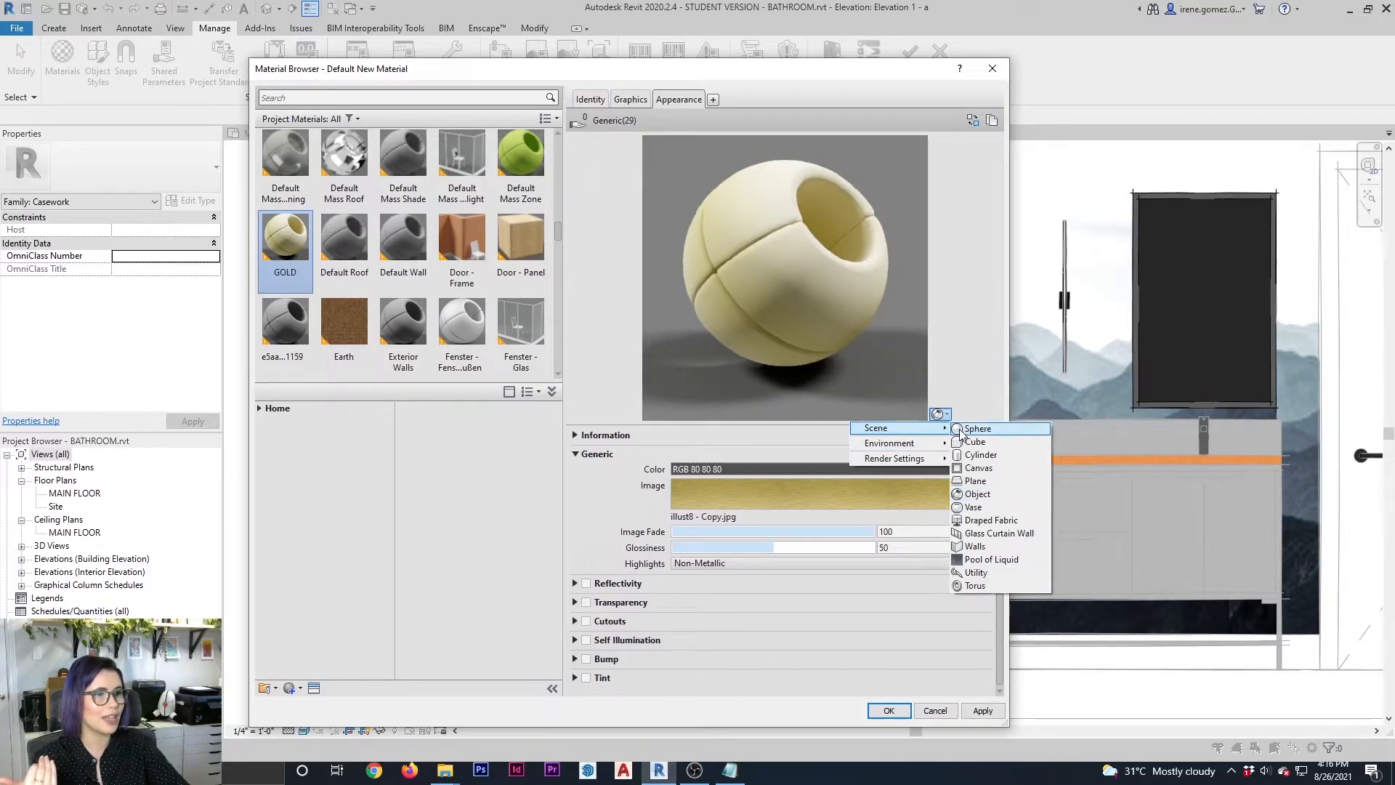
pyautogui.click(997, 445)
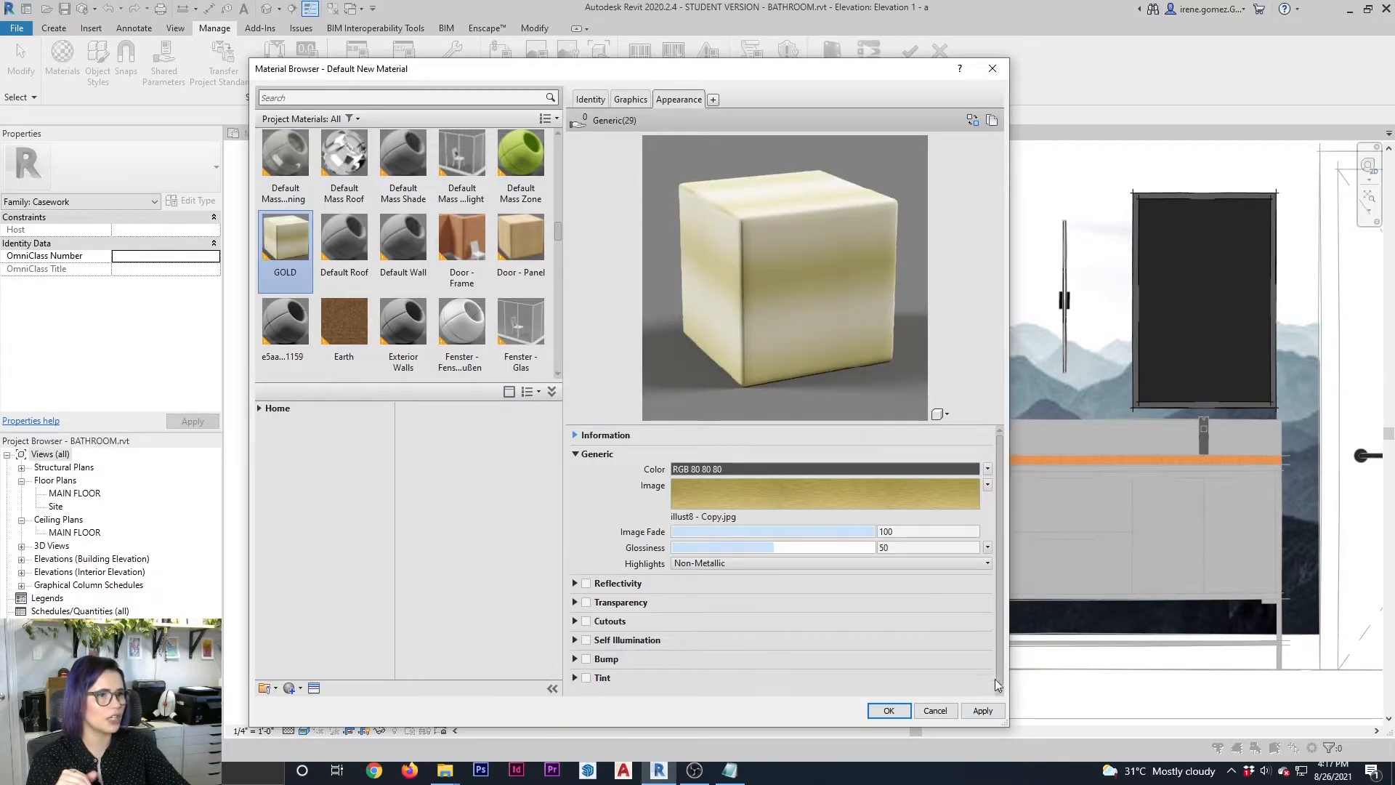
pyautogui.click(979, 711)
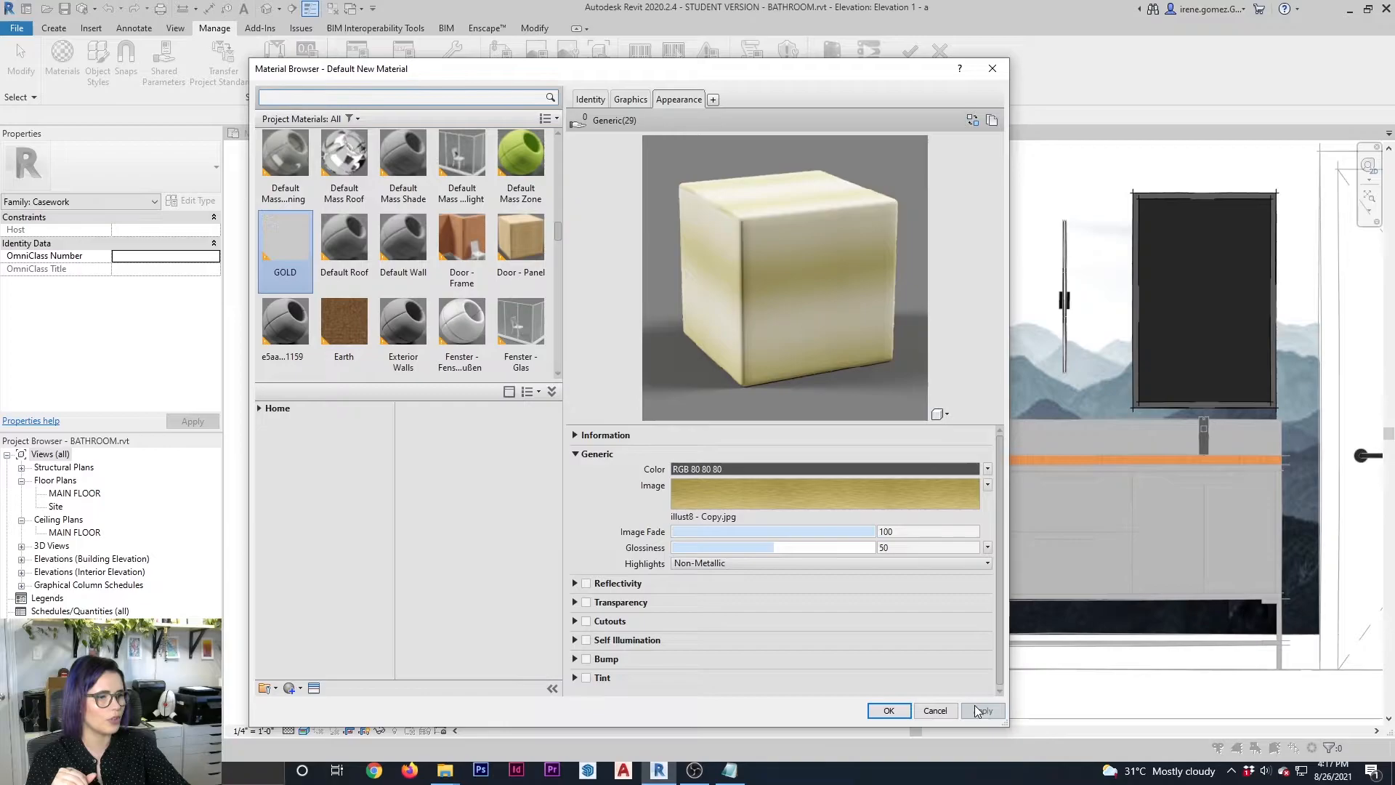
pyautogui.click(889, 711)
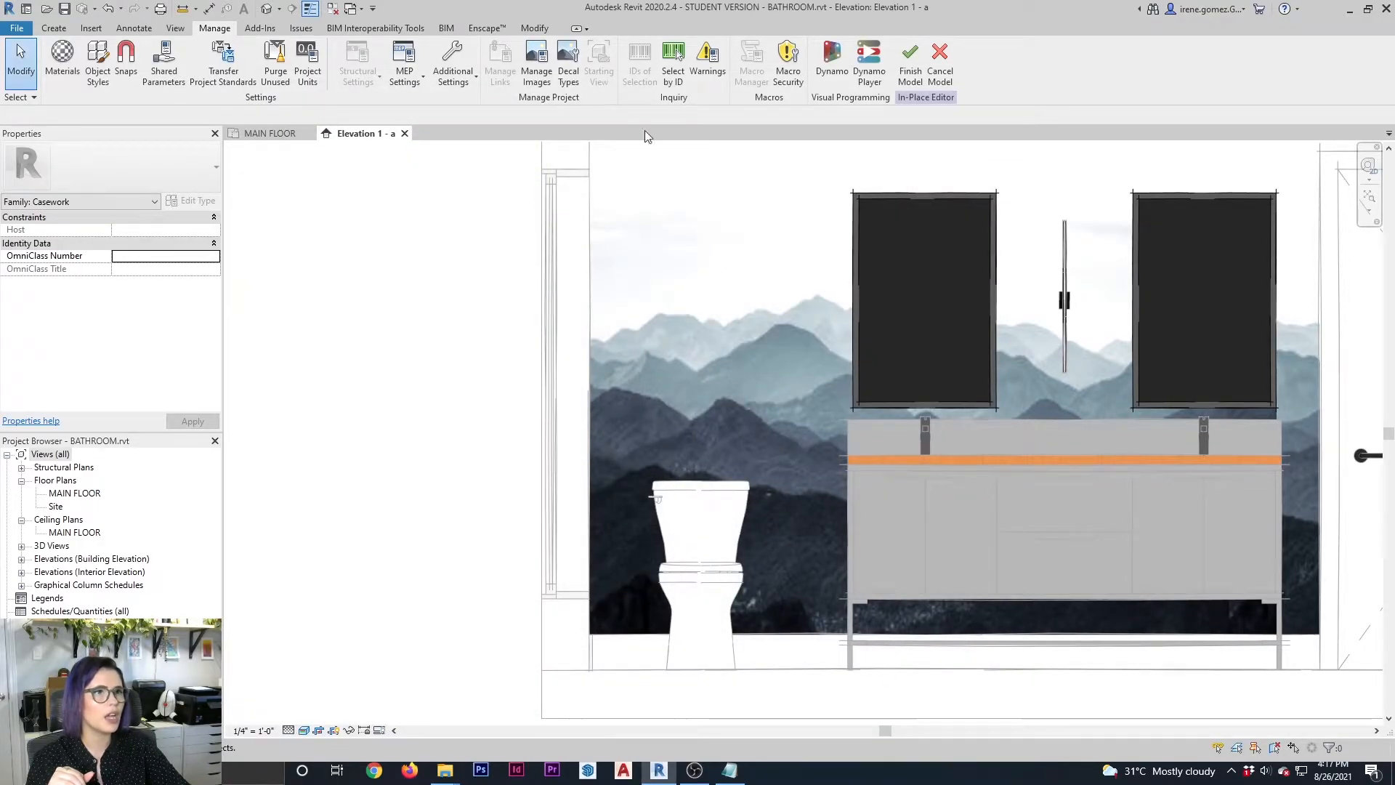
# Paint the frames of both mirrors with the GOLD material
pyautogui.click(535, 27)
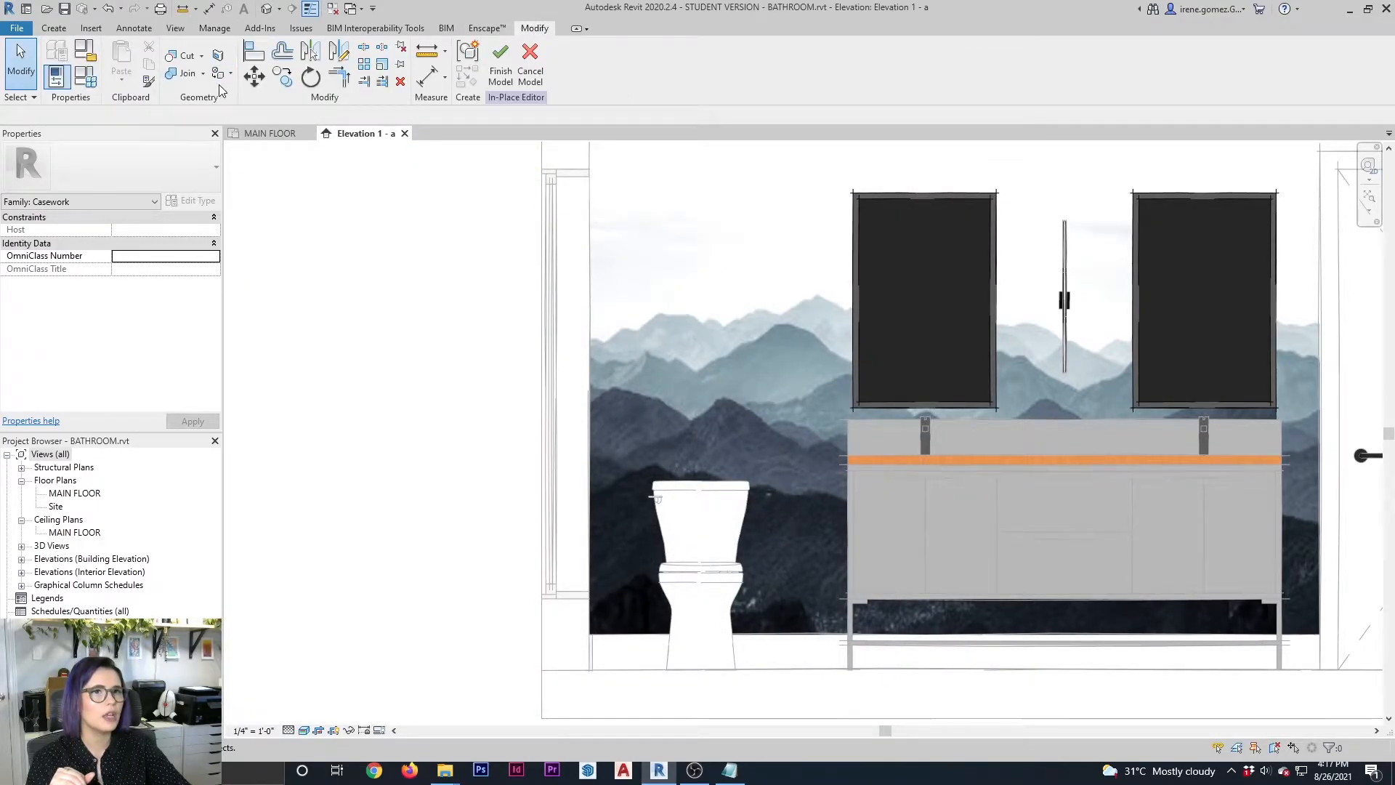
pyautogui.press('p')
pyautogui.press('t')
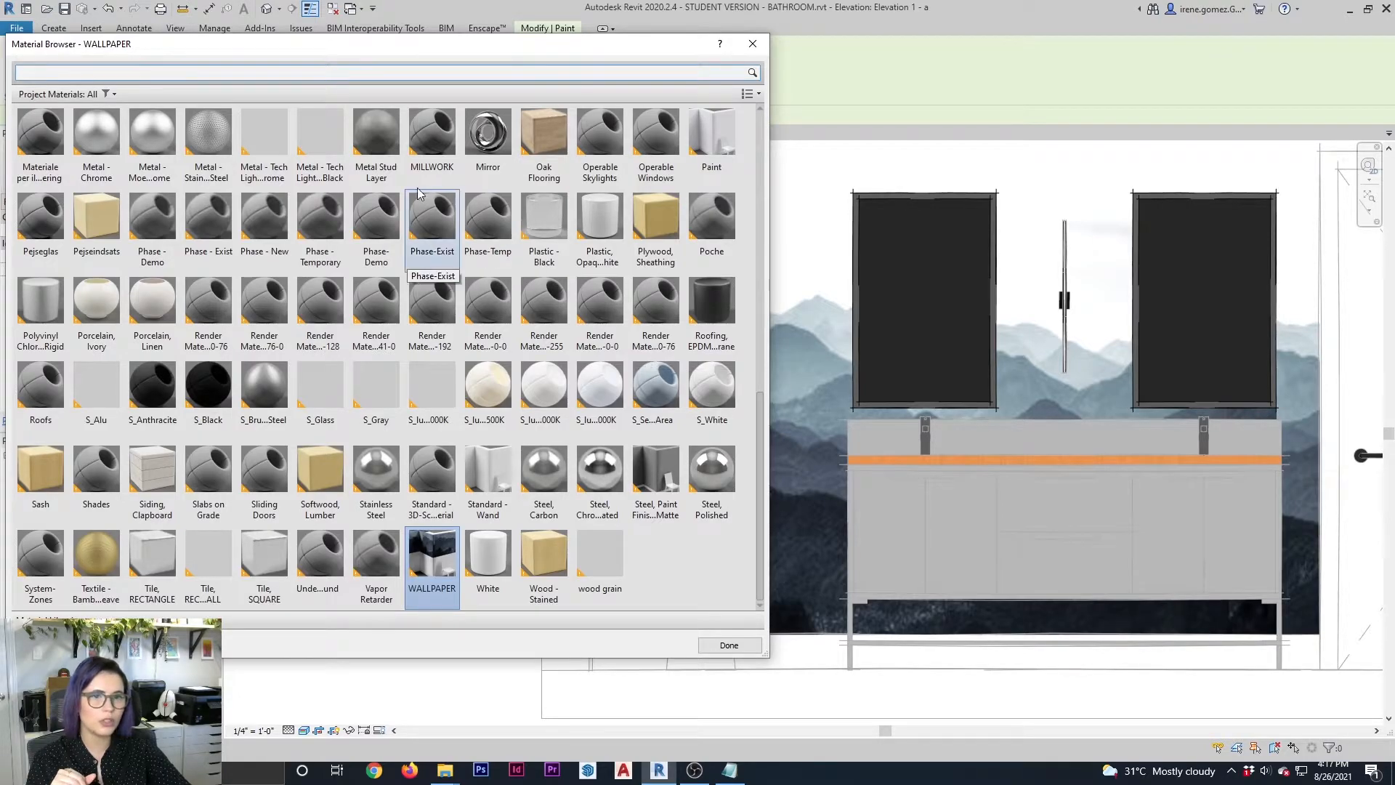
pyautogui.scroll(1, 234, 80)
pyautogui.click(234, 72)
pyautogui.write('GOLD')
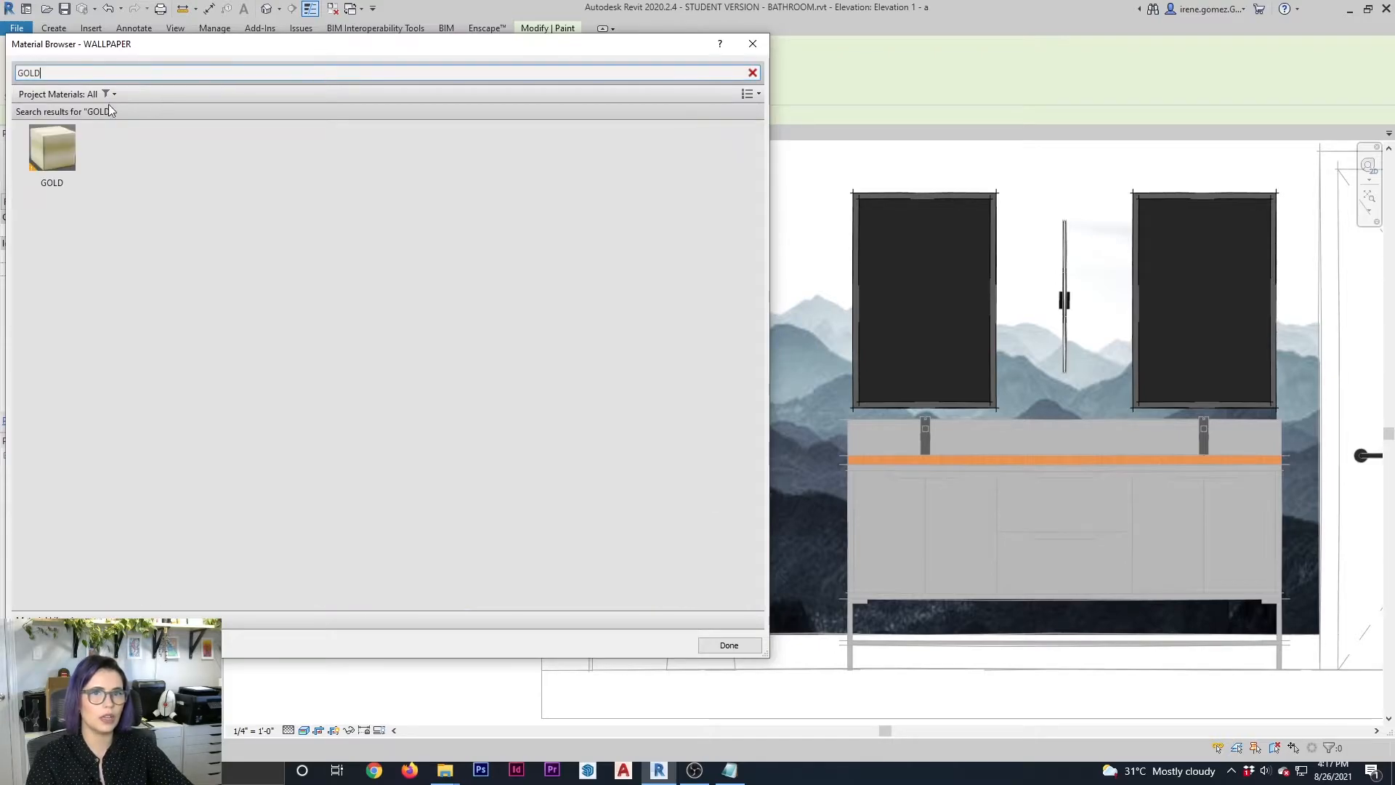
pyautogui.click(52, 151)
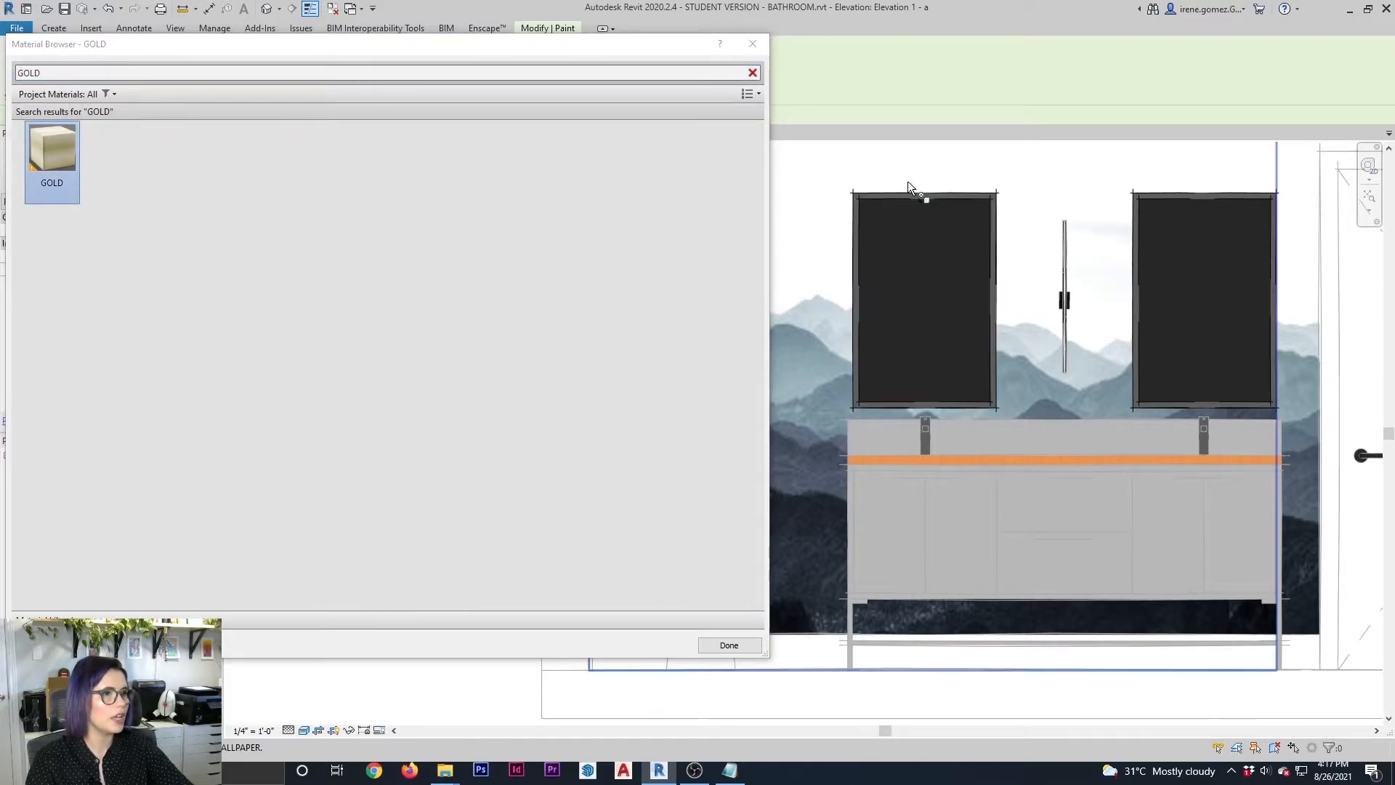
pyautogui.click(884, 190)
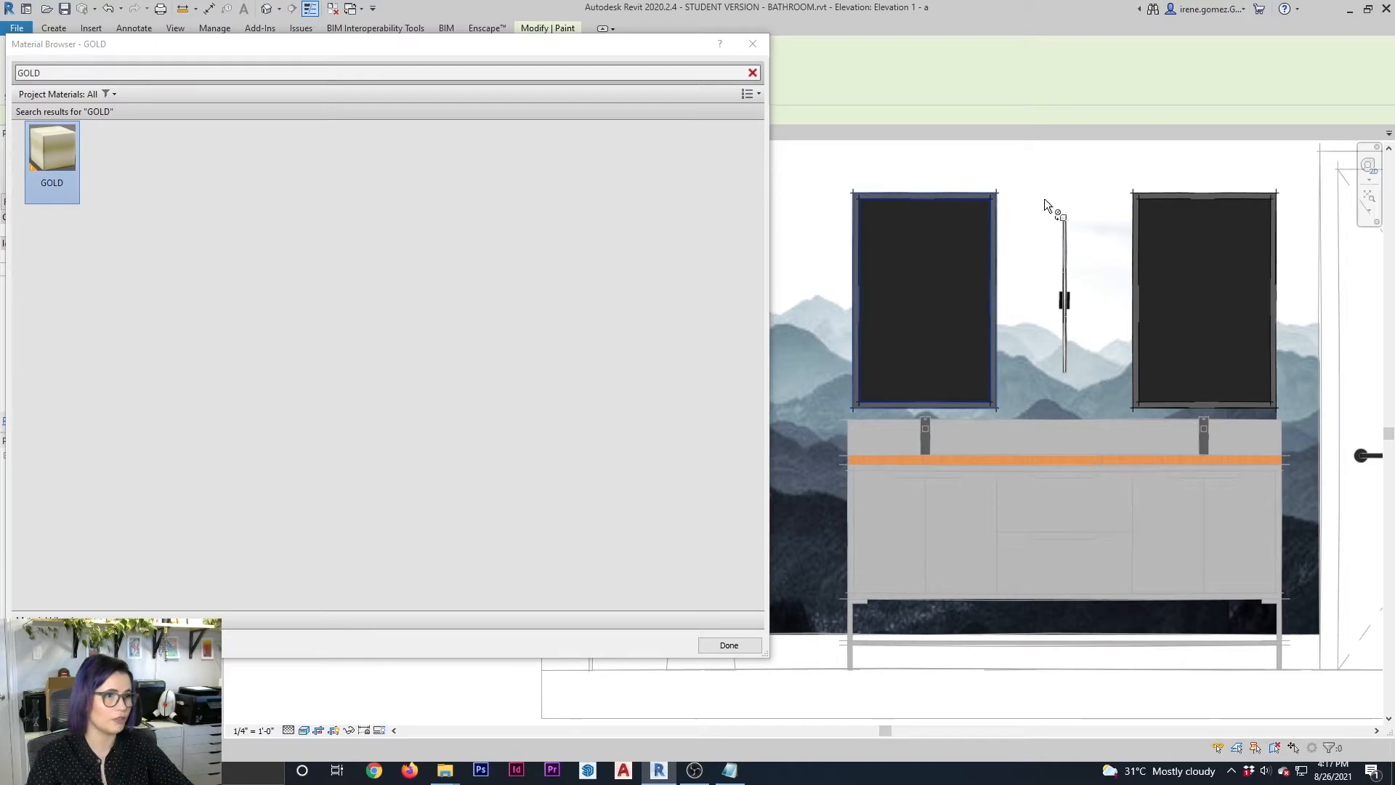
pyautogui.click(1190, 191)
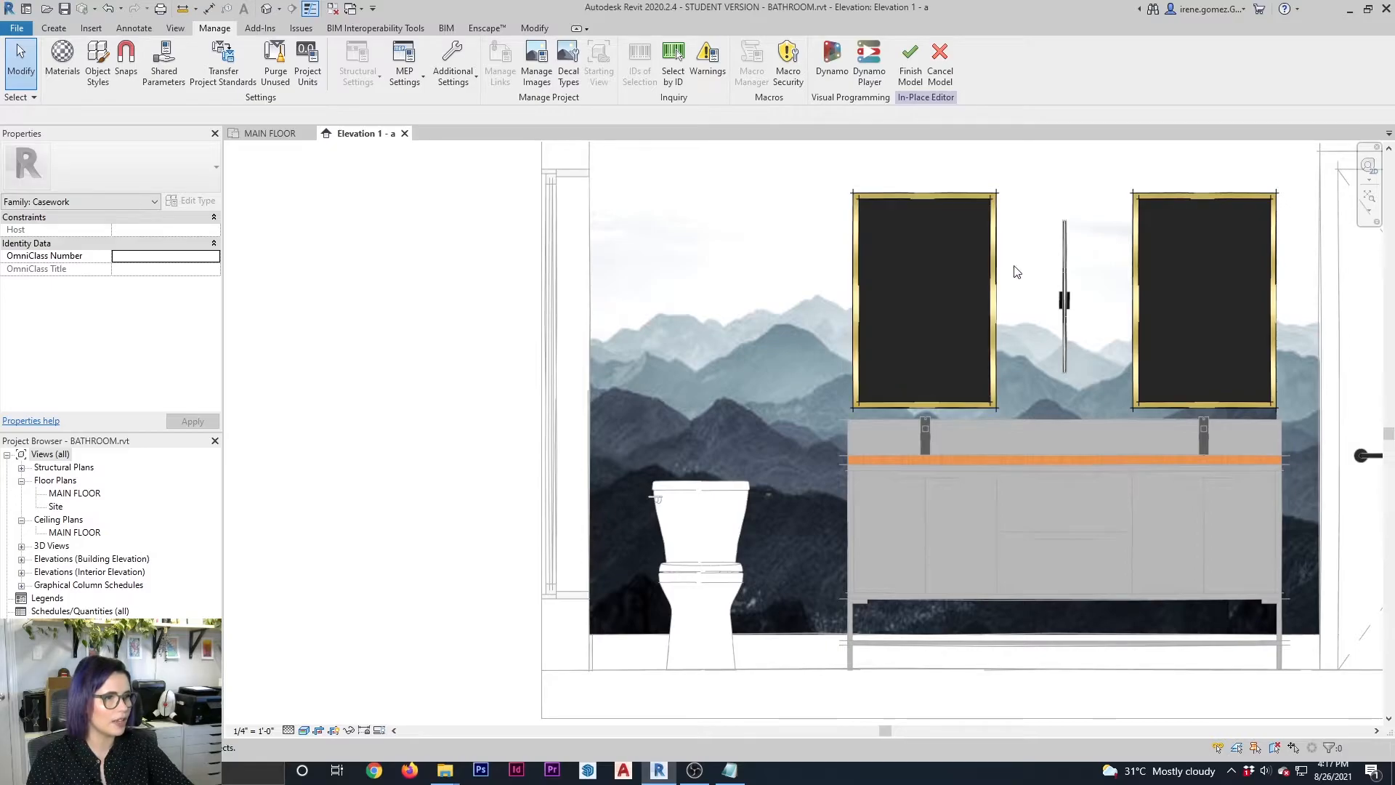
# Set the GOLD image's sample size to 30" in width and height, and apply it to the material
pyautogui.click(62, 61)
pyautogui.moveTo(588, 71); pyautogui.dragTo(375, 59)
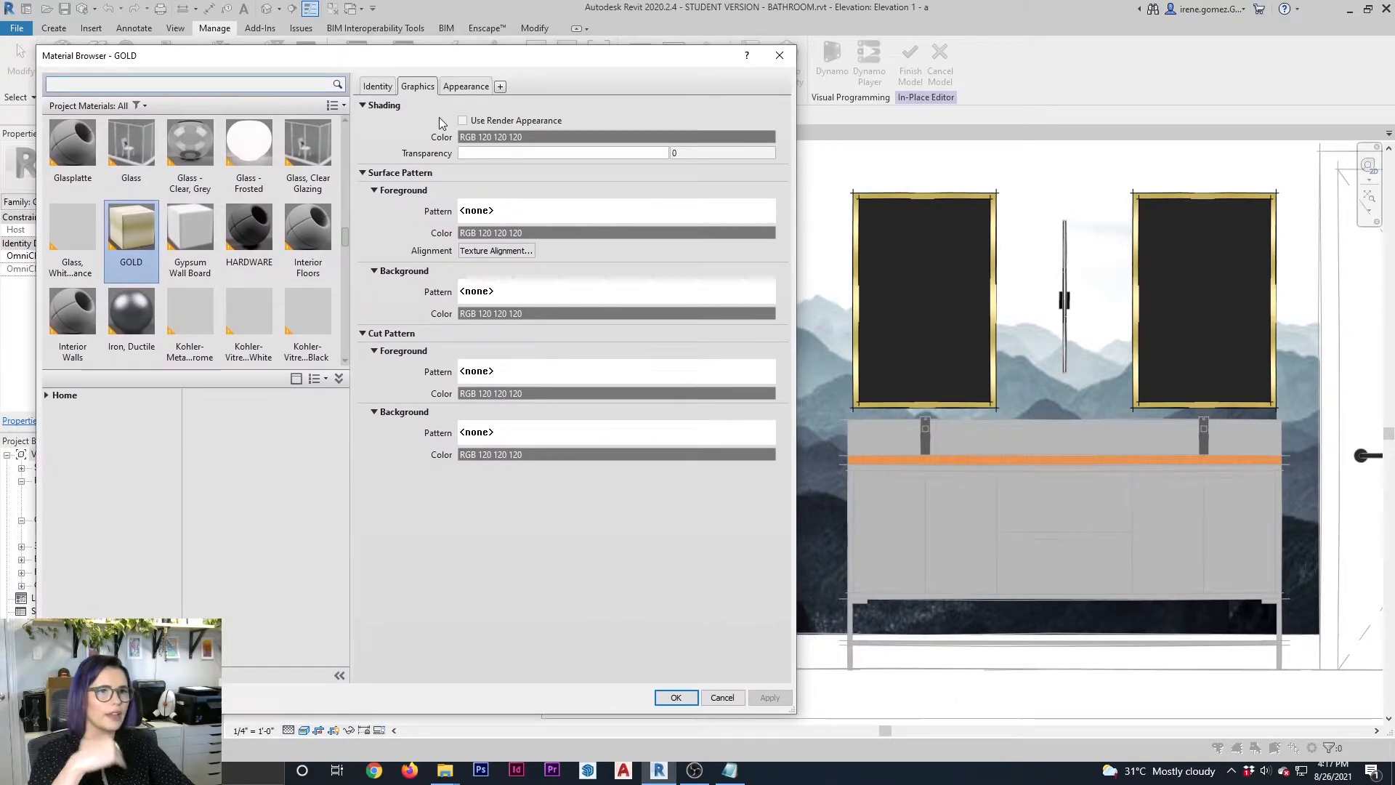
pyautogui.click(468, 87)
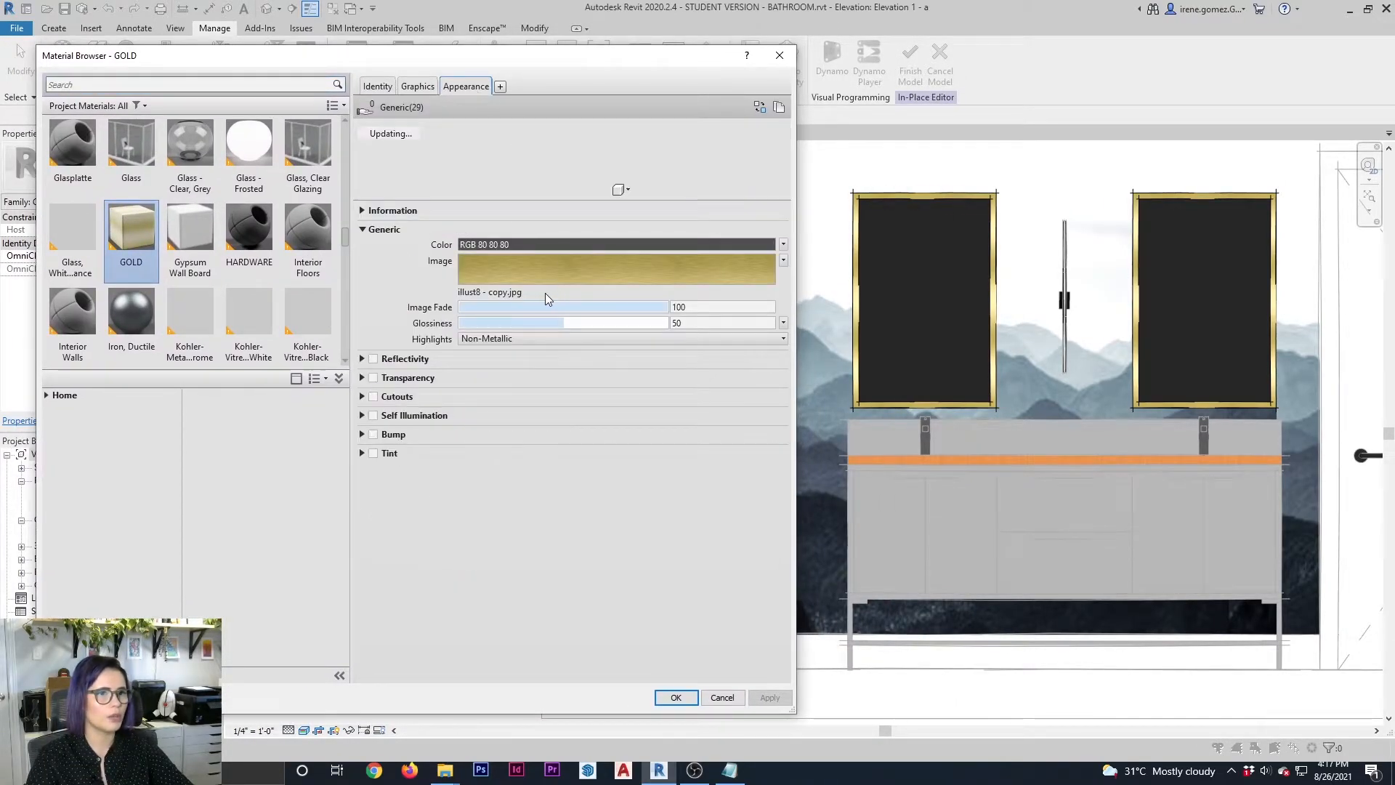
pyautogui.click(526, 273)
pyautogui.click(521, 413)
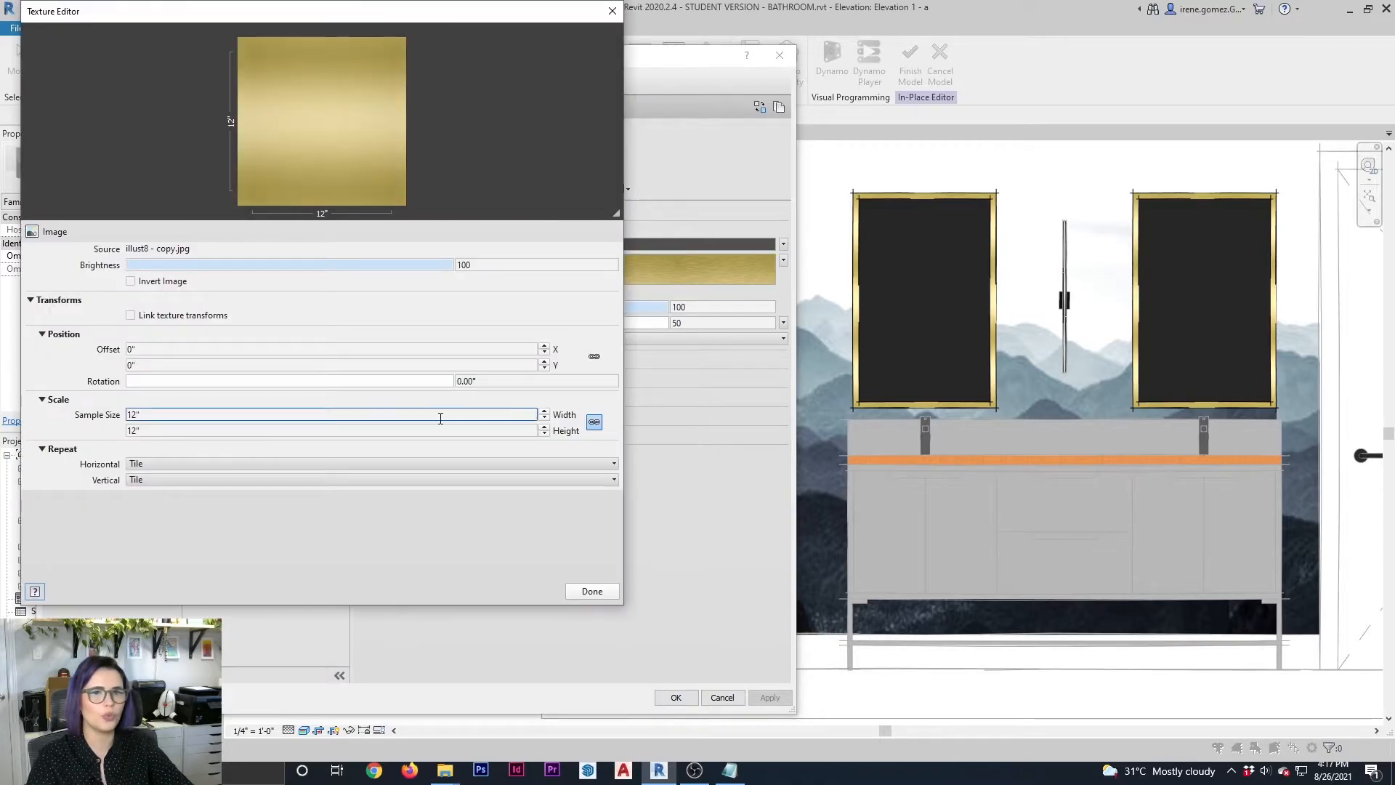
pyautogui.doubleClick(222, 415)
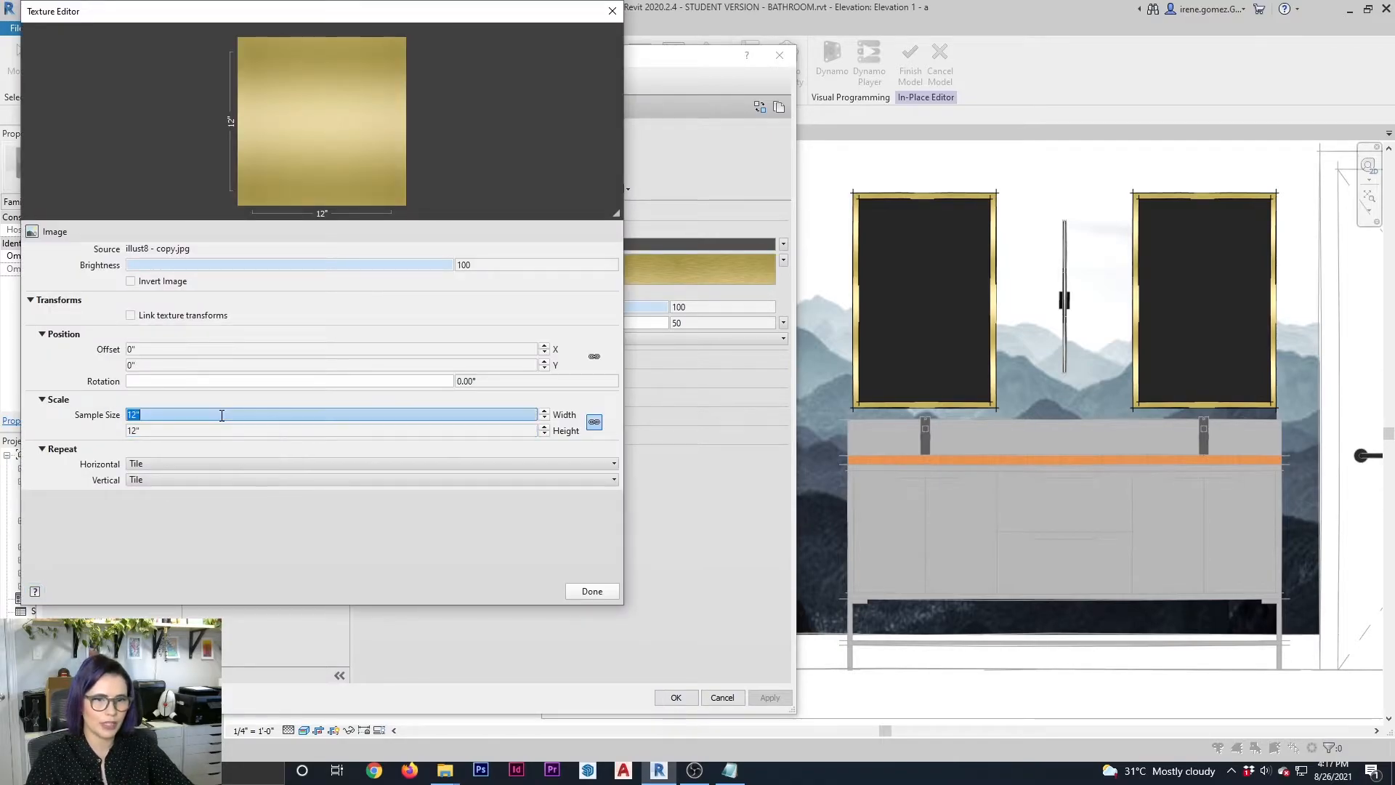
pyautogui.write('30')
pyautogui.press('Tab')
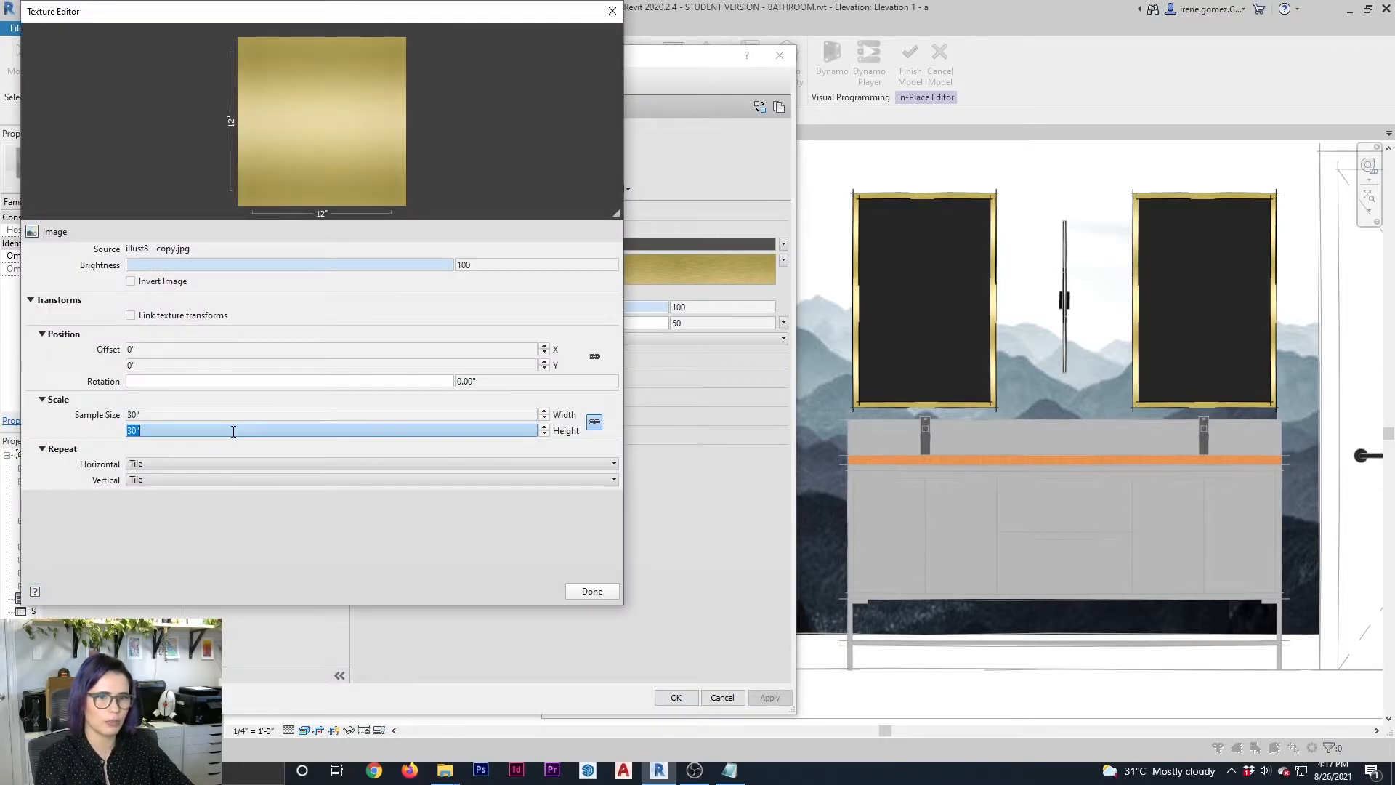
pyautogui.click(593, 590)
pyautogui.click(772, 699)
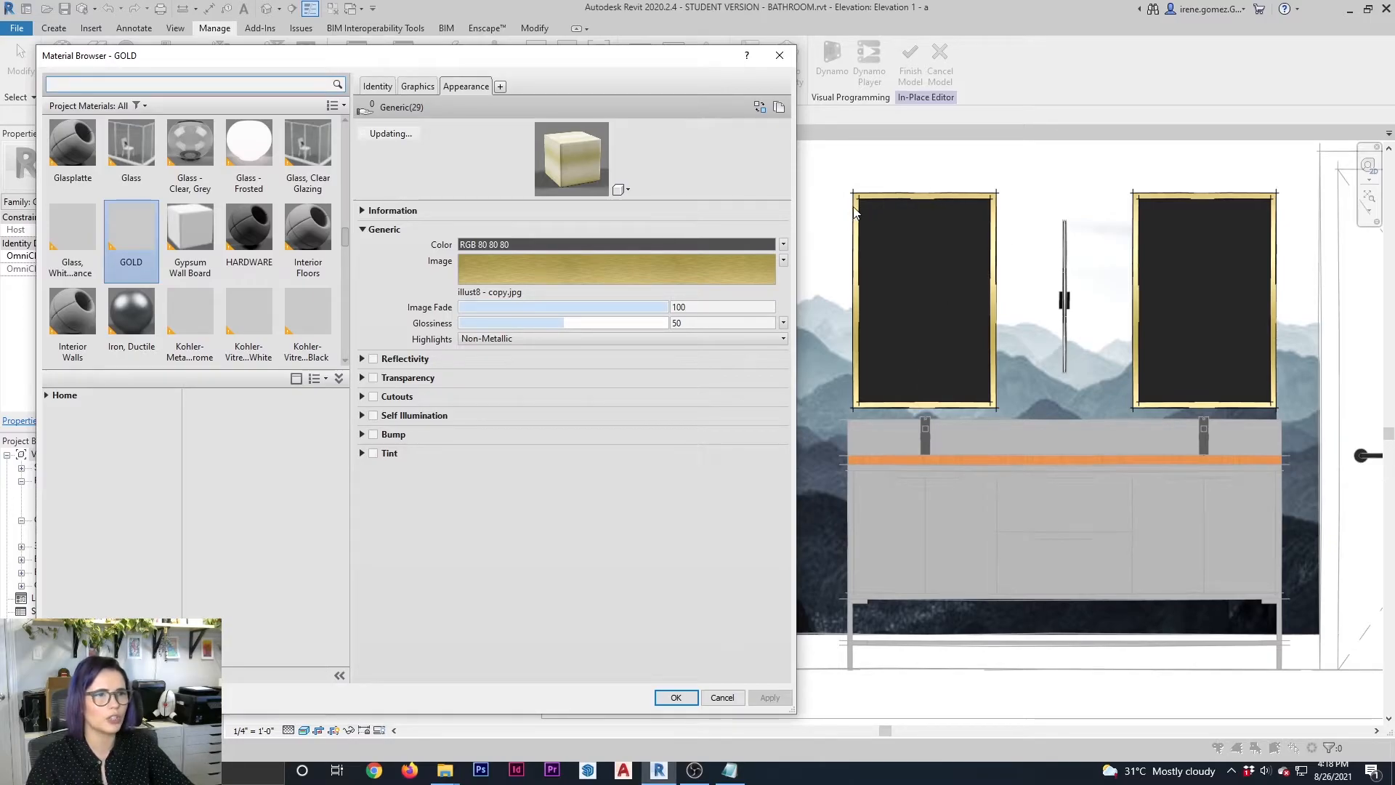
# Set the GOLD image's Y offset to 6" and apply it to the material
pyautogui.click(571, 280)
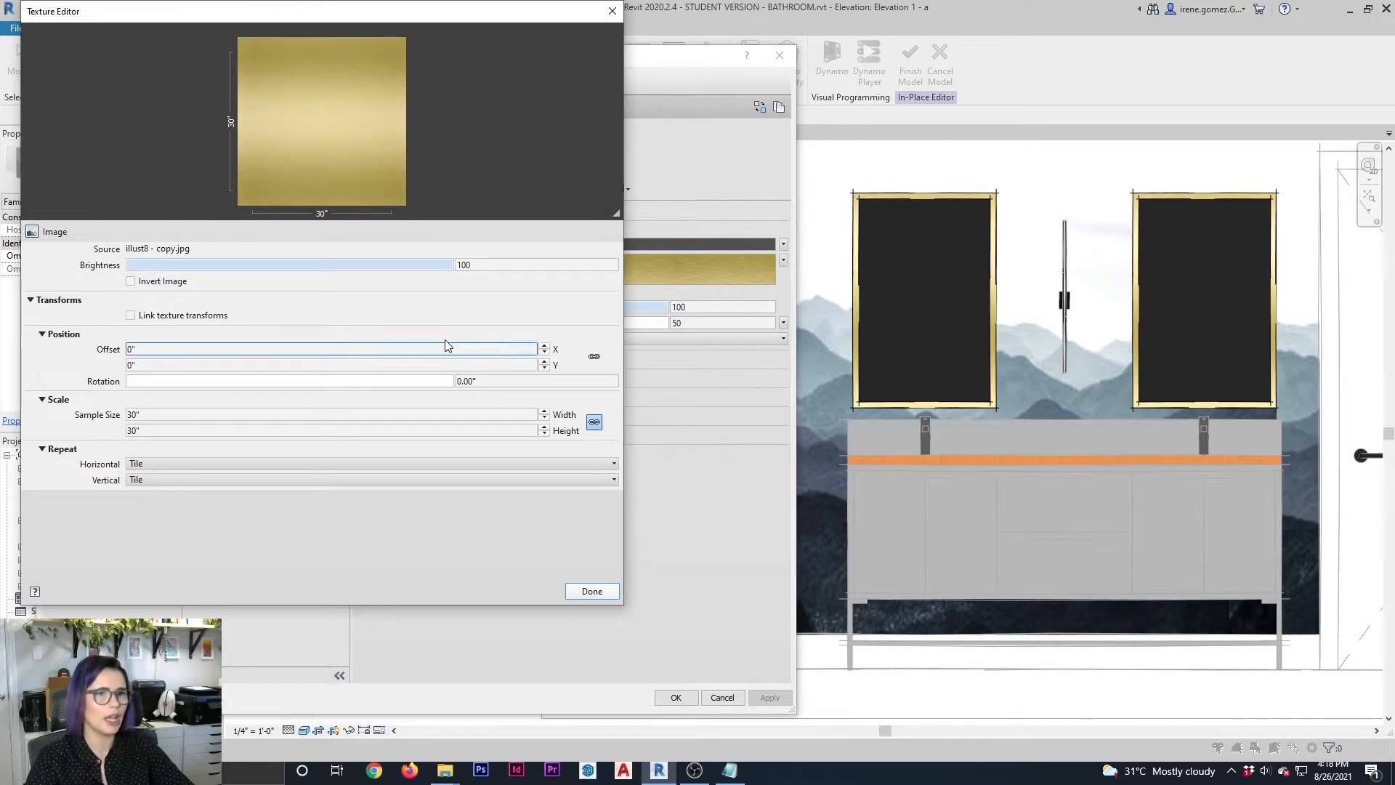
pyautogui.click(217, 364)
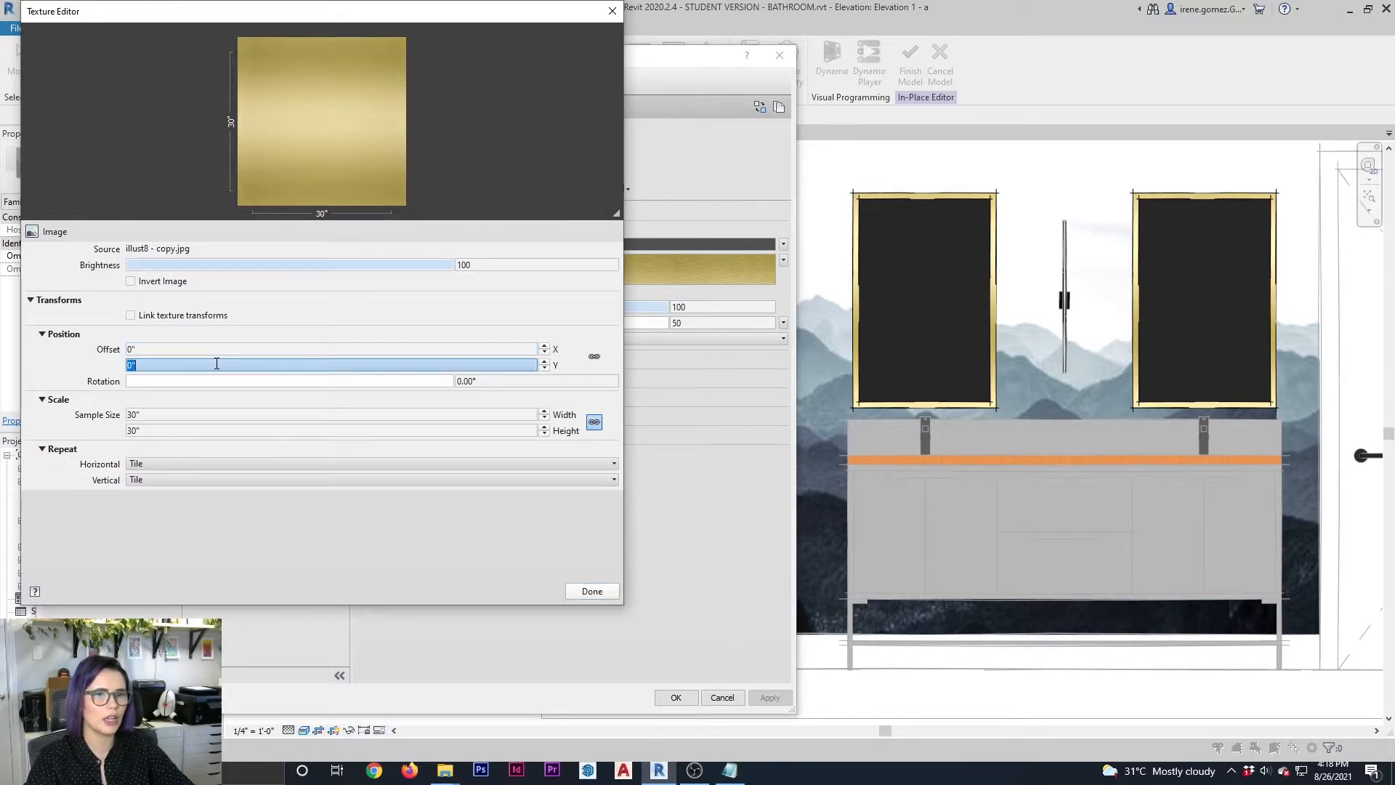
pyautogui.write('6')
pyautogui.press('Tab')
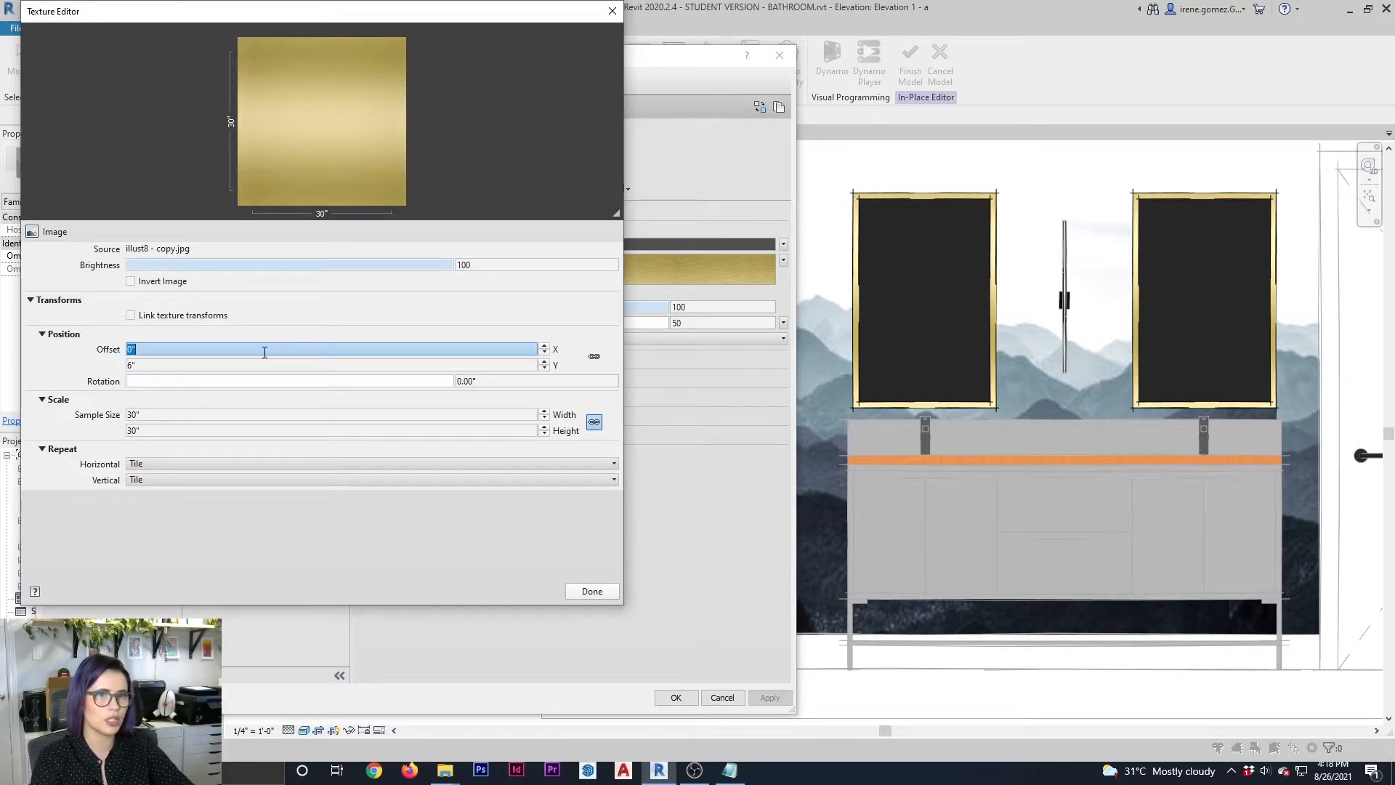
pyautogui.click(592, 591)
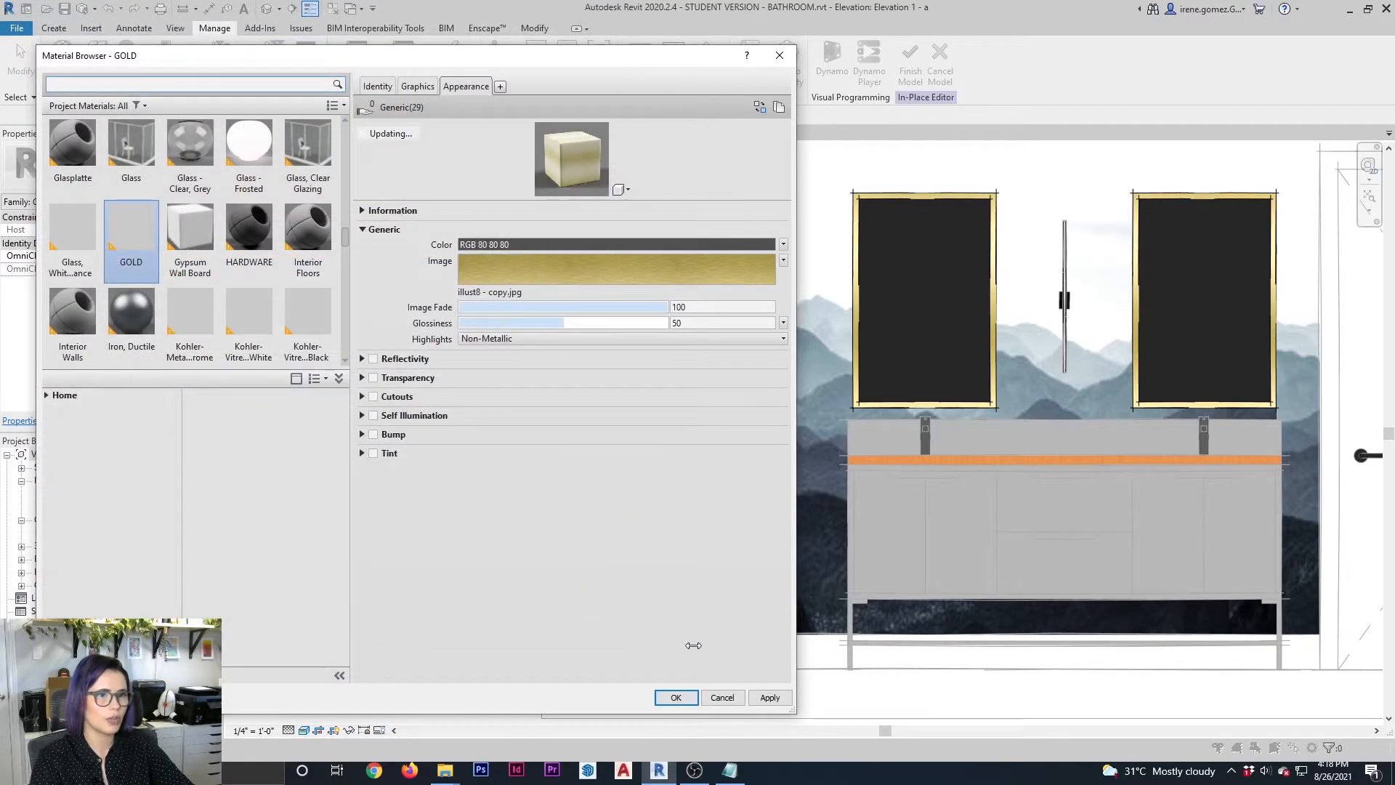
pyautogui.click(770, 698)
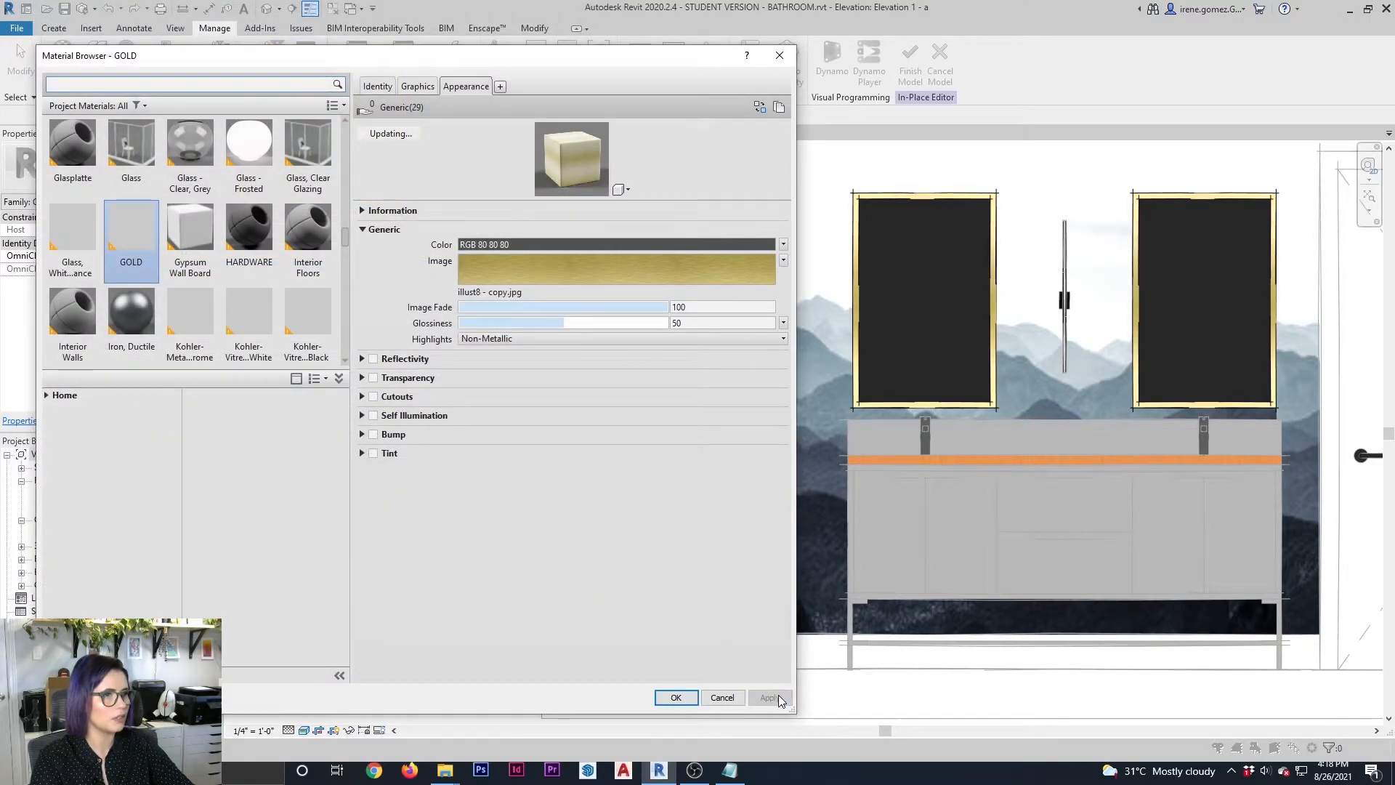
# Set the GOLD image's Y offset to 12", apply it, and save the material
pyautogui.click(545, 283)
pyautogui.click(157, 365)
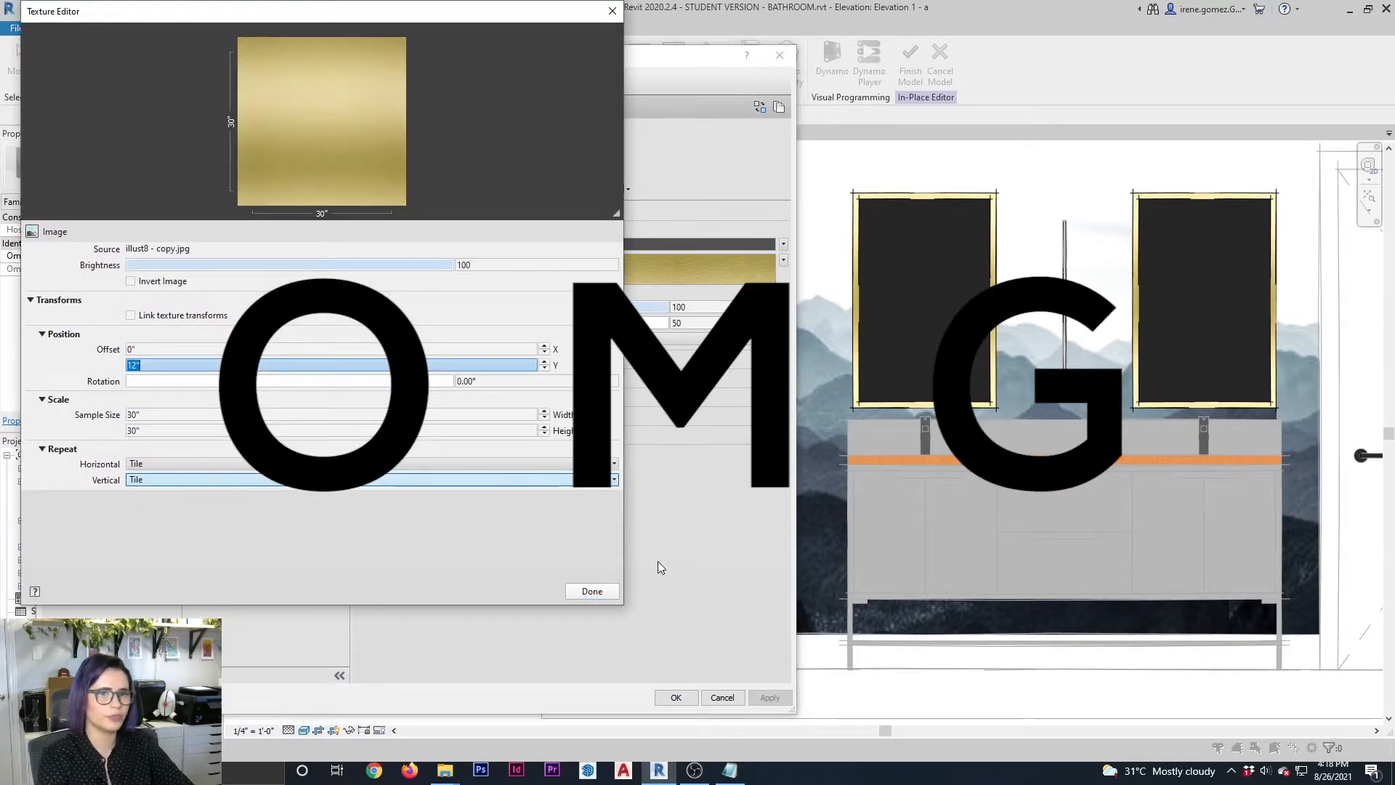
pyautogui.click(603, 591)
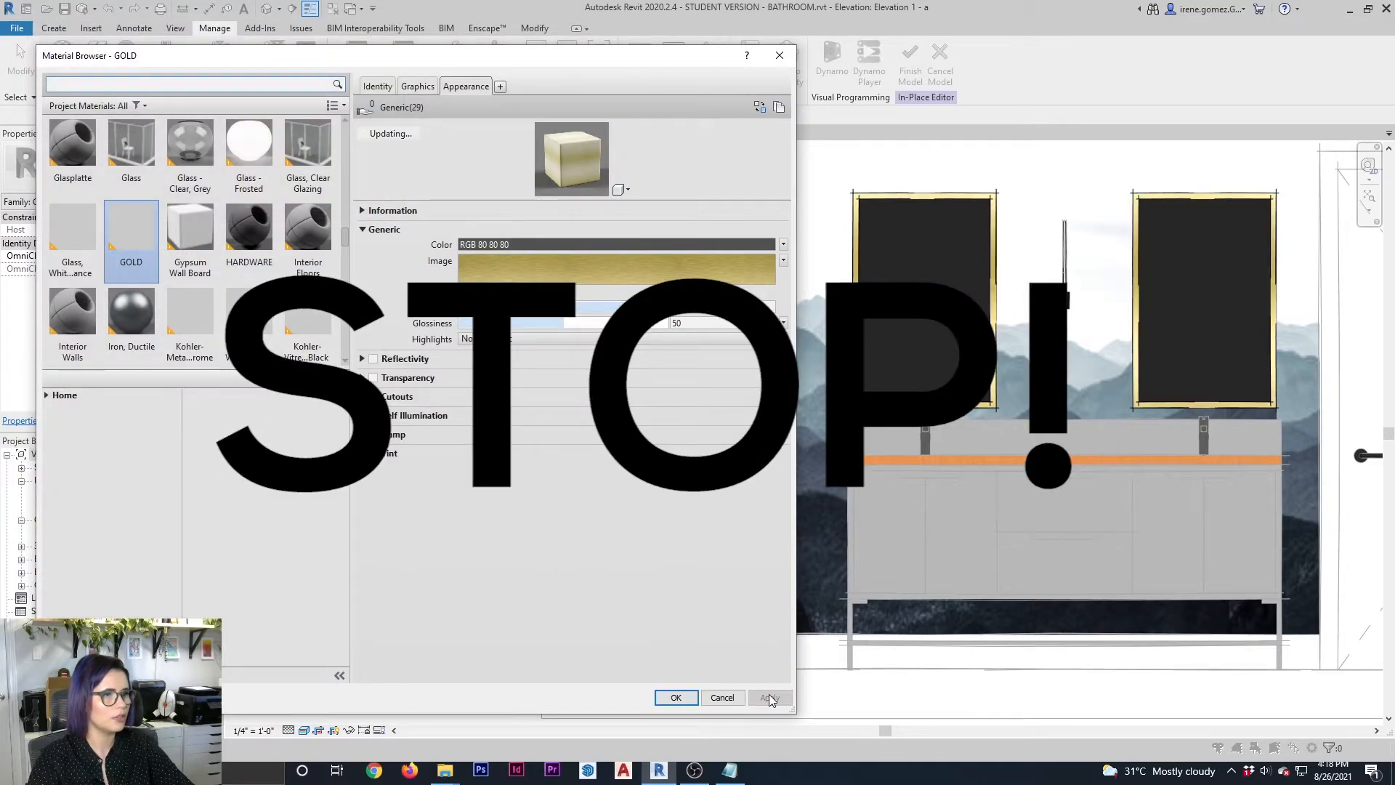
pyautogui.click(770, 698)
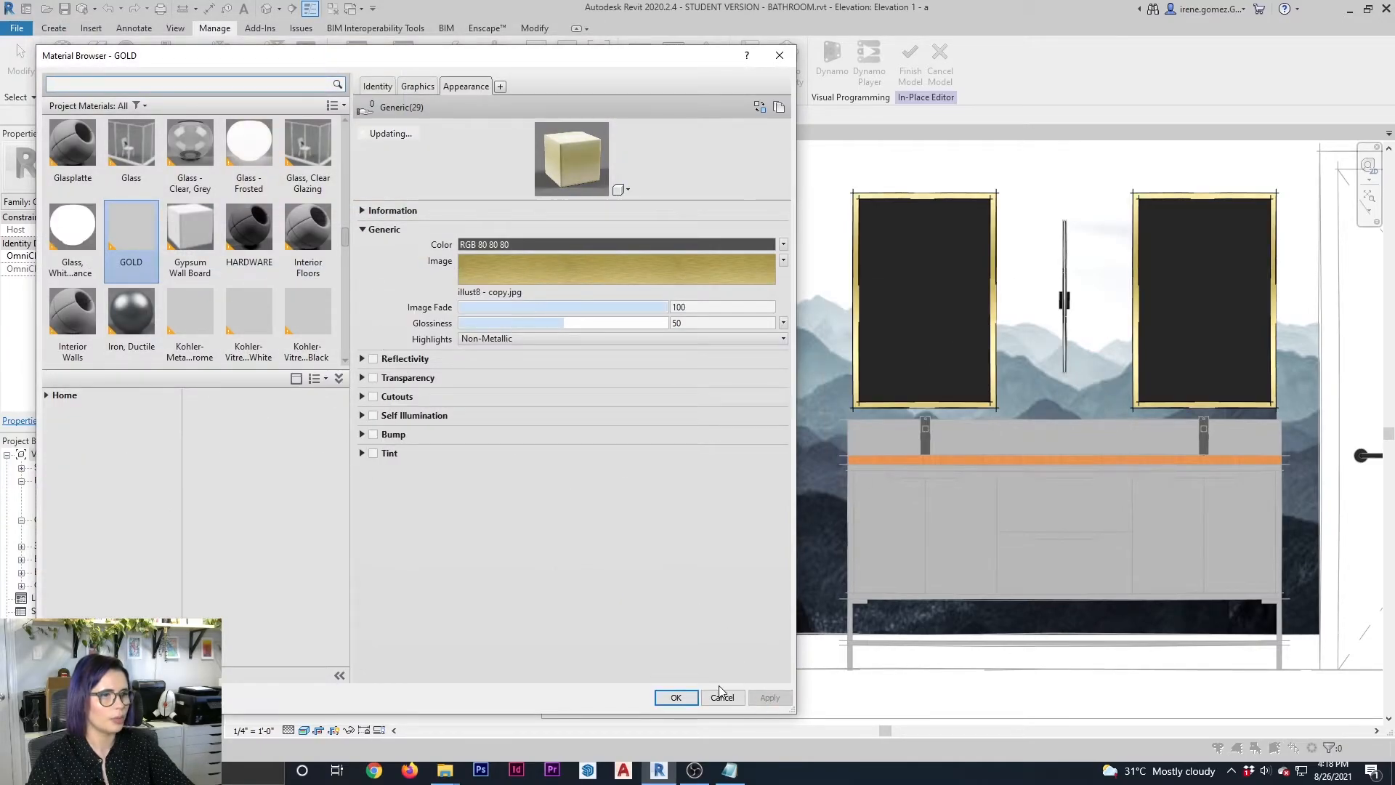
pyautogui.click(676, 698)
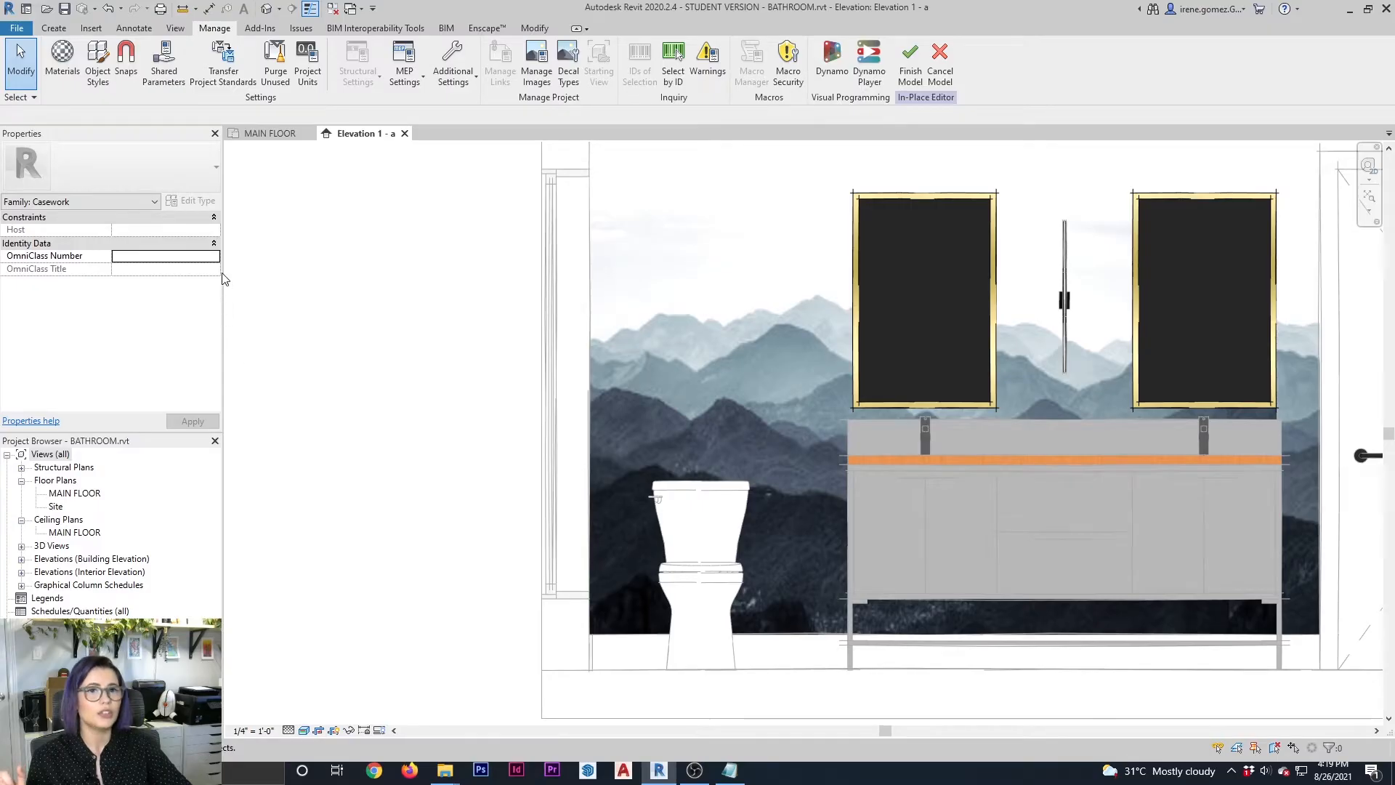
# Create a new material in the project and show its identity information
pyautogui.click(62, 65)
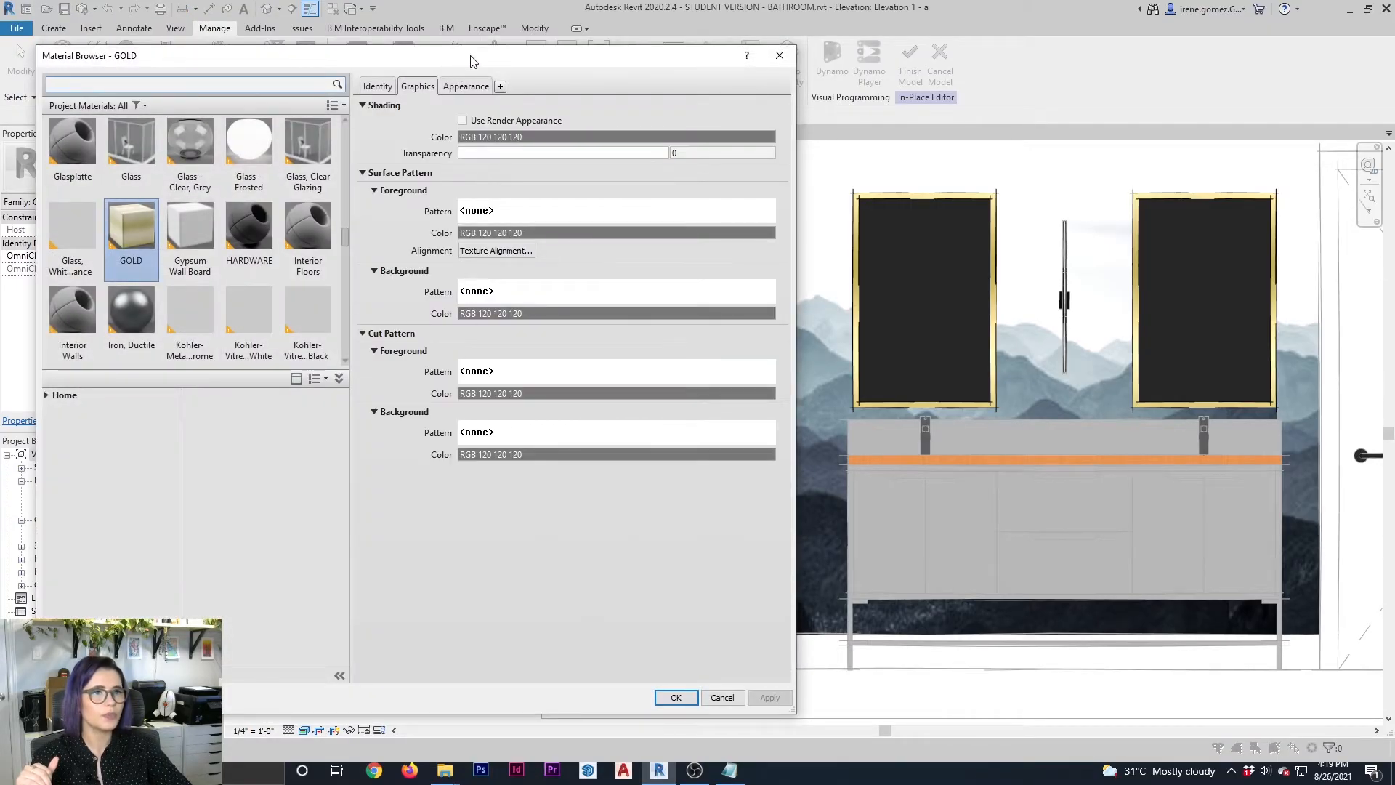
pyautogui.moveTo(473, 61); pyautogui.dragTo(739, 71)
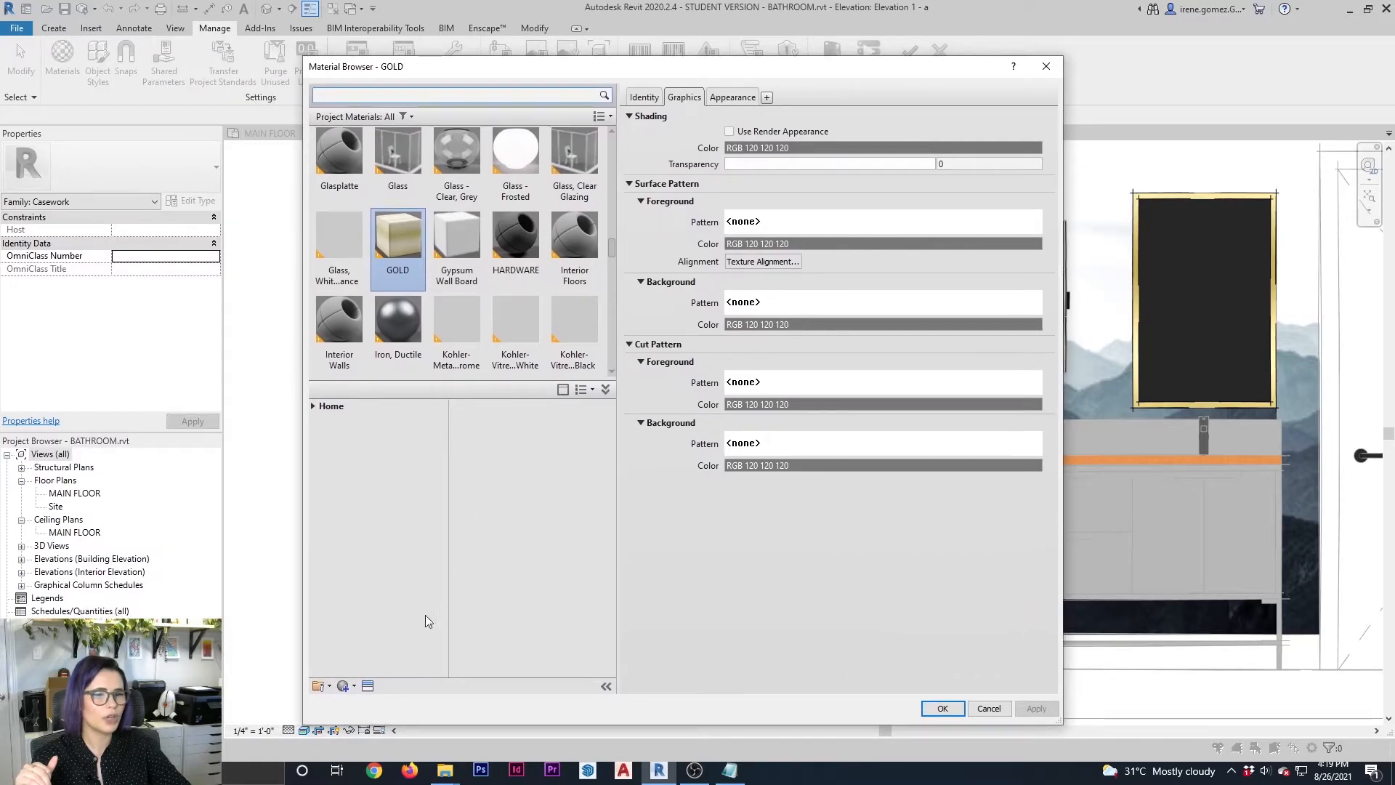
pyautogui.click(353, 686)
pyautogui.click(378, 703)
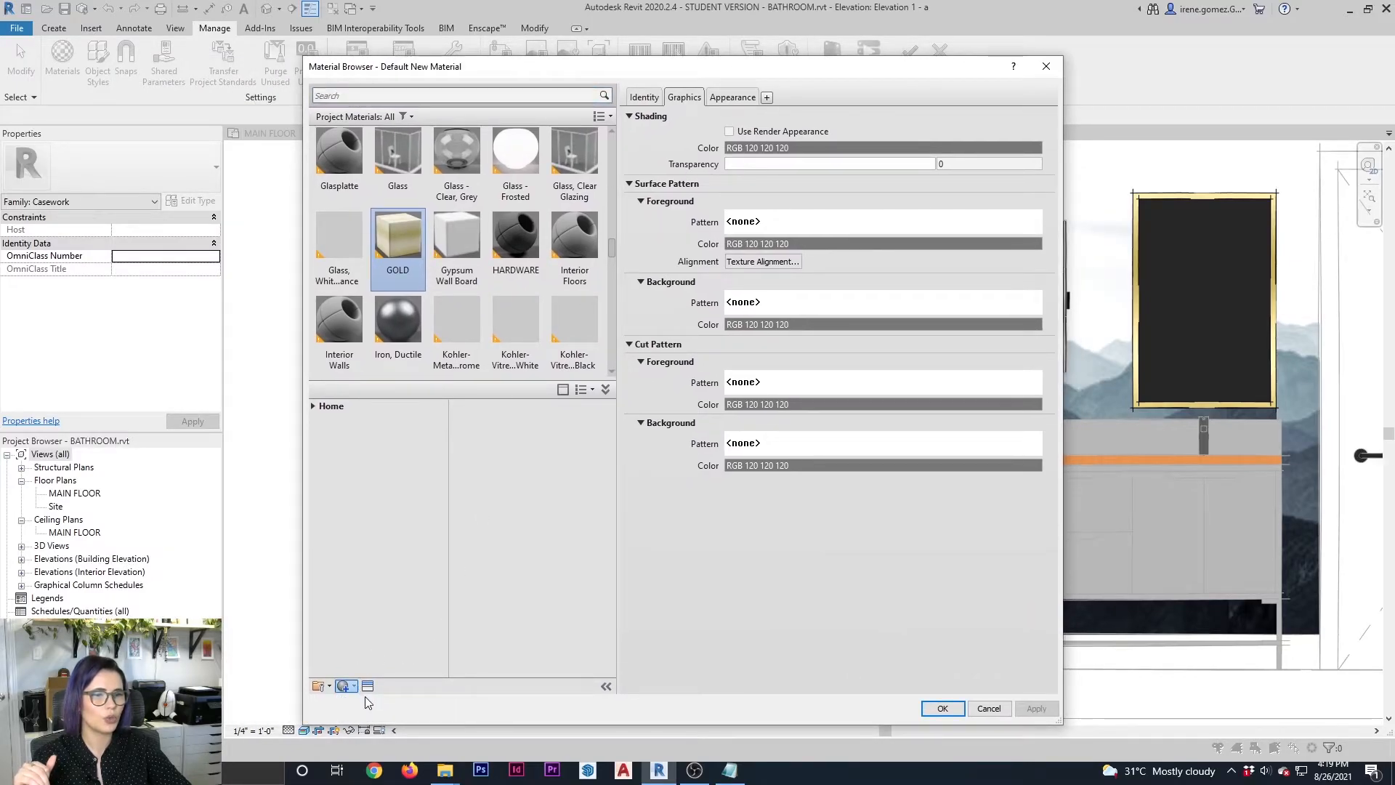
pyautogui.click(644, 97)
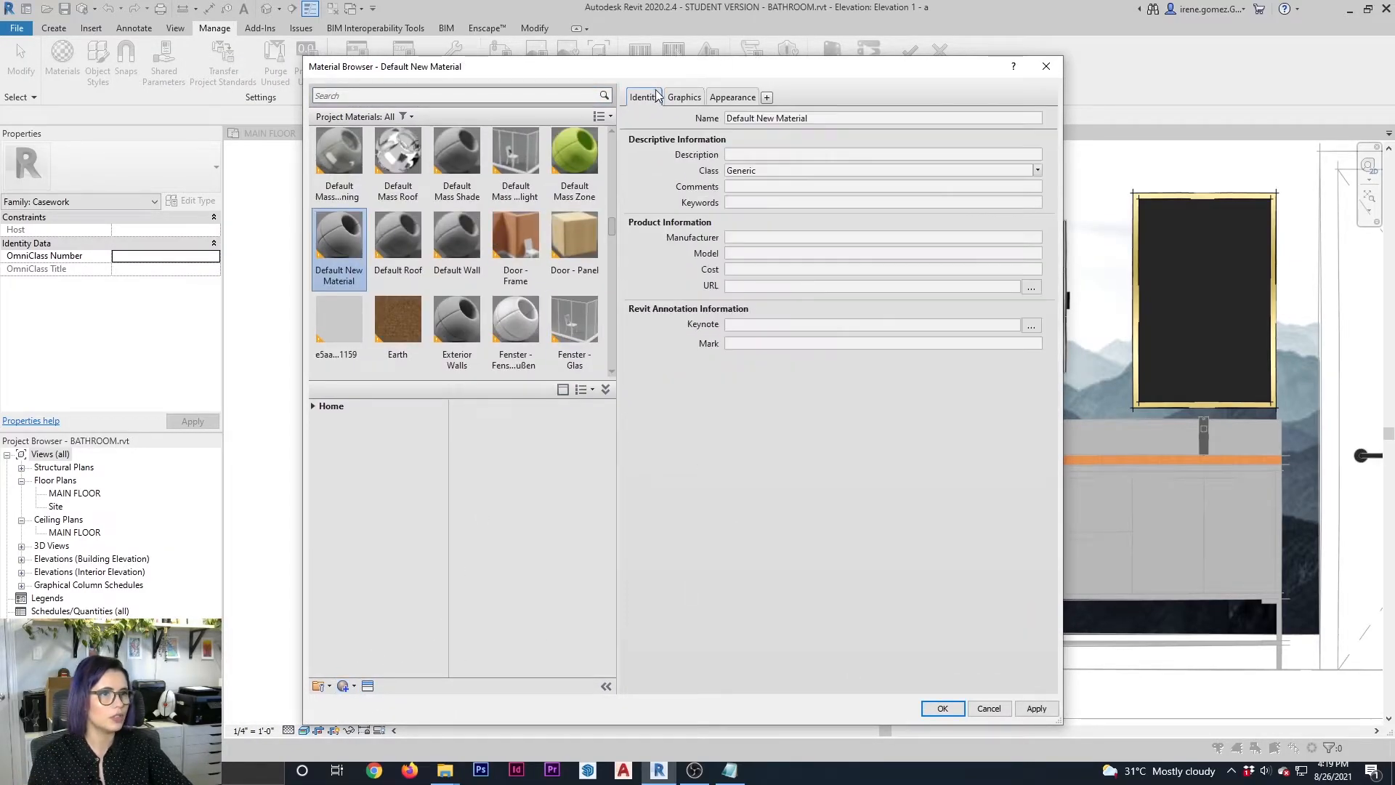
# Try to name the new material MIRROR
pyautogui.click(827, 119)
pyautogui.write('MIRROR')
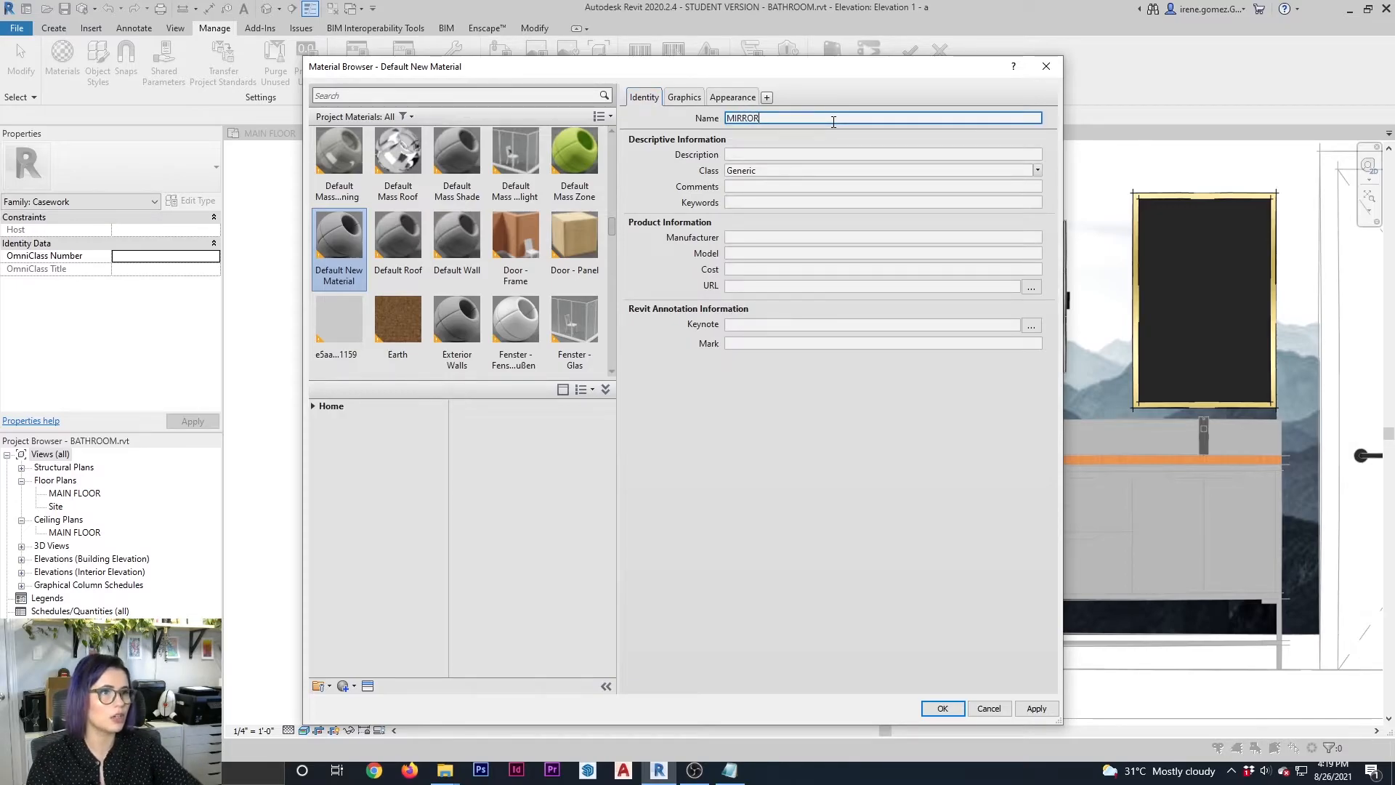
pyautogui.click(779, 456)
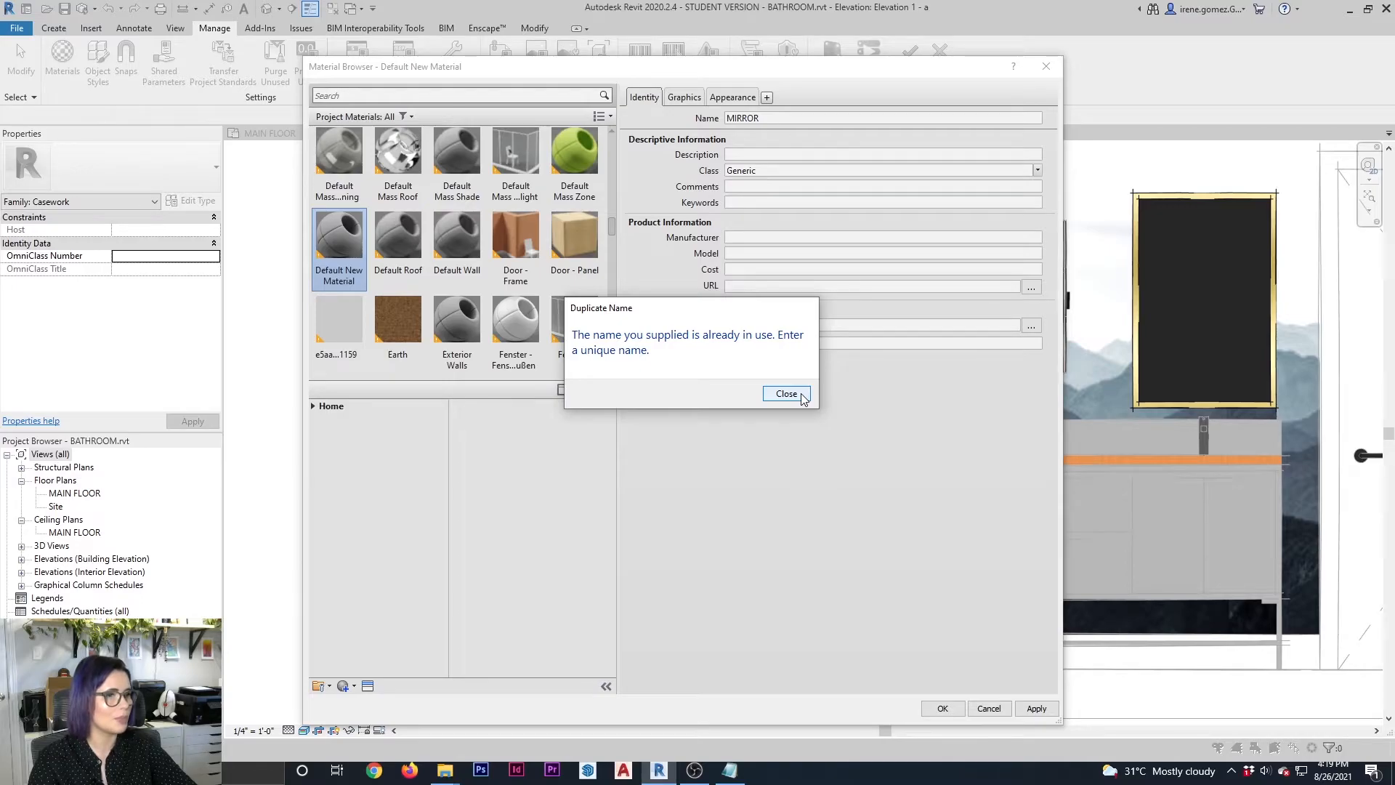
pyautogui.click(786, 394)
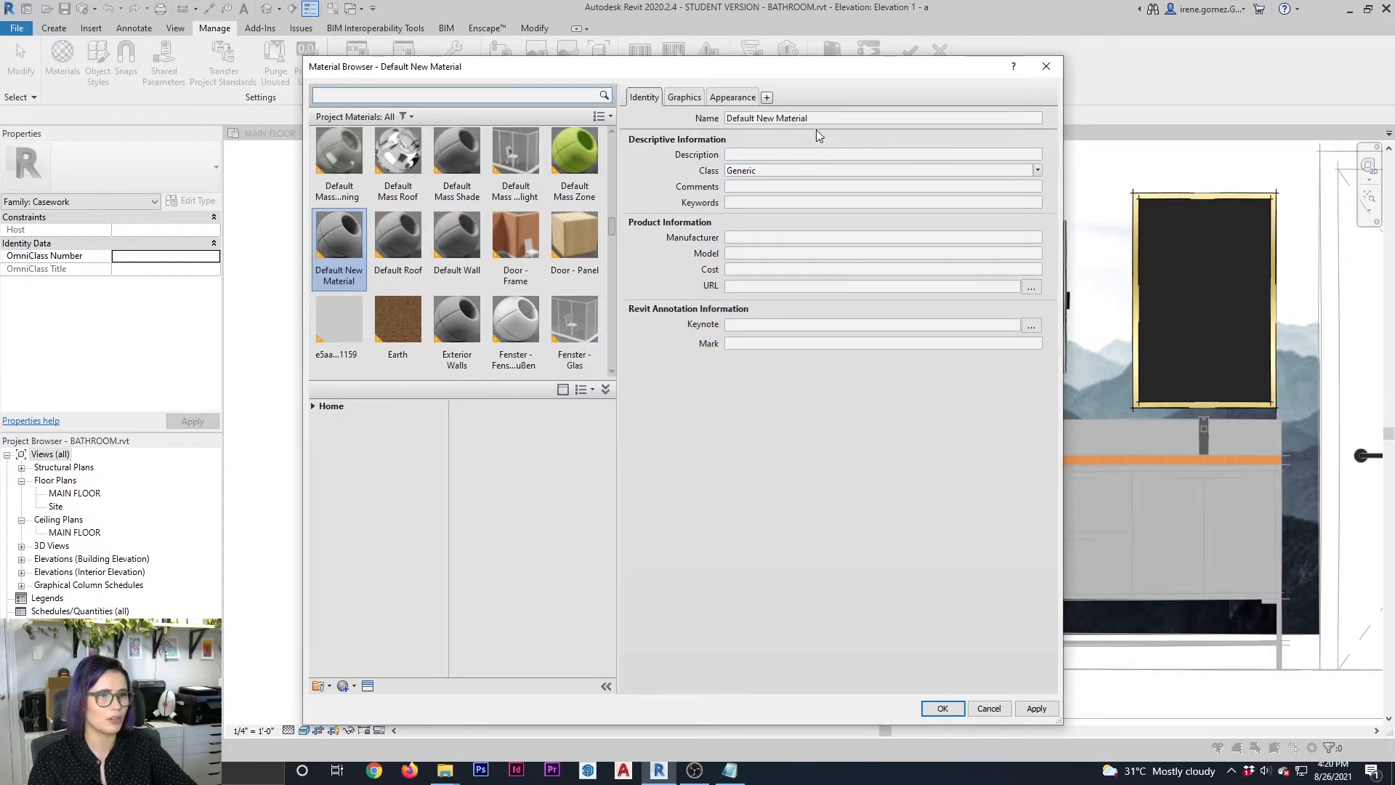
# Name the new material MIRROR EST
pyautogui.tripleClick(834, 117)
pyautogui.write('MIRROR EST')
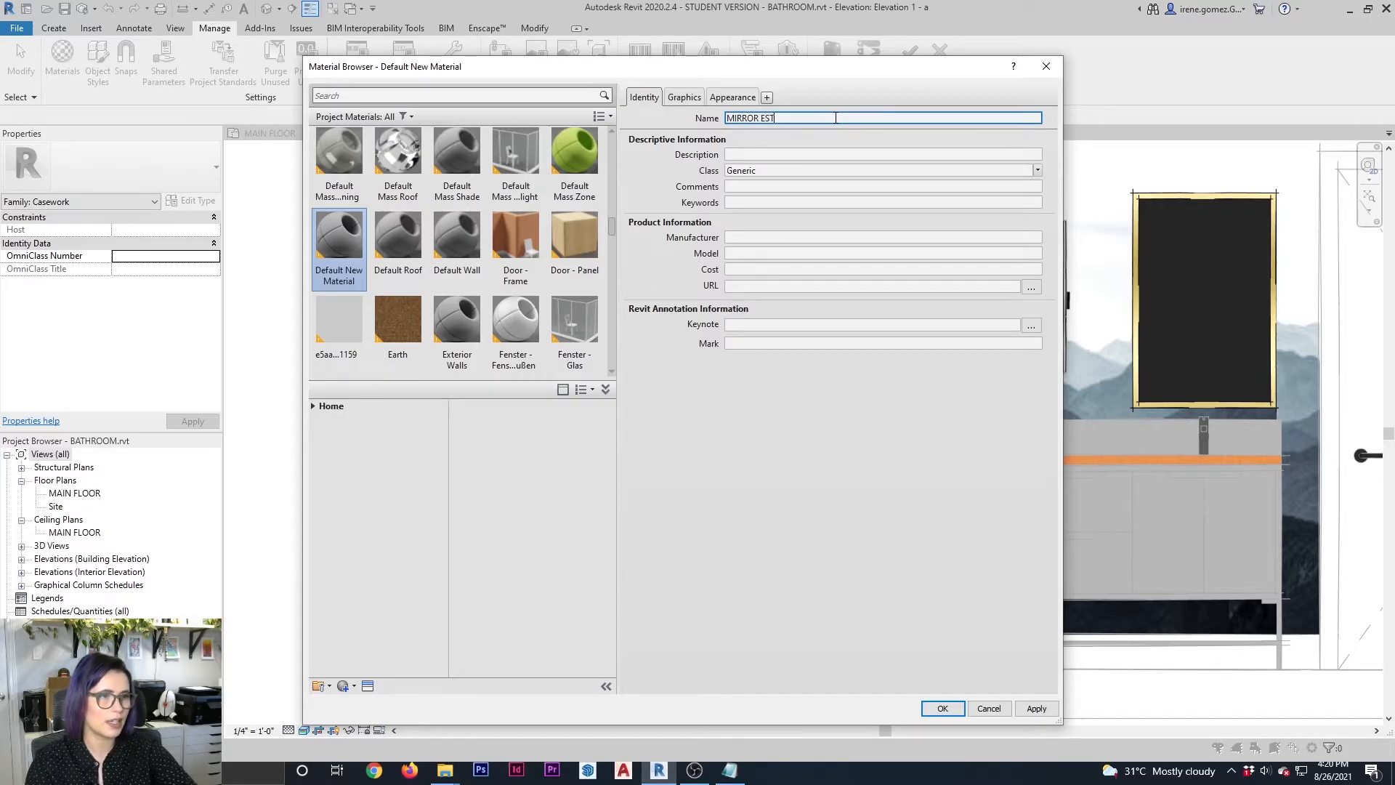
pyautogui.press('Return')
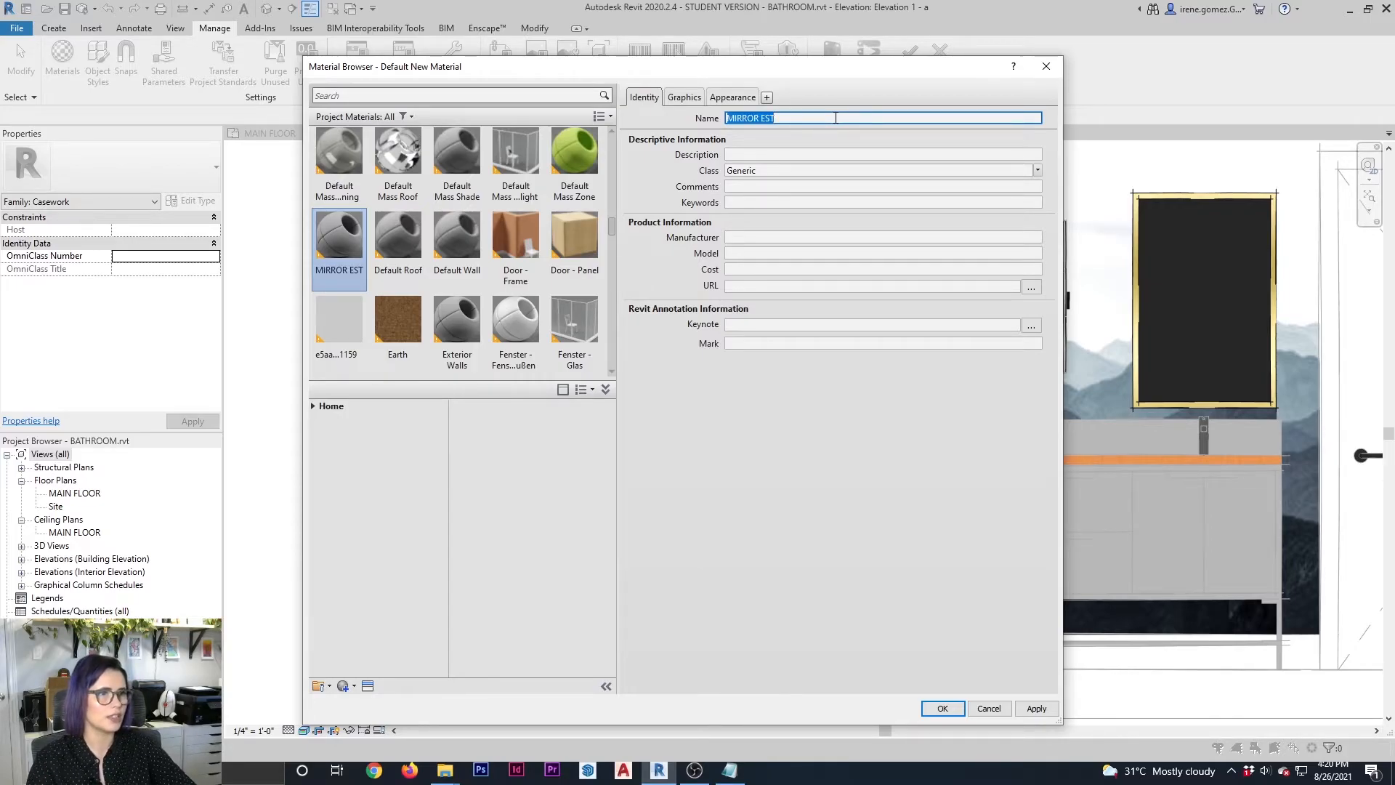
# Assign the silver gradient image f6db4f3d223b435f665c75f09224d2b6.jpg to the MIRROR EST material's generic appearance and save the material
pyautogui.click(751, 101)
pyautogui.moveTo(787, 81); pyautogui.dragTo(719, 69)
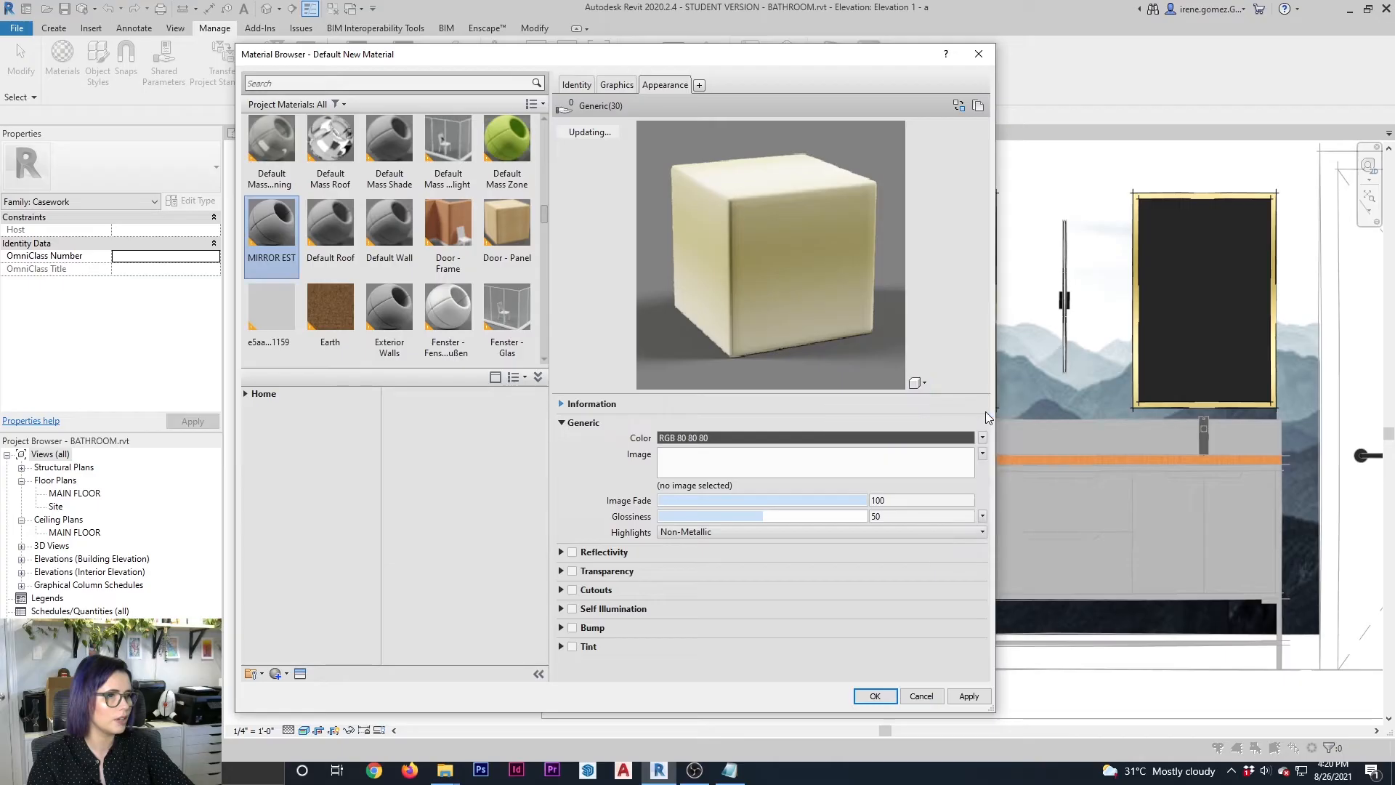
pyautogui.click(835, 458)
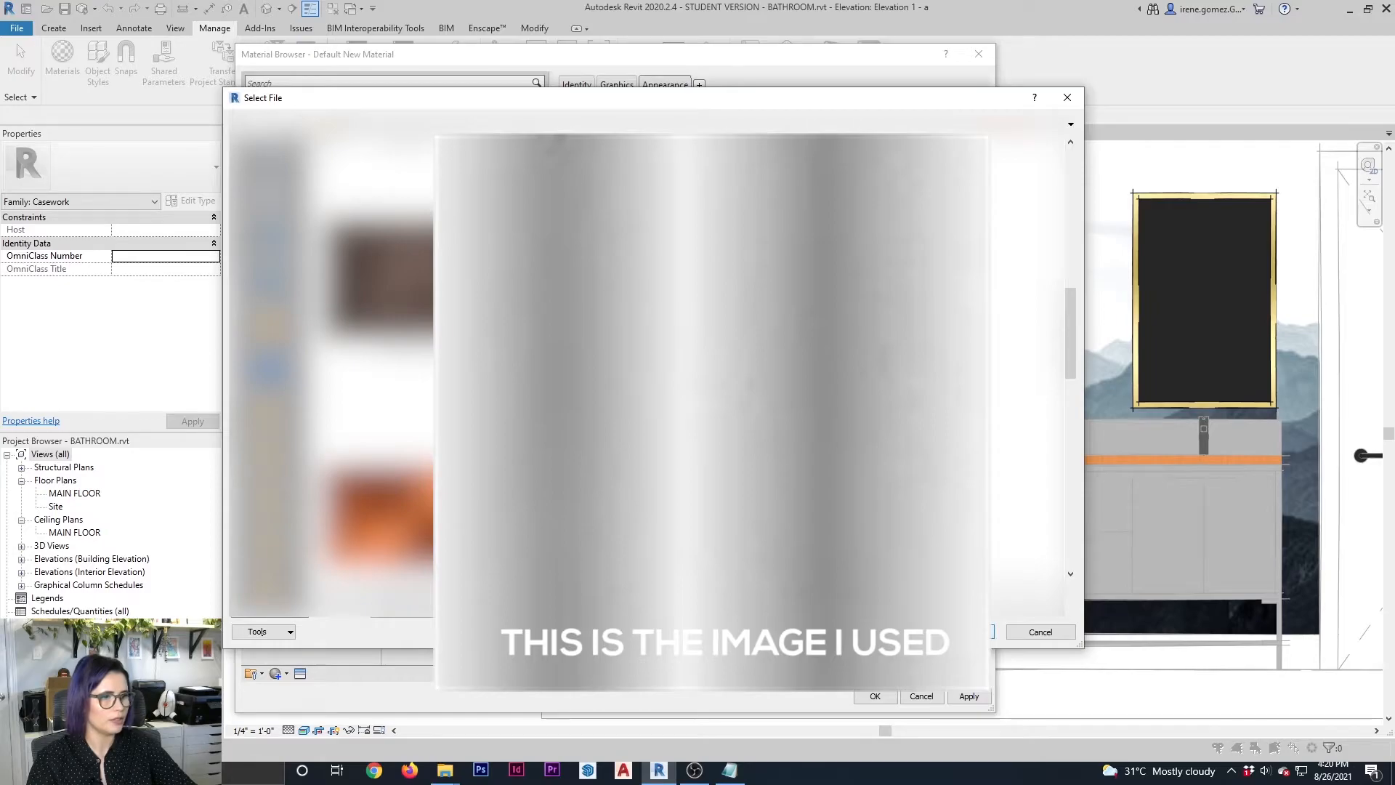
pyautogui.click(963, 632)
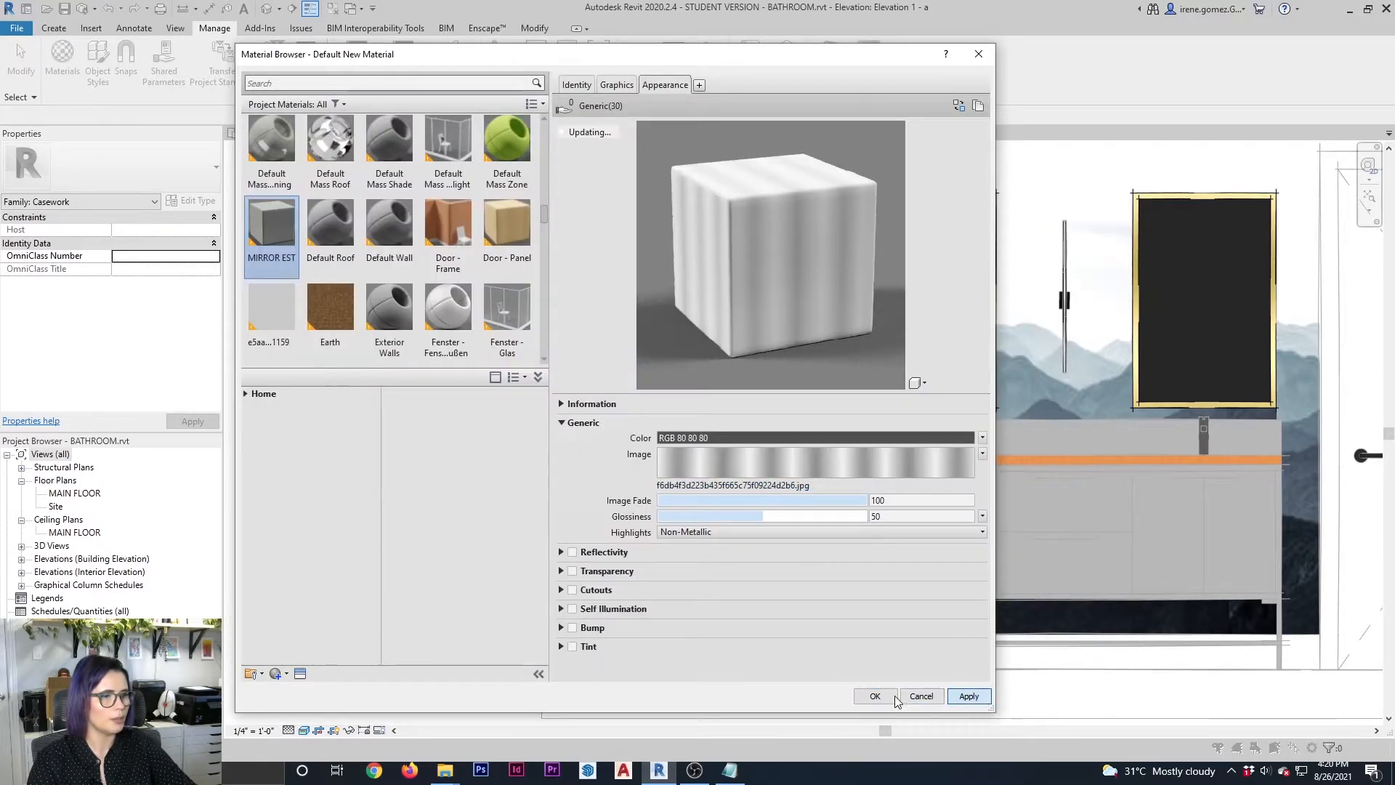
pyautogui.click(878, 696)
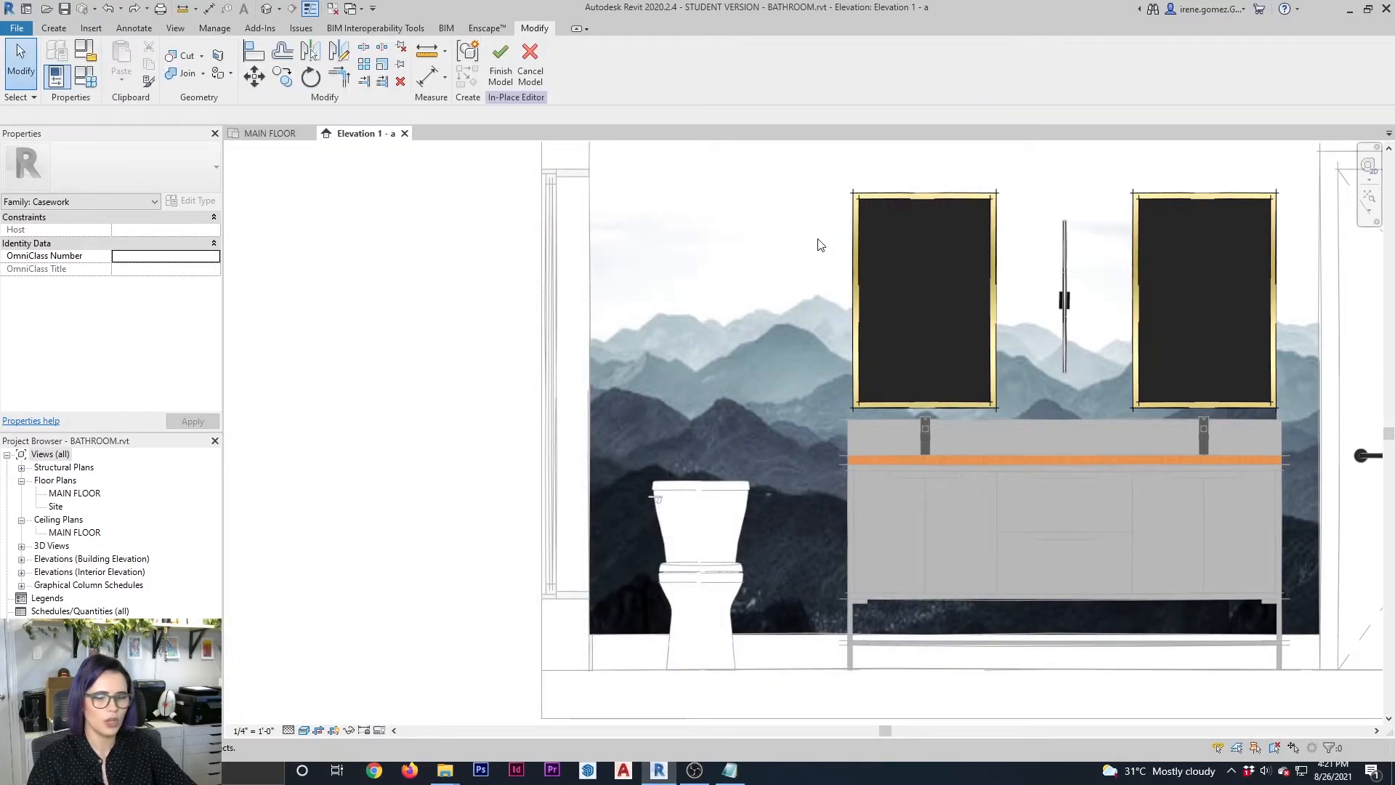
# Paint the glass surfaces of both mirrors with the MIRROR EST material
pyautogui.press('p')
pyautogui.press('t')
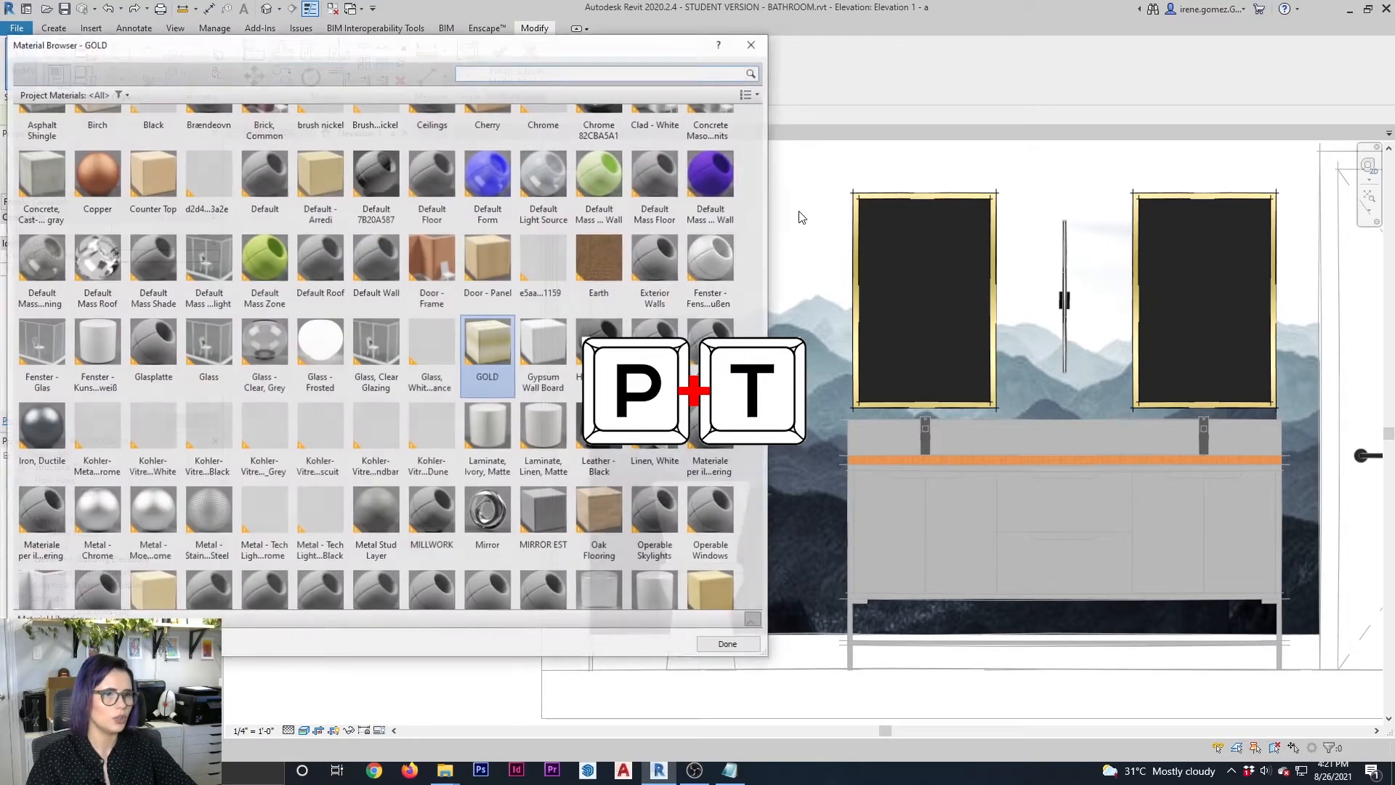
pyautogui.click(544, 522)
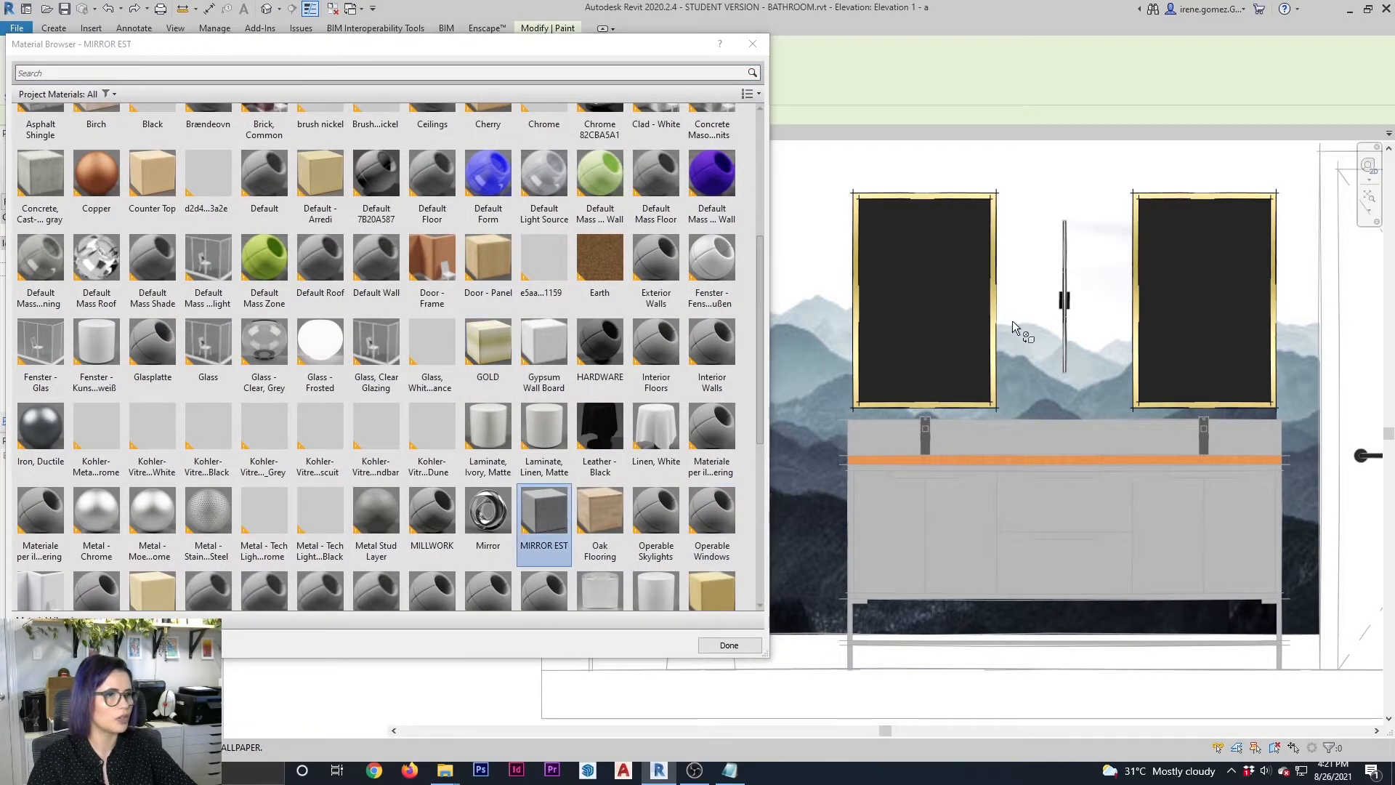
pyautogui.click(933, 312)
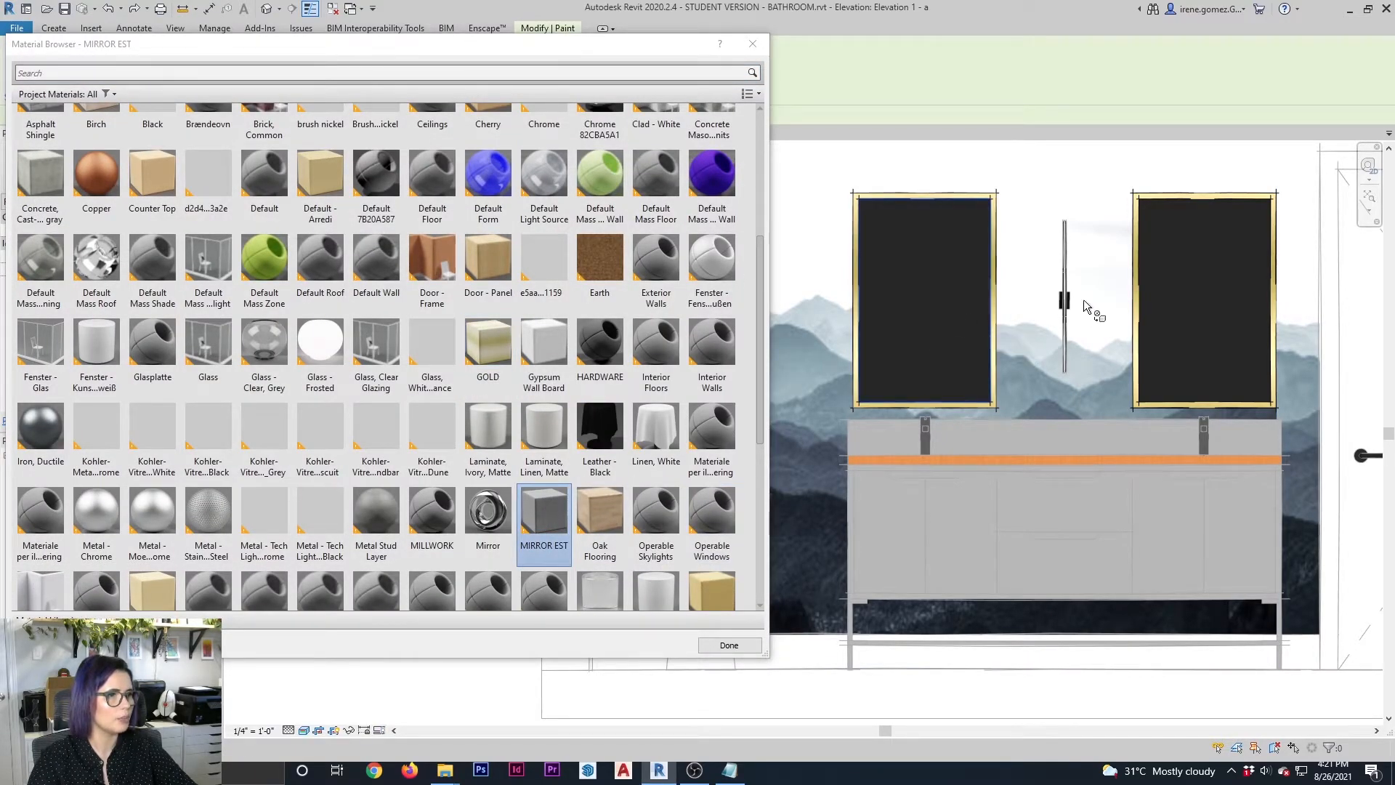
pyautogui.click(1194, 283)
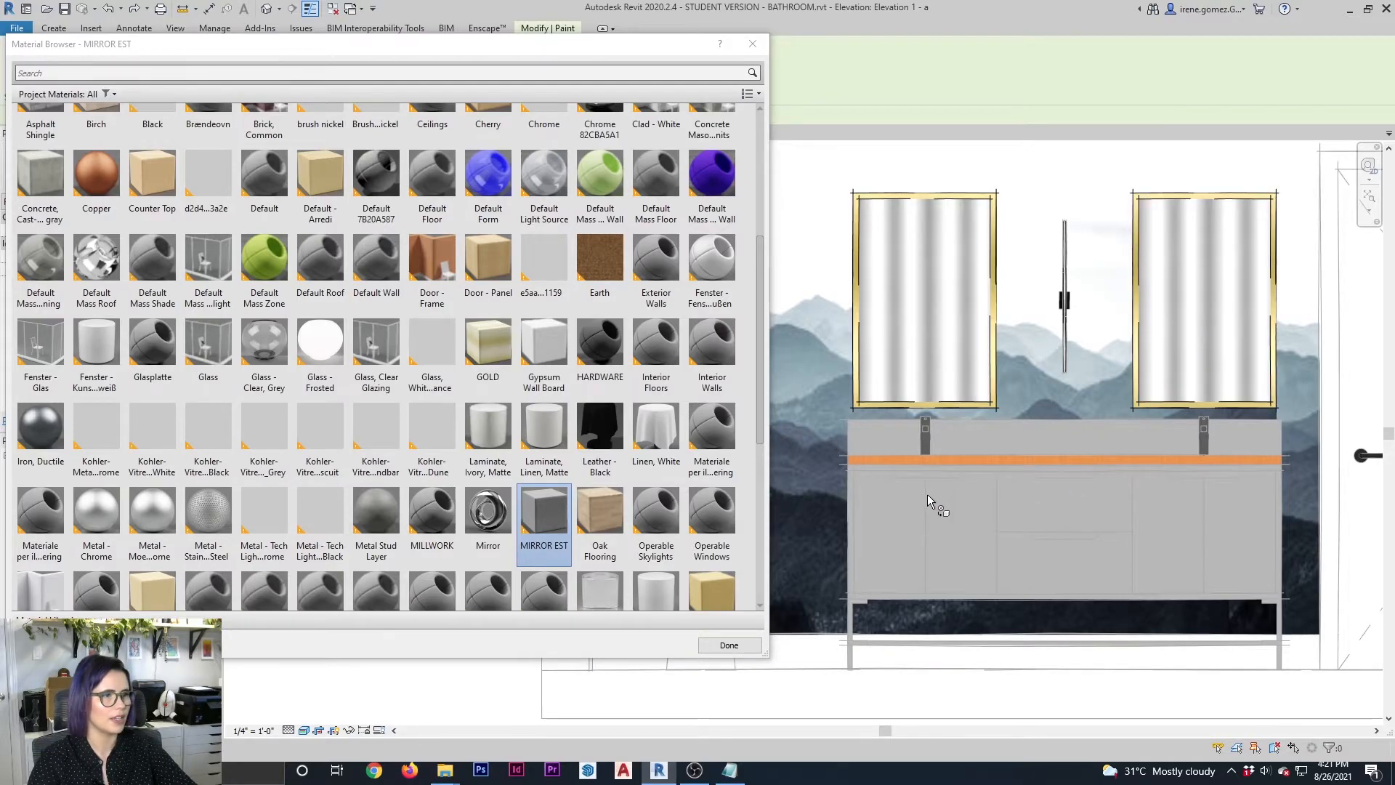
pyautogui.press('Escape')
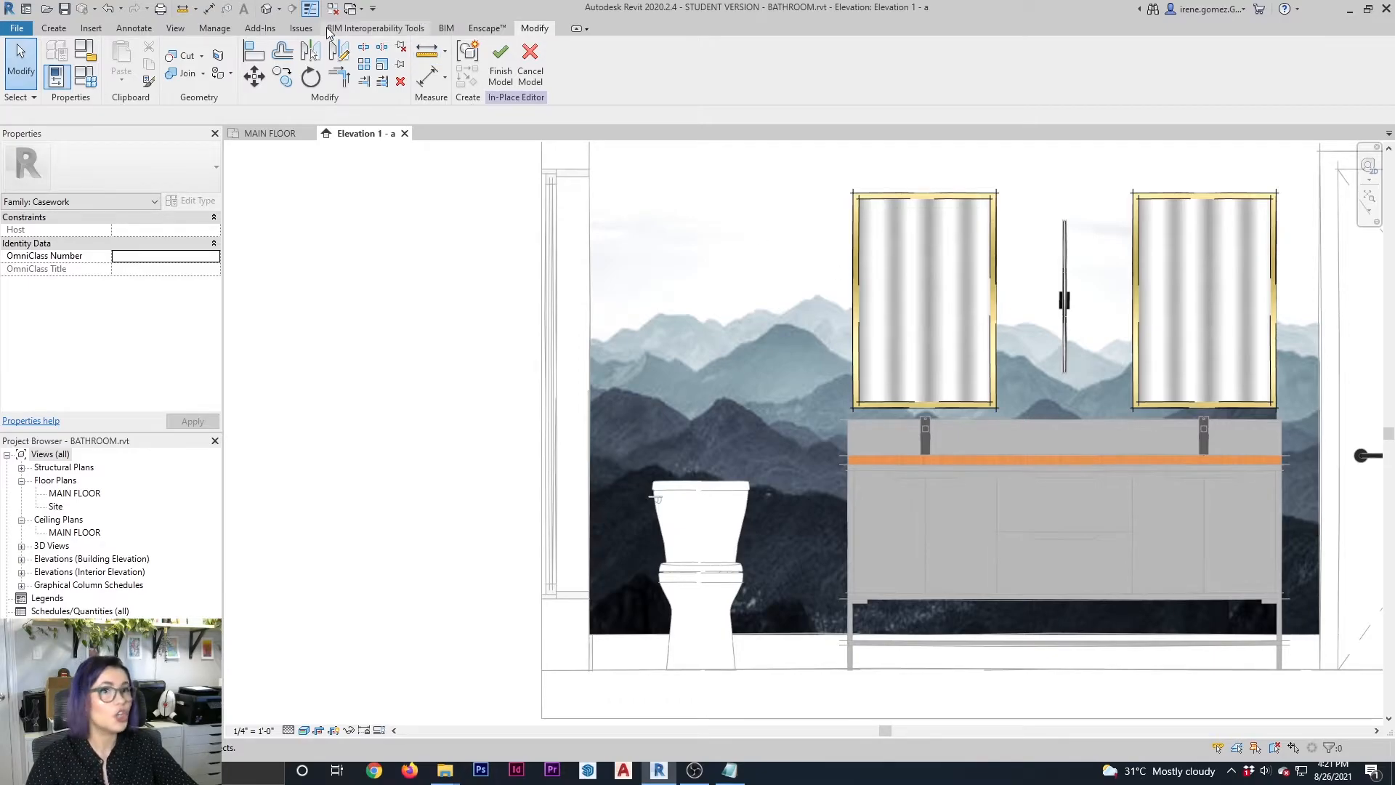
# Set the MIRROR EST image's sample size to 36" in width and height, and apply it to the material
pyautogui.click(212, 28)
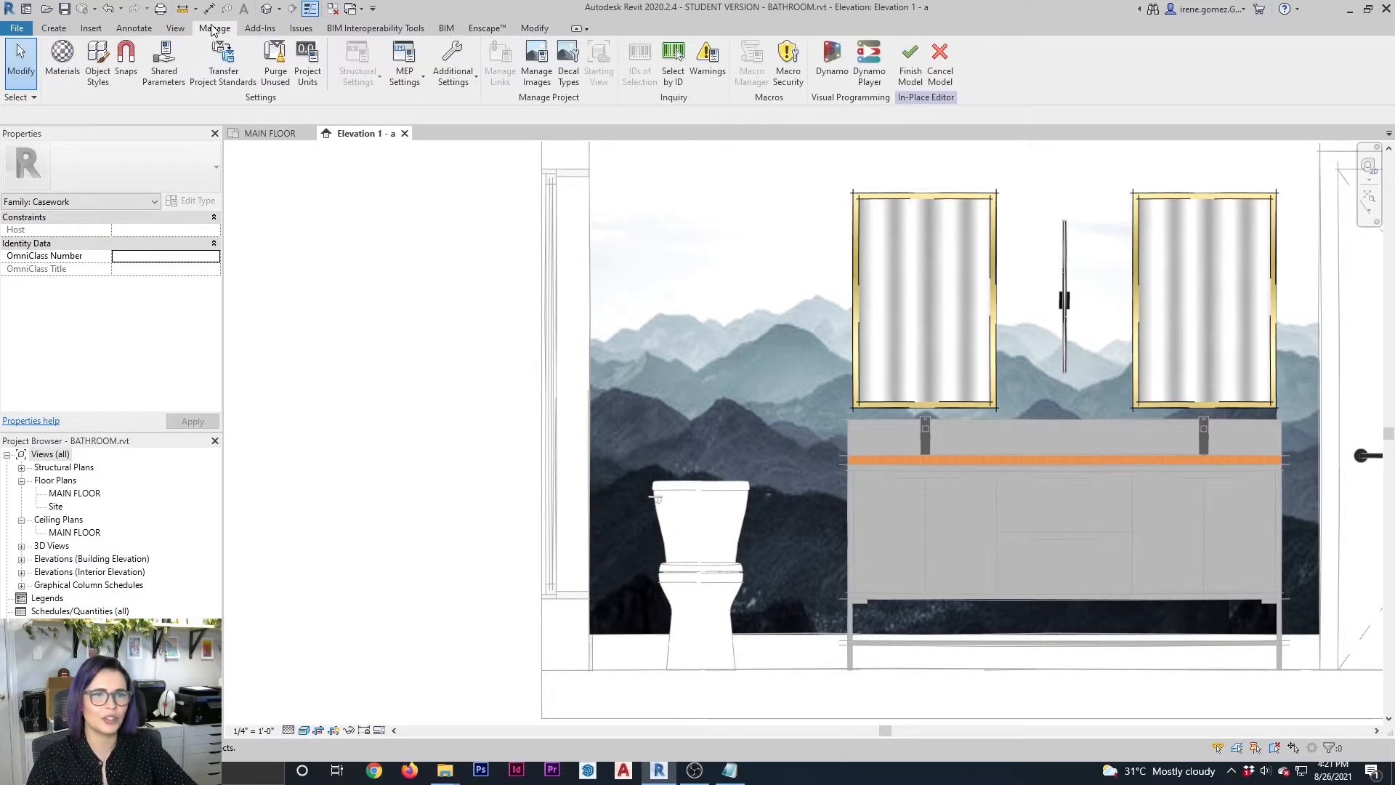
pyautogui.click(62, 62)
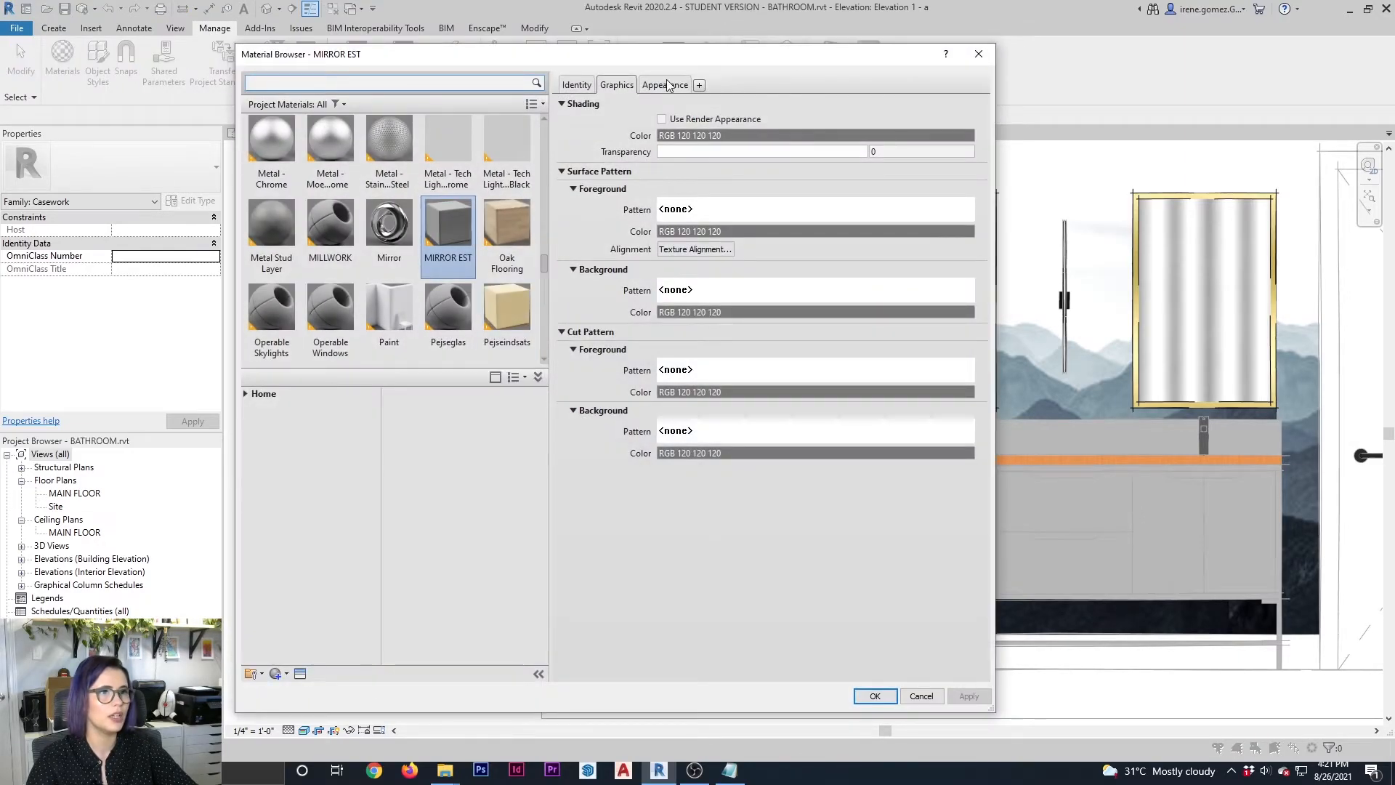
pyautogui.click(673, 84)
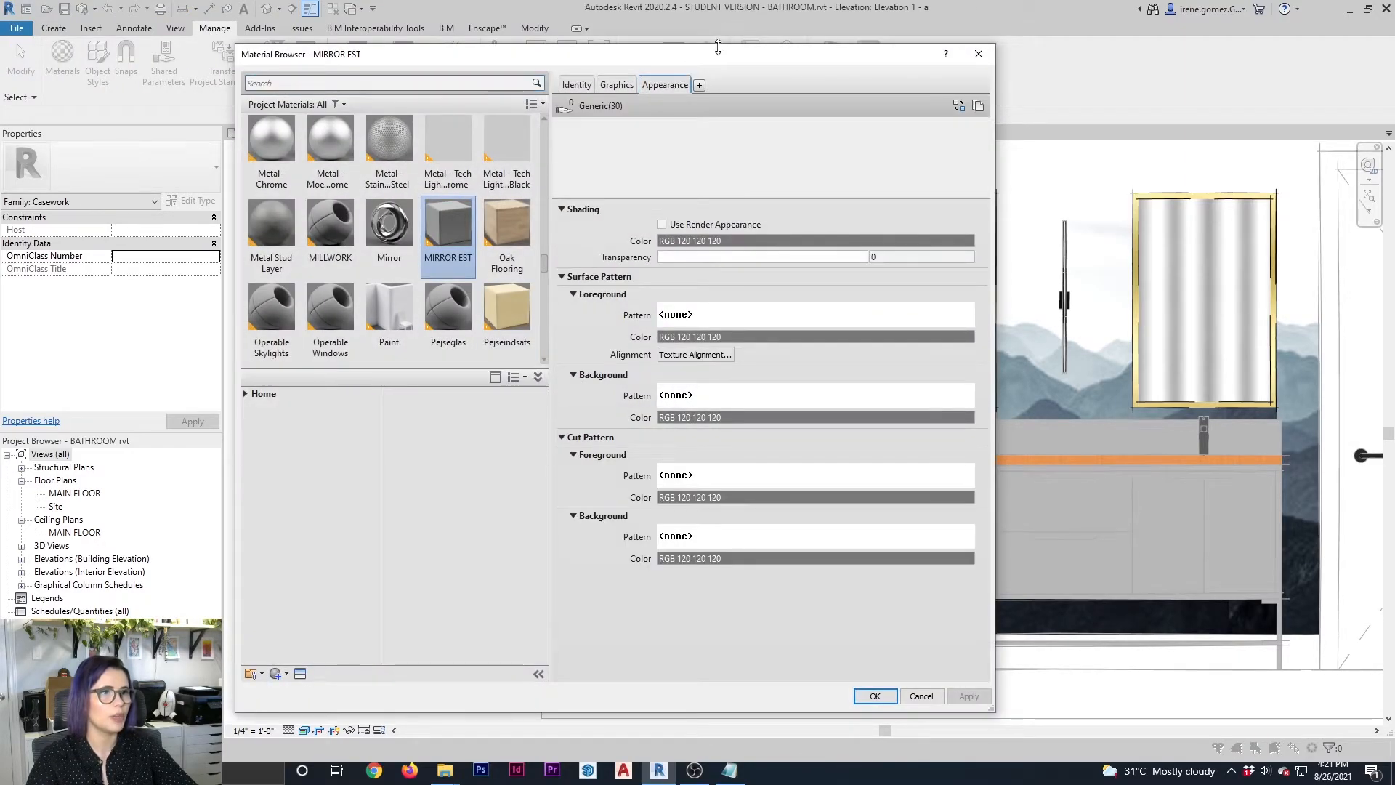
pyautogui.moveTo(735, 58); pyautogui.dragTo(546, 49)
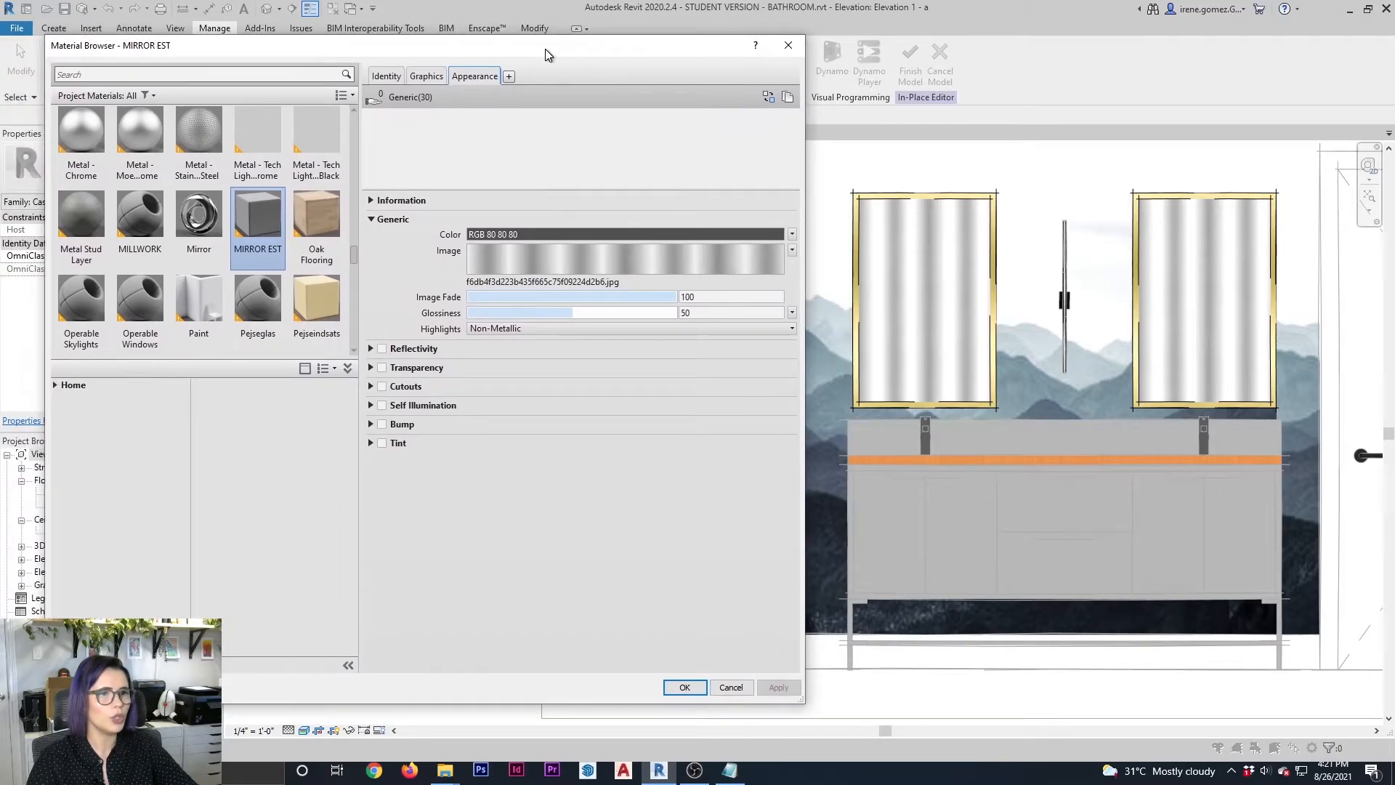
pyautogui.click(640, 255)
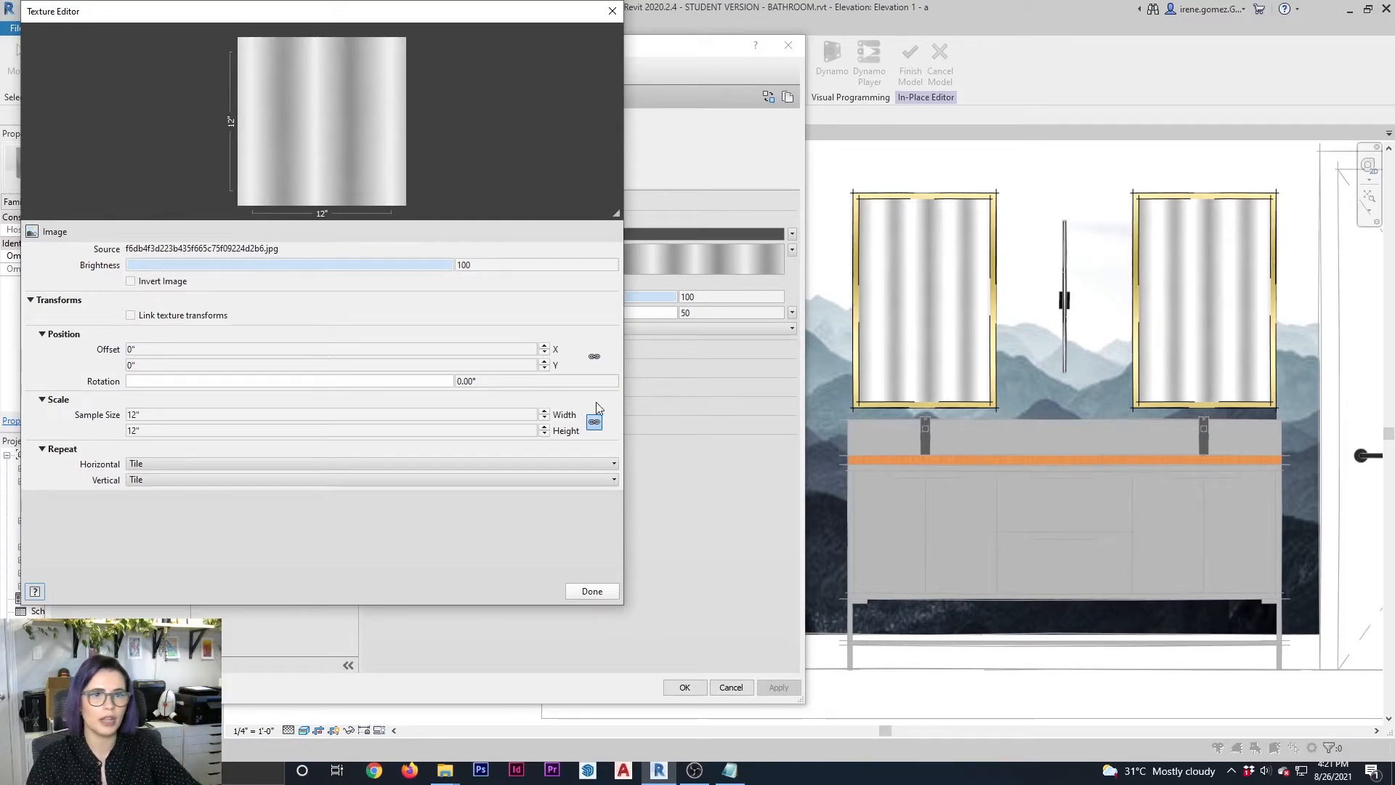
pyautogui.click(363, 415)
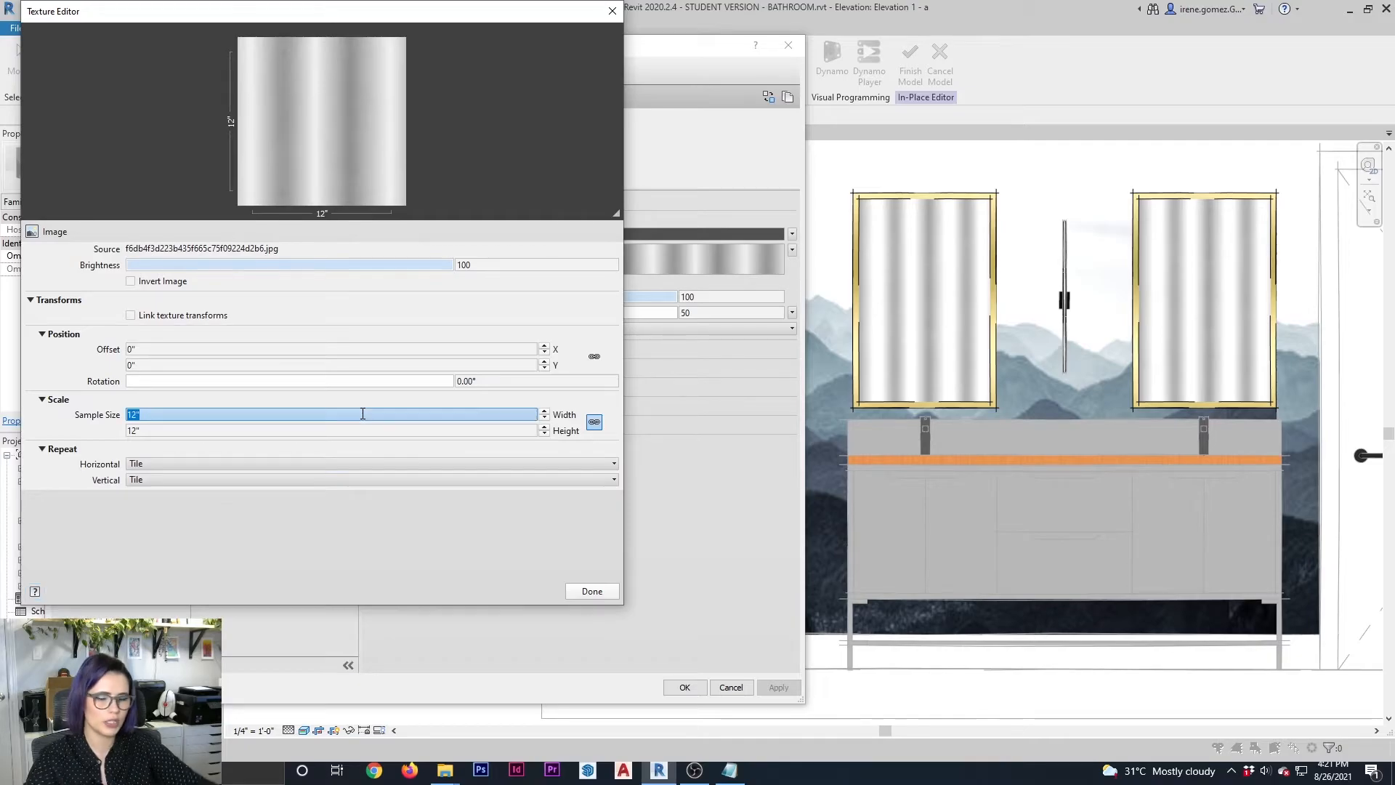
pyautogui.write('36')
pyautogui.press('Tab')
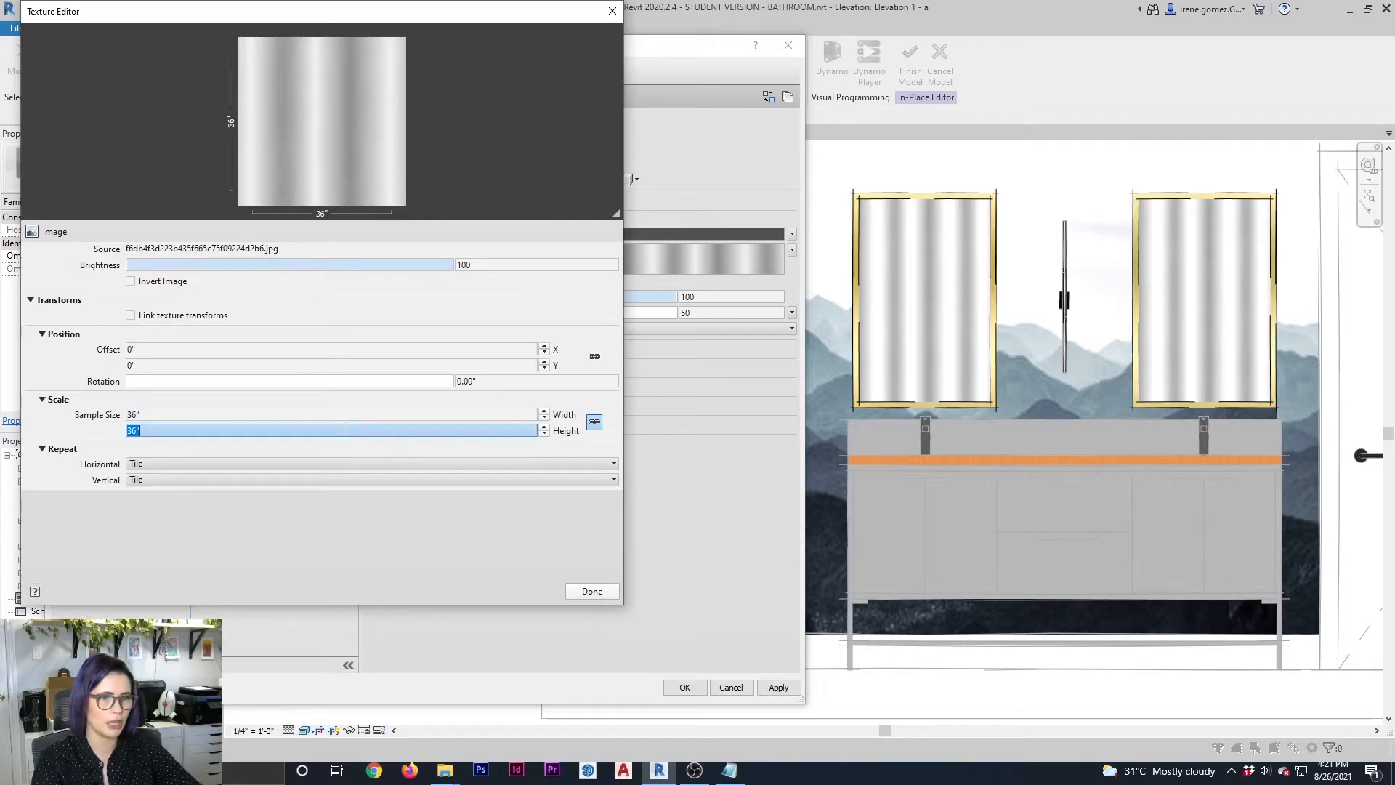
pyautogui.click(592, 591)
pyautogui.click(782, 687)
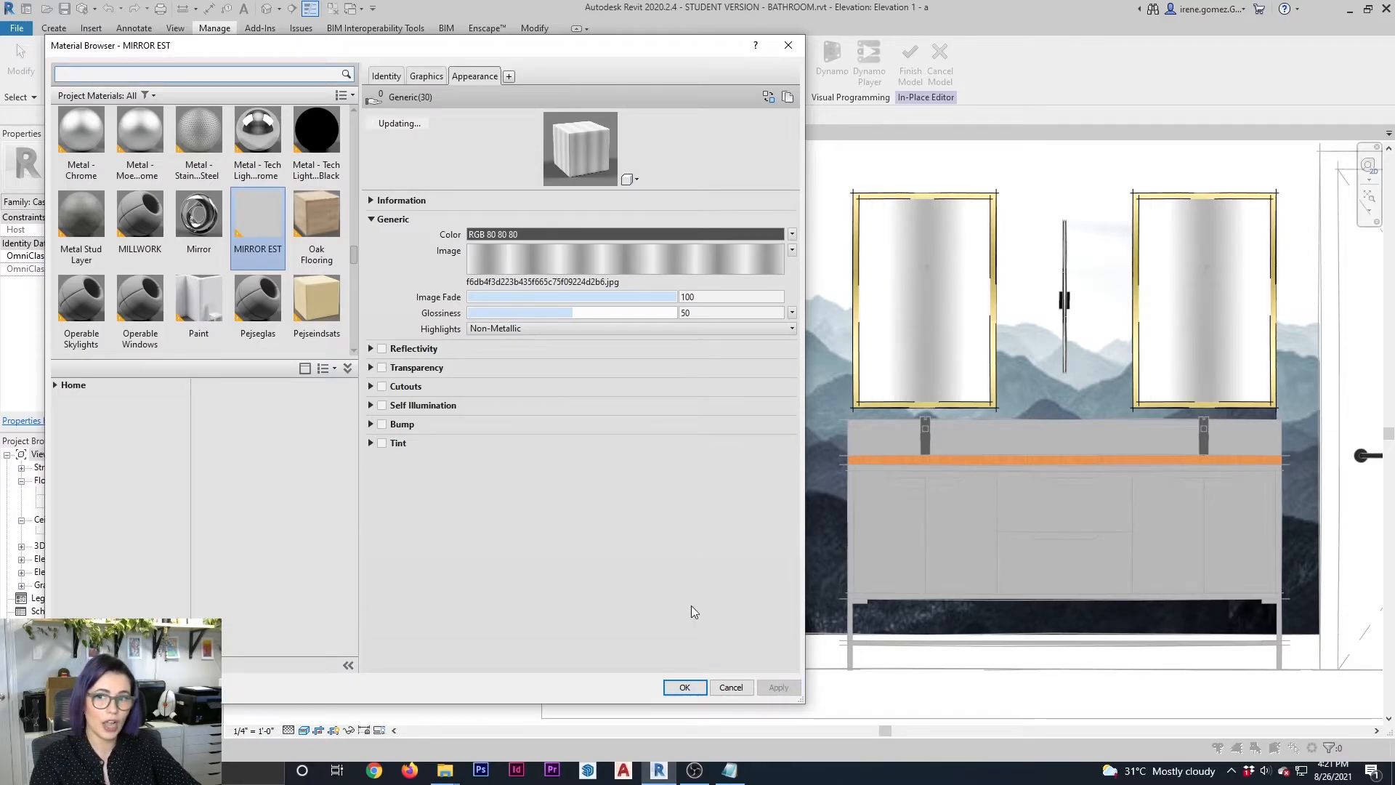
# Rotate the MIRROR EST appearance image by 45° and apply the change to the material
pyautogui.click(685, 249)
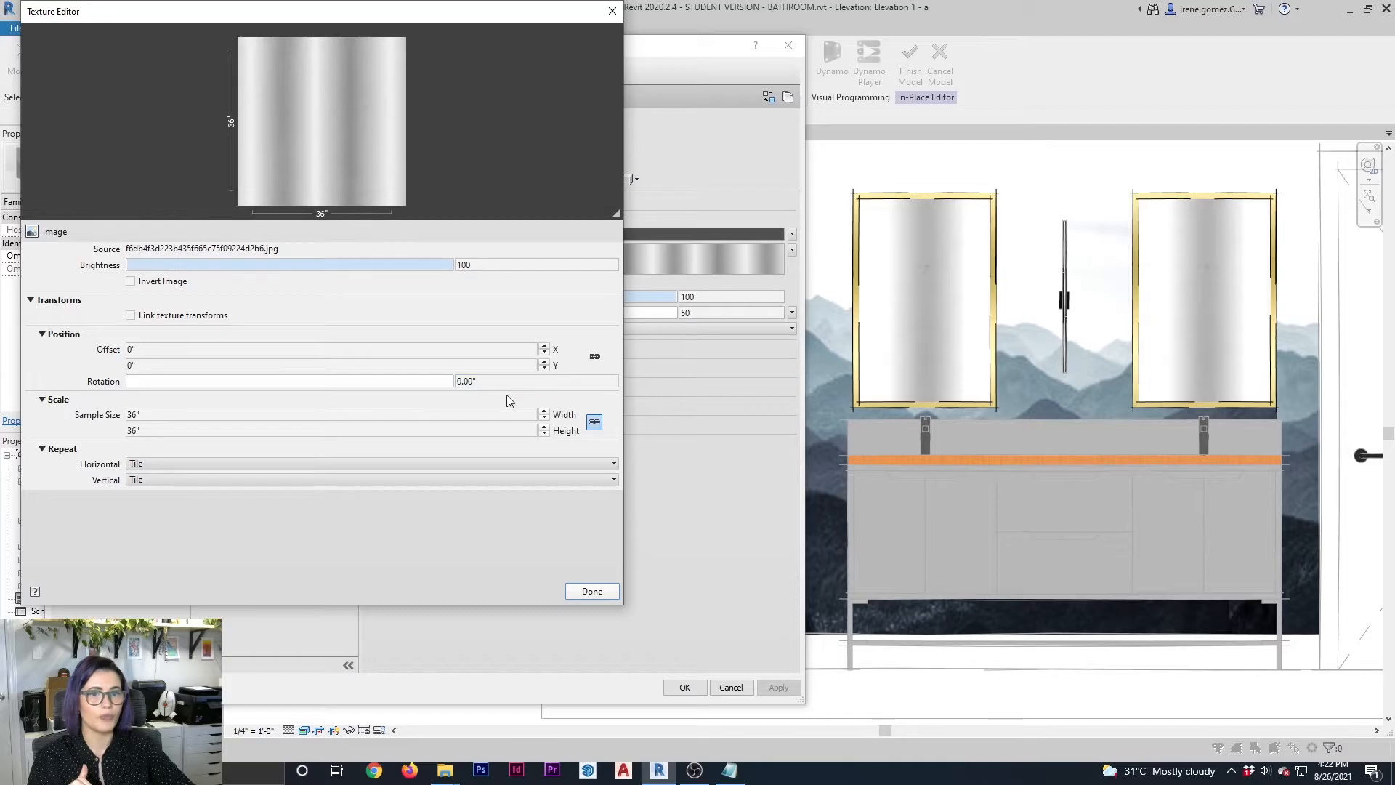
pyautogui.click(134, 365)
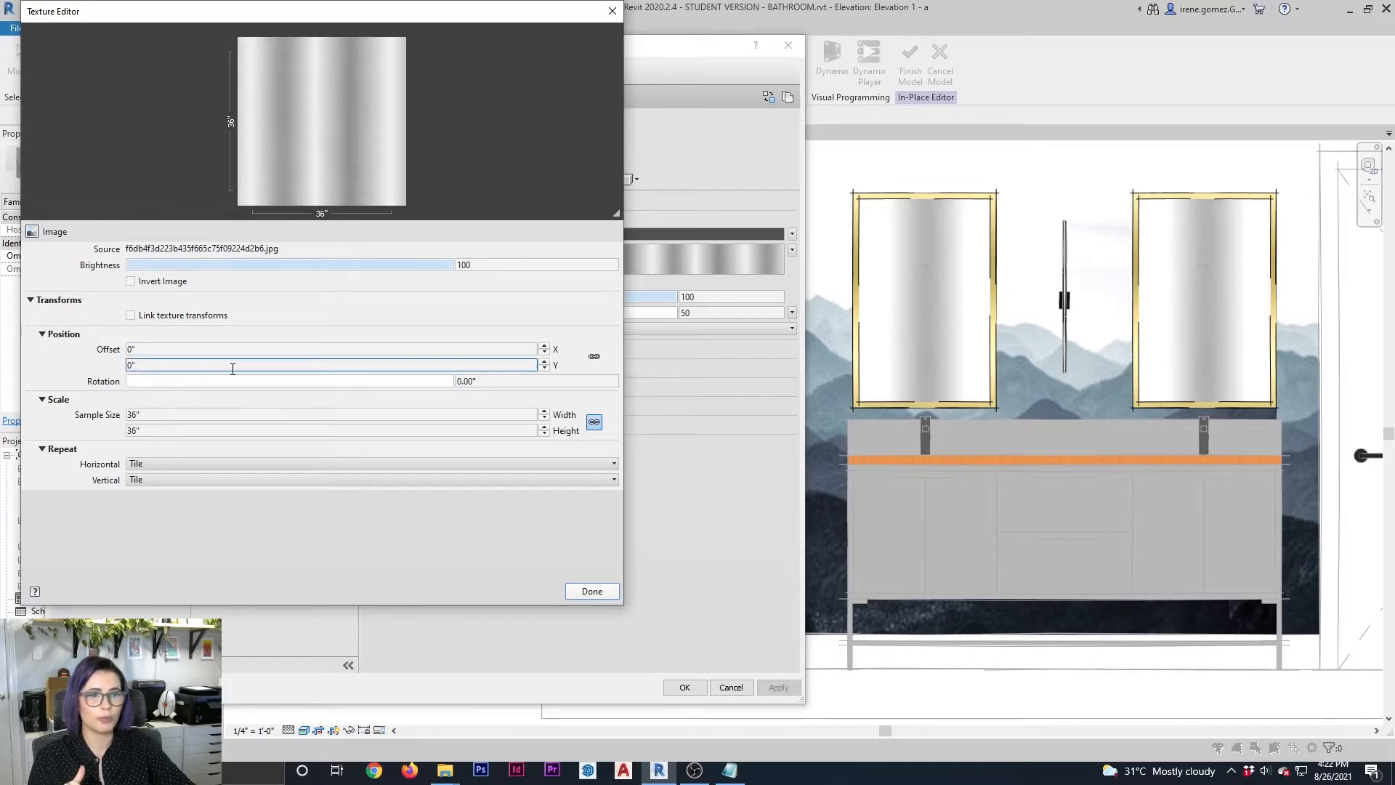
pyautogui.click(474, 379)
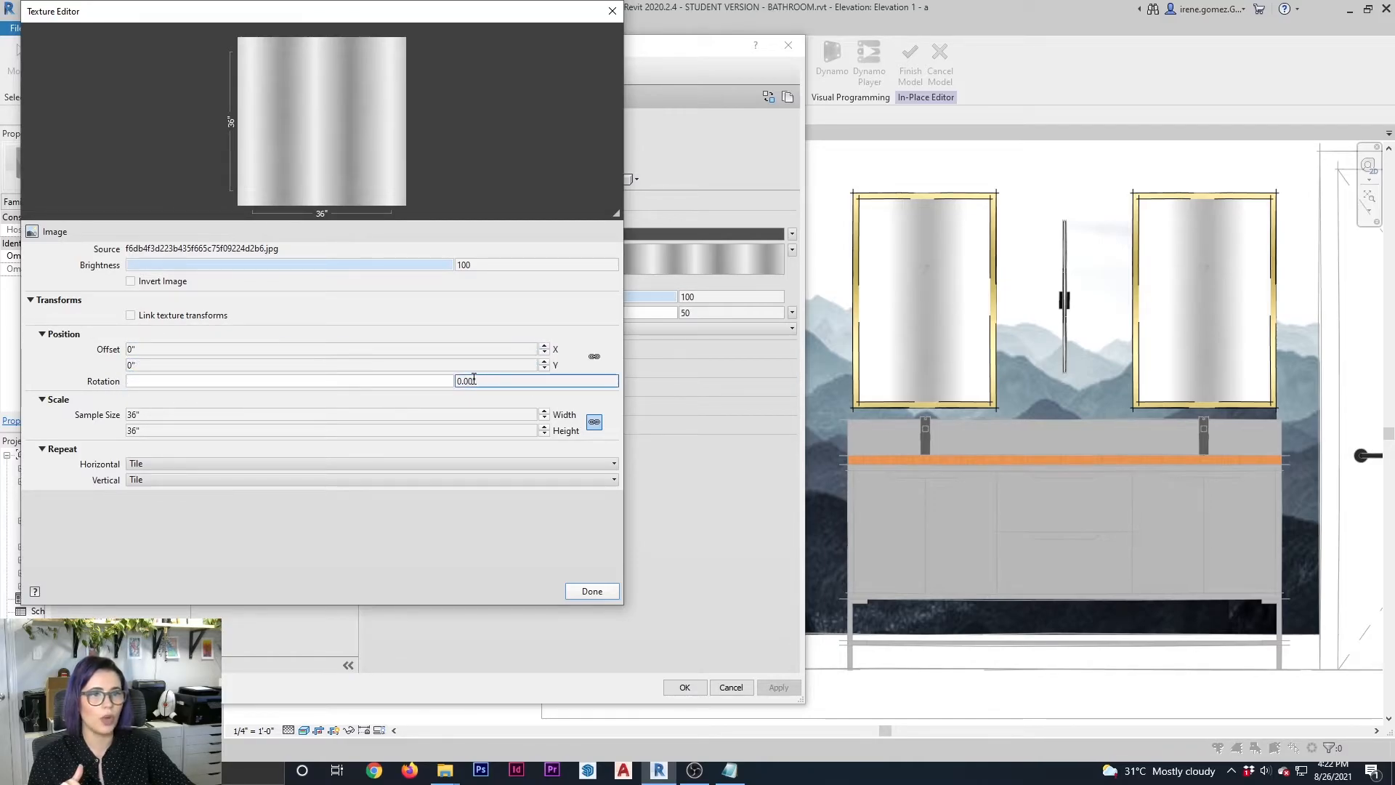
pyautogui.doubleClick(519, 385)
pyautogui.write('45')
pyautogui.press('Return')
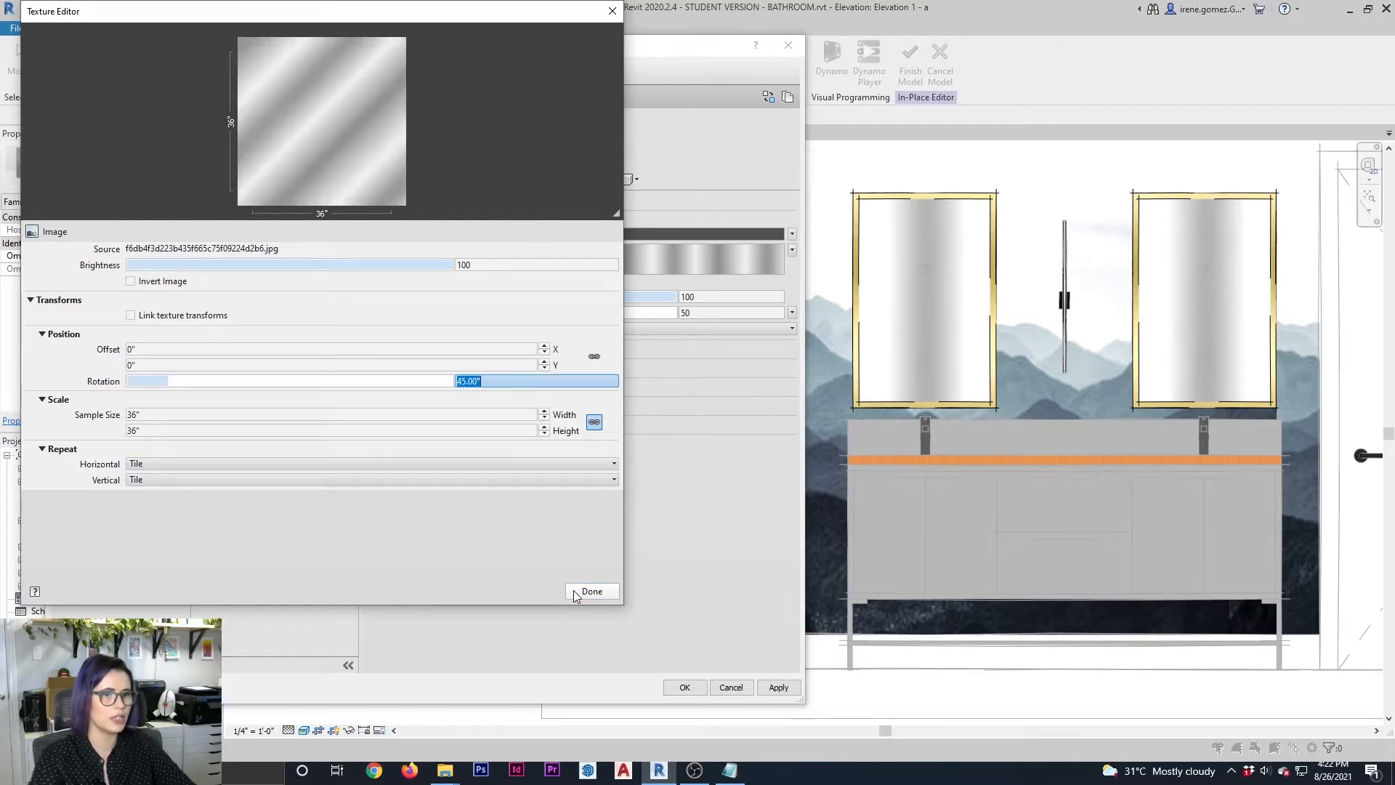
pyautogui.click(590, 590)
pyautogui.click(779, 687)
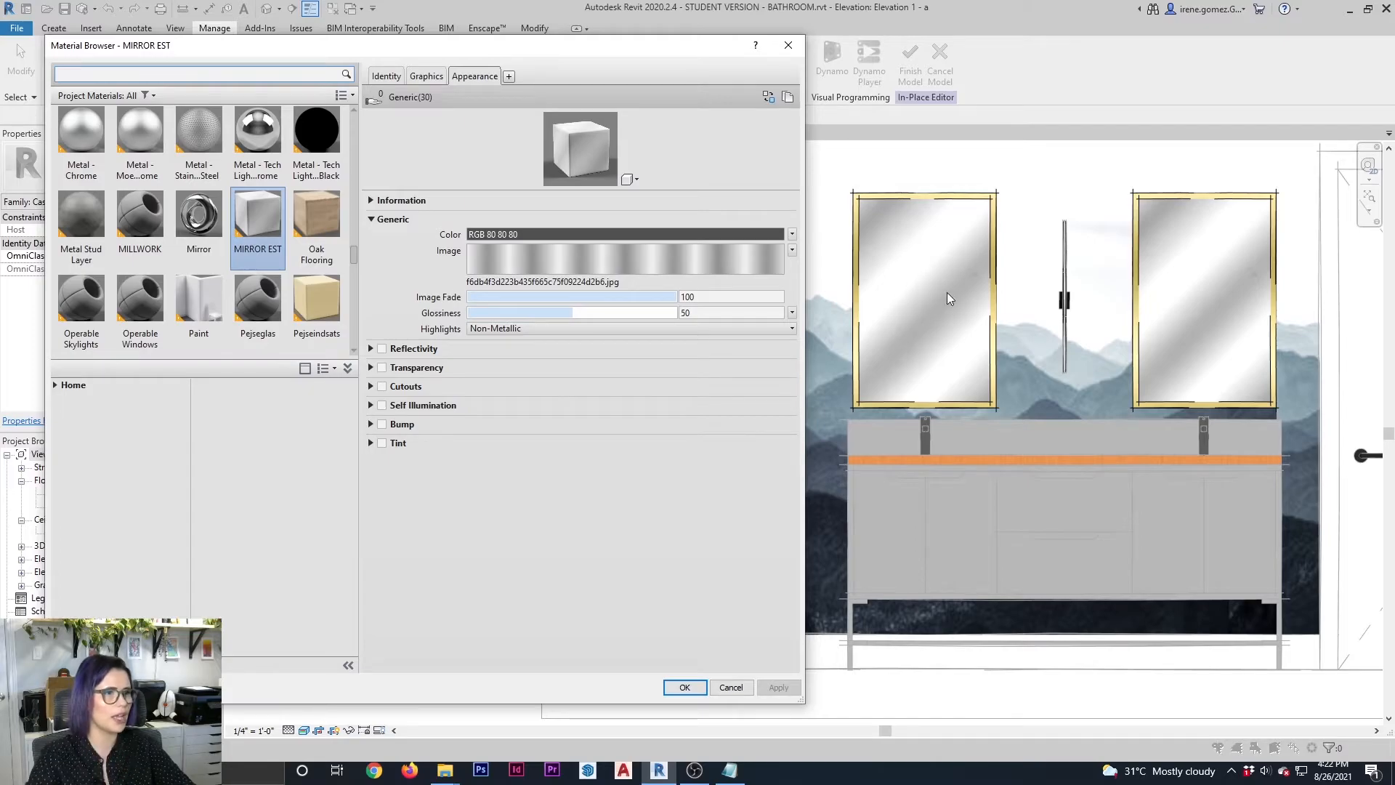
# Set the MIRROR EST image's Y offset to 12" and its sample size to 48" in width and height
pyautogui.click(727, 259)
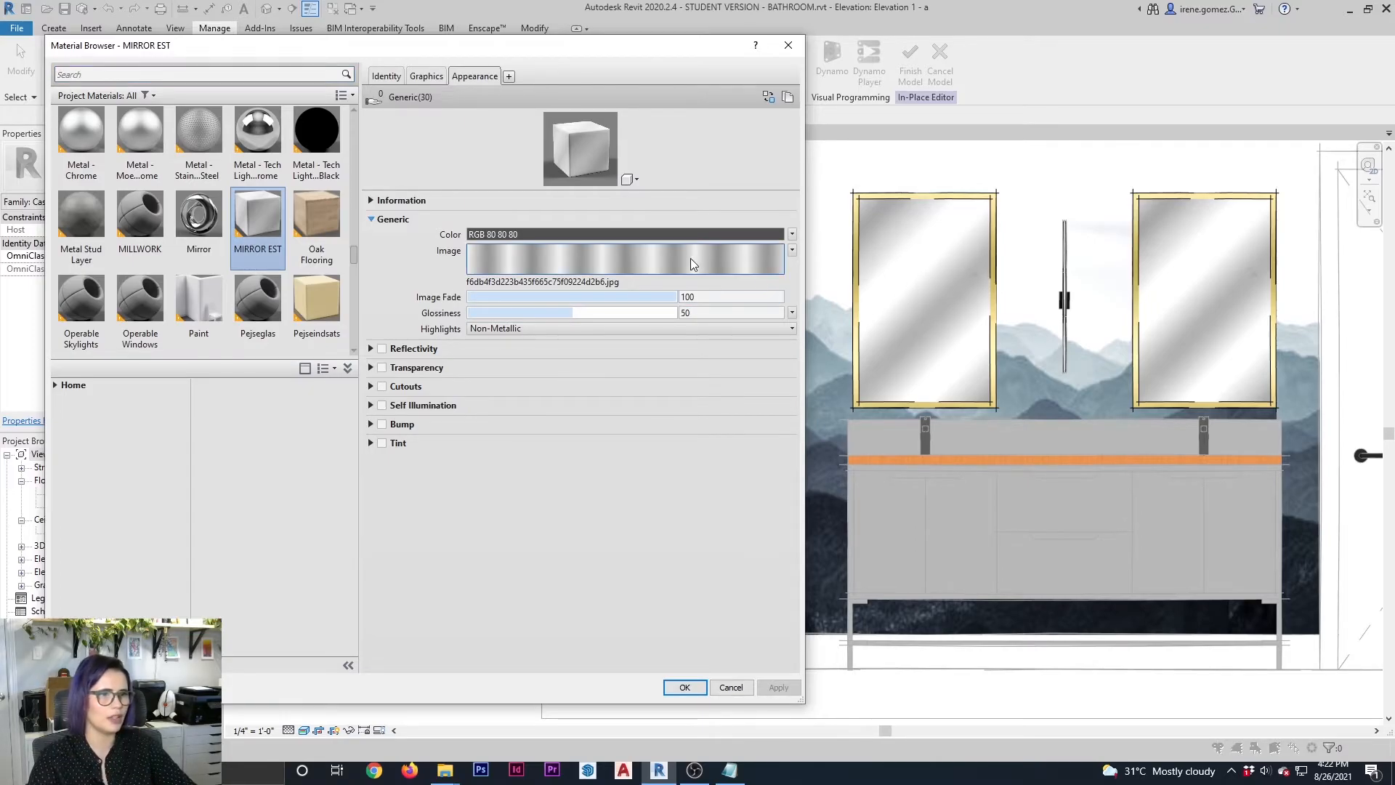
pyautogui.click(391, 367)
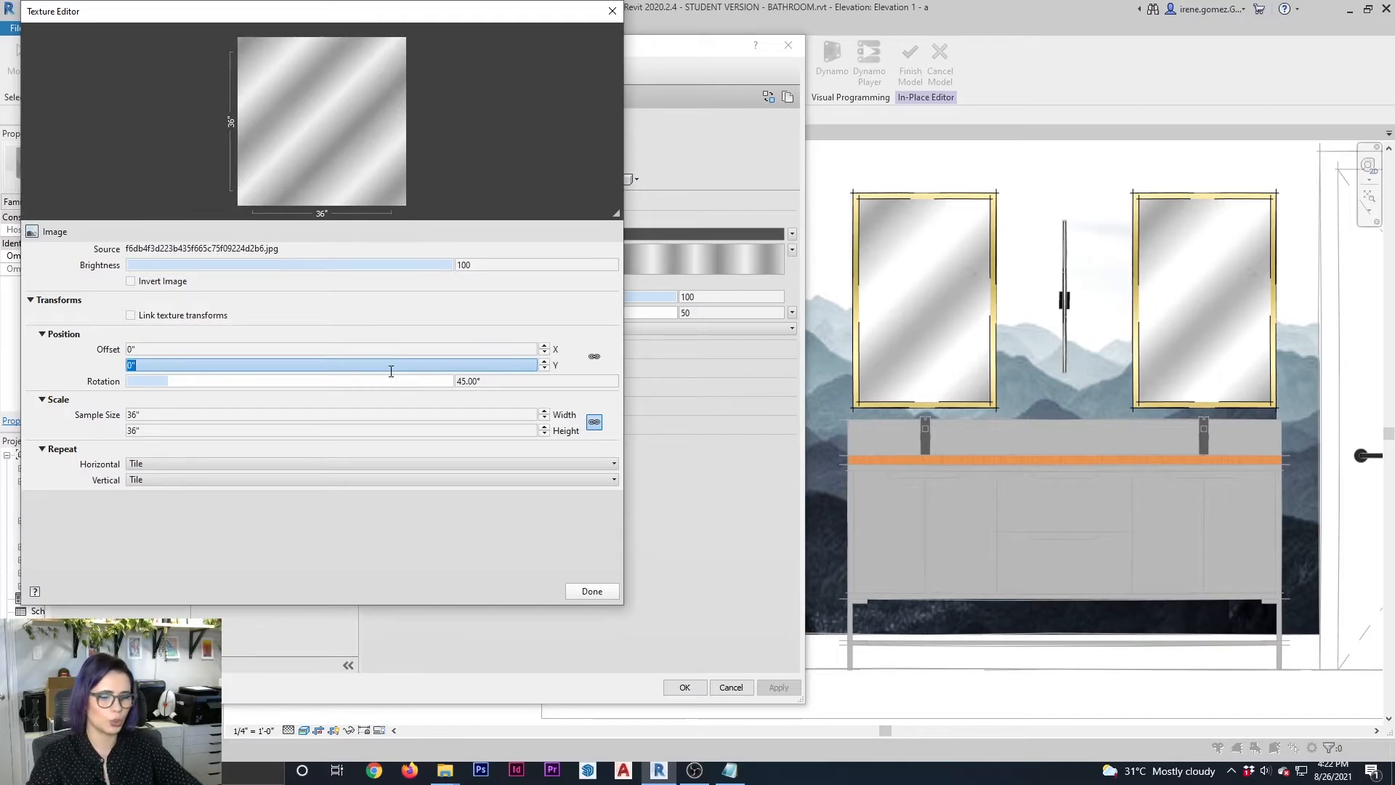
pyautogui.write('12')
pyautogui.click(602, 591)
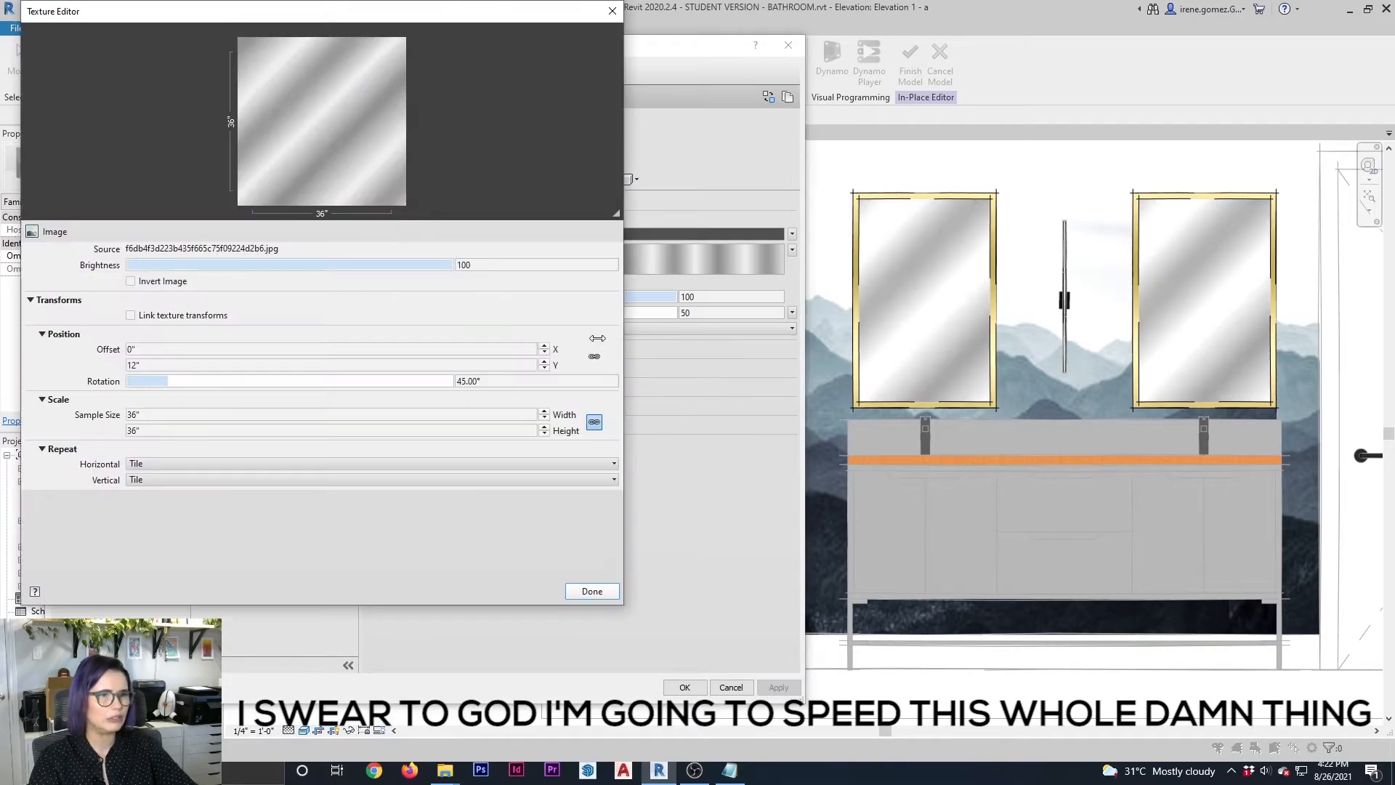
pyautogui.click(592, 591)
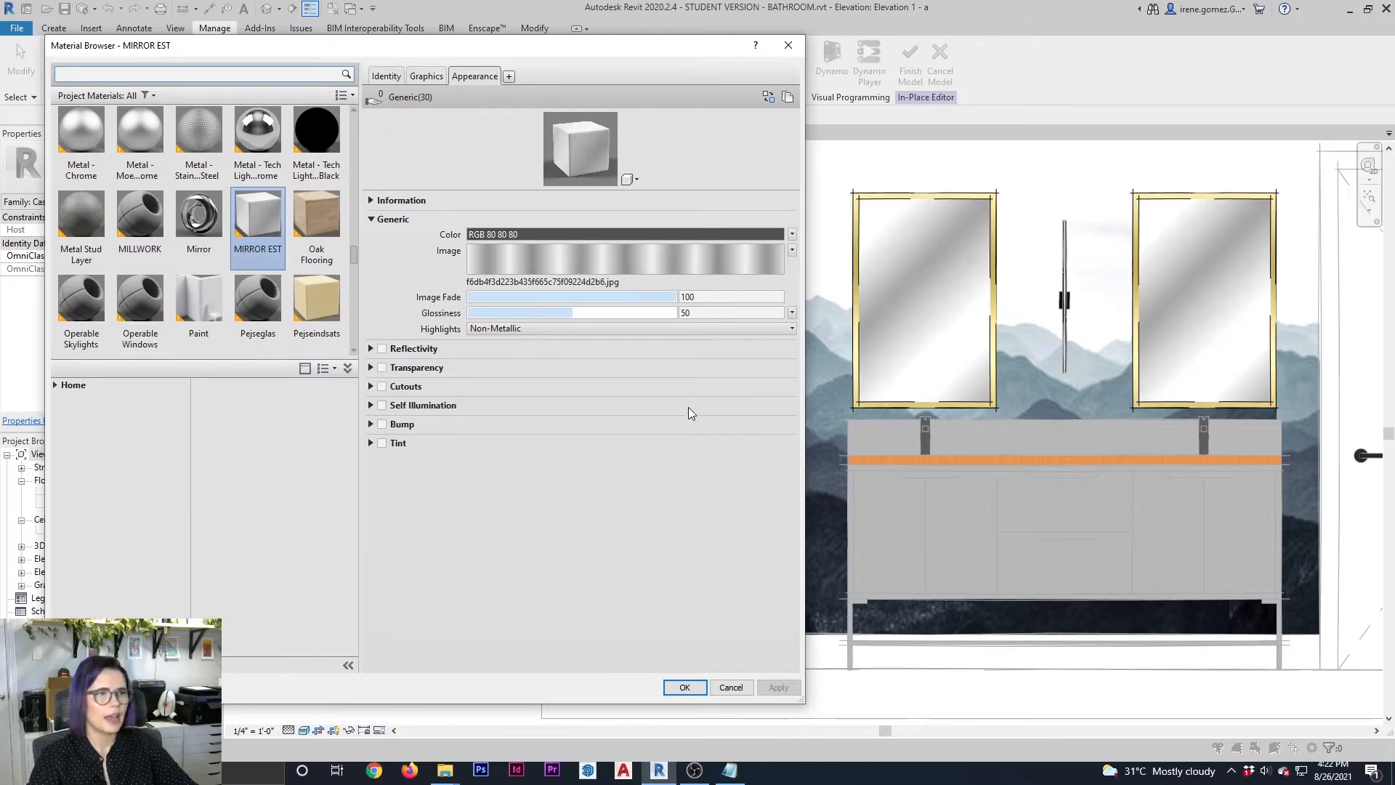
# Set the MIRROR EST image's Y offset to 6" and apply it to the material
pyautogui.click(639, 259)
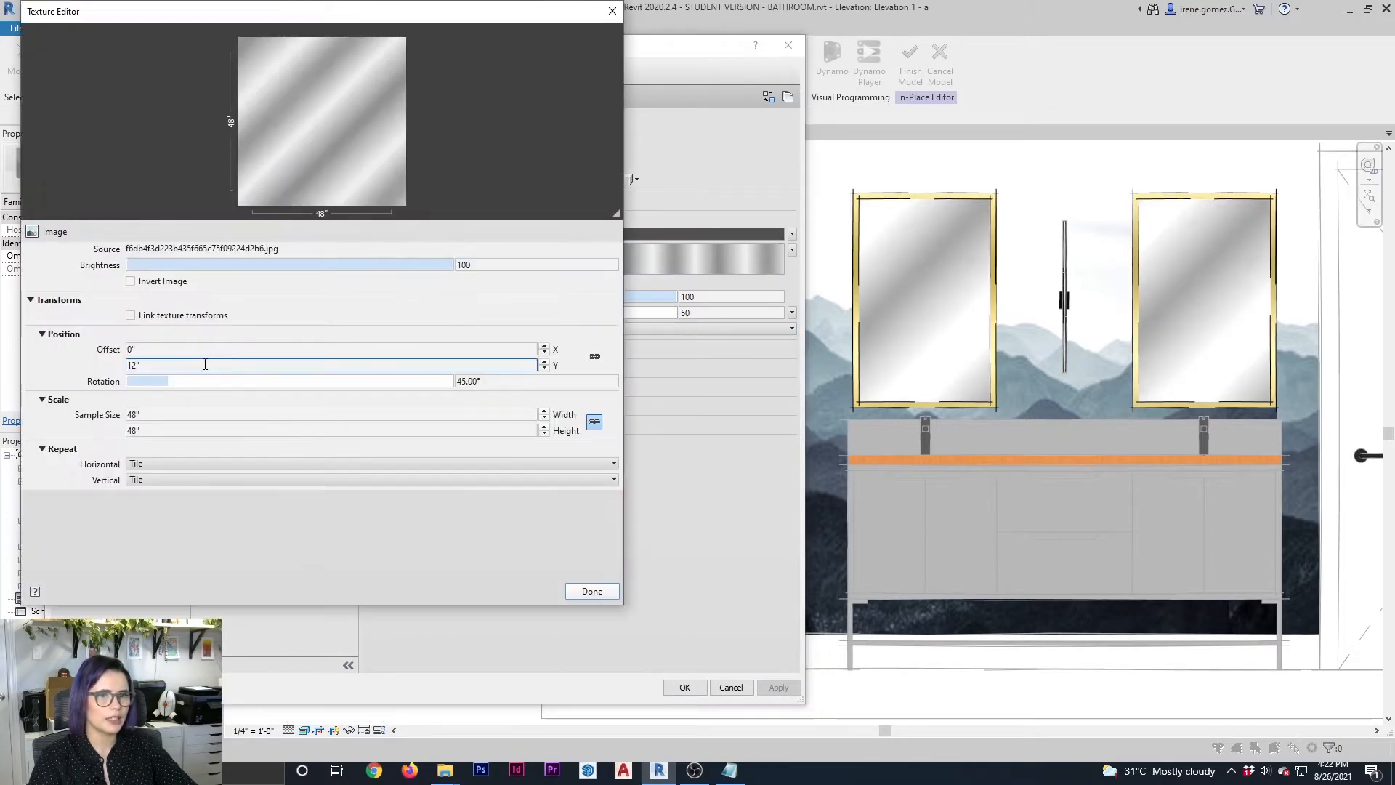
pyautogui.doubleClick(197, 363)
pyautogui.write('0')
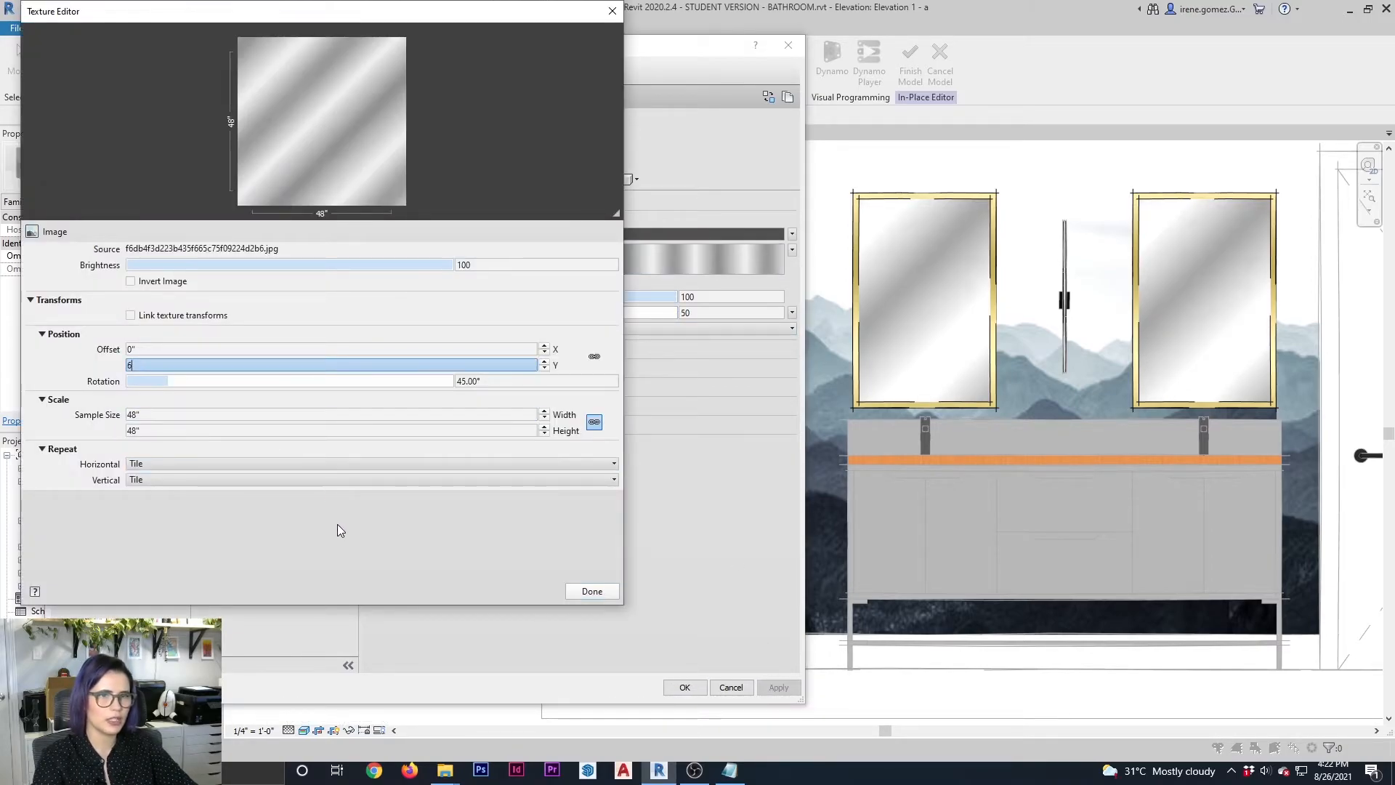
pyautogui.click(593, 591)
pyautogui.click(770, 687)
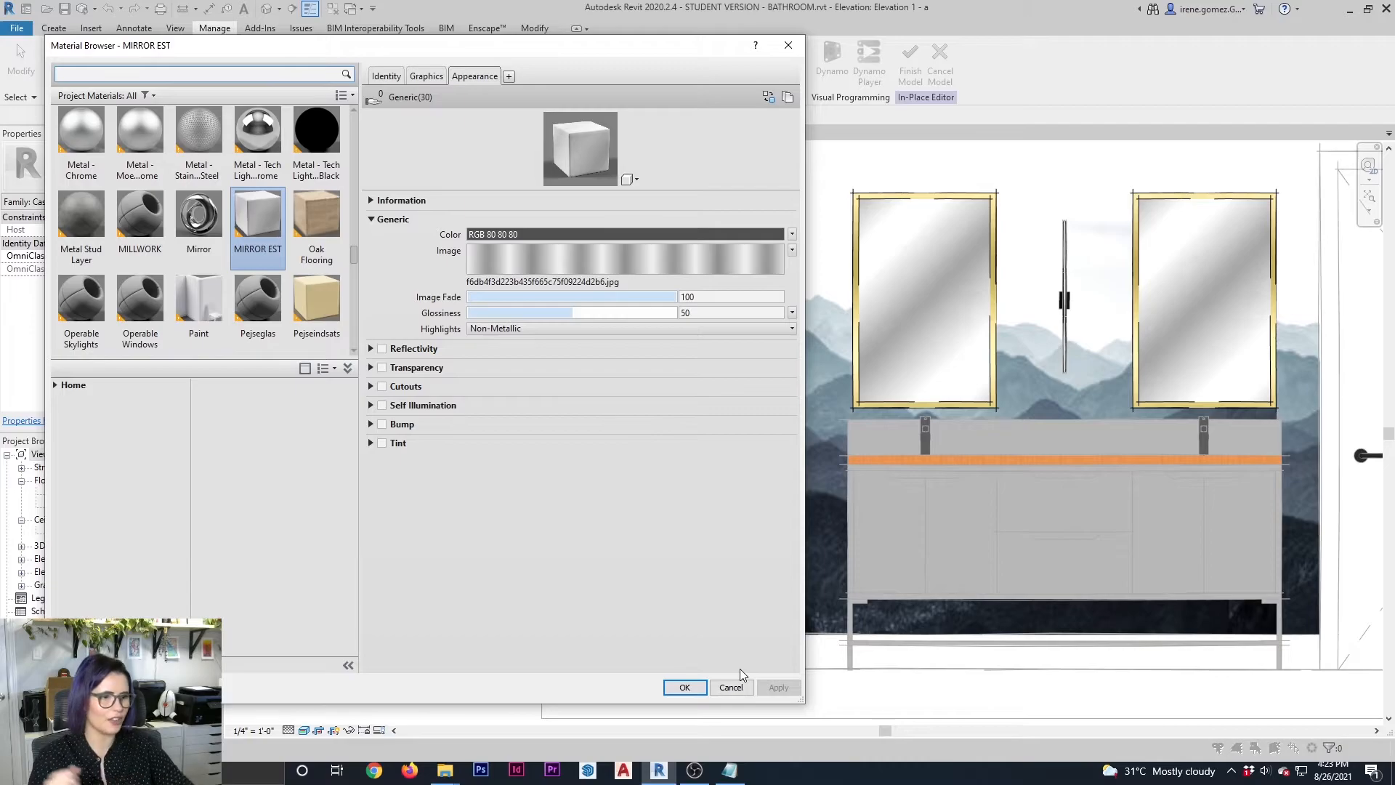
# Accept the material changes, finish the in-place mirror model, and open the vanity casework for in-place editing
pyautogui.click(700, 693)
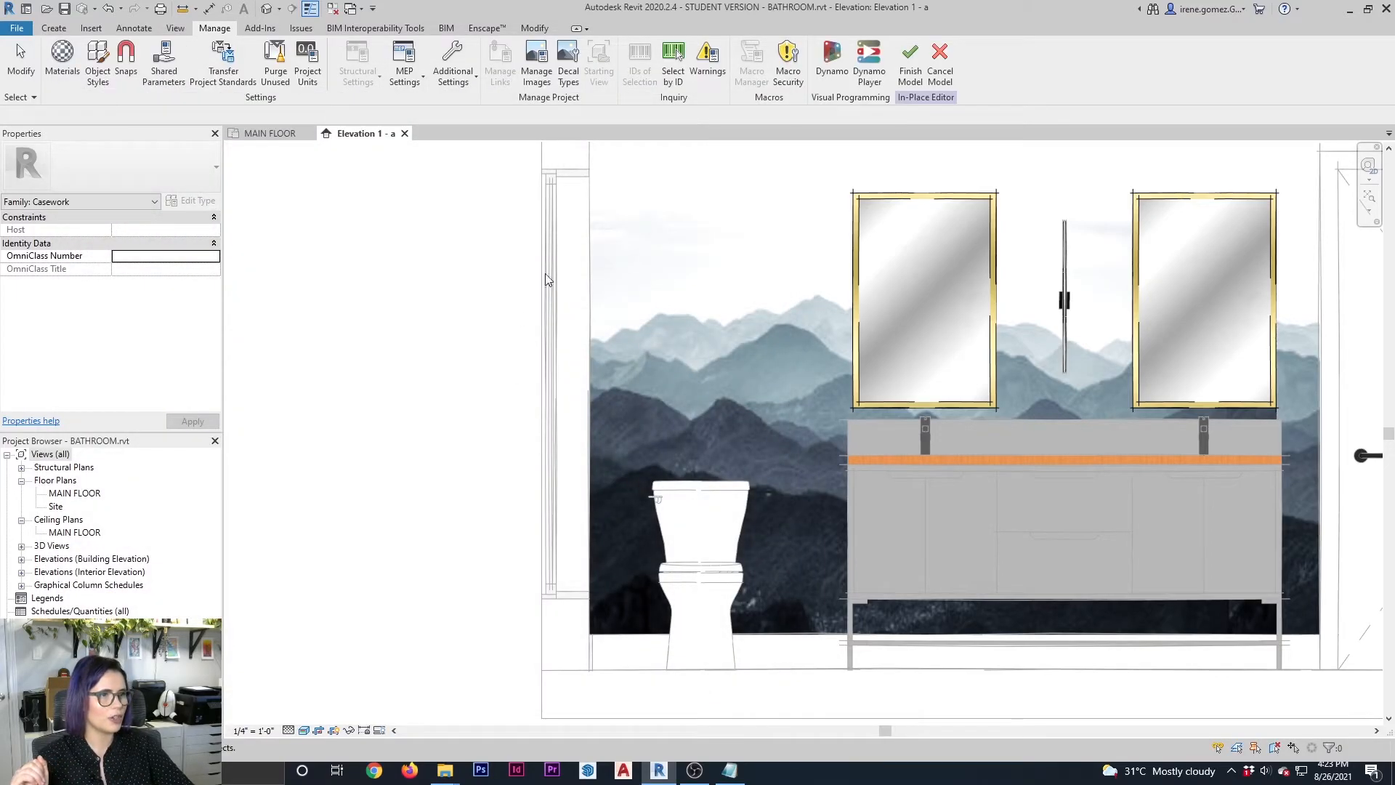
pyautogui.click(908, 73)
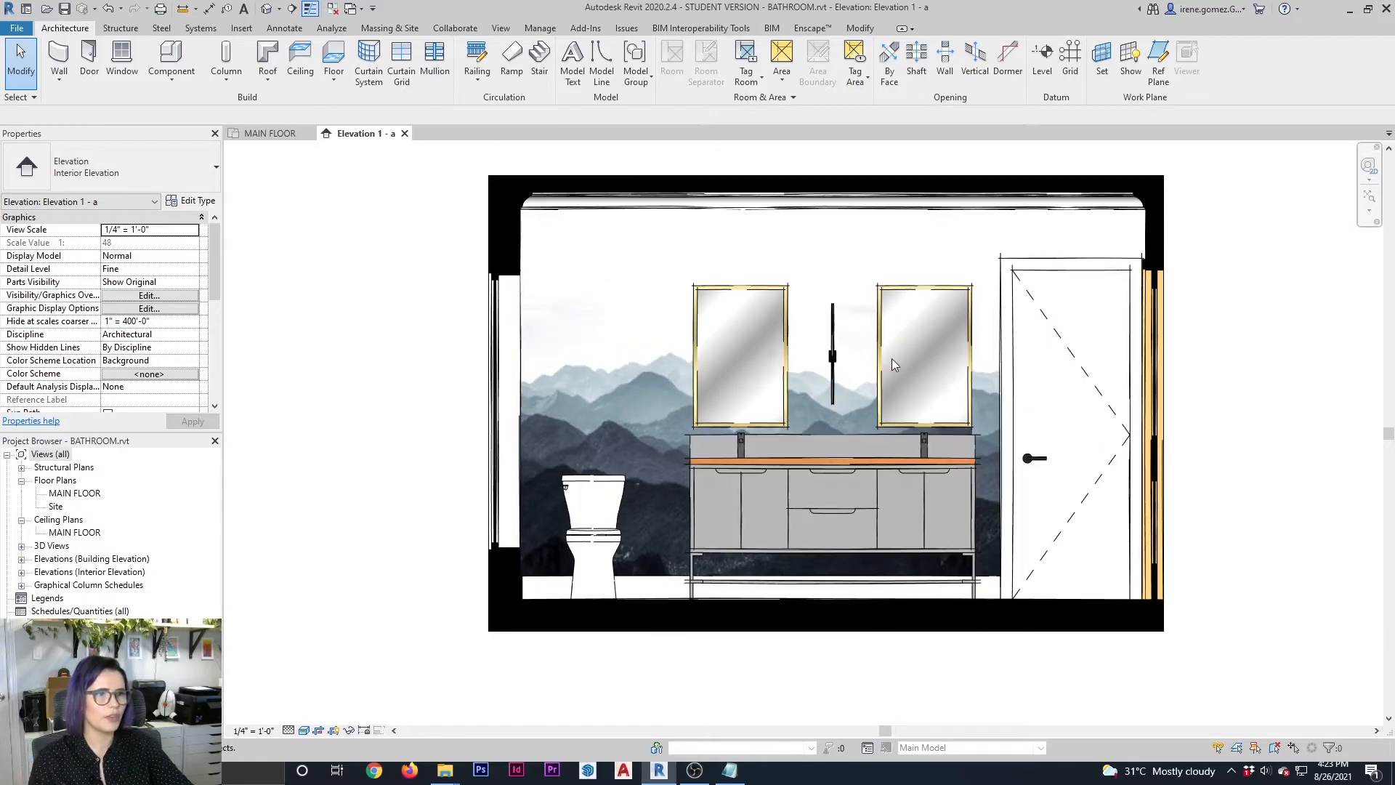
pyautogui.scroll(2, 1018, 436)
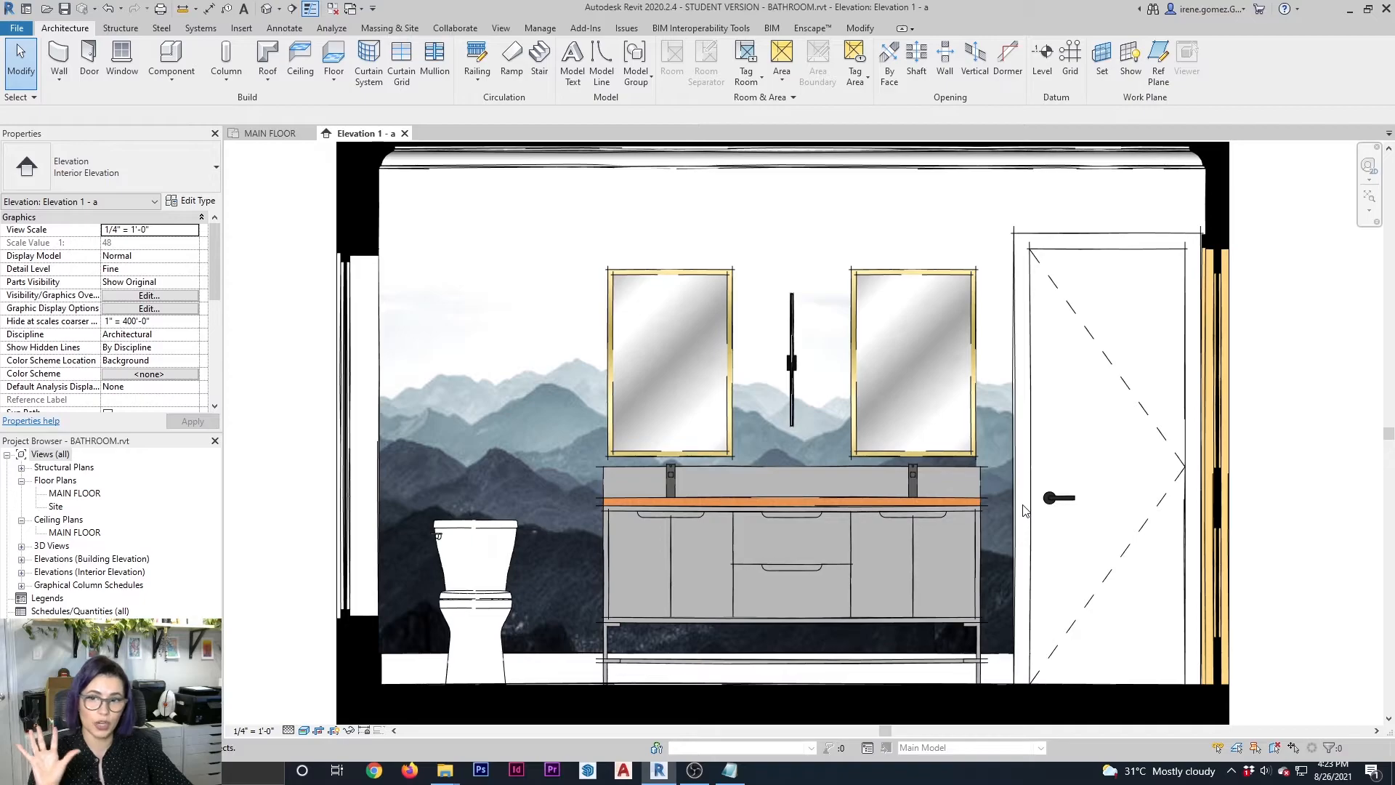
pyautogui.moveTo(860, 459); pyautogui.dragTo(965, 425, button='middle')
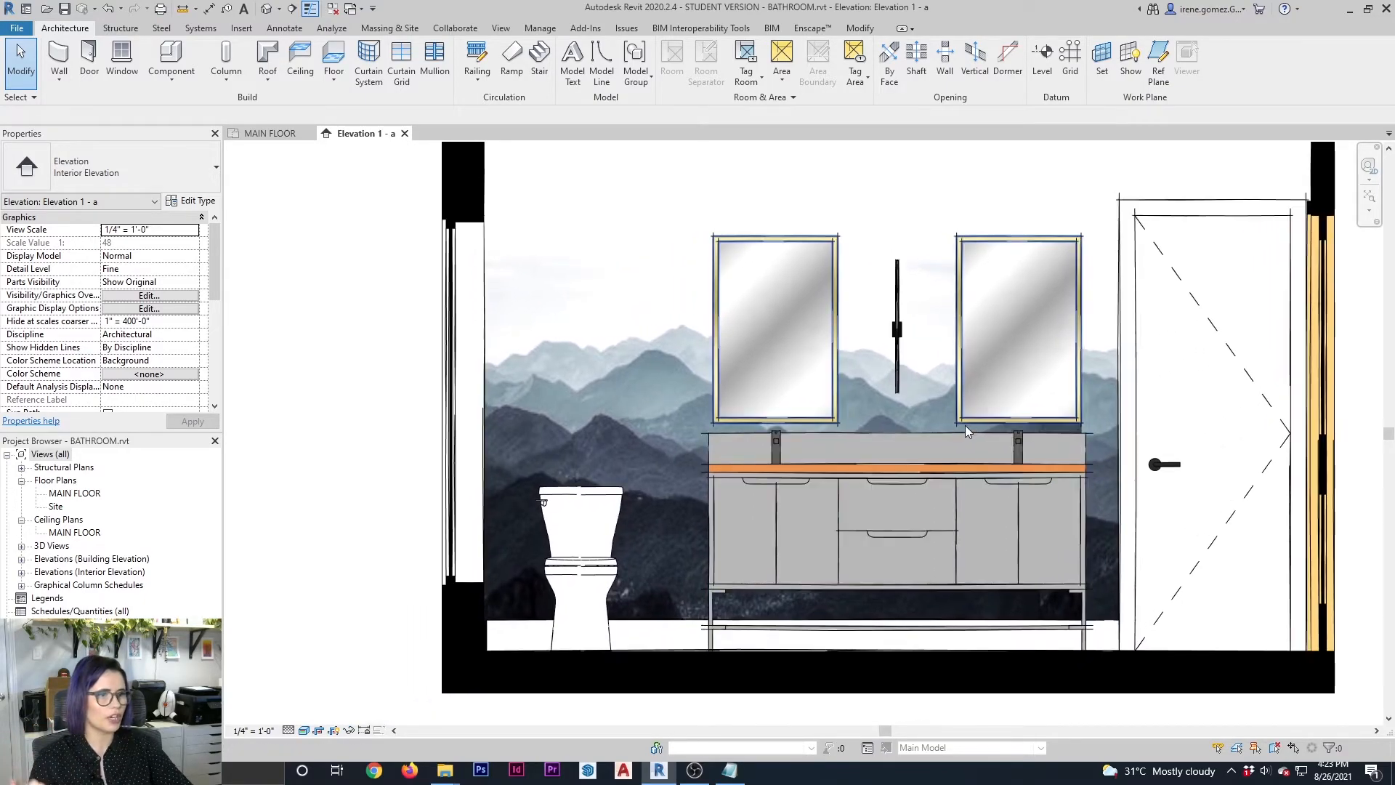
pyautogui.click(943, 479)
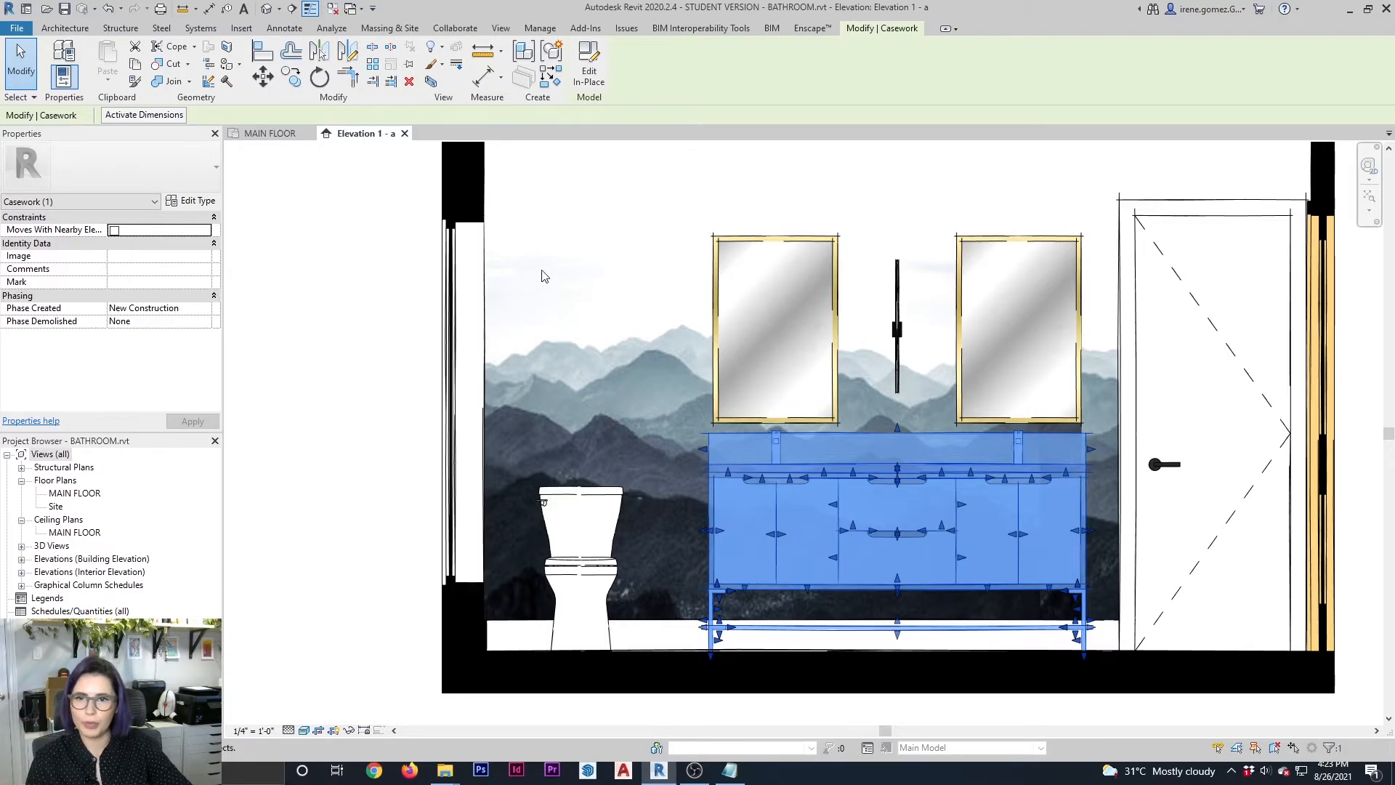
pyautogui.click(589, 60)
pyautogui.scroll(2, 1032, 378)
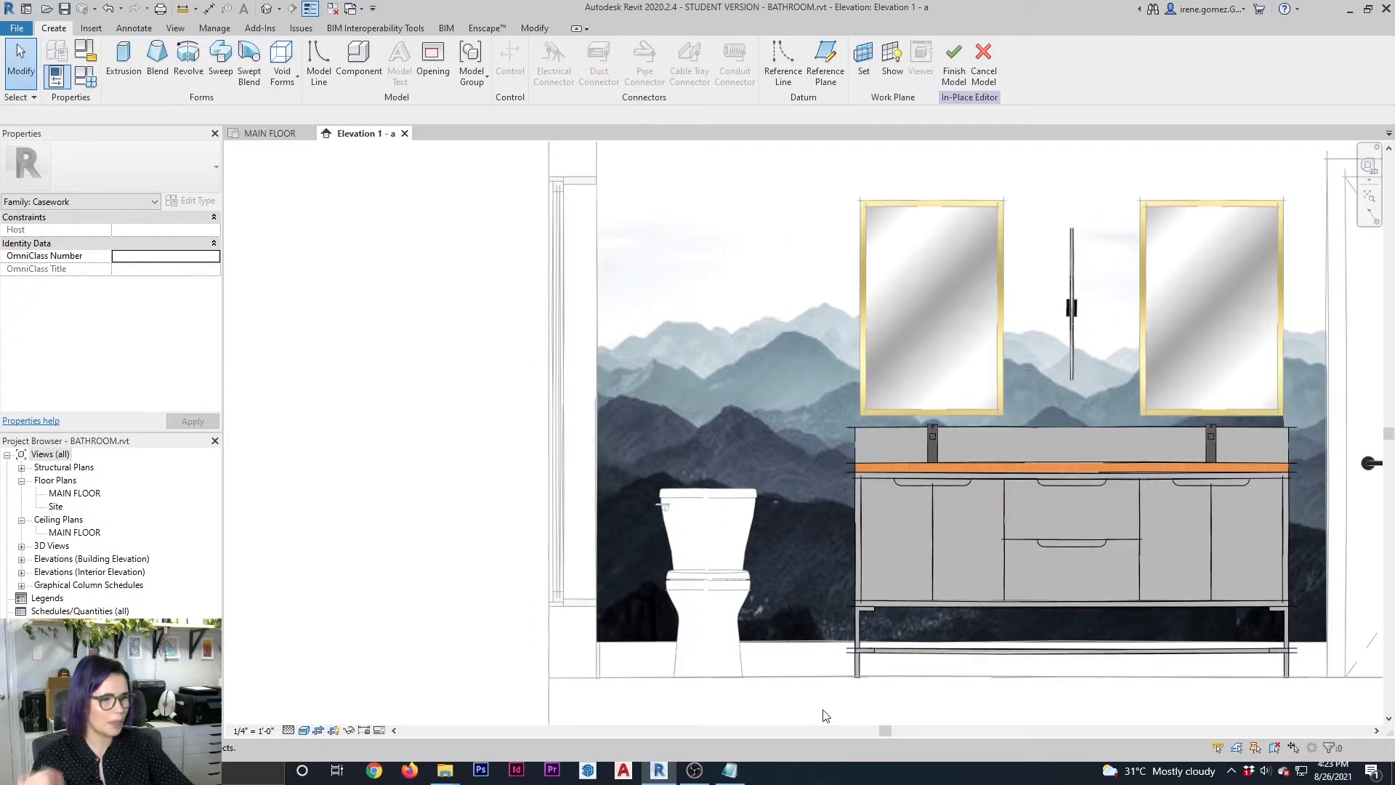
# Assign the GOLD material to the extrusions forming the vanity's legs and lower rail
pyautogui.moveTo(825, 710); pyautogui.dragTo(1326, 604)
pyautogui.moveTo(797, 691); pyautogui.dragTo(1354, 609)
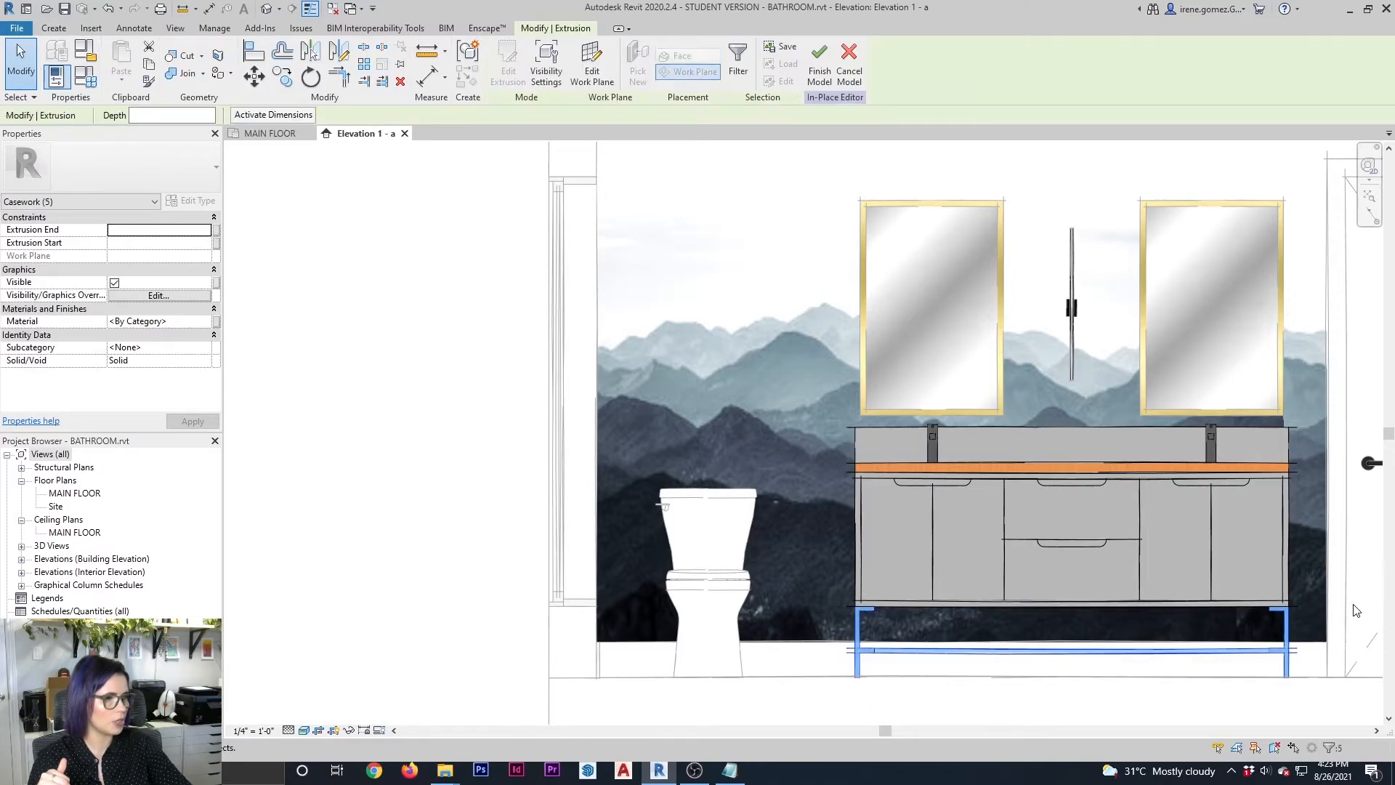
pyautogui.click(176, 320)
pyautogui.write('GOLD')
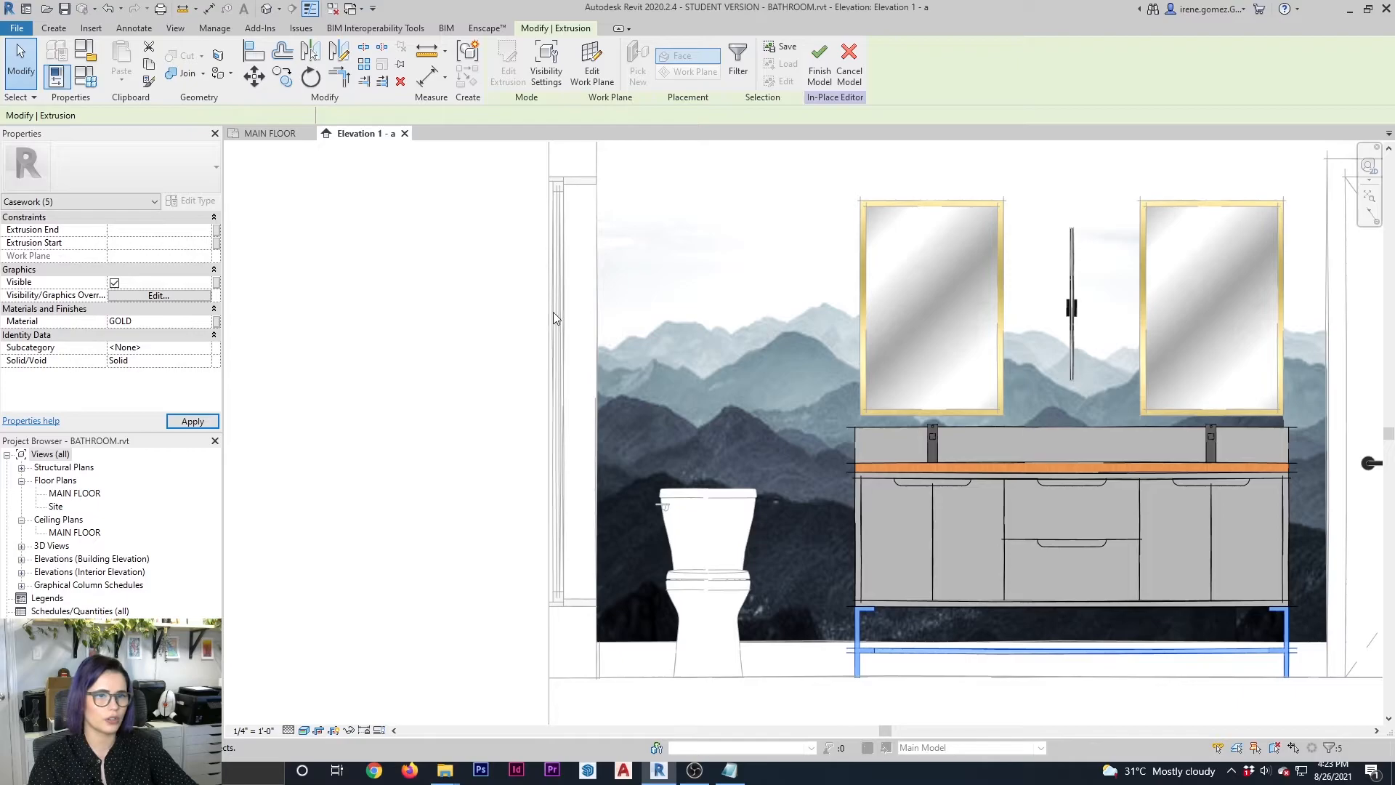
pyautogui.click(437, 361)
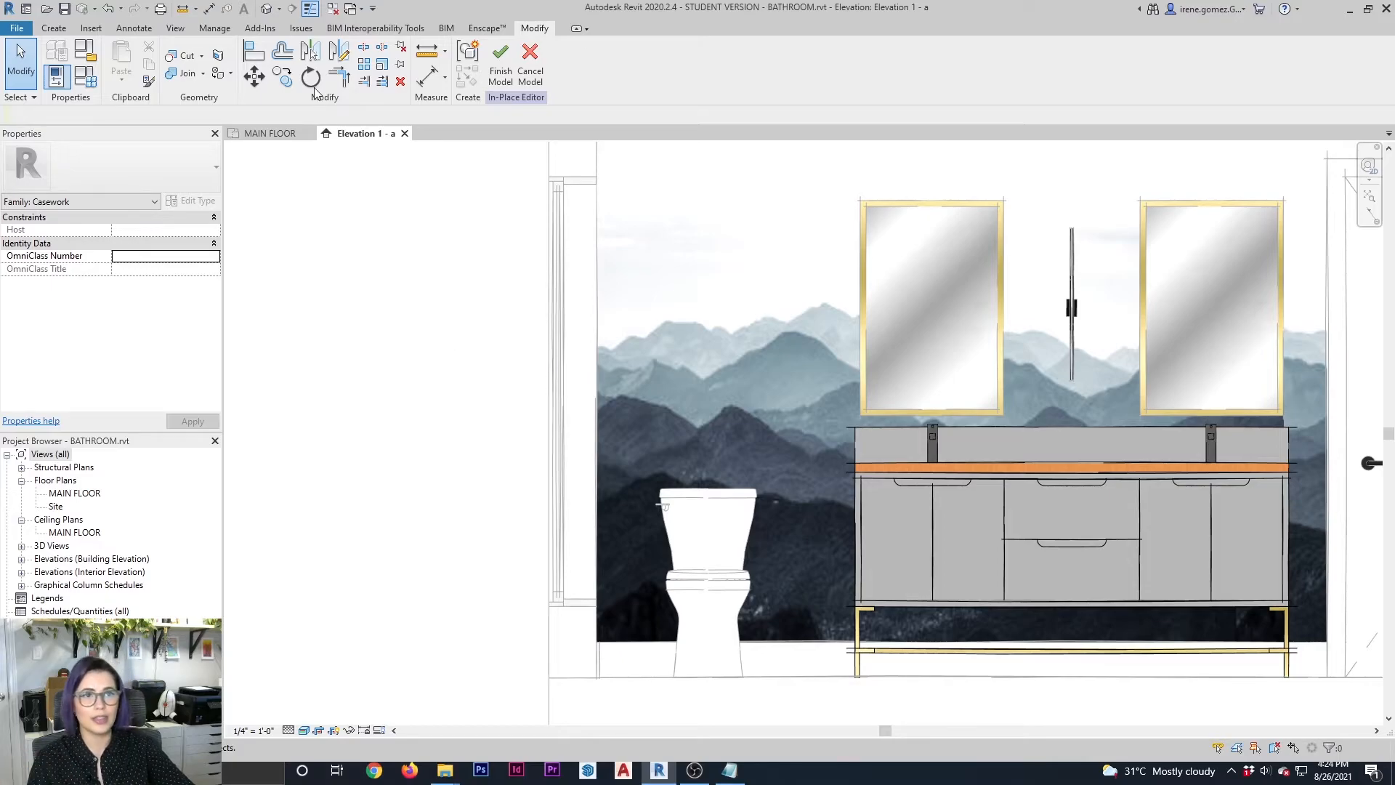
# Create a new blank material in the project's material library
pyautogui.click(218, 30)
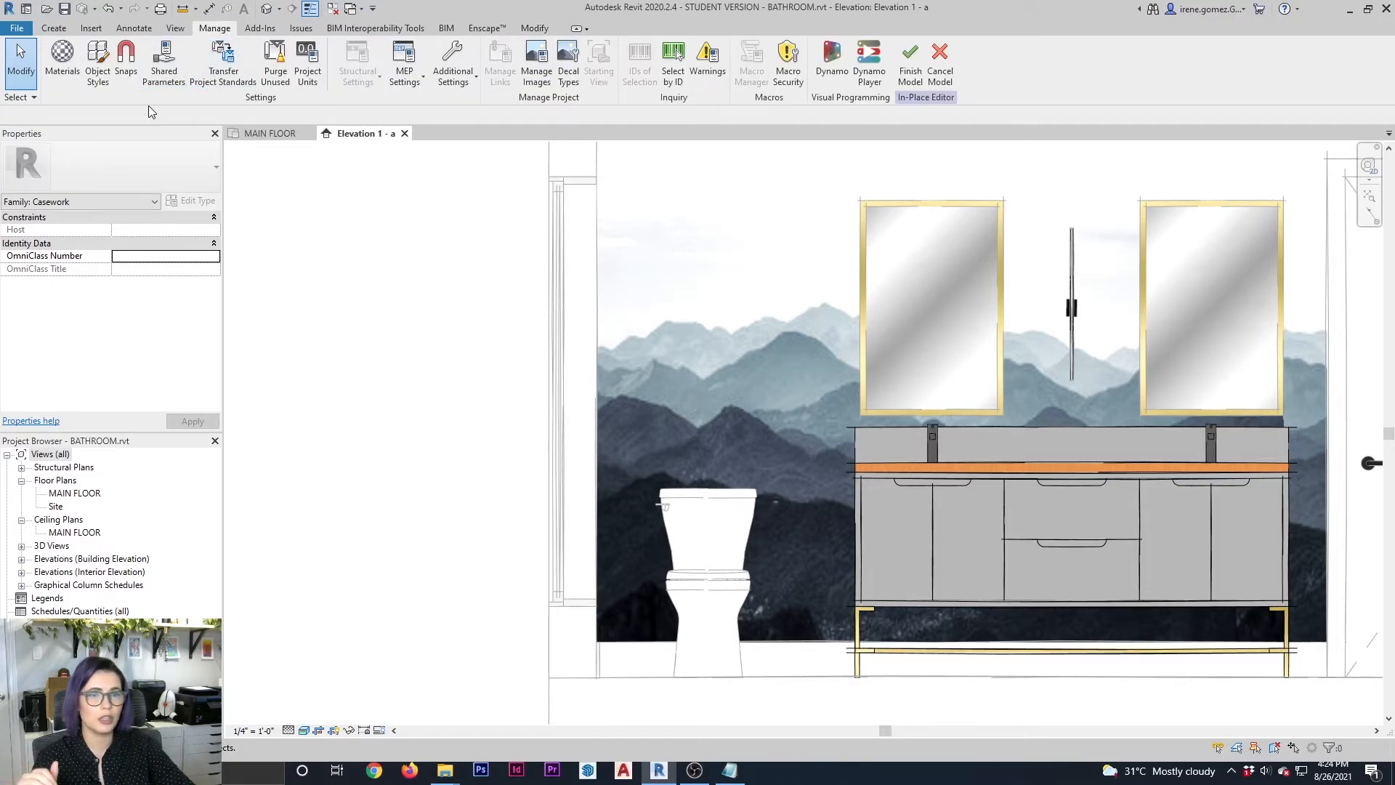
pyautogui.click(64, 61)
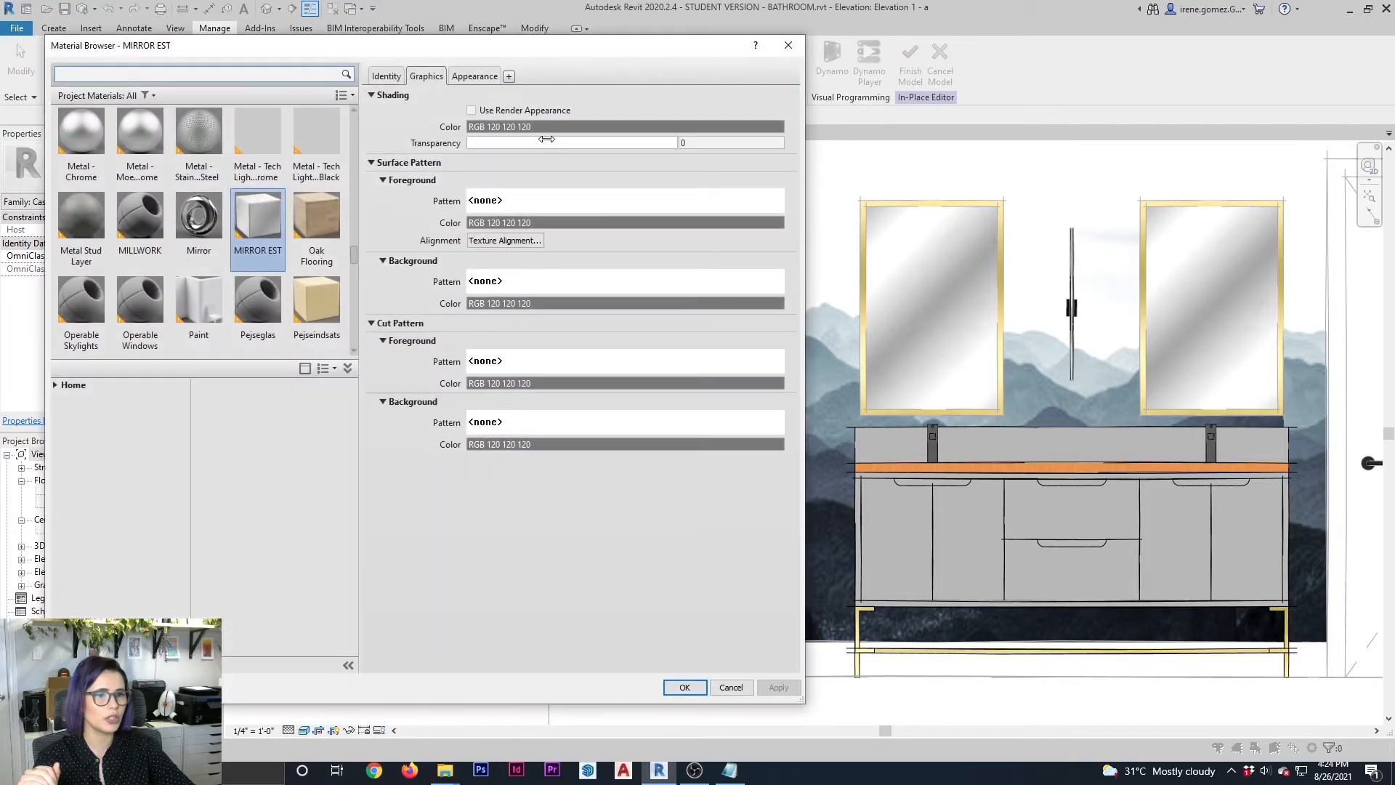
pyautogui.moveTo(536, 53); pyautogui.dragTo(741, 64)
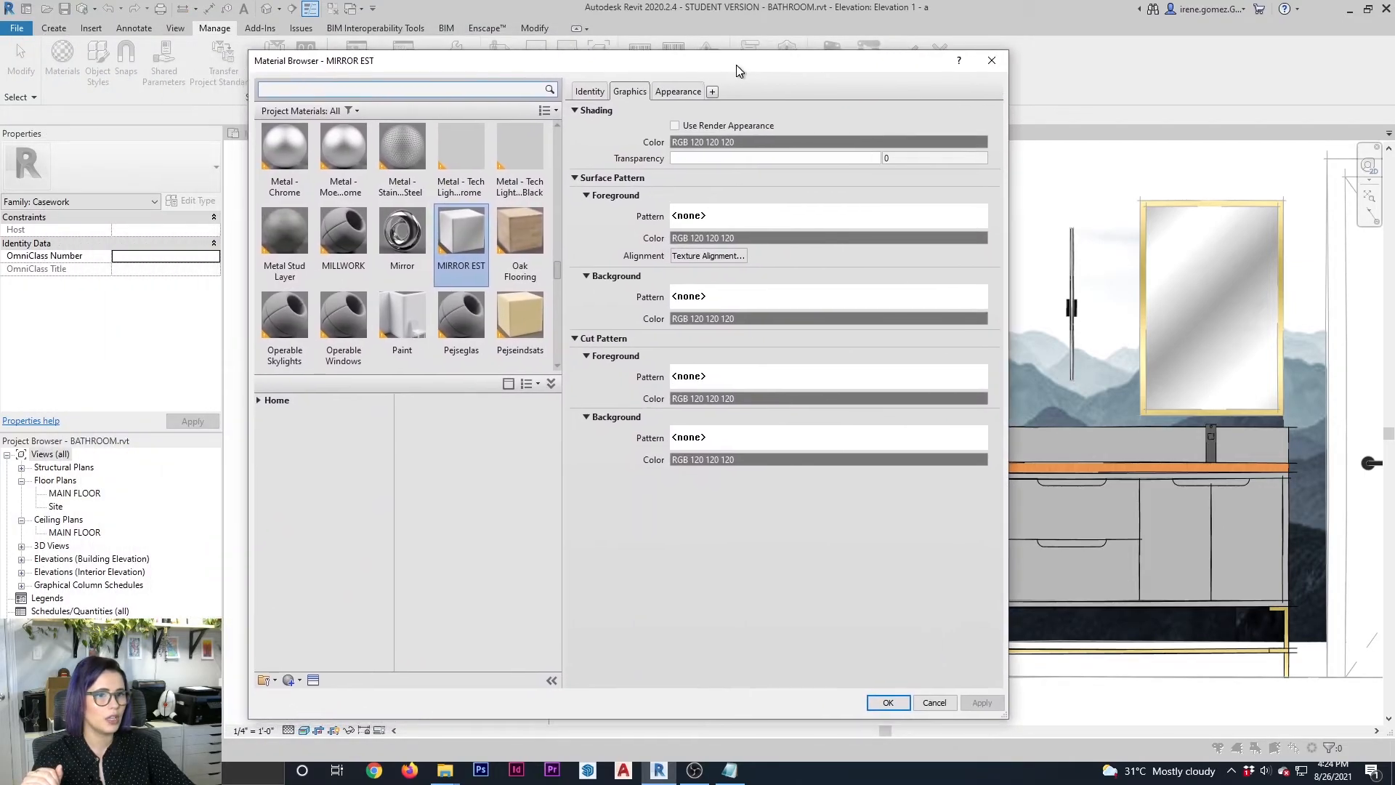
pyautogui.click(289, 680)
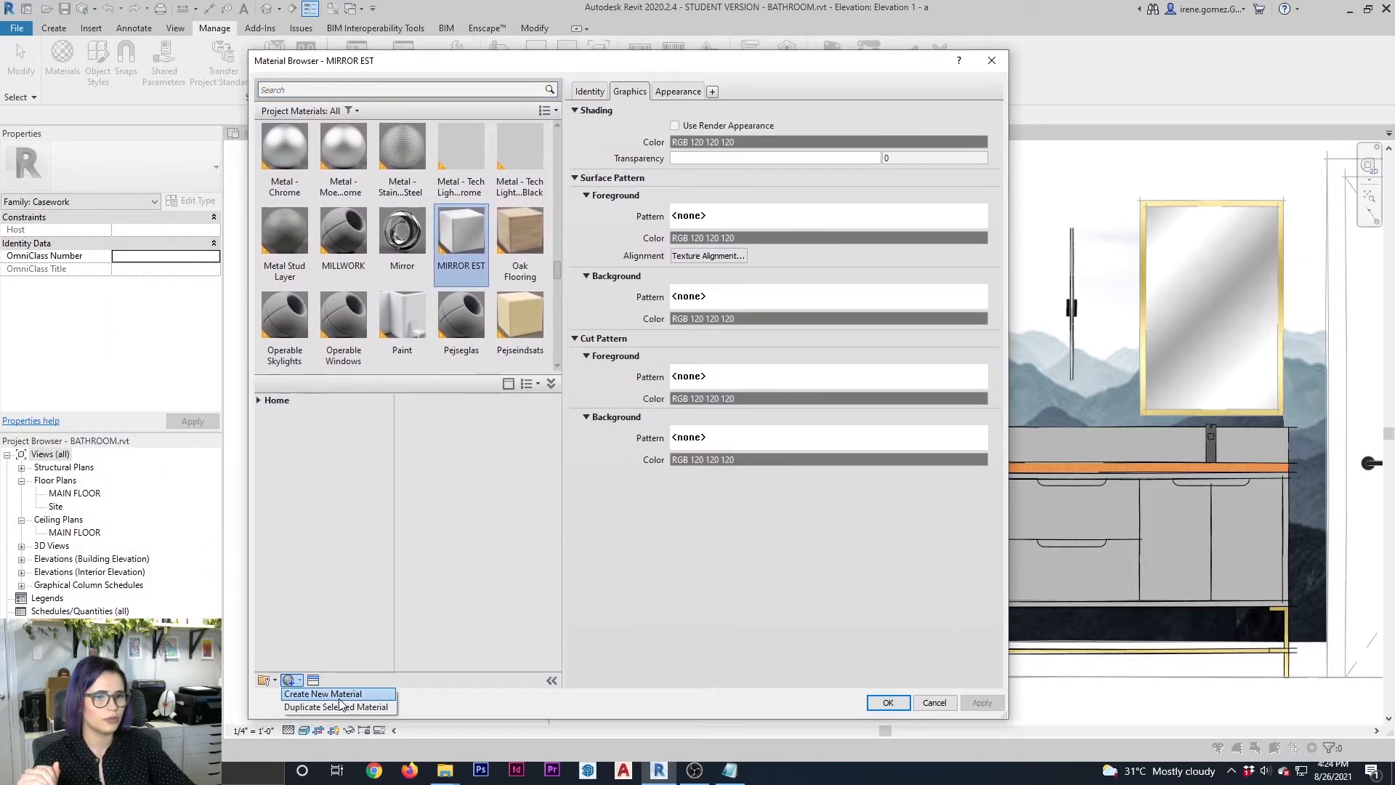
pyautogui.click(328, 695)
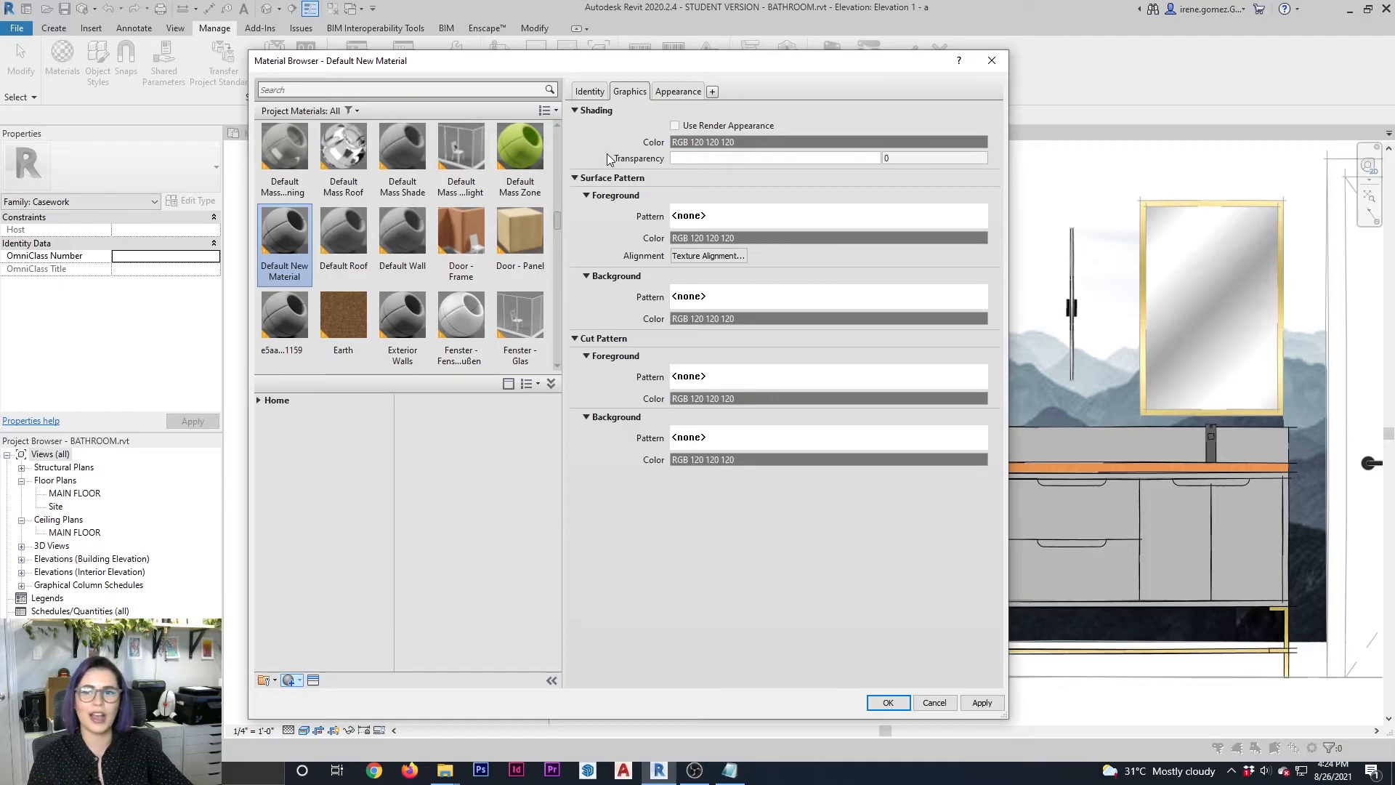
# Name the new material WOOD VENEER and assign a wood image file to its generic appearance
pyautogui.click(589, 92)
pyautogui.click(765, 113)
pyautogui.write('WOOD VENEER')
pyautogui.press('Return')
pyautogui.click(678, 92)
pyautogui.click(820, 282)
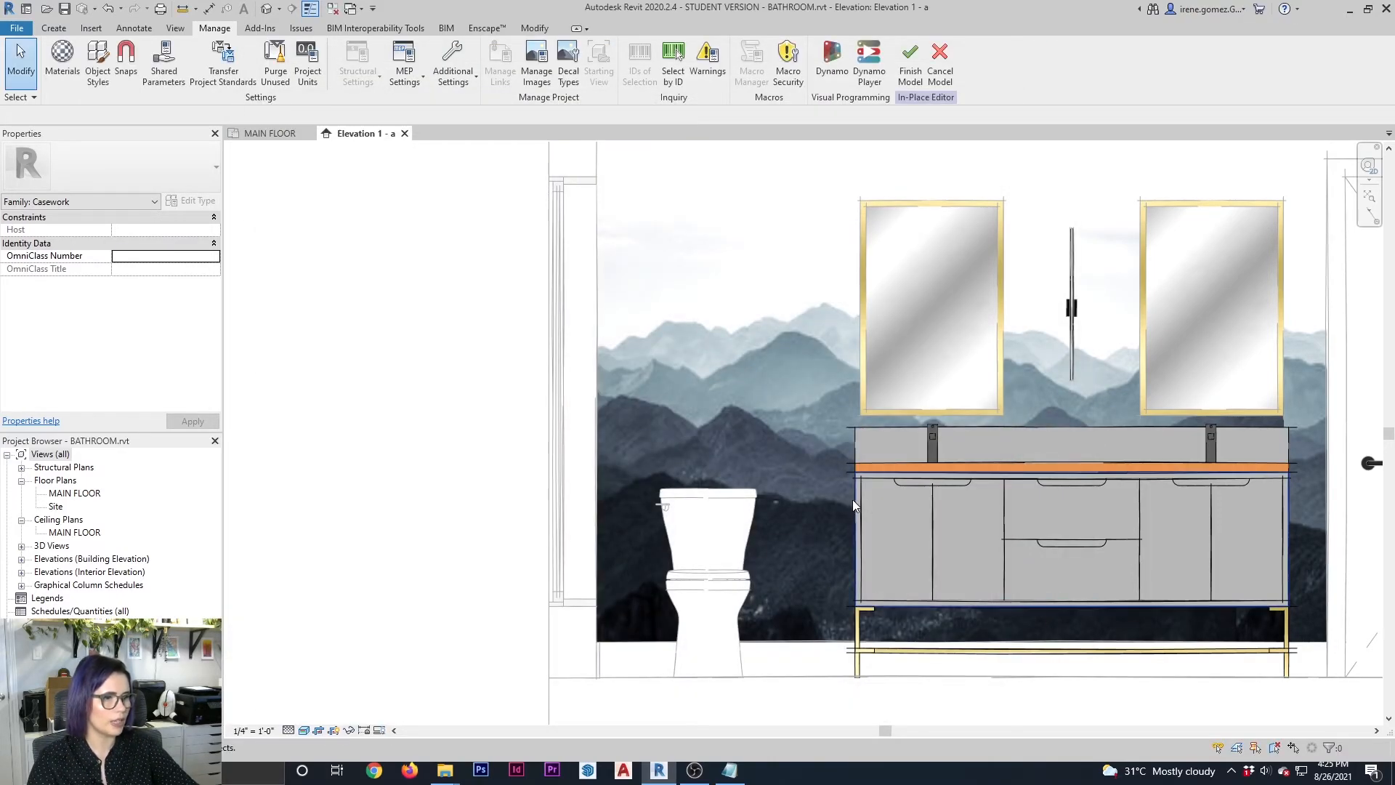
# Assign the WOOD VENEER material to the vanity's cabinet body extrusion
pyautogui.click(852, 500)
pyautogui.click(810, 721)
pyautogui.scroll(2, 859, 480)
pyautogui.moveTo(845, 486); pyautogui.dragTo(774, 446, button='middle')
pyautogui.click(783, 445)
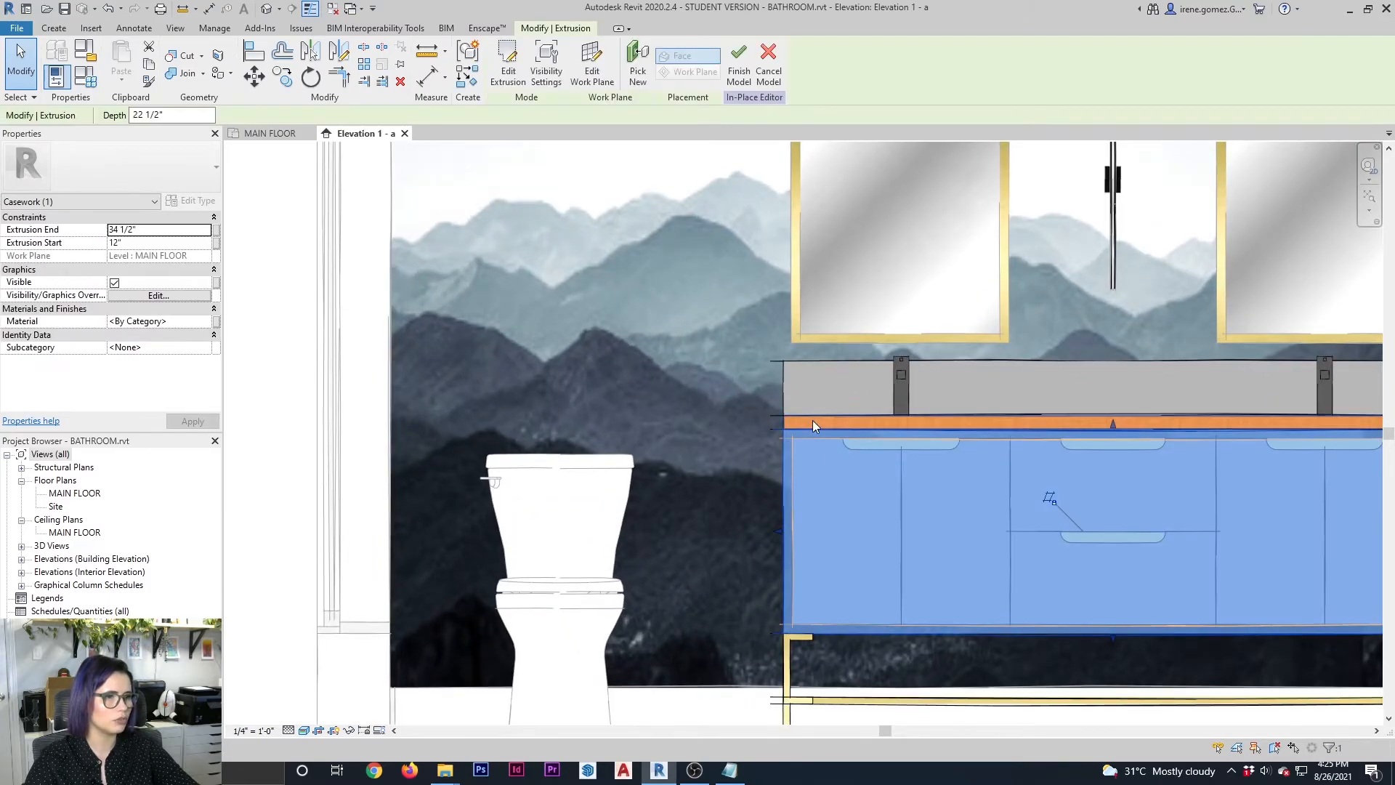
pyautogui.click(186, 325)
pyautogui.write('WOOD GRAIN')
pyautogui.click(393, 428)
# Assign the WOOD VENEER material to all of the vanity's door and drawer fronts
pyautogui.scroll(-2, 378, 423)
pyautogui.moveTo(662, 429); pyautogui.dragTo(1196, 578)
pyautogui.click(175, 320)
pyautogui.write('WOOD VENEER')
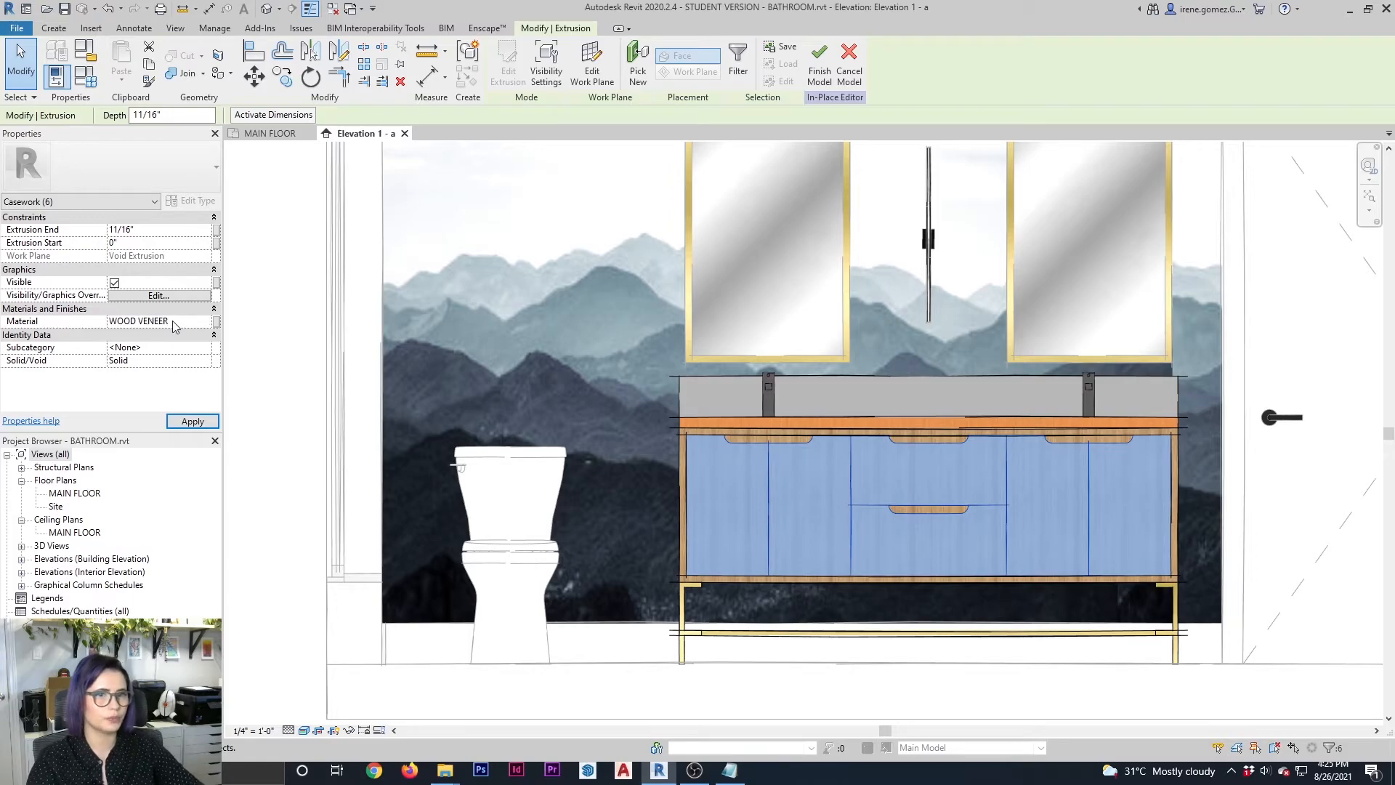
pyautogui.click(672, 326)
pyautogui.moveTo(672, 326); pyautogui.dragTo(814, 373, button='middle')
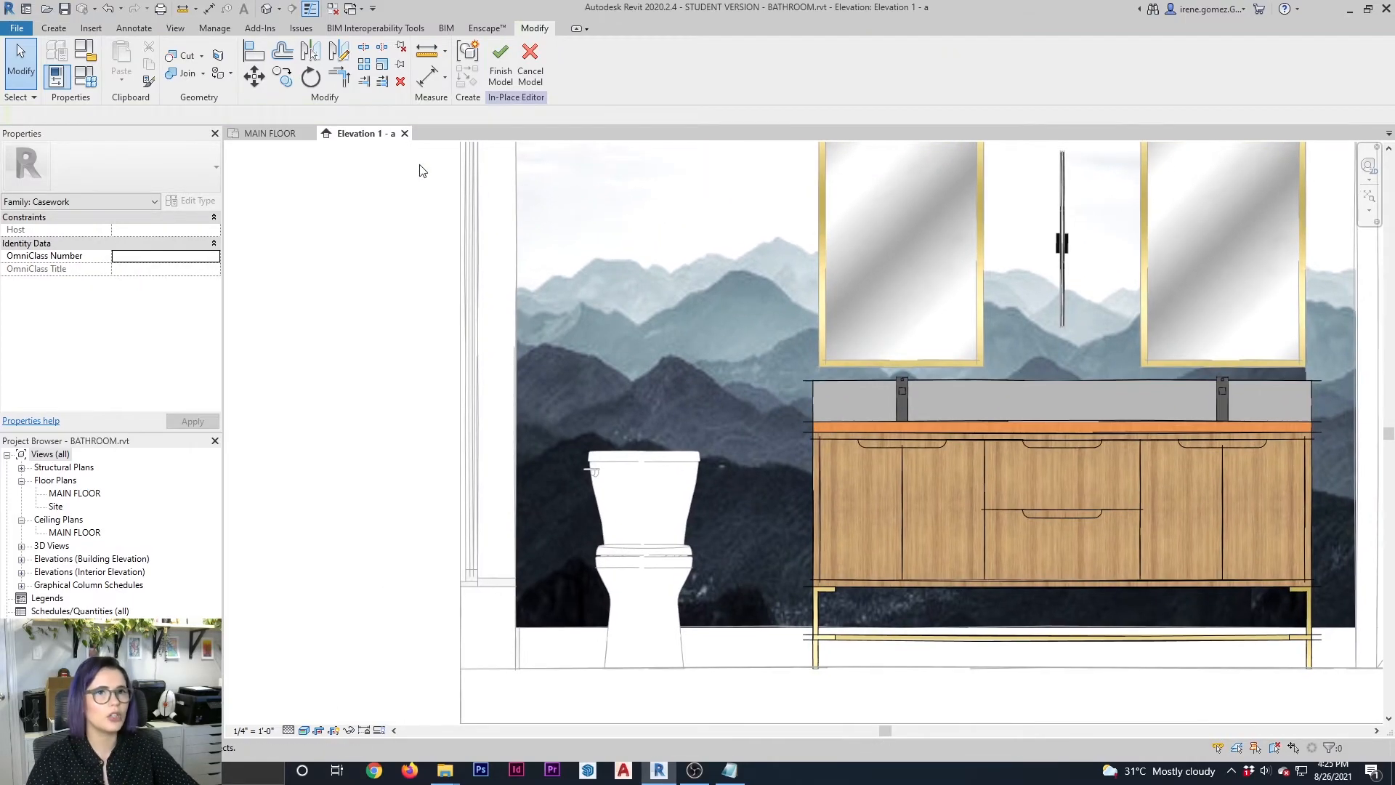
# Rotate the WOOD VENEER appearance image by 90° and apply the change to the material
pyautogui.click(215, 29)
pyautogui.click(71, 62)
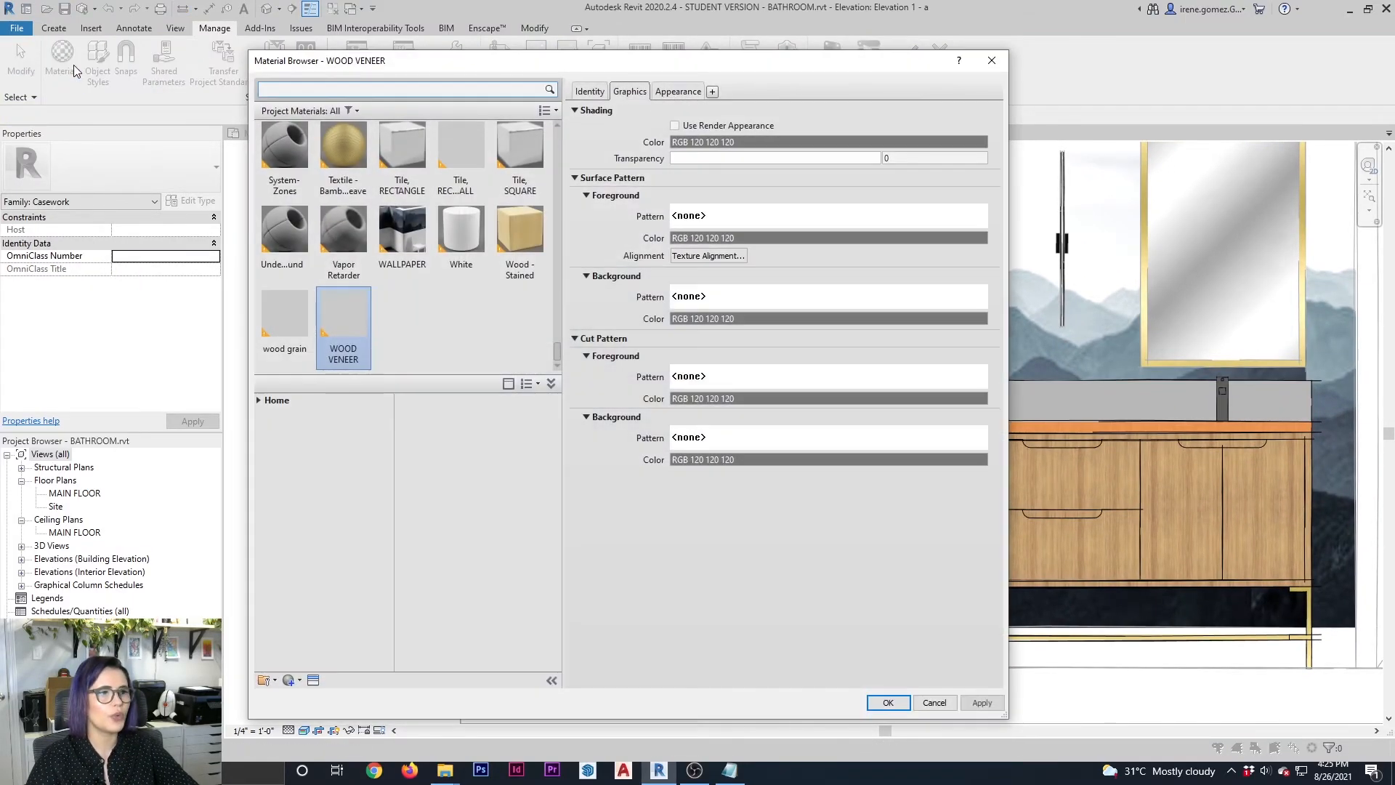
pyautogui.click(677, 91)
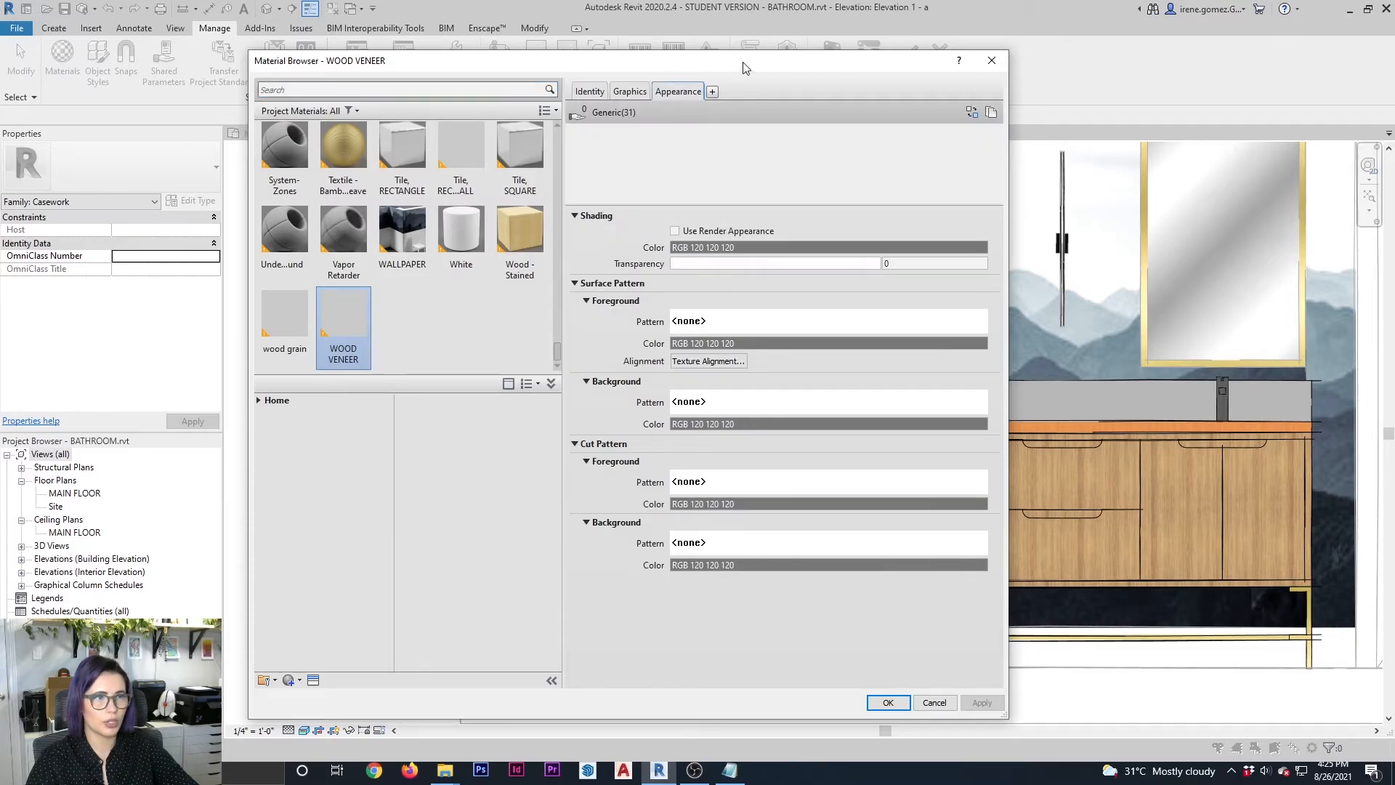
pyautogui.moveTo(729, 60); pyautogui.dragTo(509, 58)
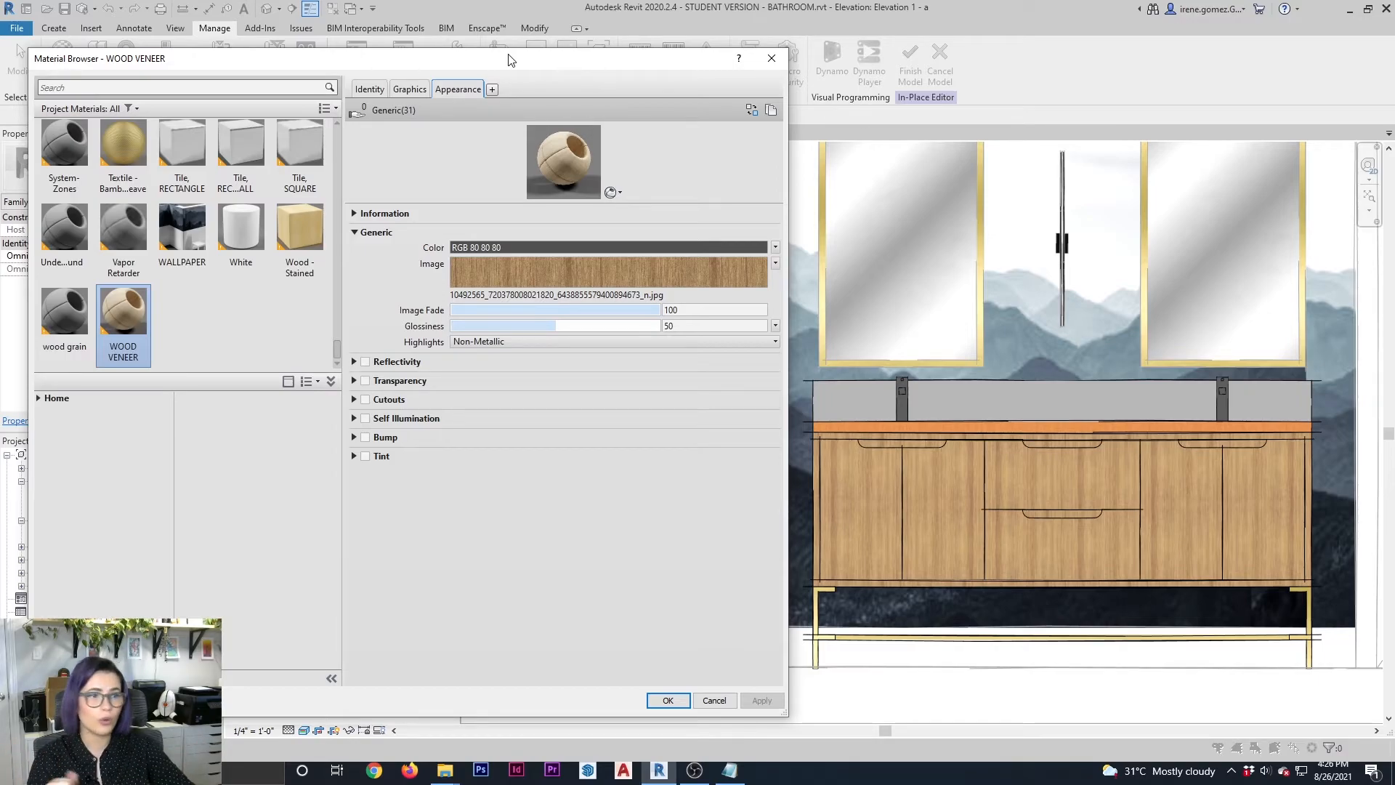
pyautogui.click(642, 268)
pyautogui.doubleClick(530, 378)
pyautogui.write('90')
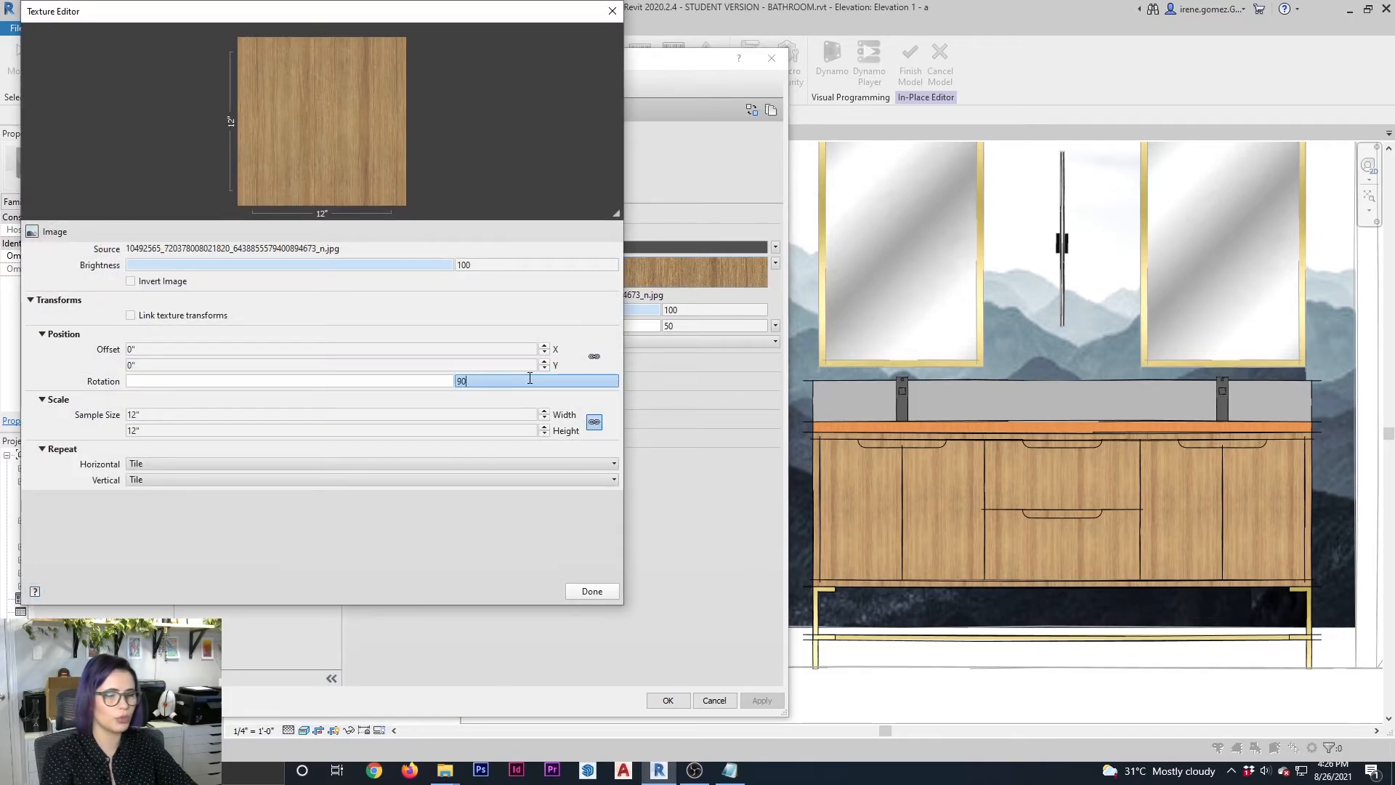
pyautogui.click(602, 595)
pyautogui.click(762, 701)
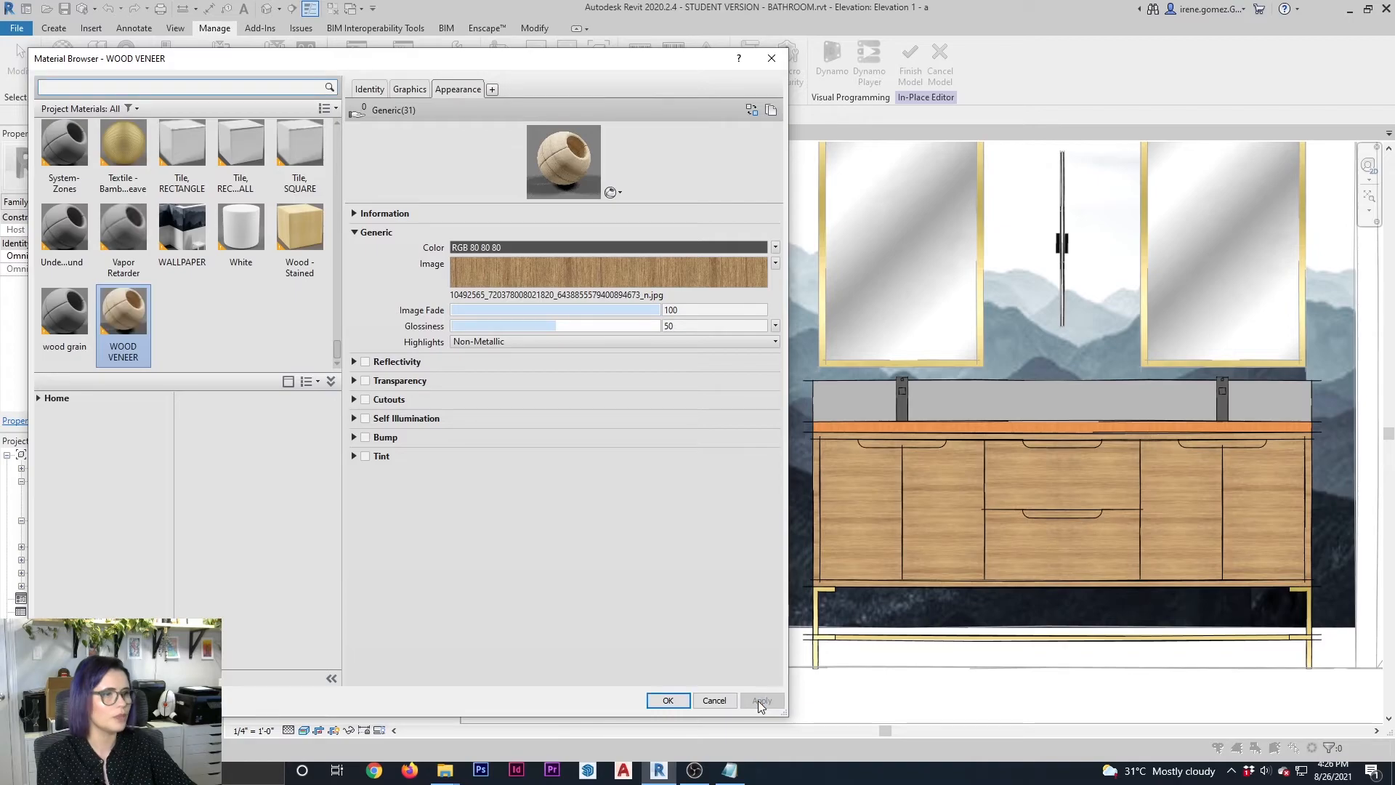
# Set the WOOD VENEER image's sample size to 24" by 24" and apply the change to the material
pyautogui.click(642, 271)
pyautogui.doubleClick(200, 415)
pyautogui.write('24')
pyautogui.doubleClick(199, 429)
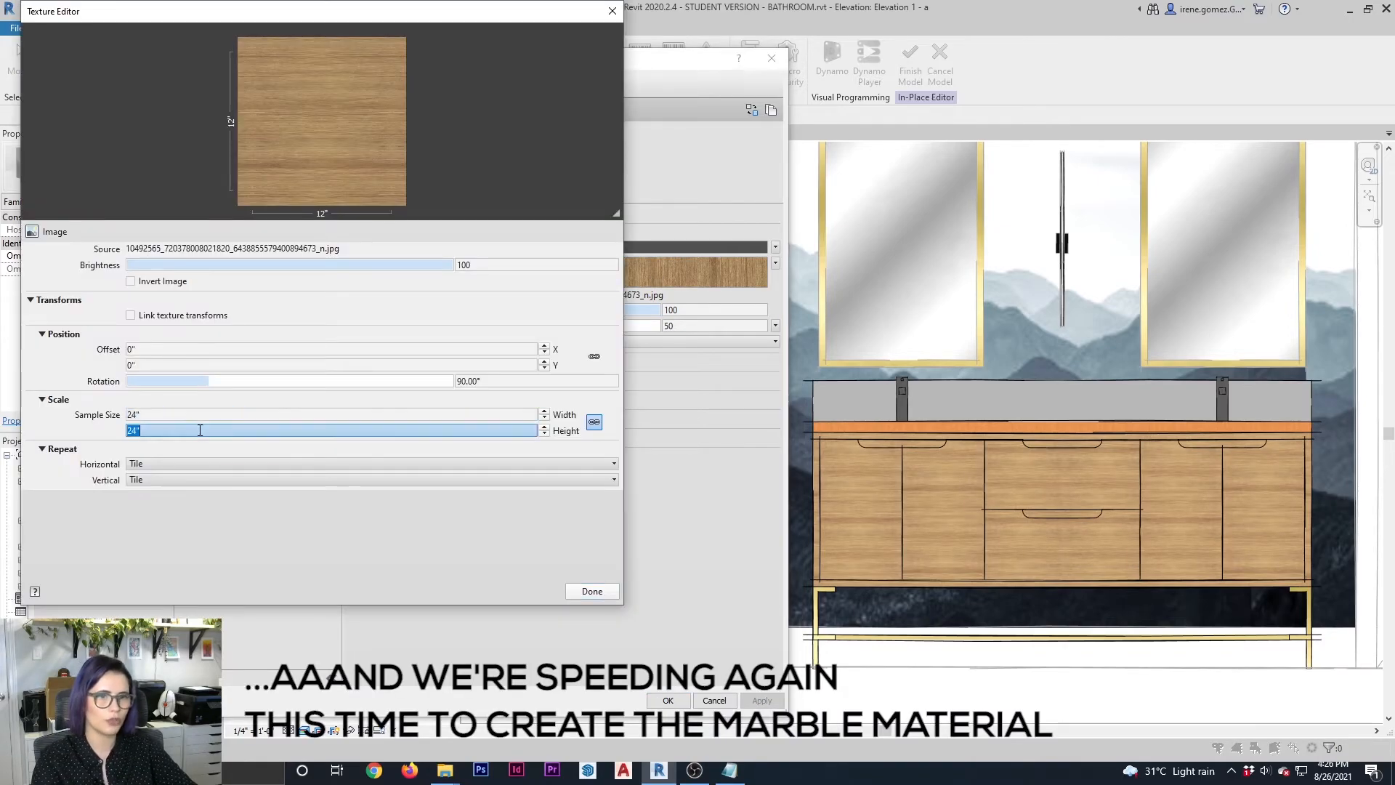
pyautogui.click(593, 592)
pyautogui.click(761, 704)
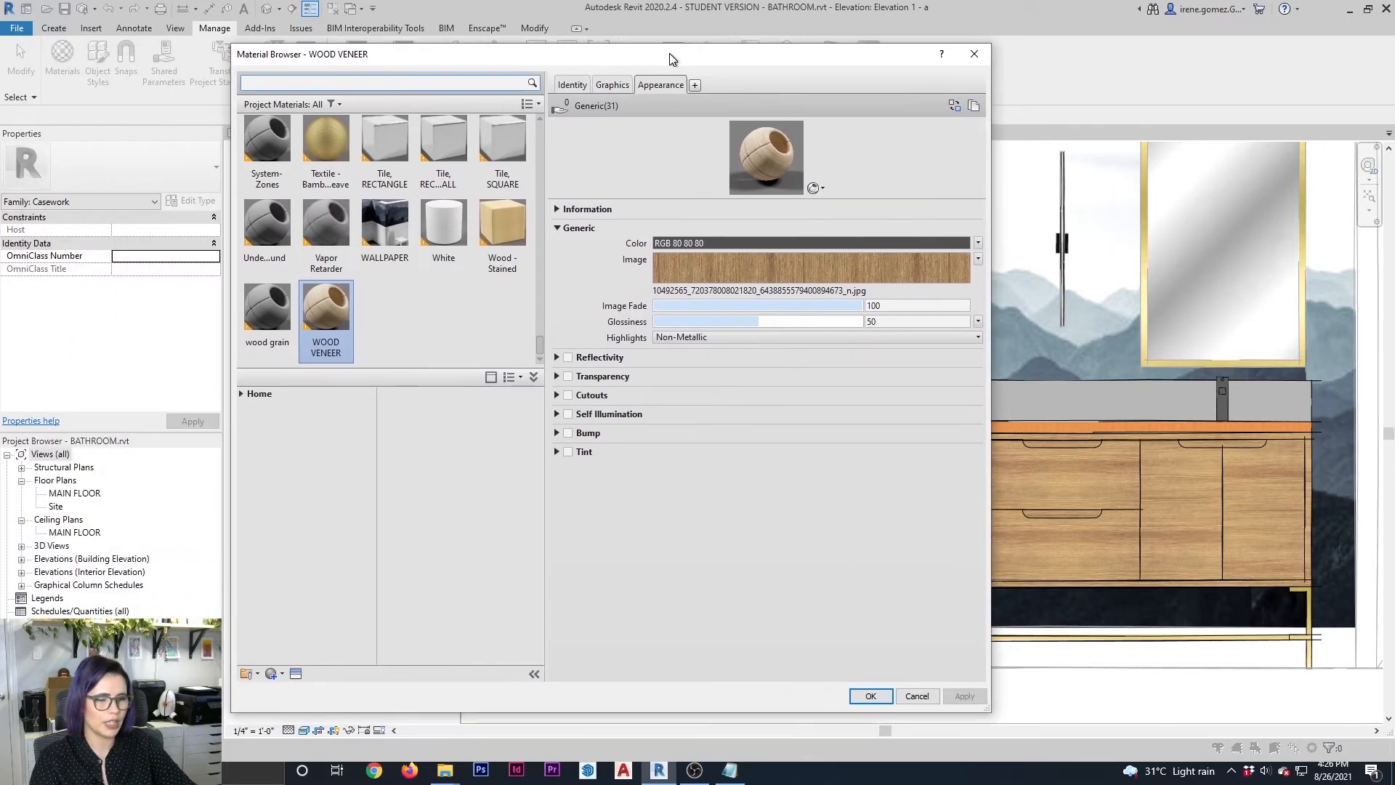
# Create a new material named MARBLE and assign a white marble image file to its generic appearance
pyautogui.click(246, 673)
pyautogui.click(305, 681)
pyautogui.tripleClick(766, 105)
pyautogui.write('MARBLE')
pyautogui.click(652, 84)
pyautogui.click(836, 277)
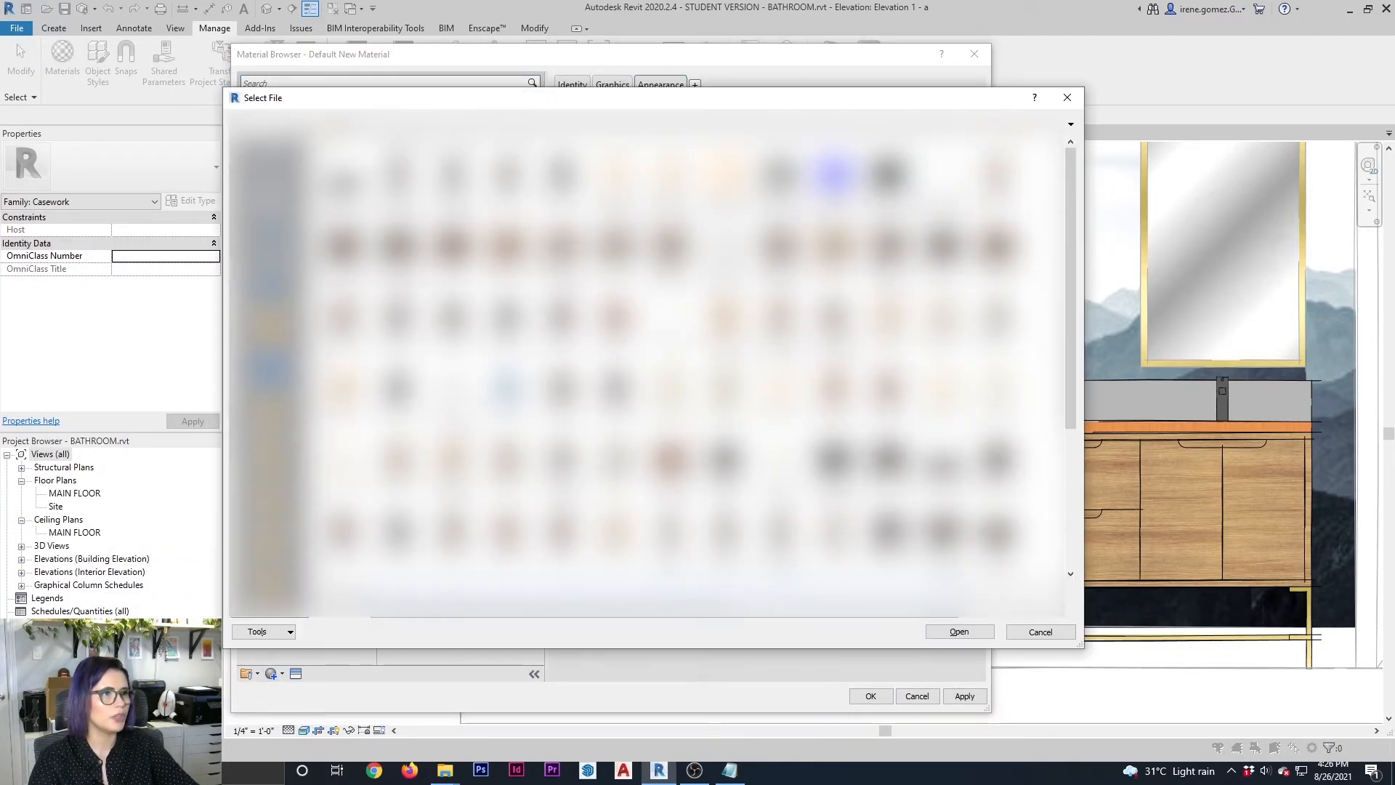
pyautogui.doubleClick(505, 390)
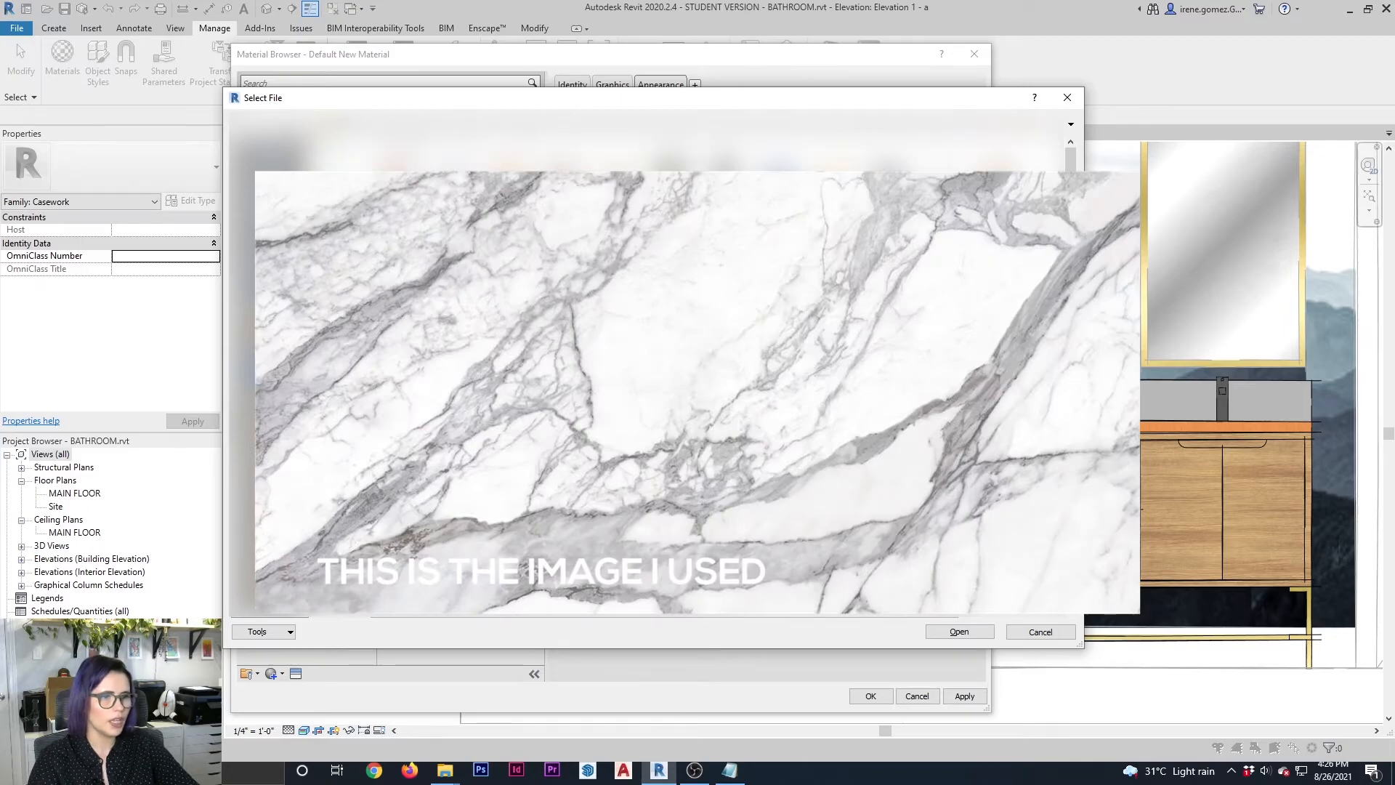
pyautogui.click(959, 632)
pyautogui.click(870, 696)
# Assign the MARBLE material to the vanity's countertop and to the backsplash above it
pyautogui.click(883, 427)
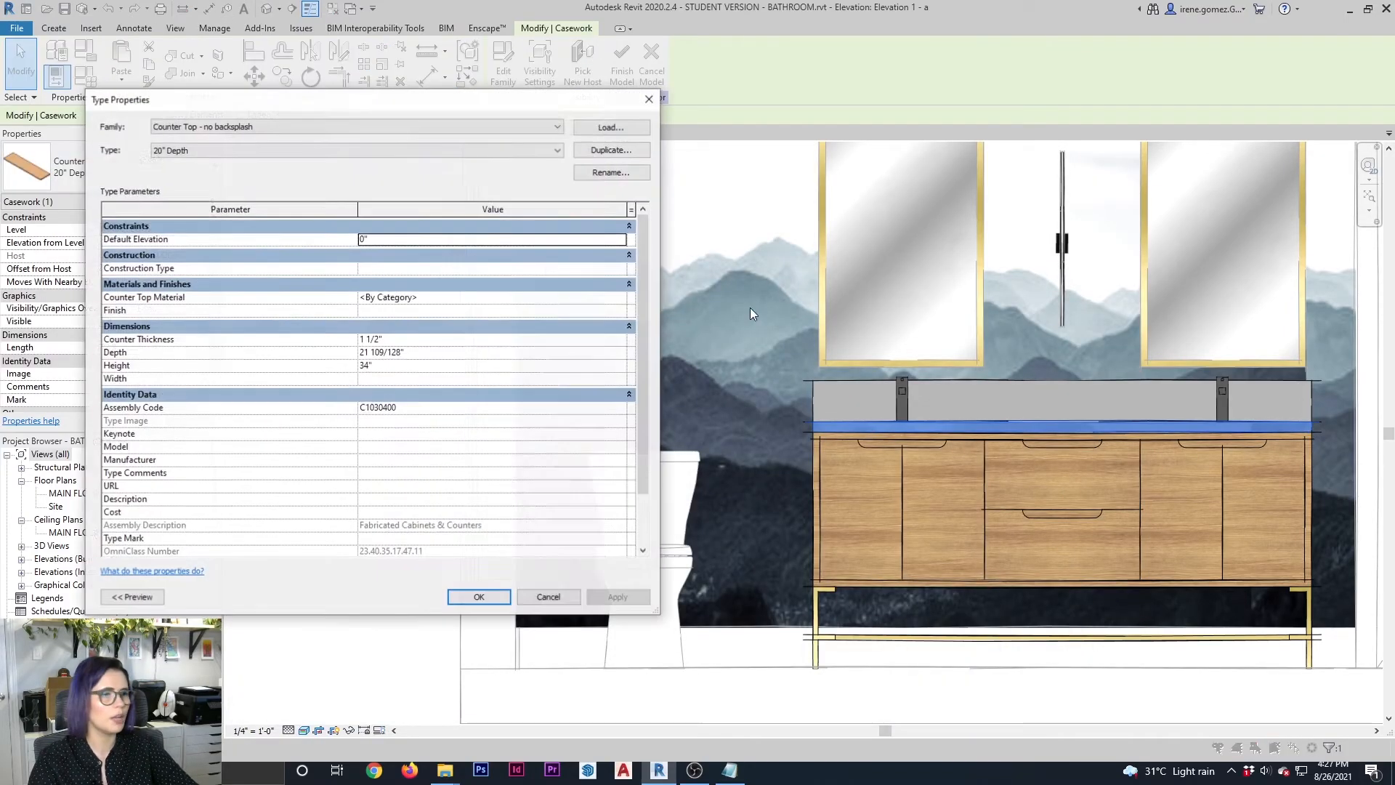
pyautogui.click(444, 297)
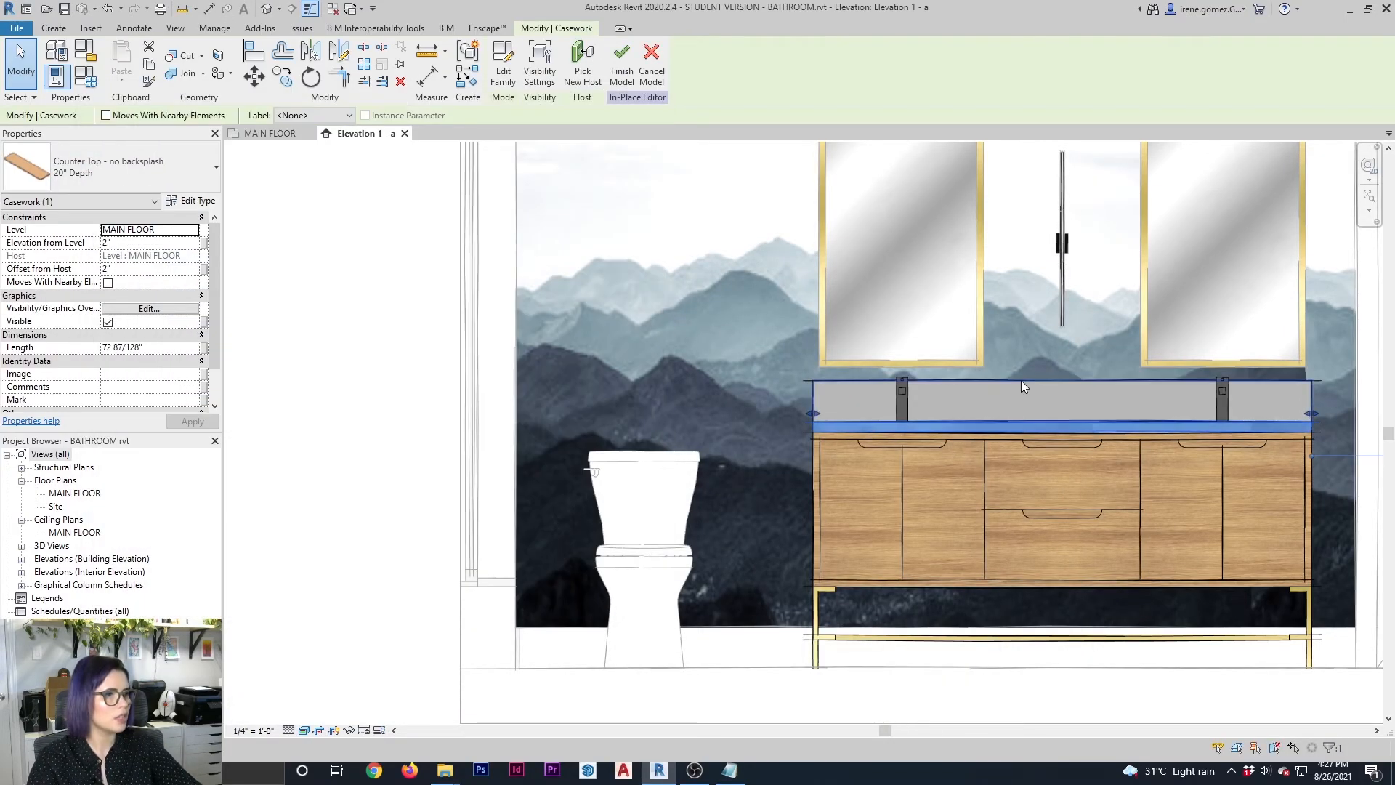
pyautogui.click(1022, 381)
pyautogui.click(192, 321)
pyautogui.write('MARBLE')
pyautogui.click(1290, 363)
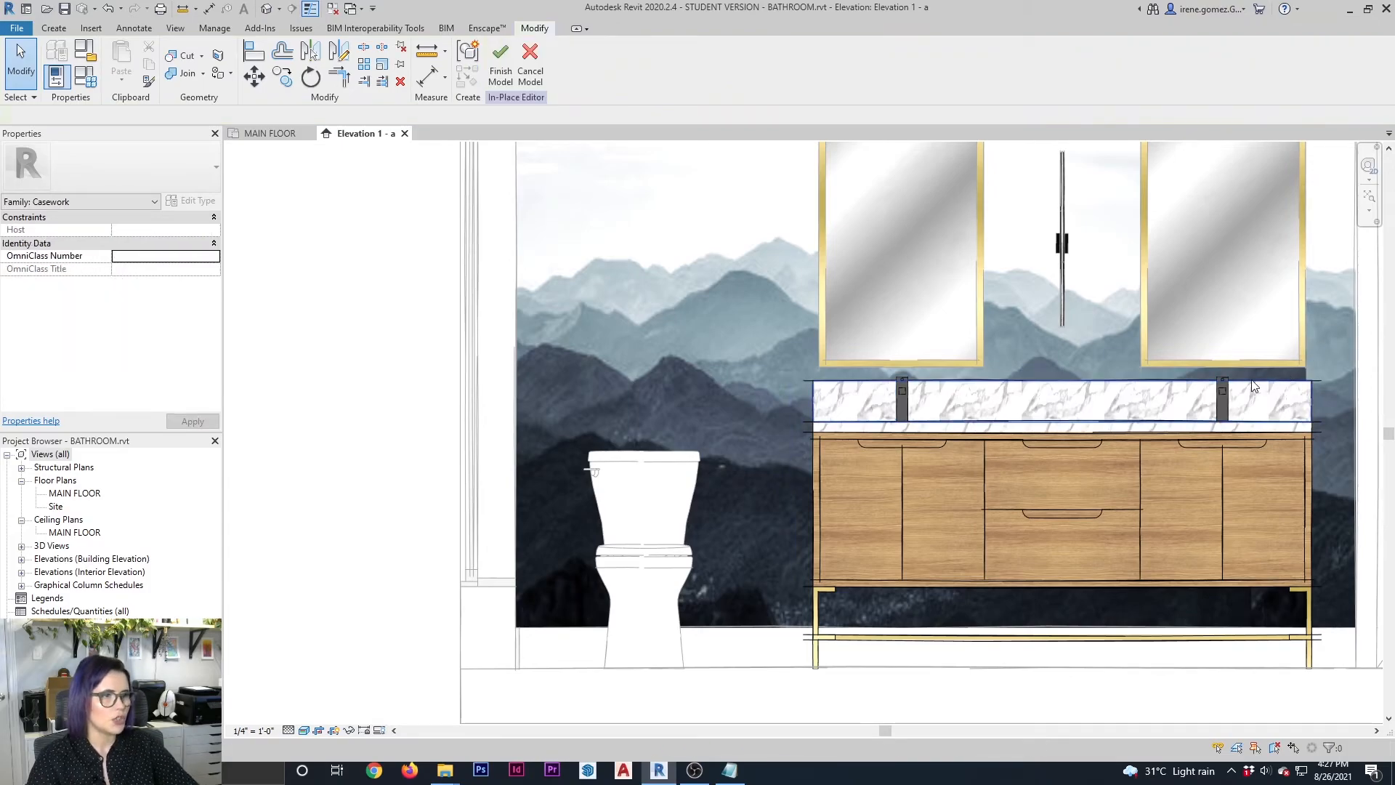
# Examine how the marble pattern repeats across the vanity's countertop and backsplash
pyautogui.scroll(3, 1305, 511)
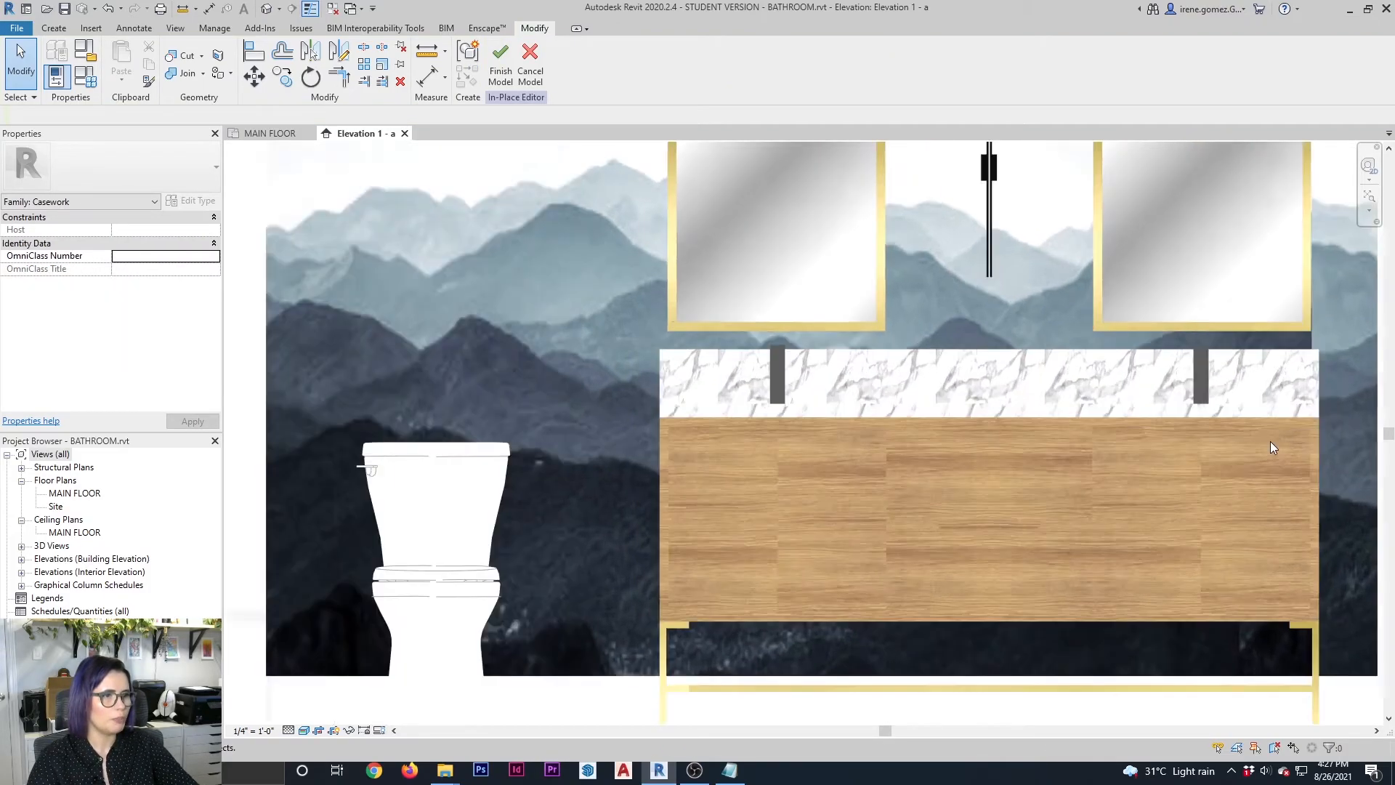
pyautogui.scroll(4, 936, 432)
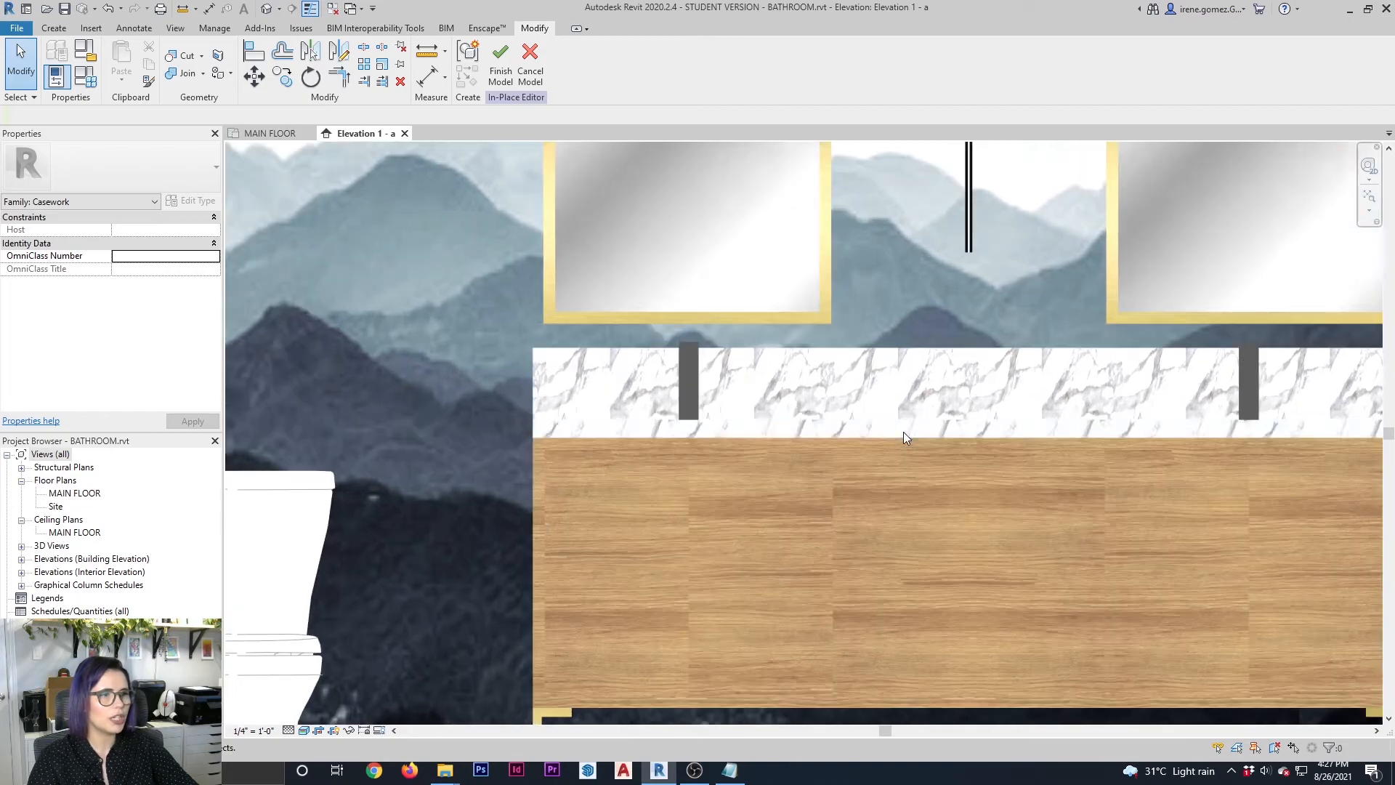
pyautogui.moveTo(1044, 453); pyautogui.dragTo(1017, 457, button='middle')
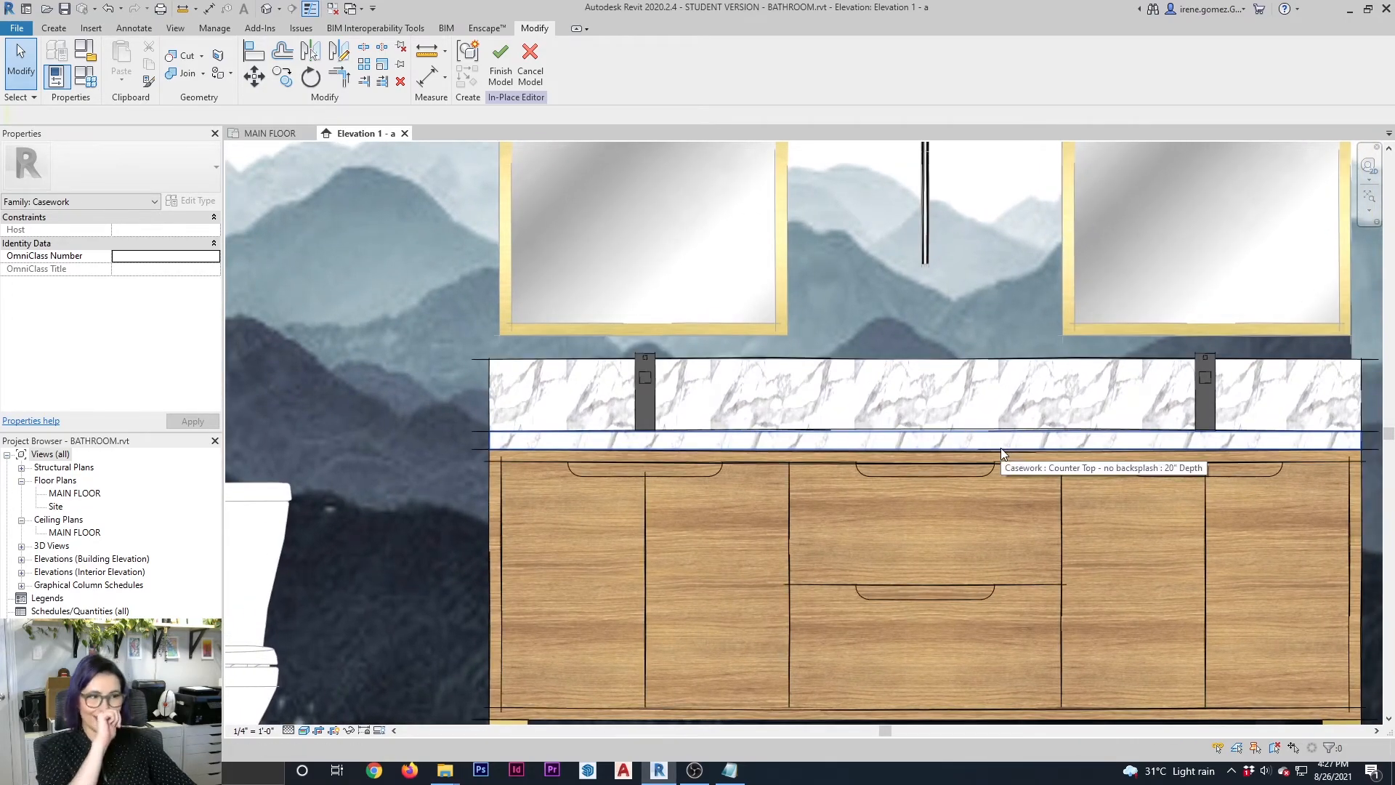
pyautogui.scroll(-1, 1031, 455)
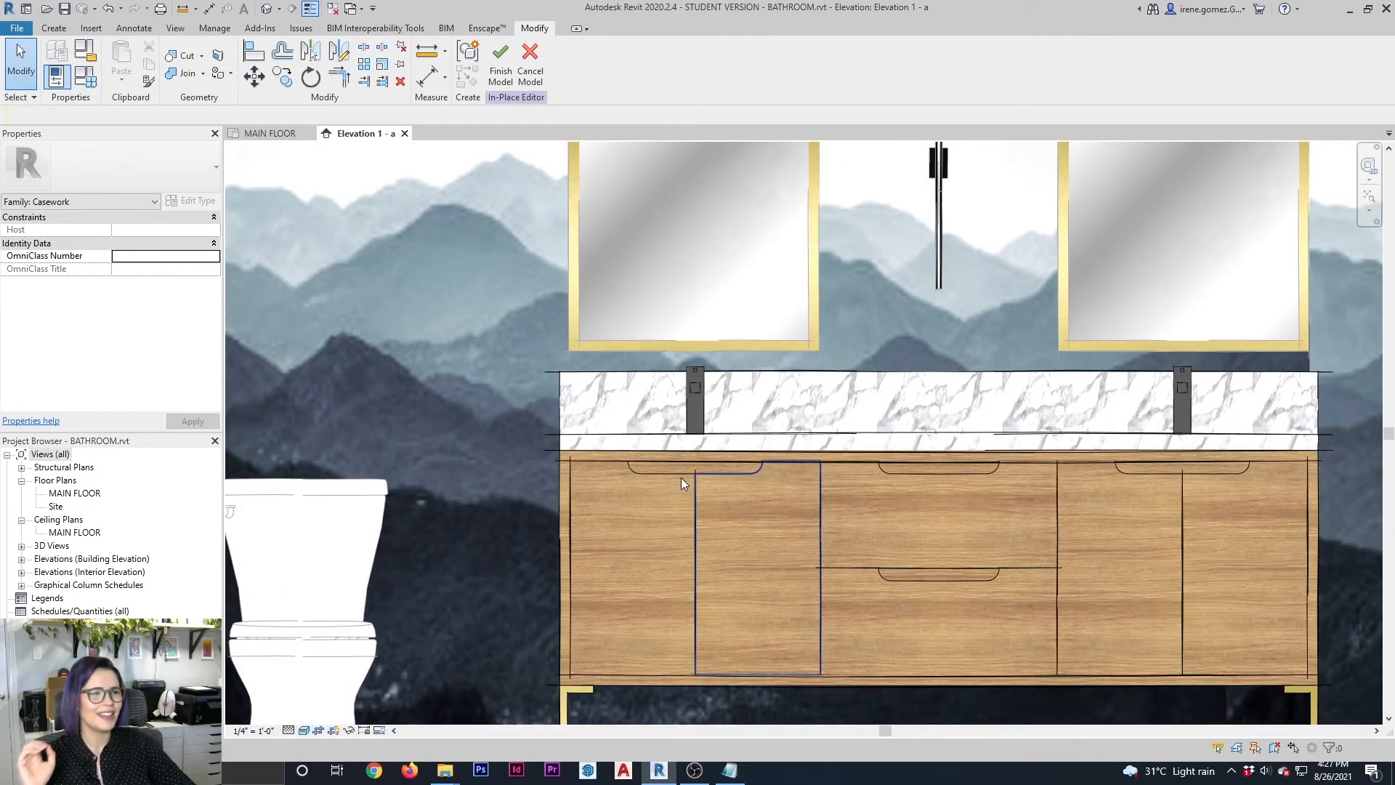
pyautogui.moveTo(710, 474); pyautogui.dragTo(730, 487, button='middle')
pyautogui.scroll(-1, 1026, 471)
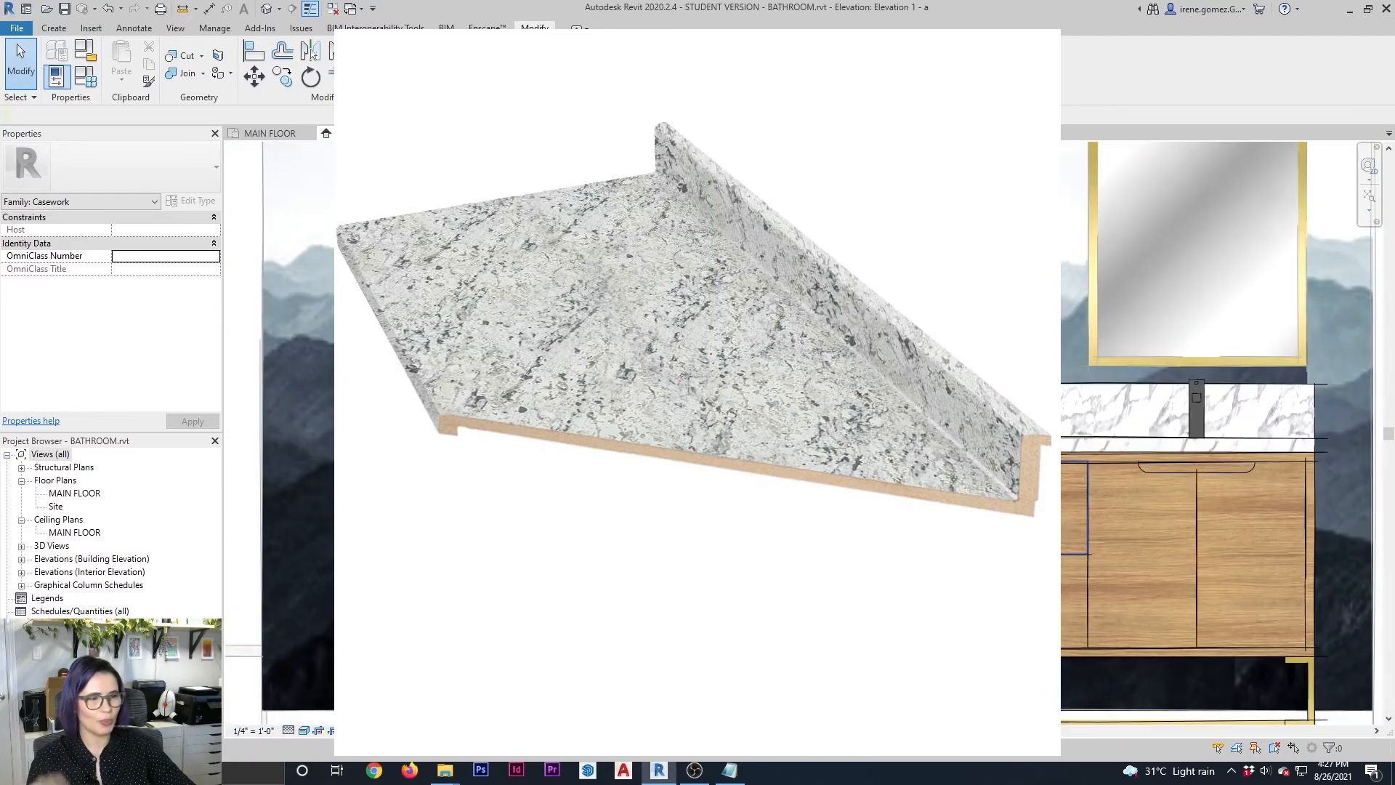
pyautogui.moveTo(1037, 480); pyautogui.dragTo(1079, 481, button='middle')
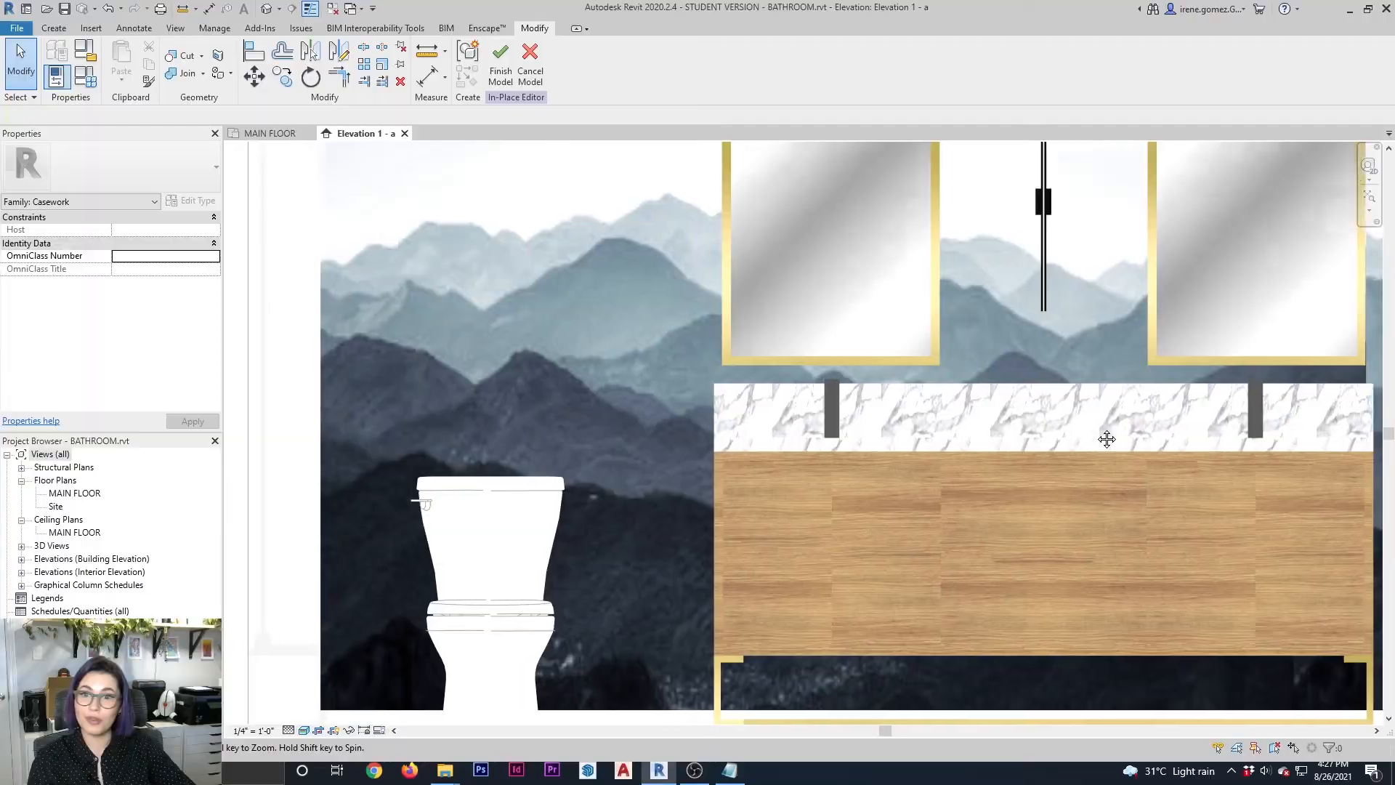
pyautogui.scroll(-1, 1103, 436)
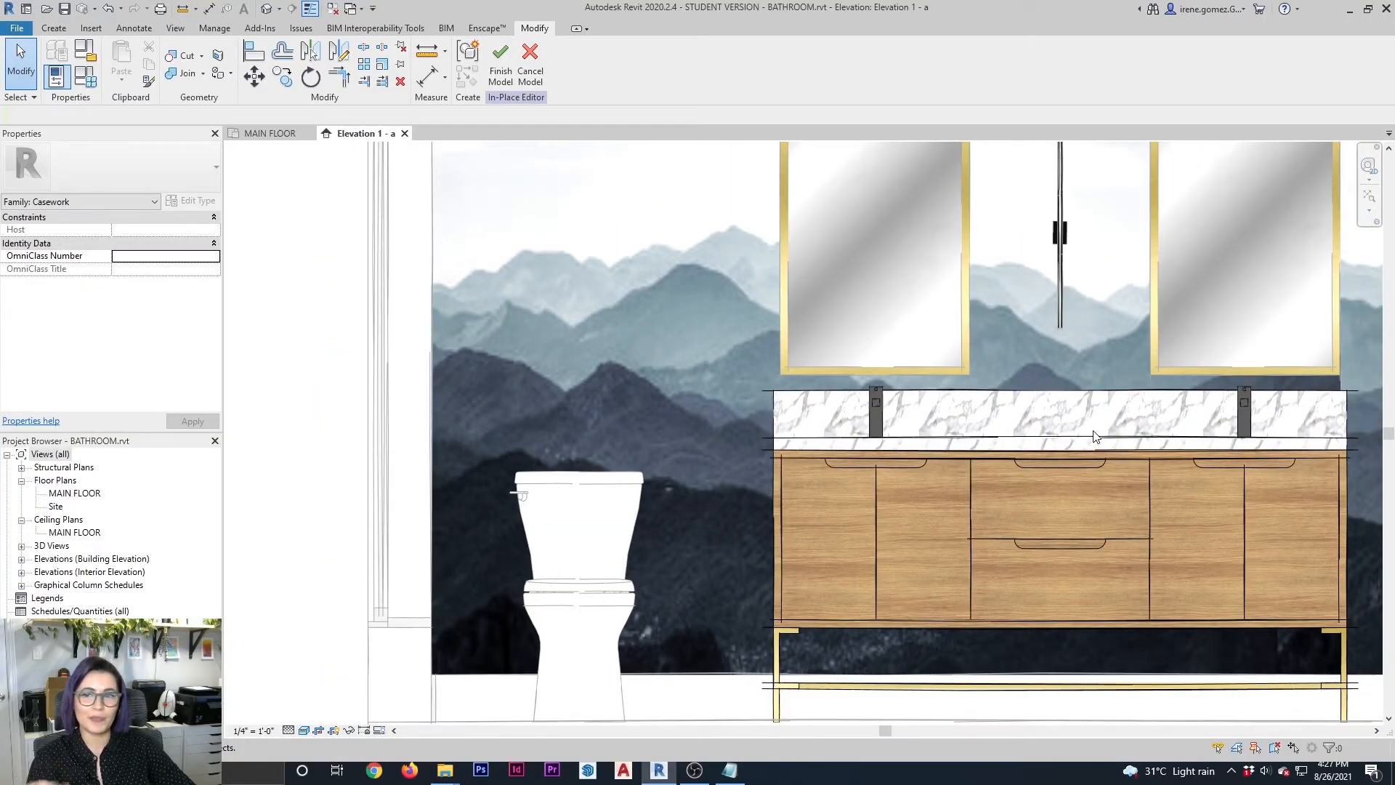
pyautogui.scroll(-1, 1096, 436)
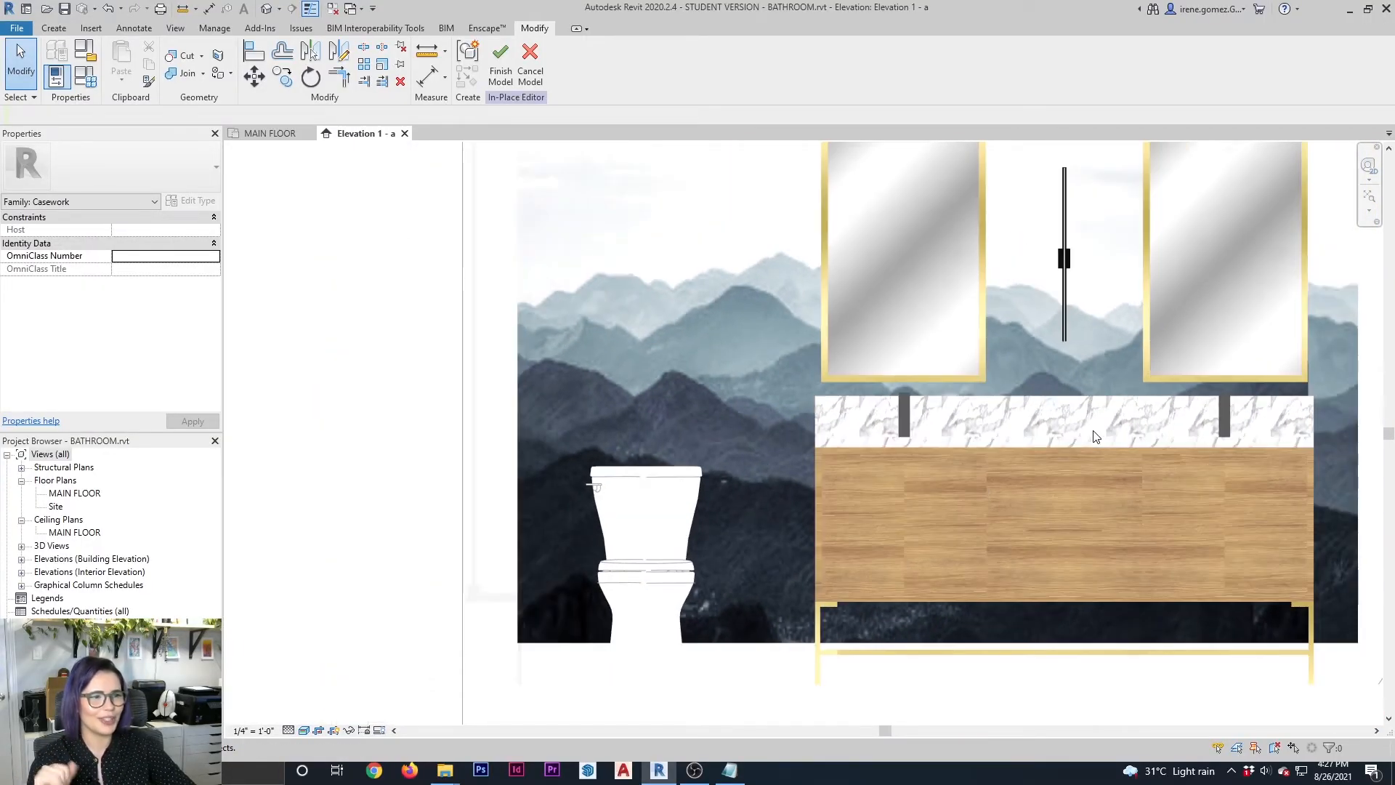
pyautogui.moveTo(1063, 427); pyautogui.dragTo(1072, 444, button='middle')
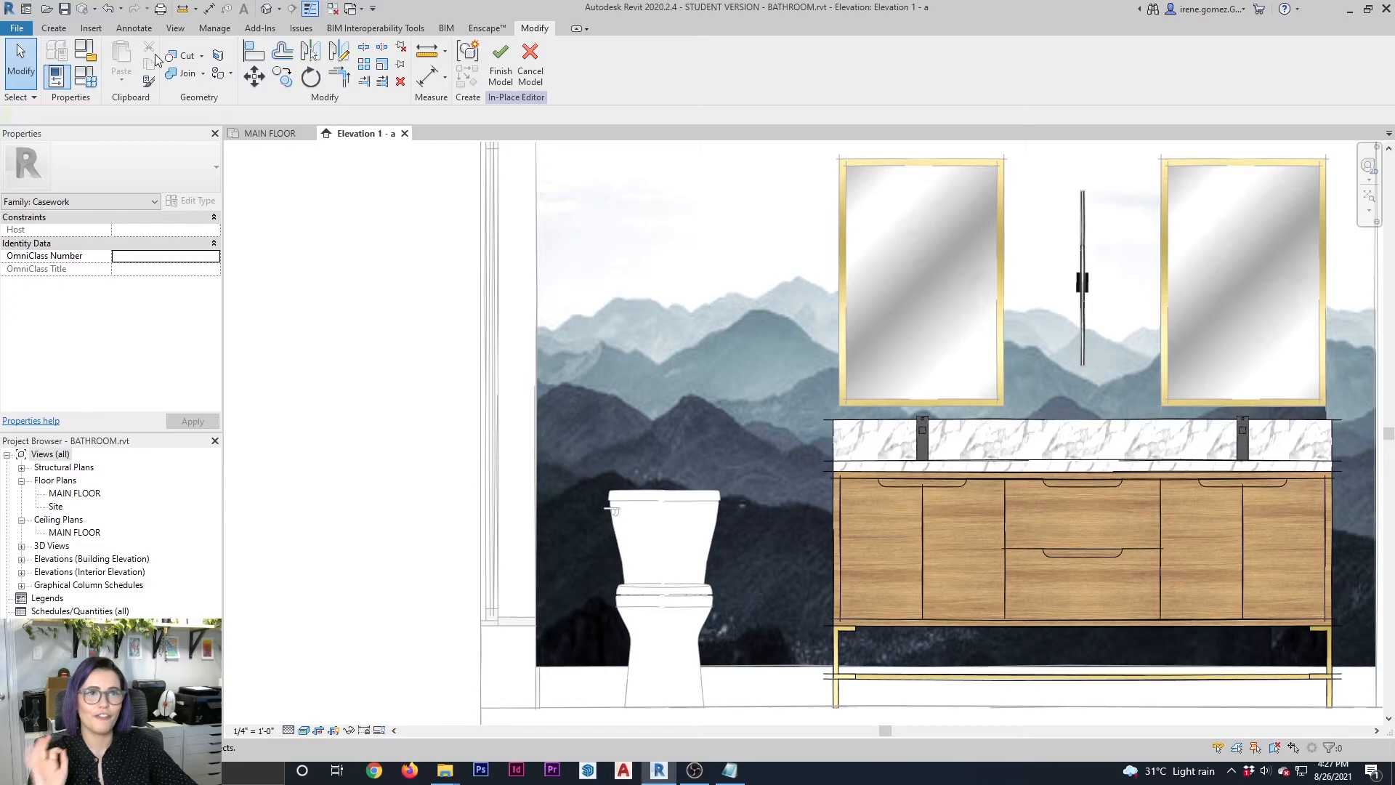
# Open the MARBLE material's appearance image for editing and unlink its sample width from its height
pyautogui.click(220, 29)
pyautogui.click(72, 60)
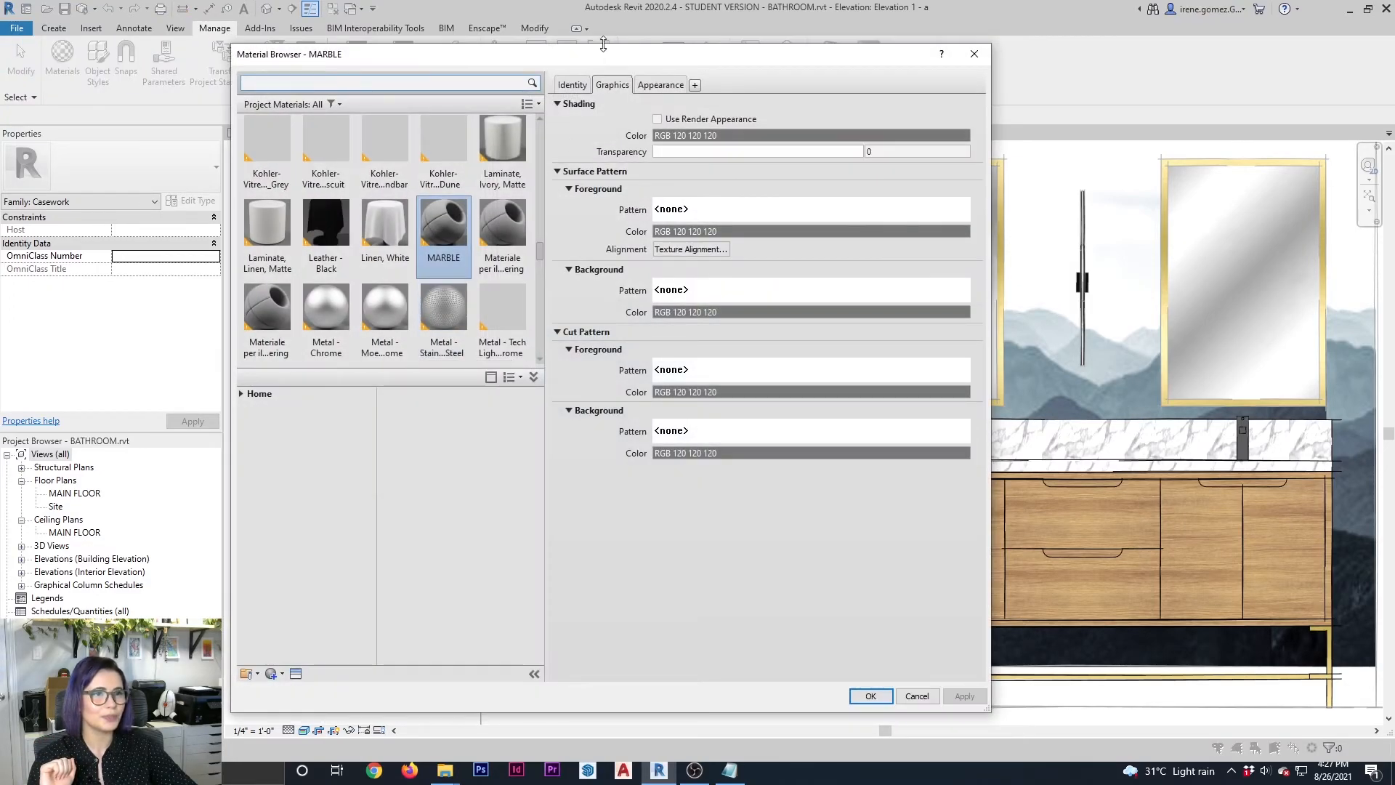
pyautogui.moveTo(603, 58); pyautogui.dragTo(395, 41)
pyautogui.click(455, 68)
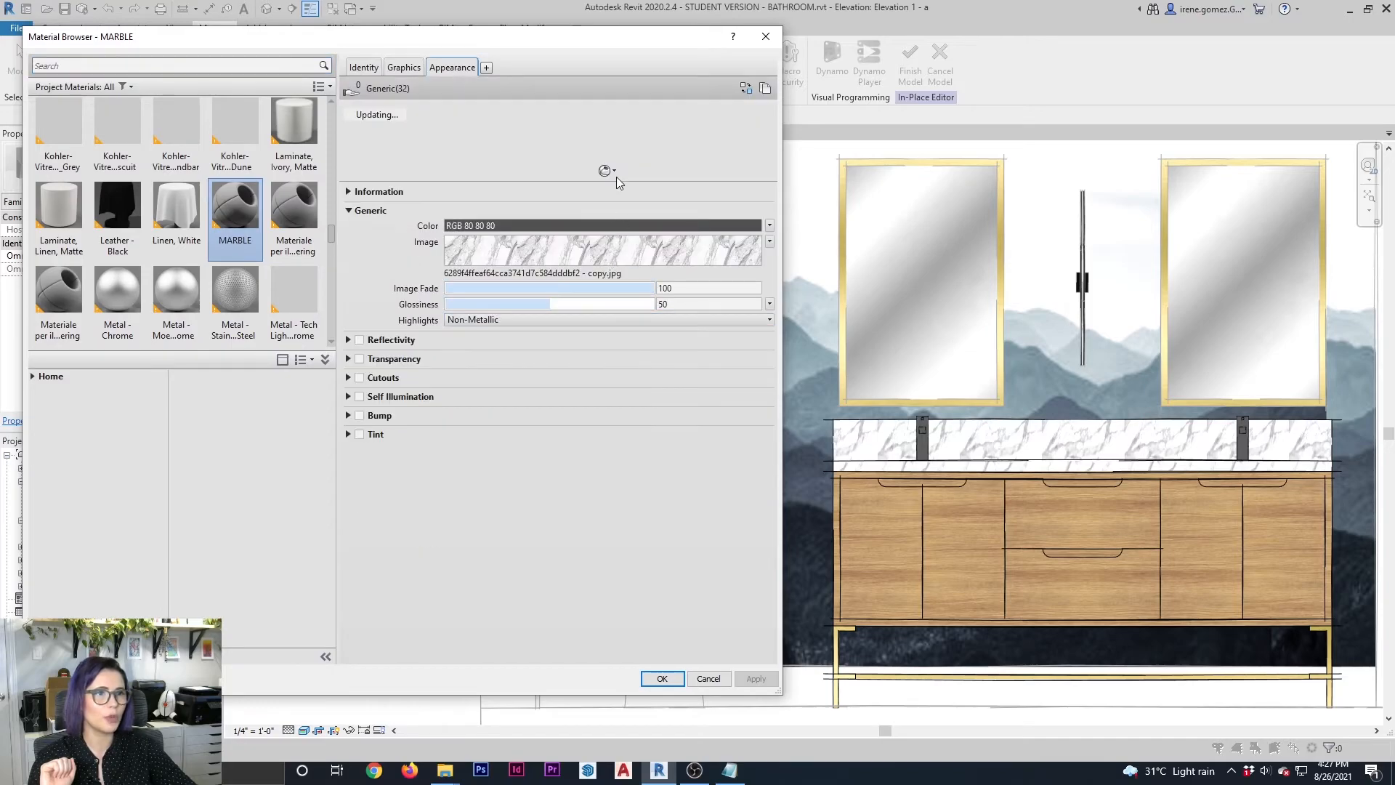
pyautogui.click(592, 260)
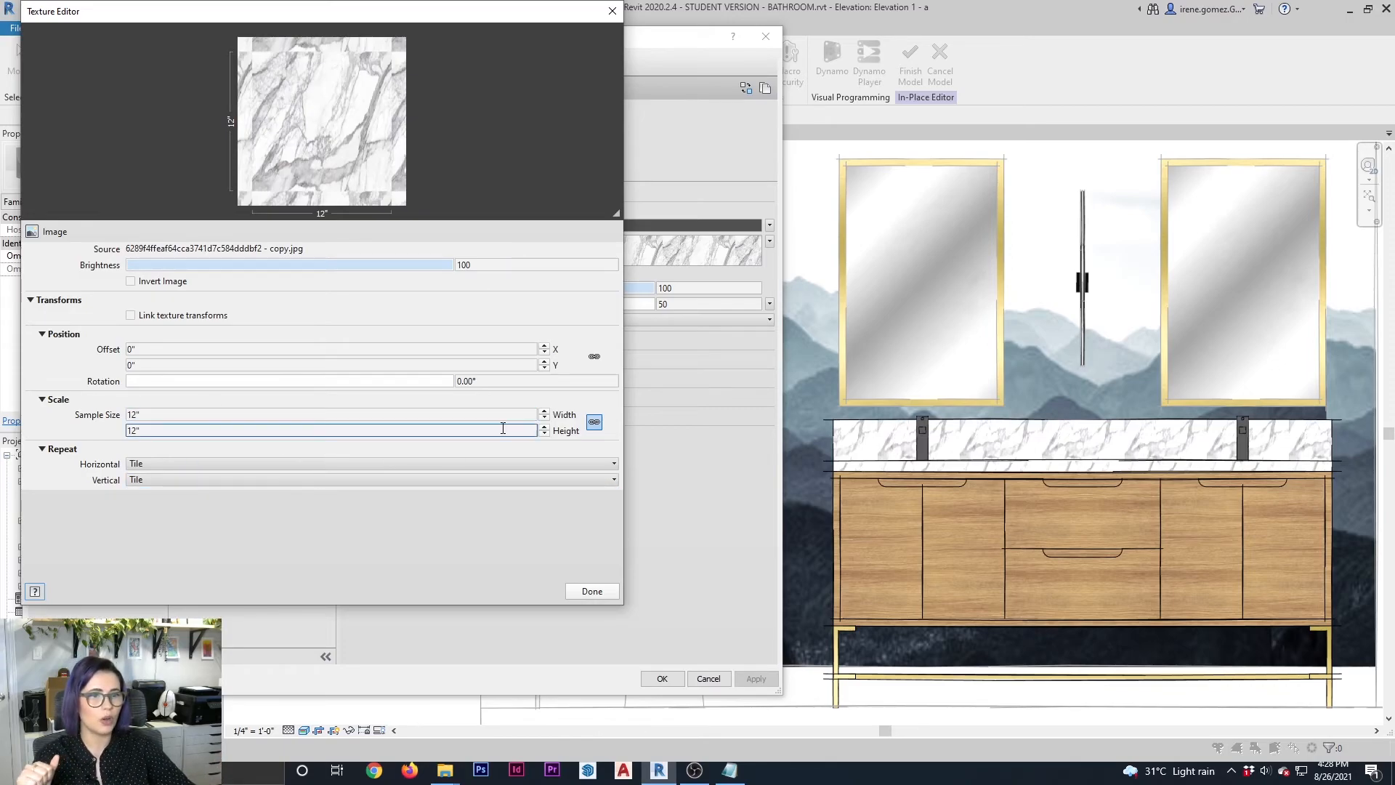
pyautogui.click(595, 421)
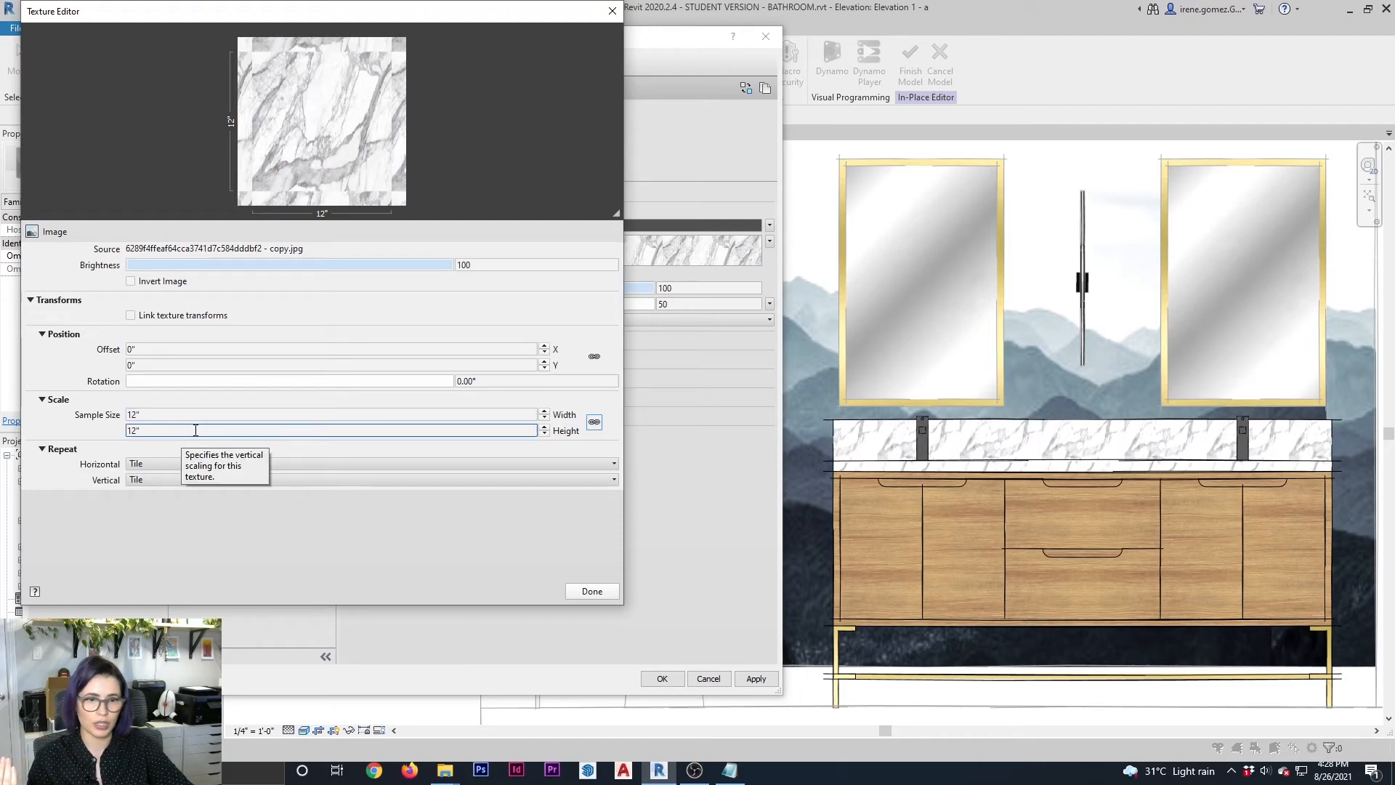
# Set the MARBLE image's sample size to 10' wide by 4' high and apply it to the material
pyautogui.doubleClick(226, 416)
pyautogui.write('10')
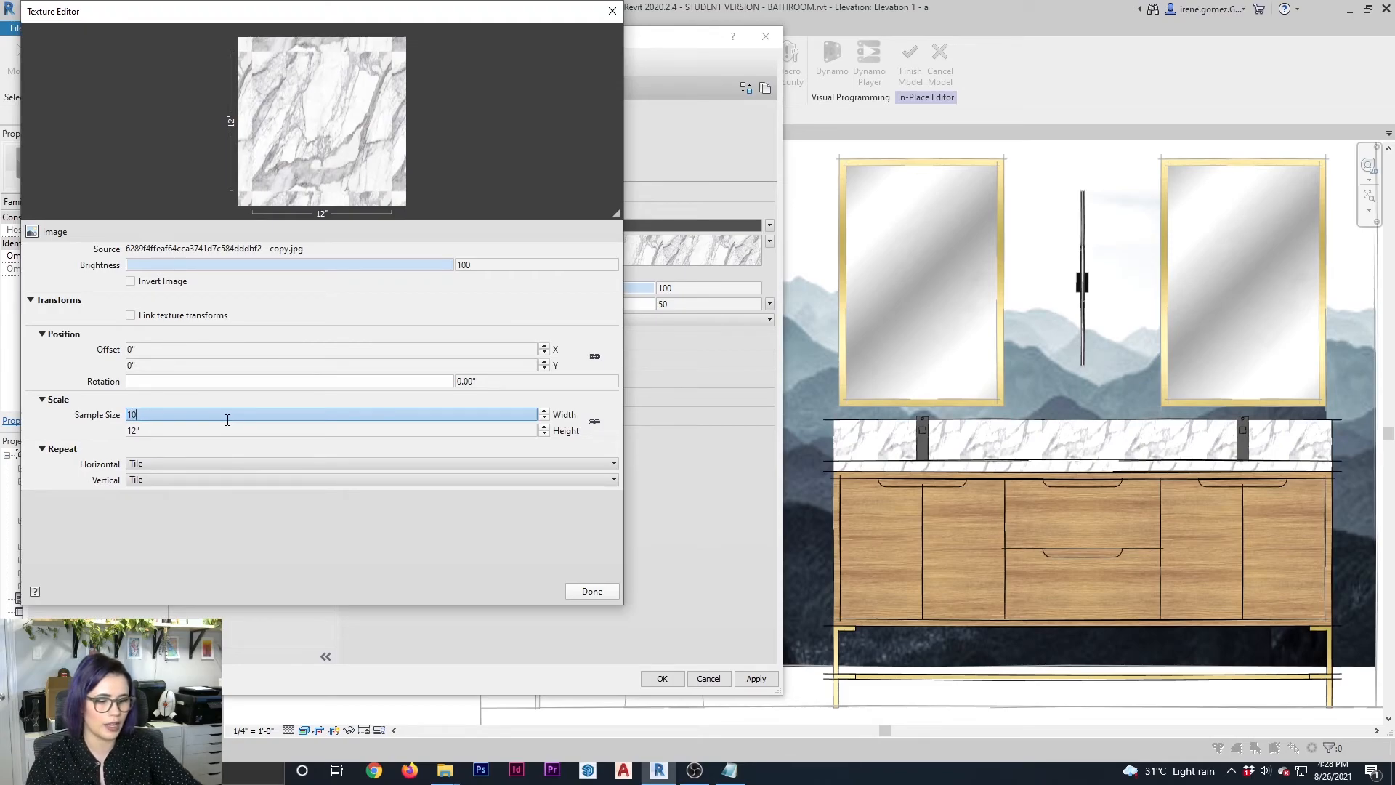
pyautogui.write("'")
pyautogui.press('Tab')
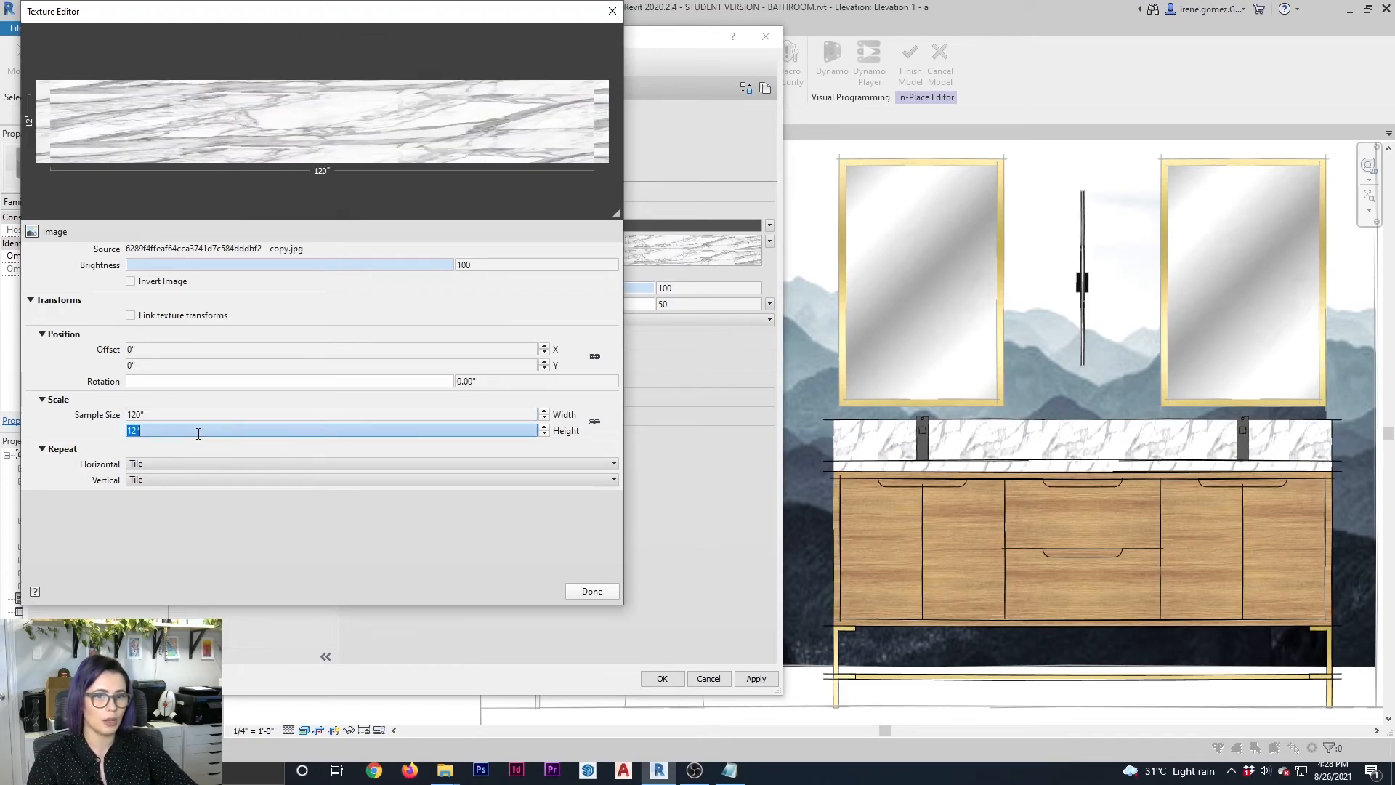
pyautogui.write("4'")
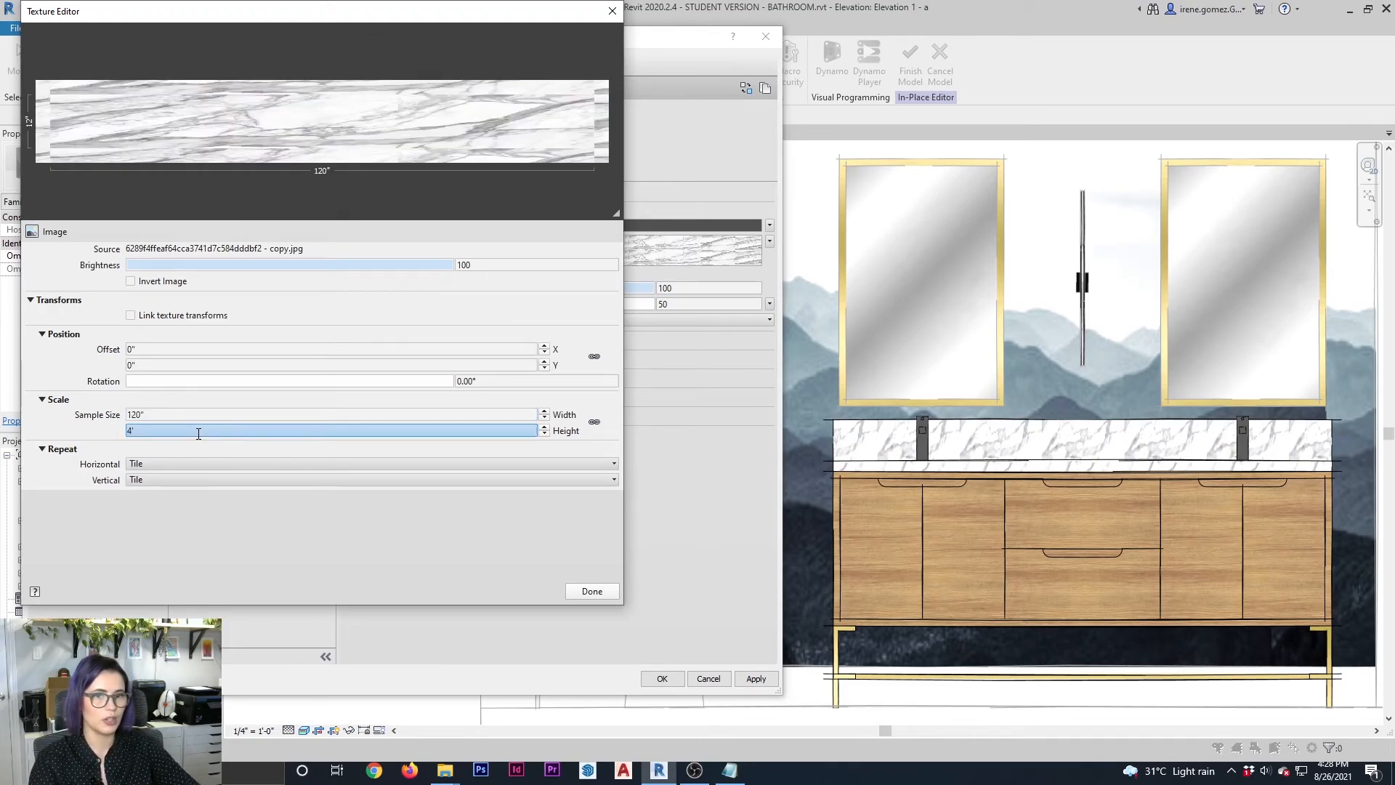
pyautogui.click(262, 418)
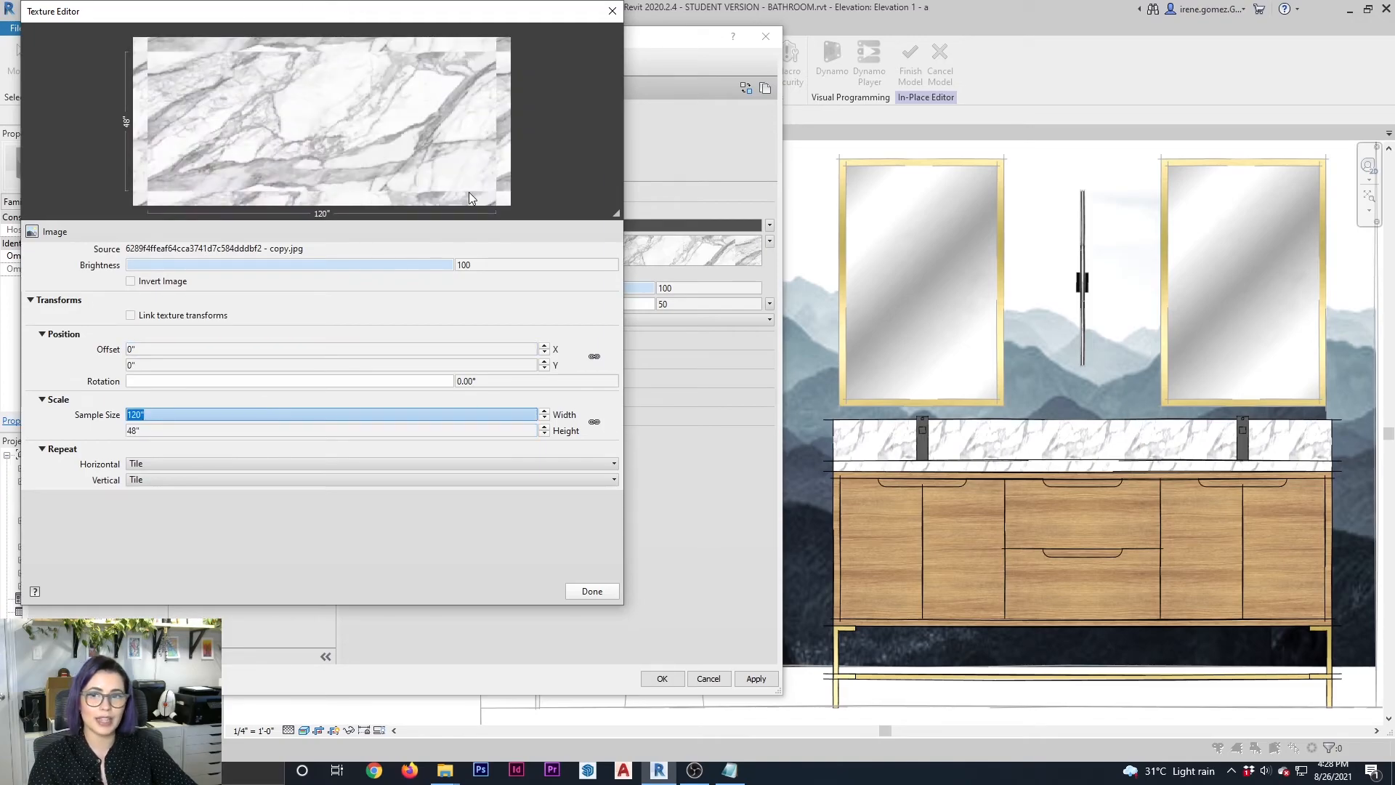
pyautogui.click(592, 591)
pyautogui.click(756, 679)
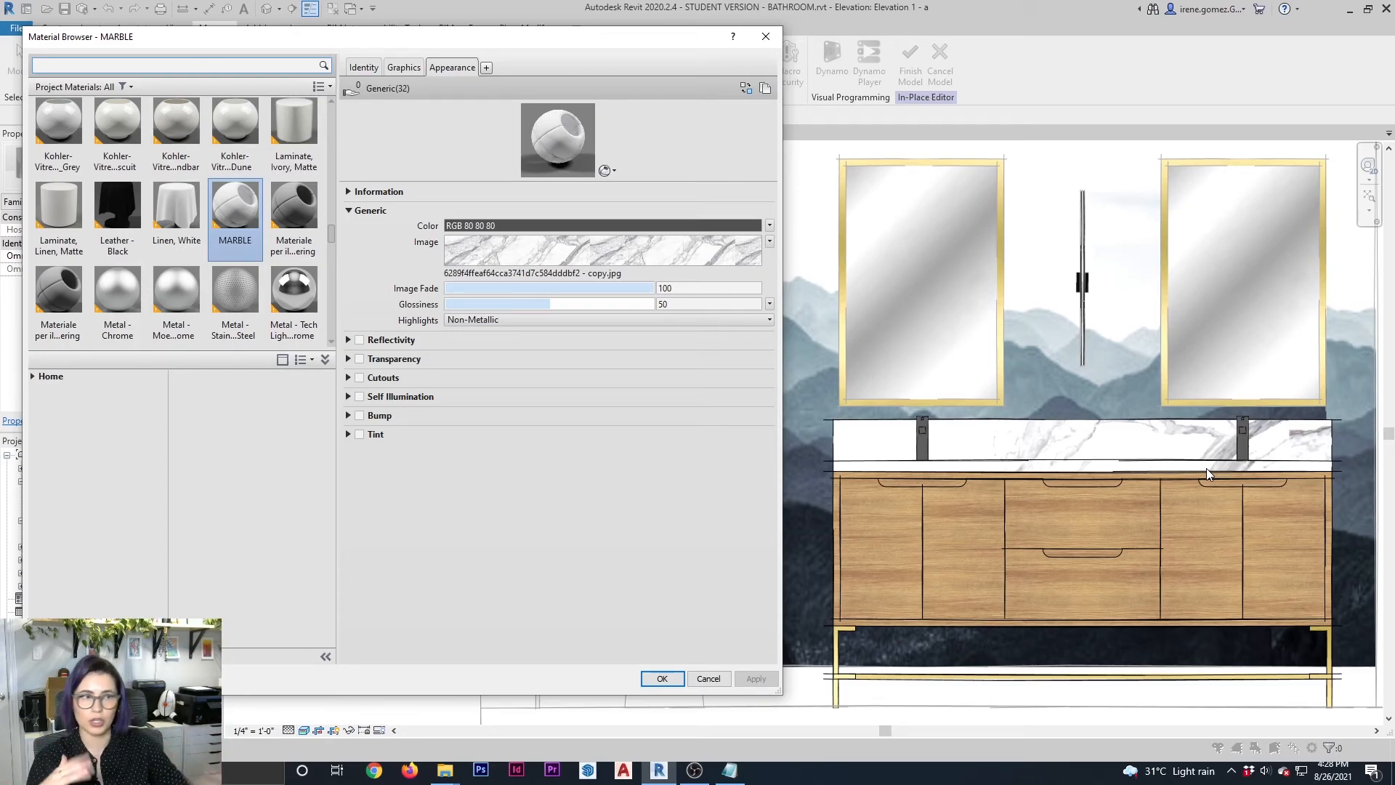
# Offset the MARBLE image by 12" in X and 24" in Y to shift its veining, and apply the change
pyautogui.click(574, 251)
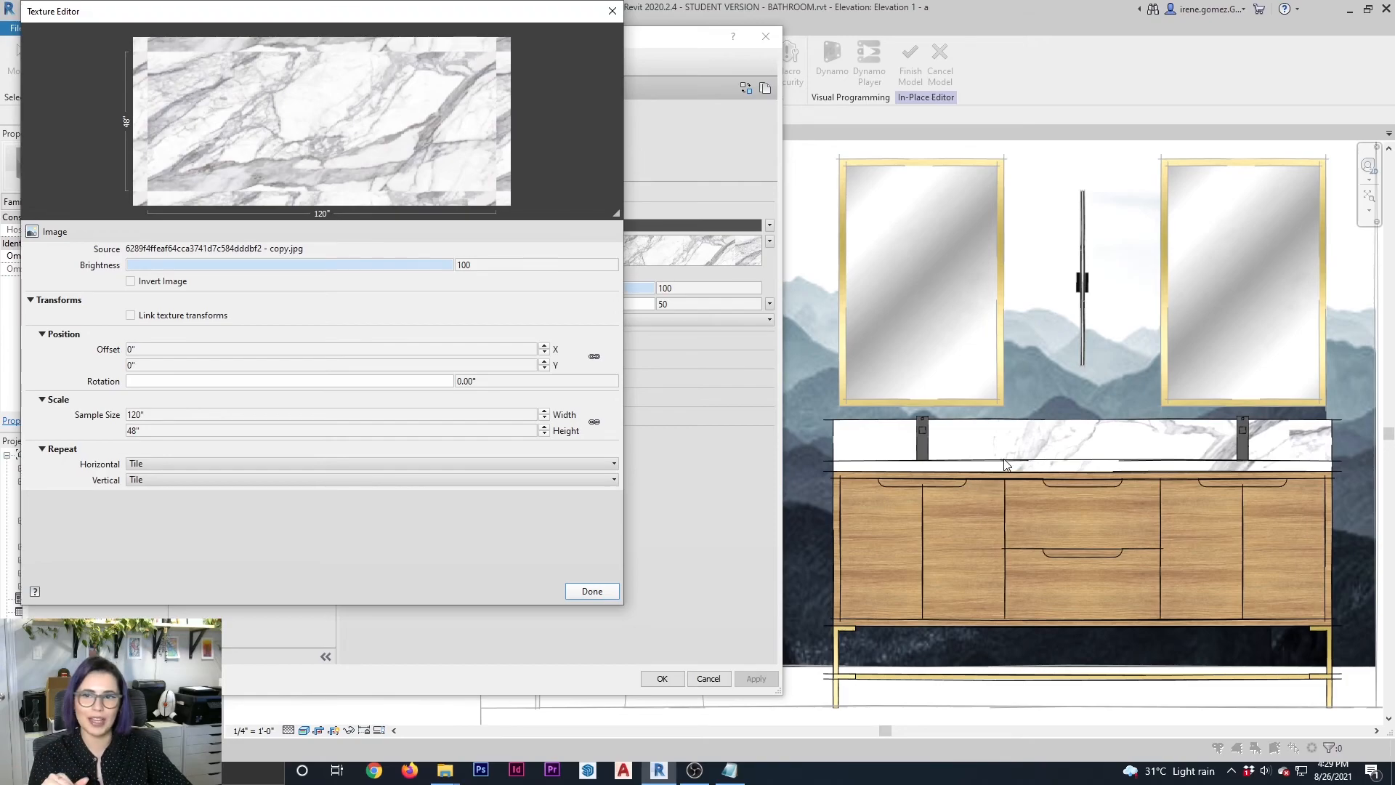
pyautogui.click(590, 591)
pyautogui.click(754, 681)
pyautogui.click(567, 254)
pyautogui.click(205, 366)
pyautogui.write('10')
pyautogui.click(591, 592)
pyautogui.click(761, 680)
pyautogui.click(565, 258)
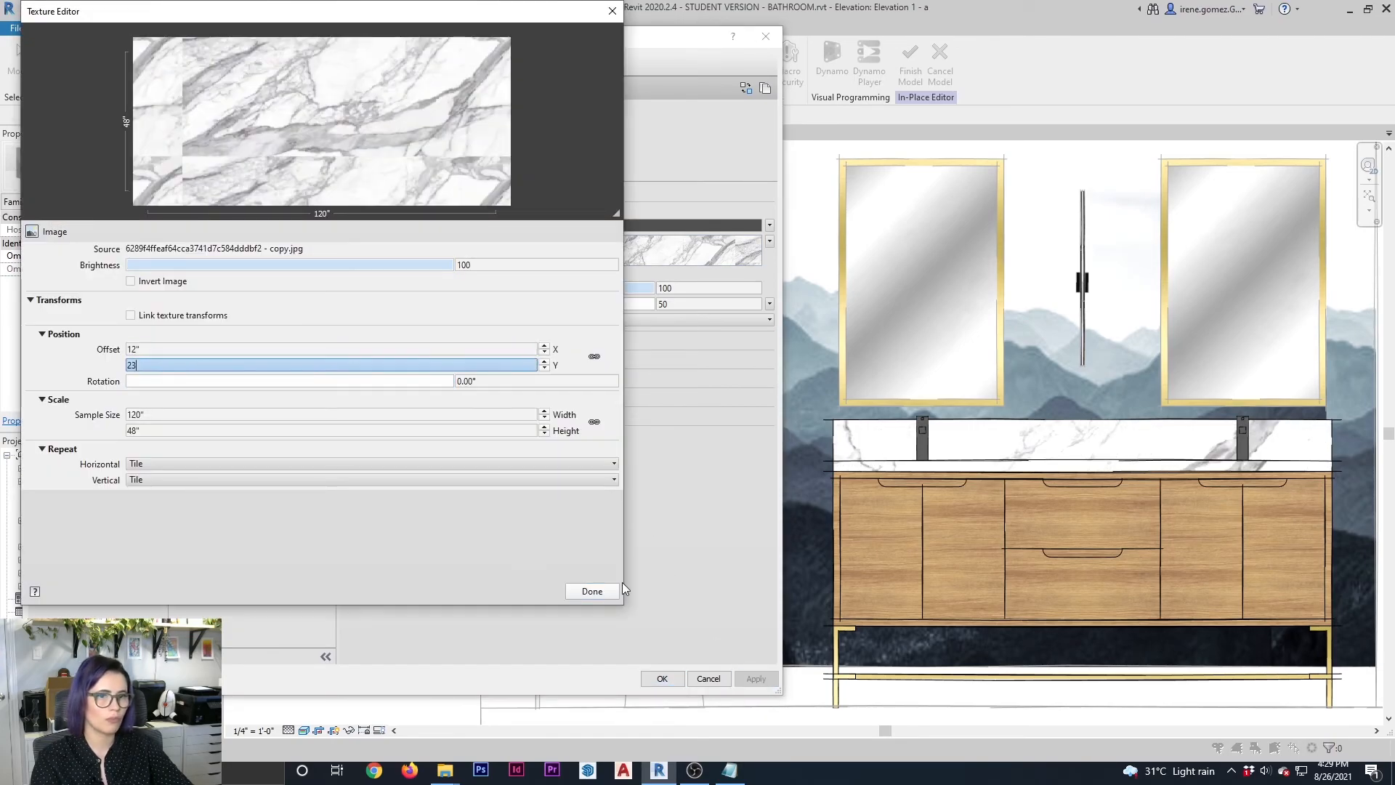
pyautogui.click(756, 679)
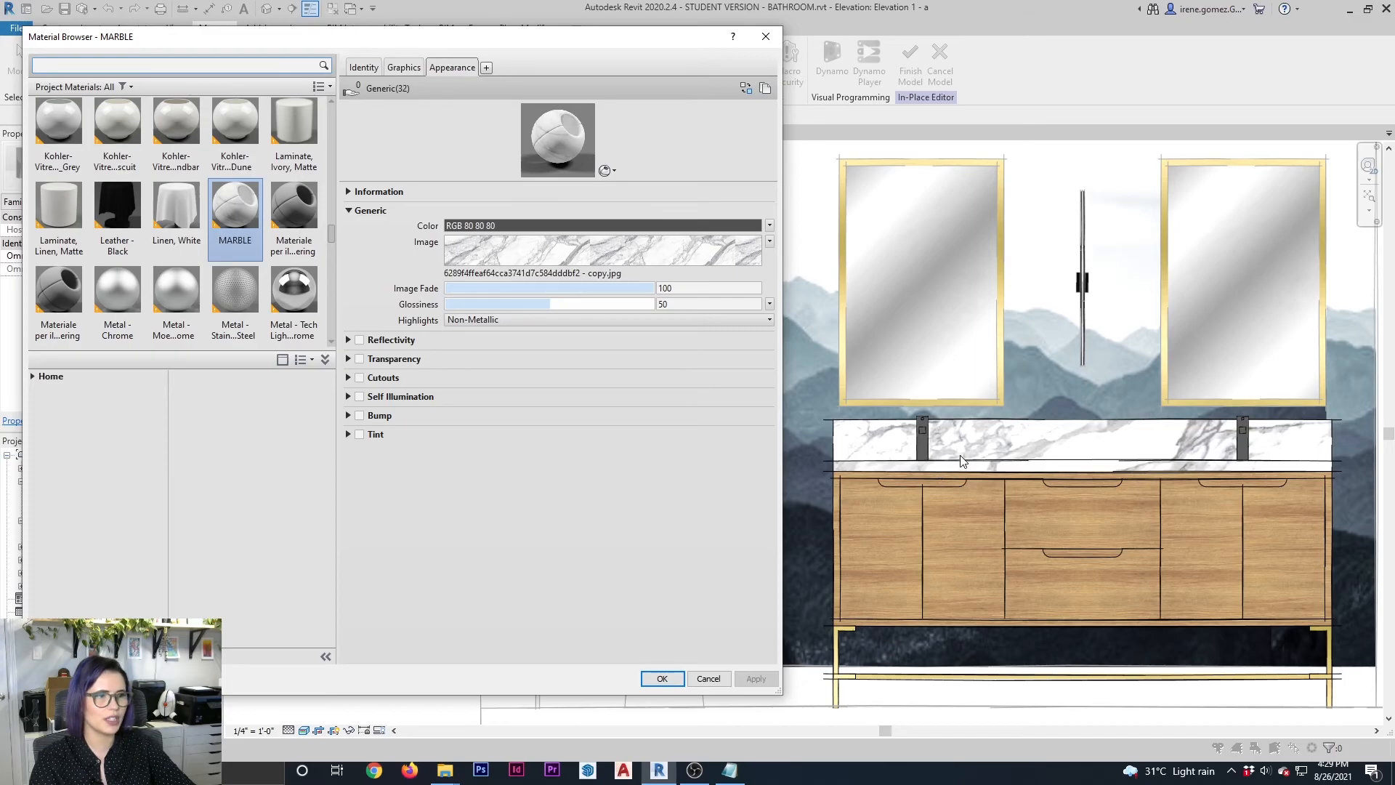
pyautogui.click(673, 242)
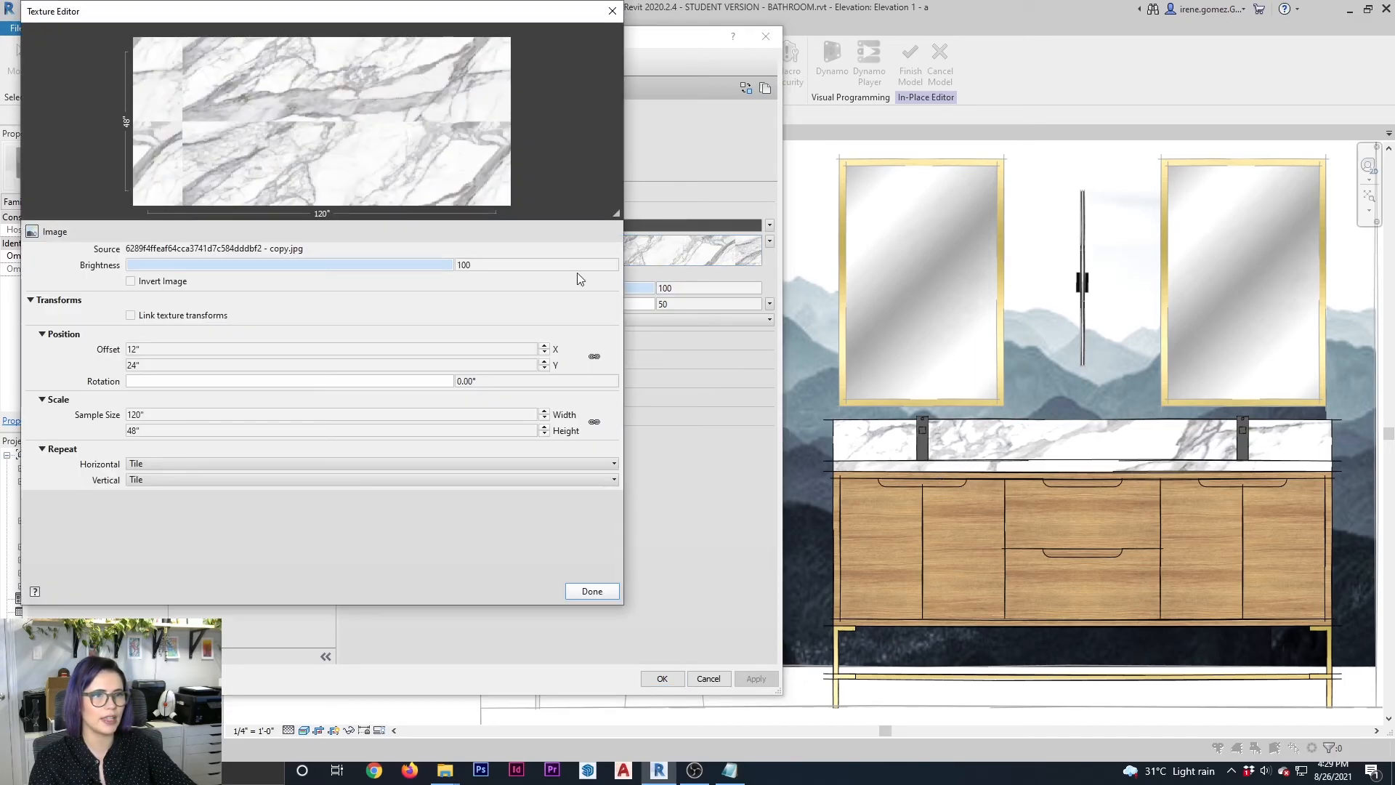
pyautogui.click(143, 351)
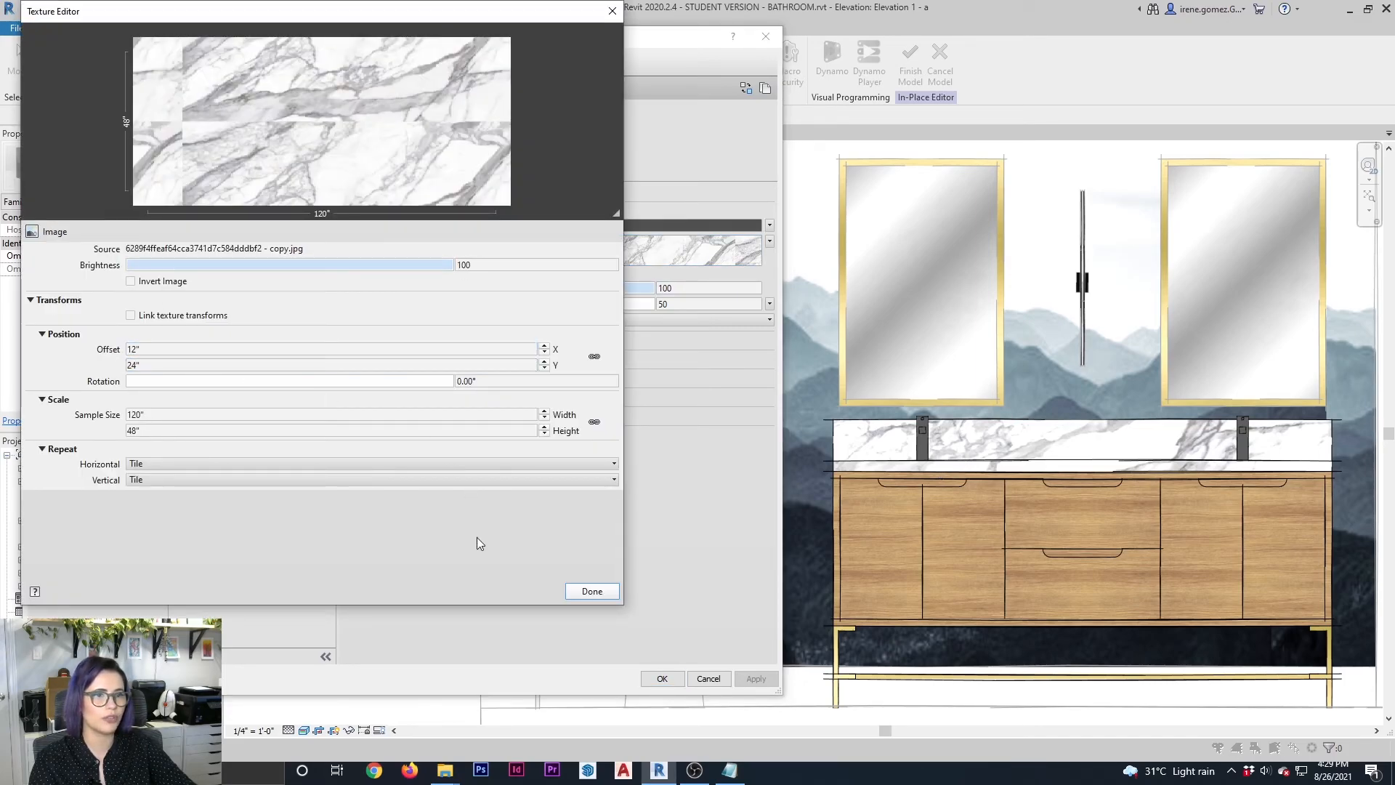
pyautogui.click(590, 593)
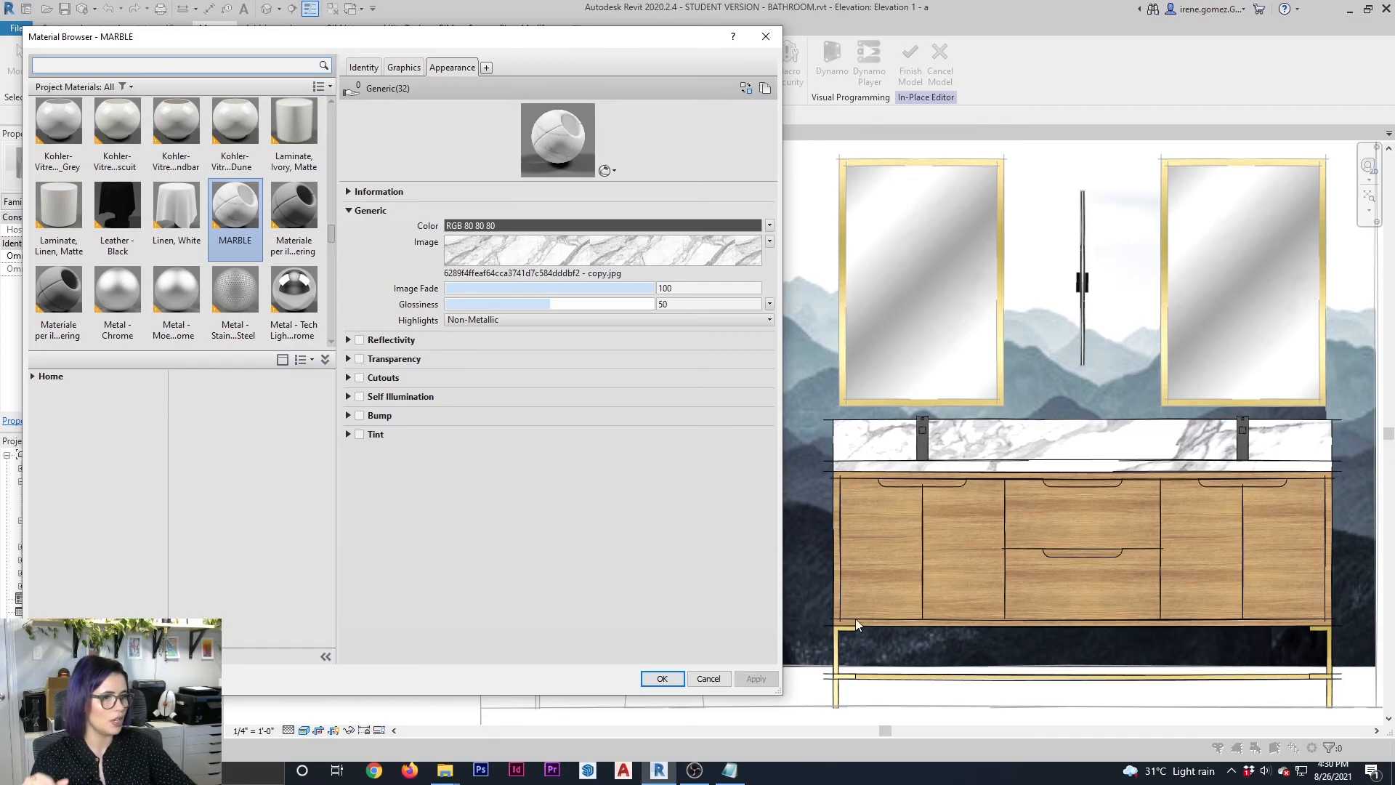
# Accept the material changes, finish editing the in-place vanity model, and dismiss the save reminder without saving
pyautogui.click(665, 678)
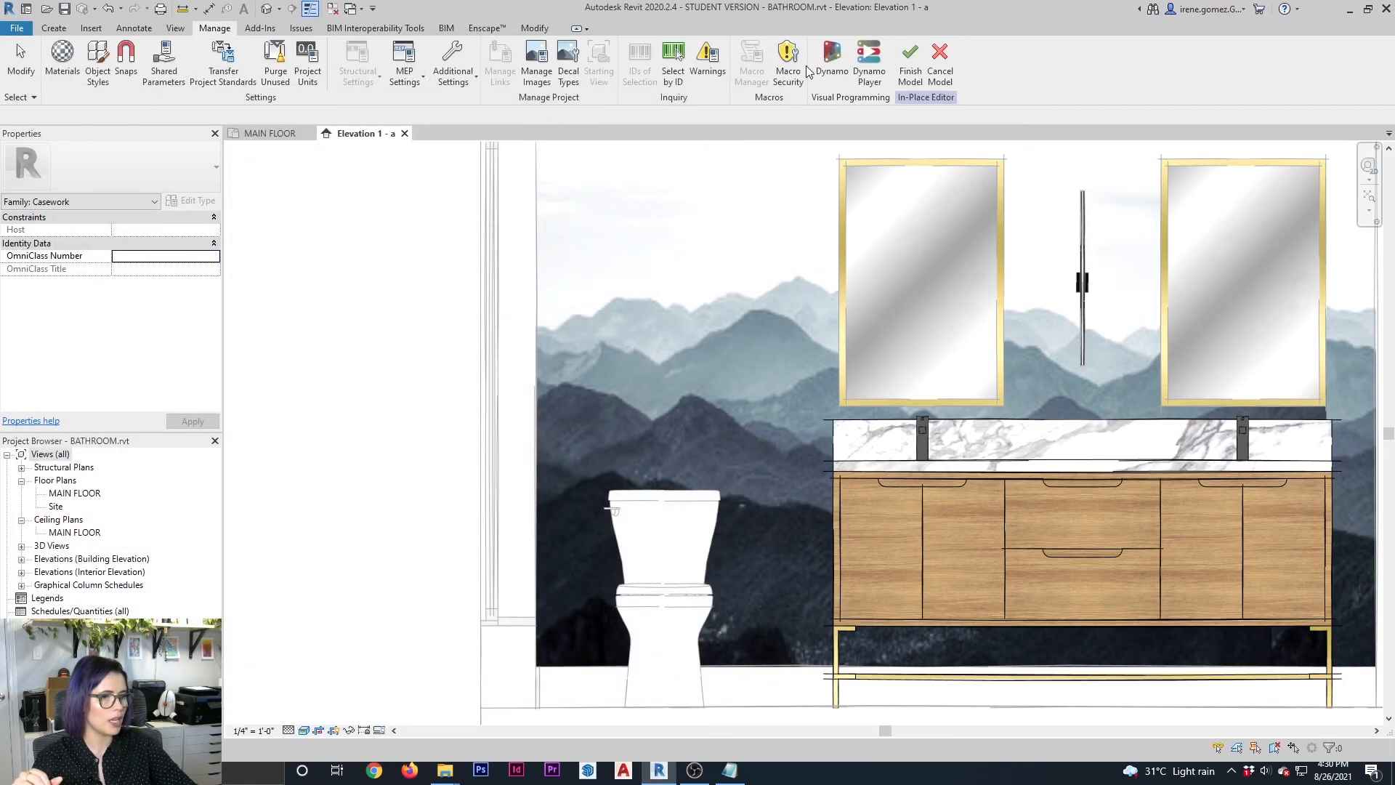
pyautogui.click(943, 64)
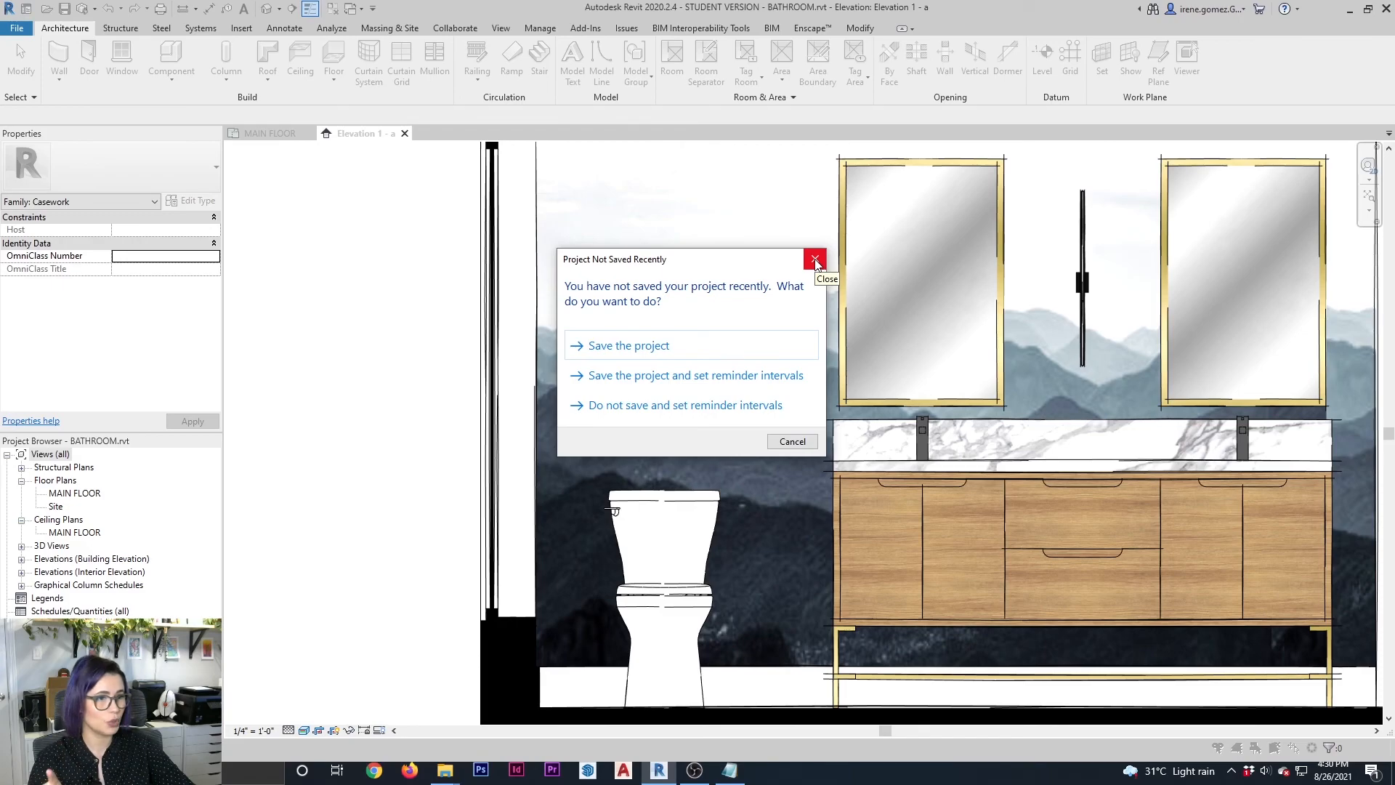
pyautogui.click(816, 259)
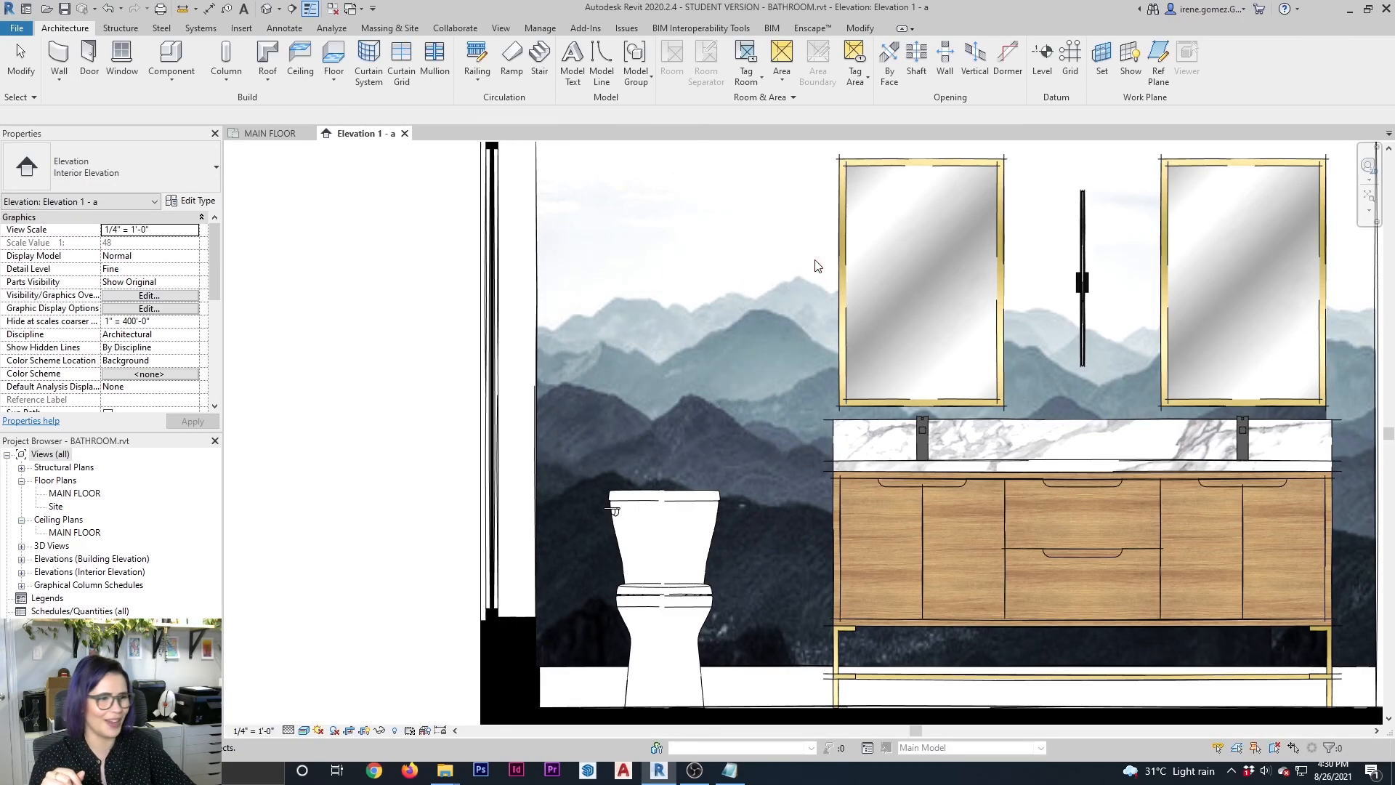
# Set the panel material of the 30" x 84" pocket door type to MILLWORK
pyautogui.scroll(-2, 651, 383)
pyautogui.moveTo(835, 304); pyautogui.dragTo(750, 369, button='middle')
pyautogui.scroll(-1, 750, 370)
pyautogui.moveTo(899, 406); pyautogui.dragTo(836, 402, button='middle')
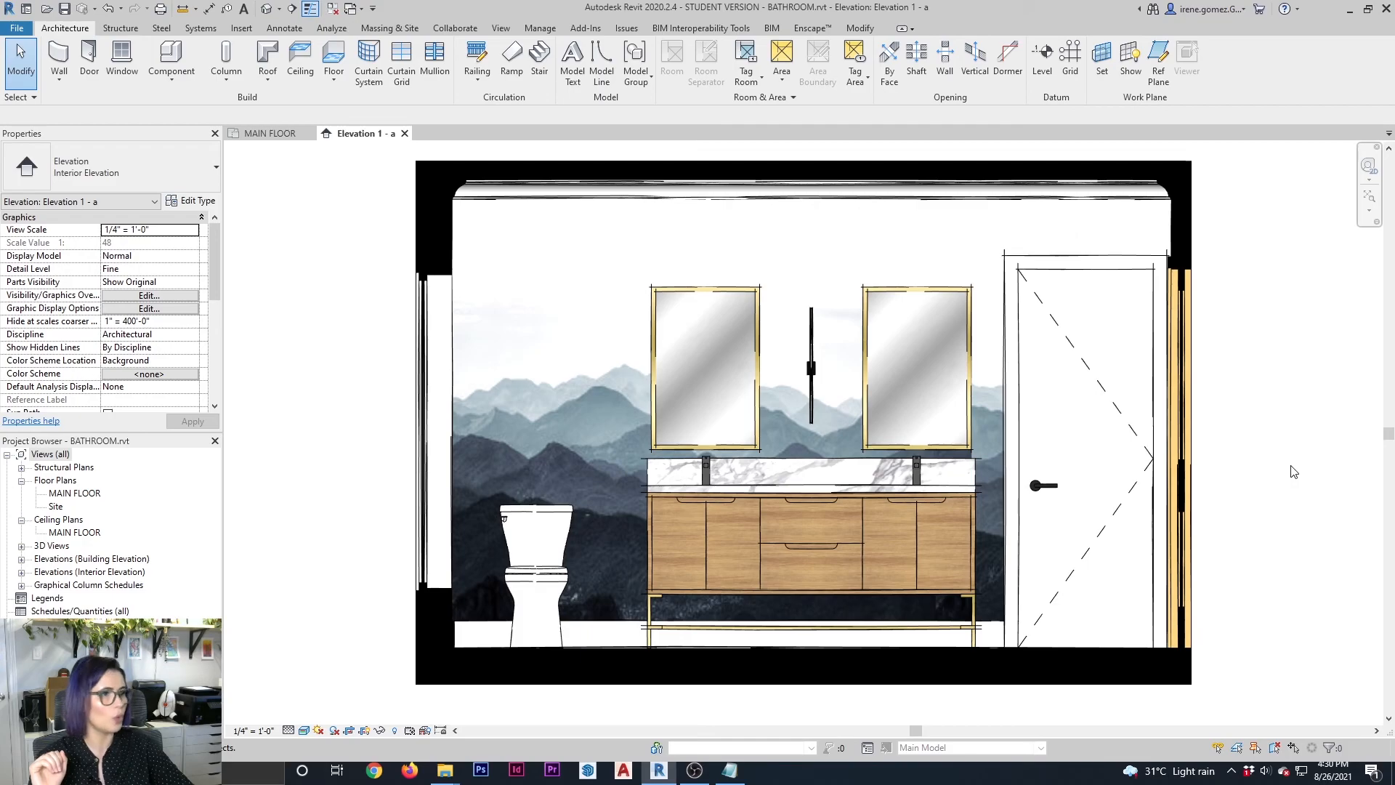
pyautogui.click(1179, 324)
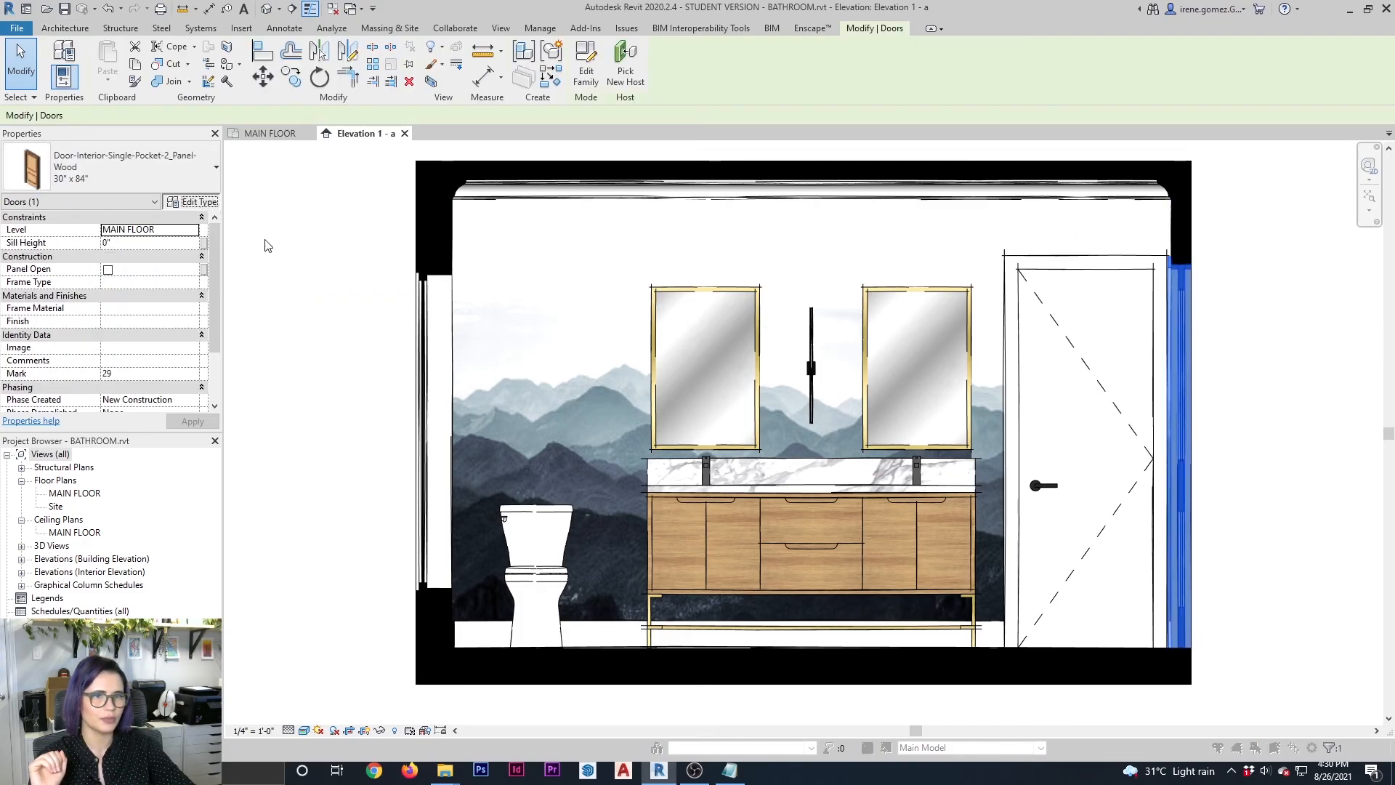
pyautogui.click(448, 294)
pyautogui.write('MILLWORK')
pyautogui.press('Return')
pyautogui.hotkey('ctrl', 'c')
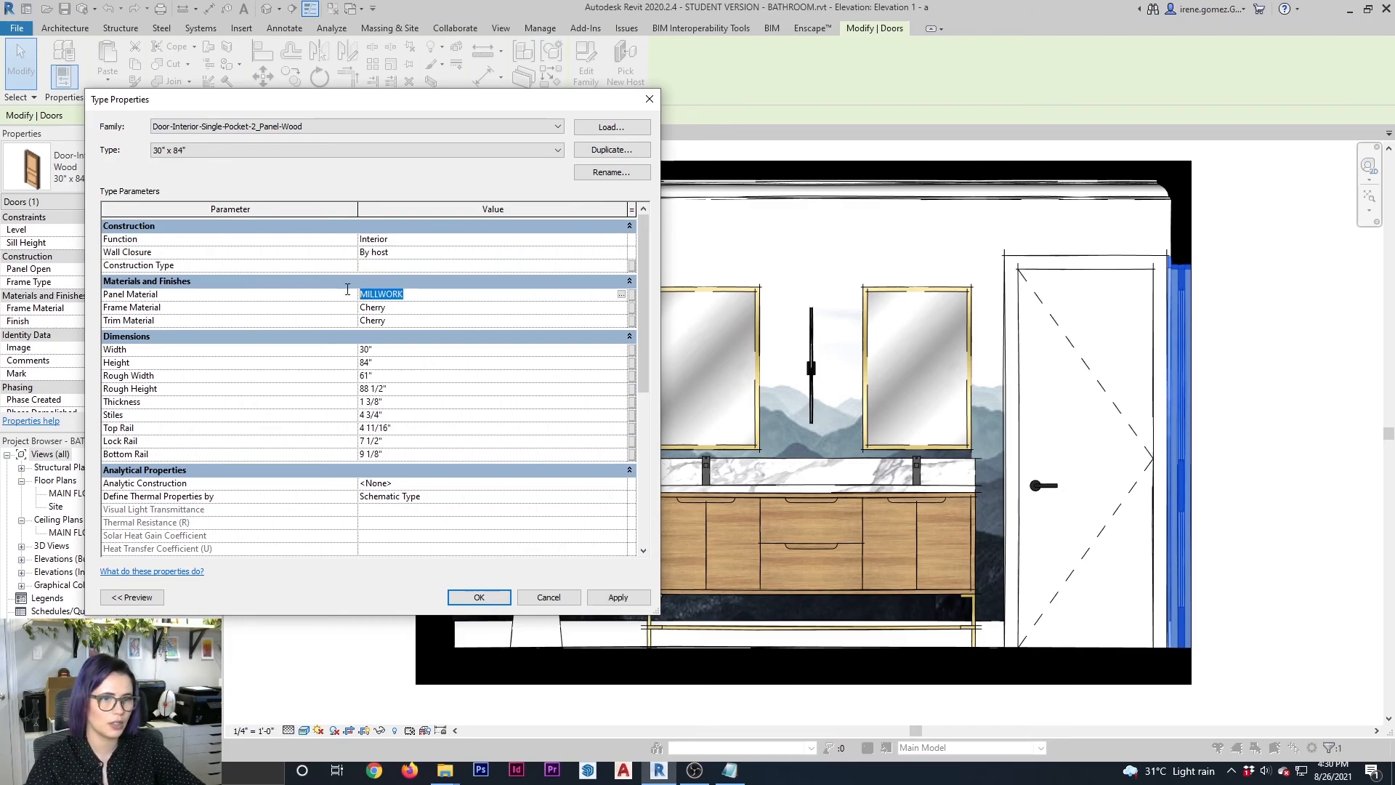
# Set the pocket door type's frame and trim materials to MILLWORK and accept the type changes
pyautogui.click(397, 308)
pyautogui.hotkey('ctrl', 'v')
pyautogui.click(403, 322)
pyautogui.hotkey('ctrl', 'v')
pyautogui.click(638, 596)
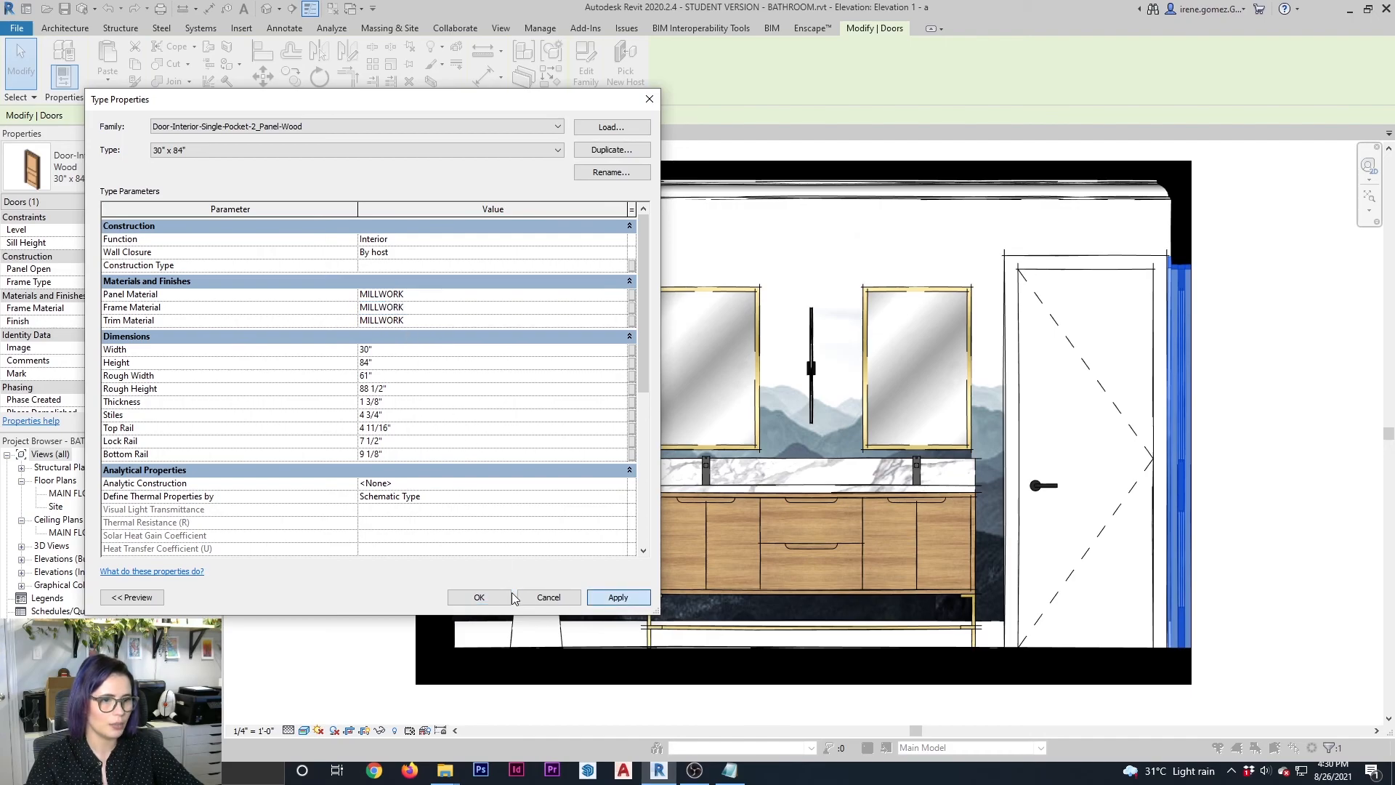
pyautogui.click(502, 597)
pyautogui.click(1330, 475)
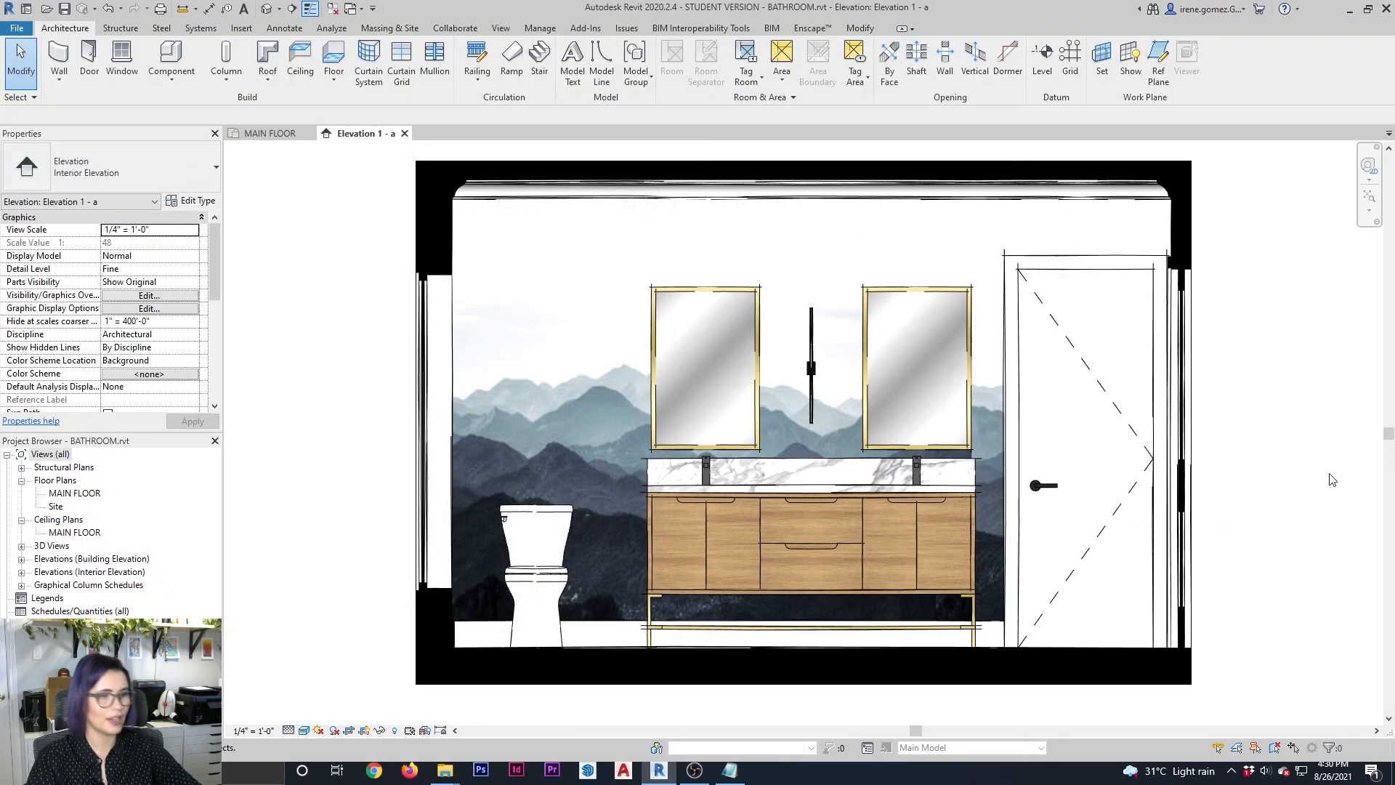